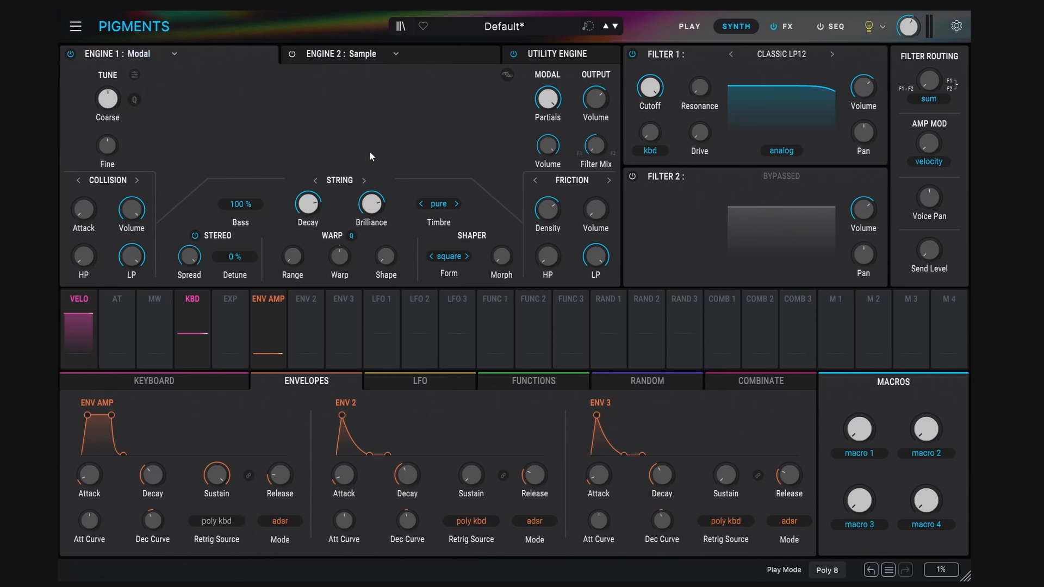
# Switch Engine 1's resonator model to Beam for comparison and return it to String.
pyautogui.click(362, 180)
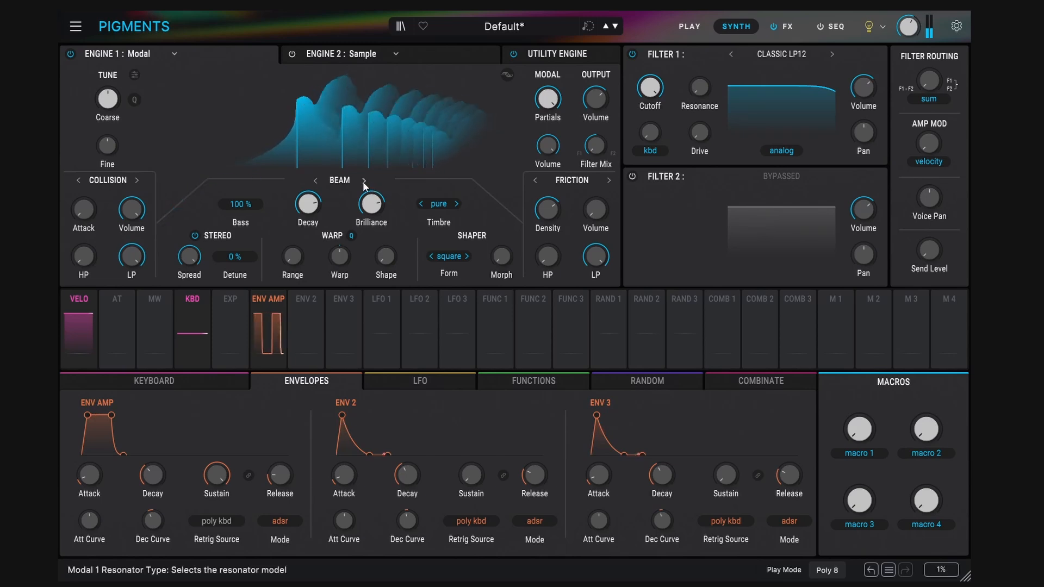
pyautogui.click(316, 181)
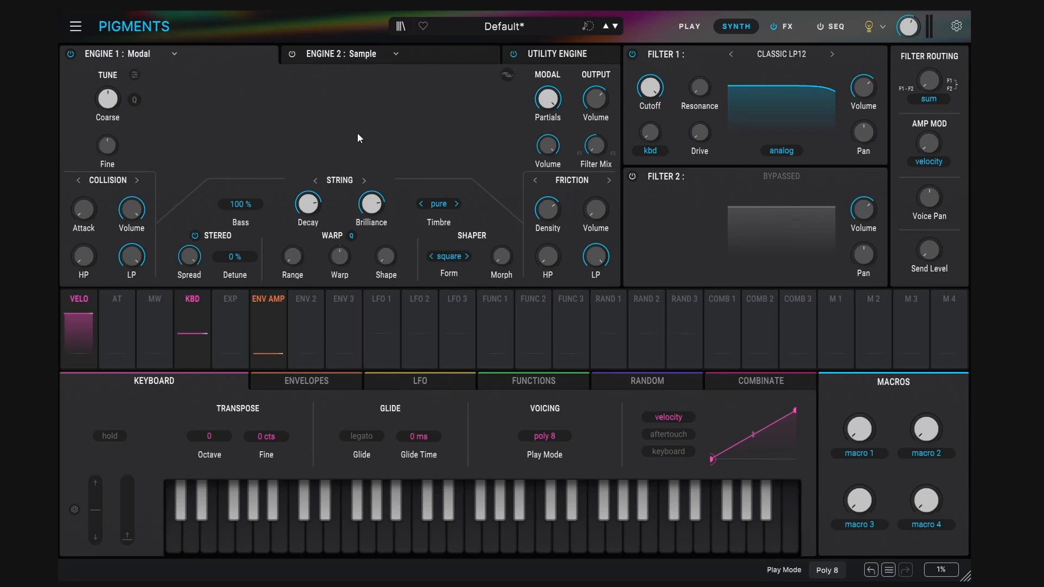
# Examine the available exciter modes for the Collision and Friction sections of Engine 1.
pyautogui.click(108, 180)
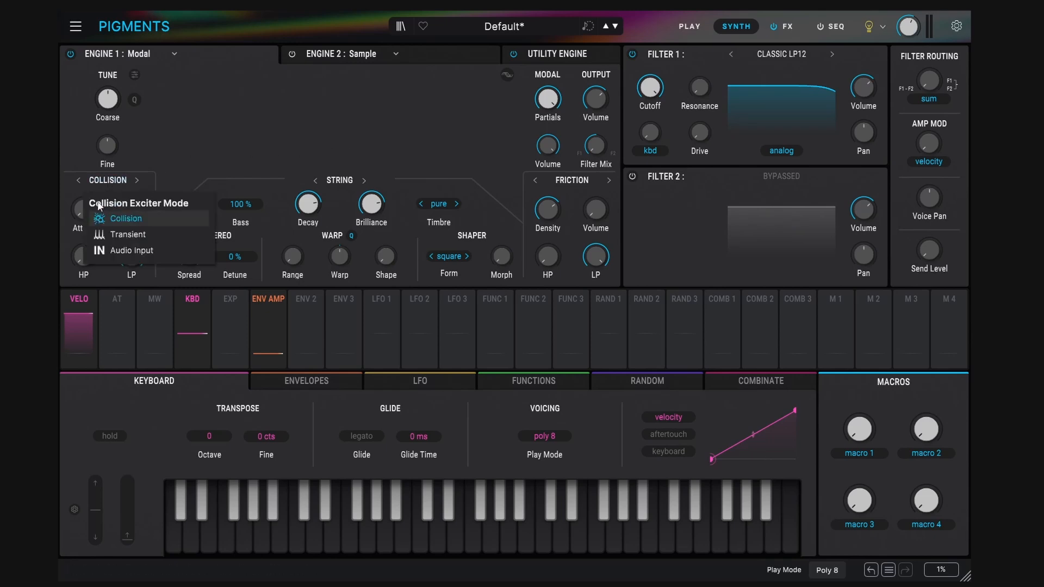
pyautogui.click(572, 179)
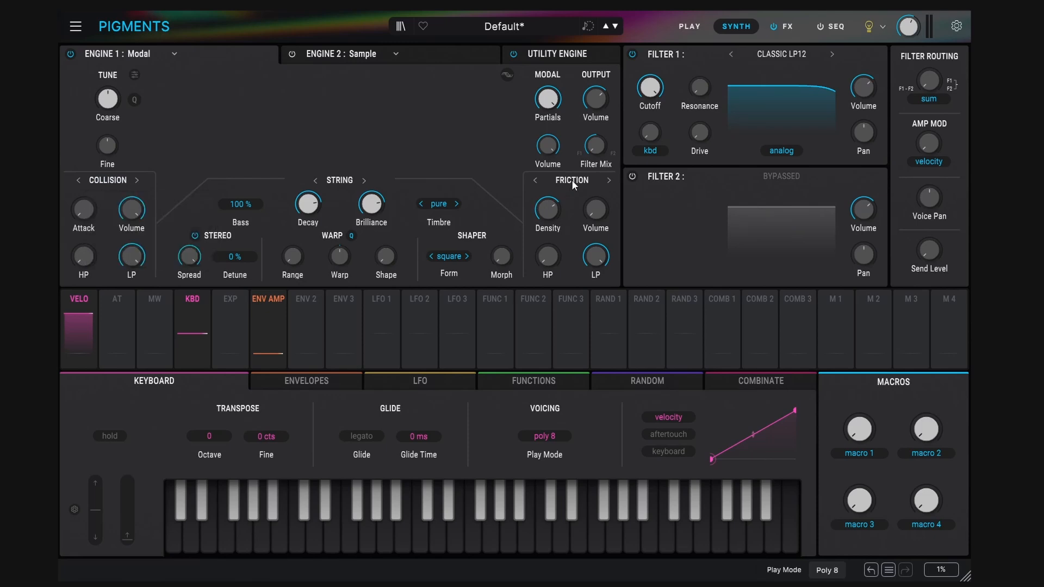
pyautogui.click(572, 179)
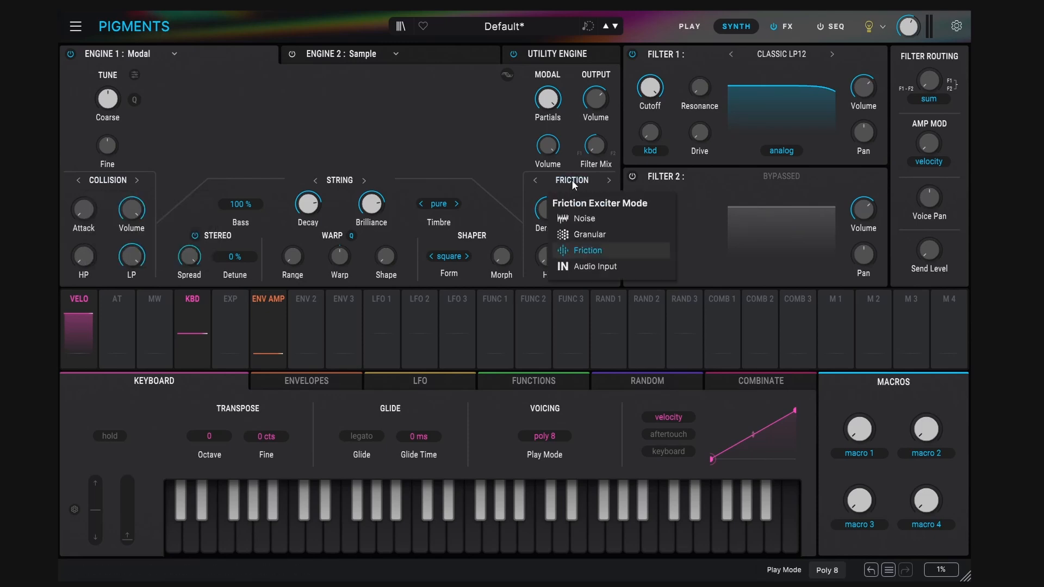
pyautogui.click(112, 185)
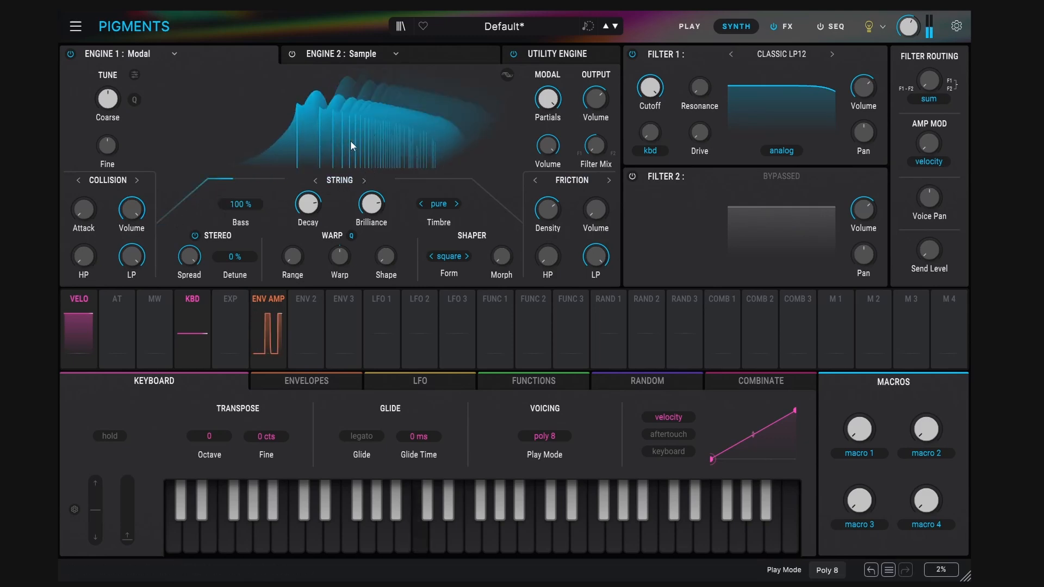
# Compare the exciters by lowering and restoring the Collision volume, and raising the Friction volume and returning it to minimum.
pyautogui.moveTo(140, 209); pyautogui.dragTo(140, 231)
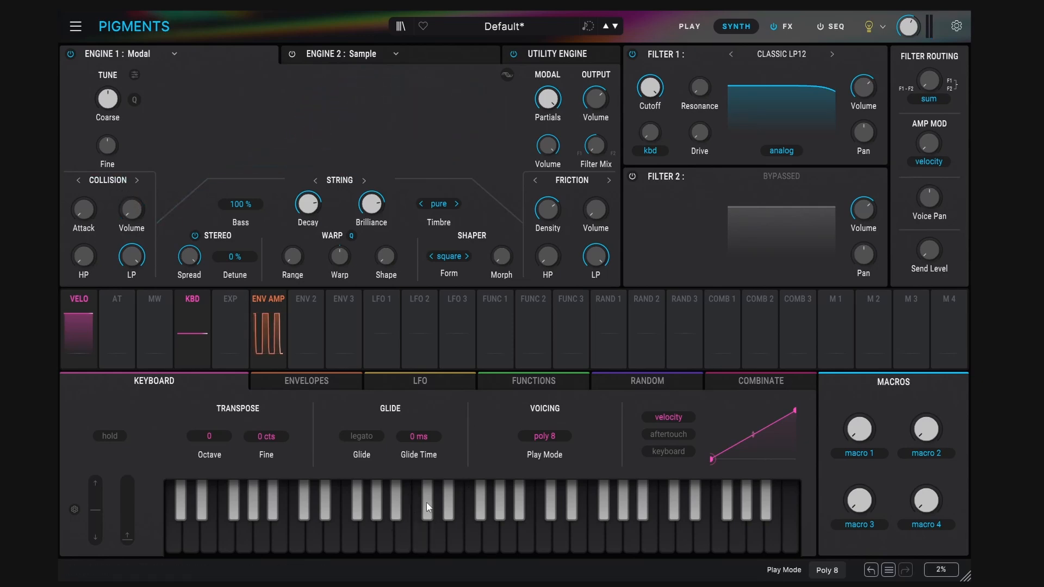
pyautogui.moveTo(139, 213)
pyautogui.mouseDown()
pyautogui.moveTo(139, 250)
pyautogui.moveTo(139, 213)
pyautogui.mouseUp()
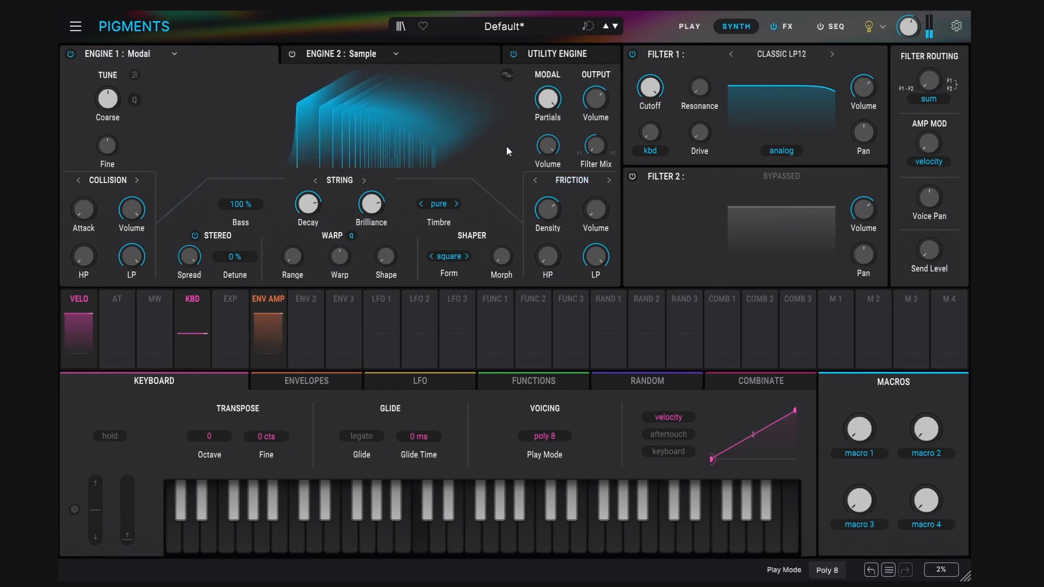
pyautogui.moveTo(595, 210)
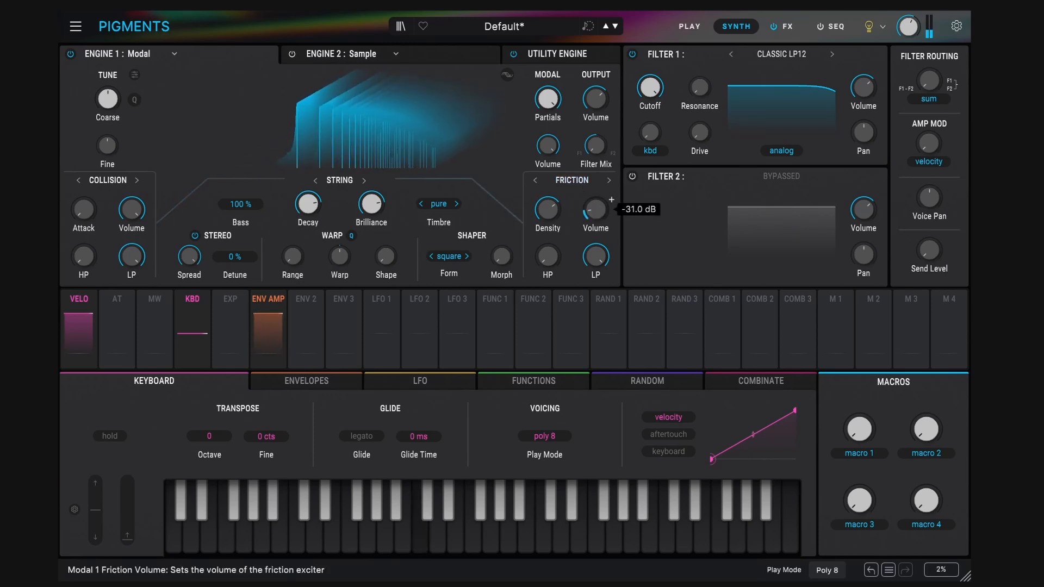
pyautogui.scroll(6, 596, 211)
pyautogui.scroll(3, 595, 210)
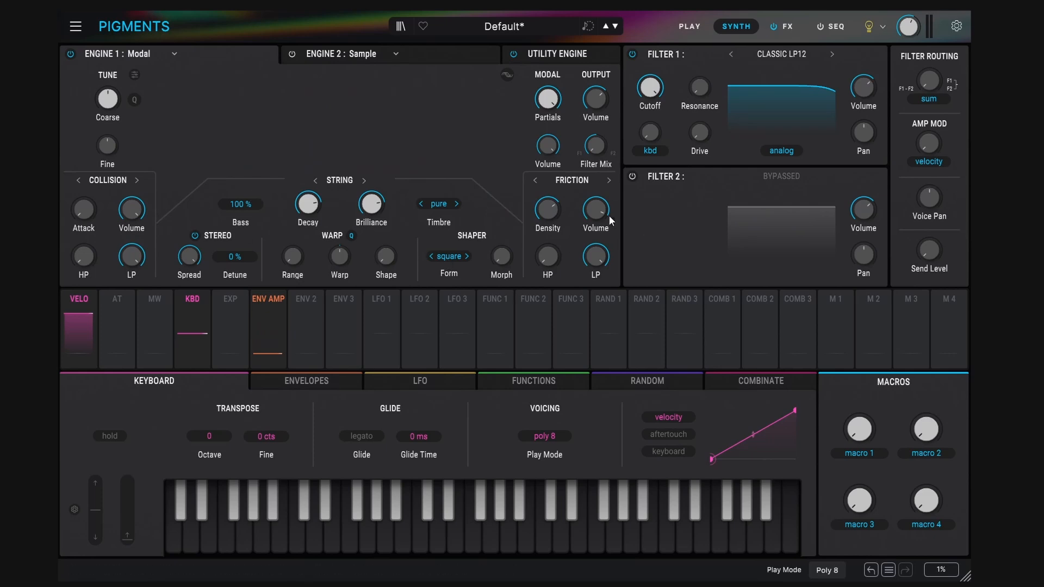
pyautogui.moveTo(596, 211); pyautogui.dragTo(597, 247)
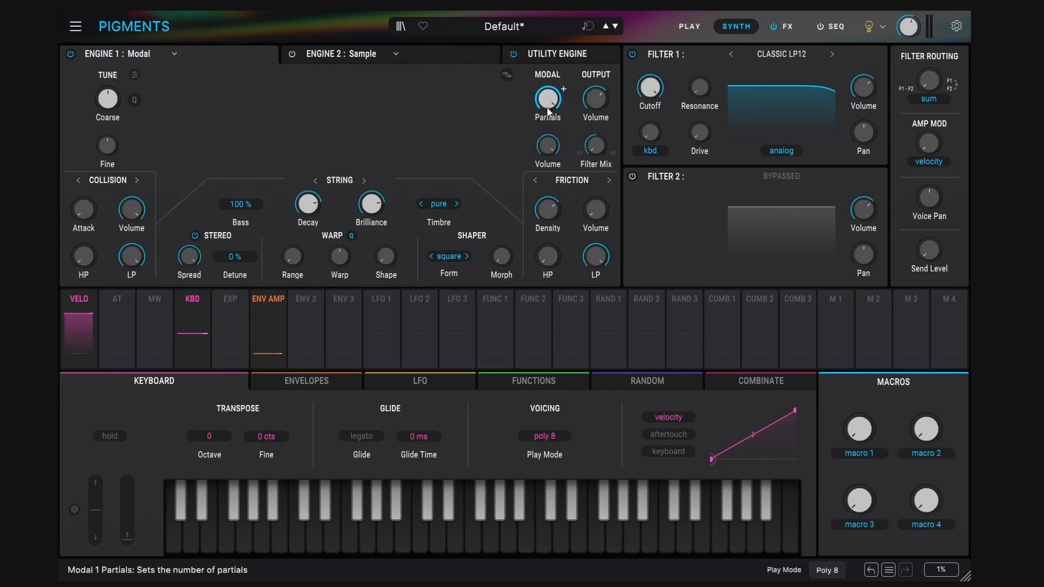
# Set the Engine 2 type to Harmonic, deactivate that engine and return to Engine 1's settings.
pyautogui.click(376, 57)
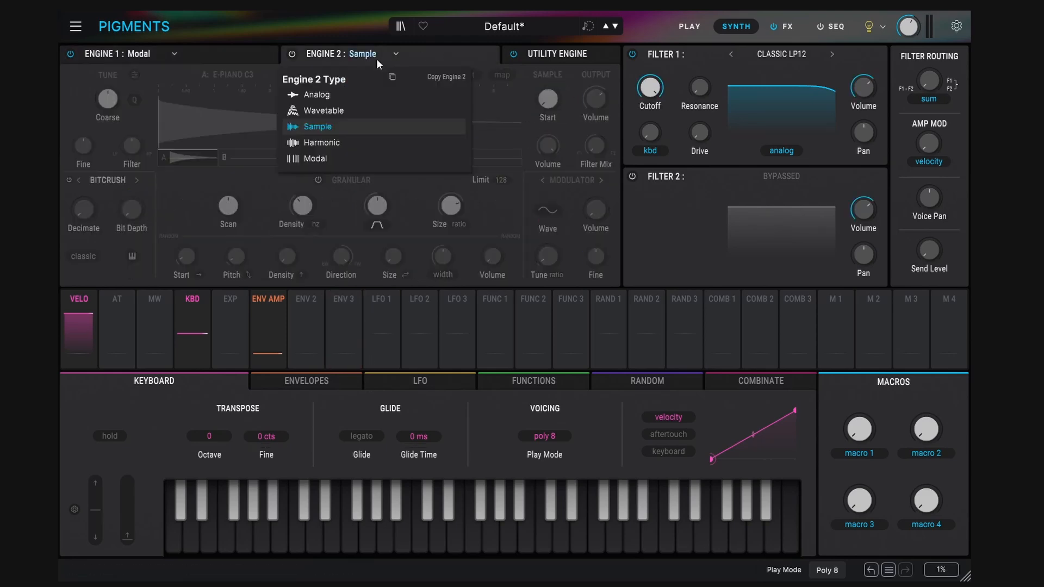
pyautogui.click(333, 140)
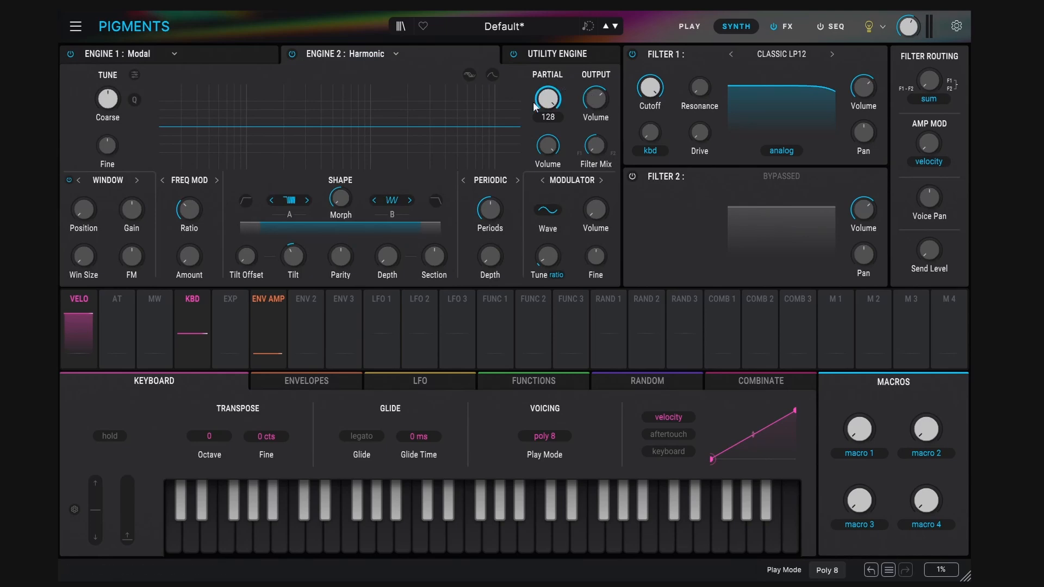
pyautogui.click(293, 54)
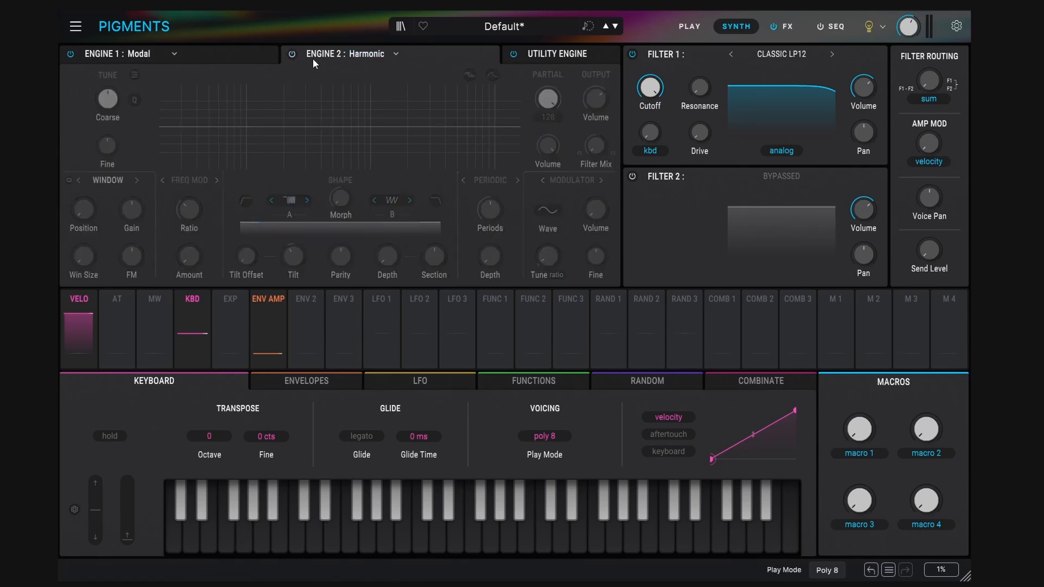
pyautogui.click(230, 60)
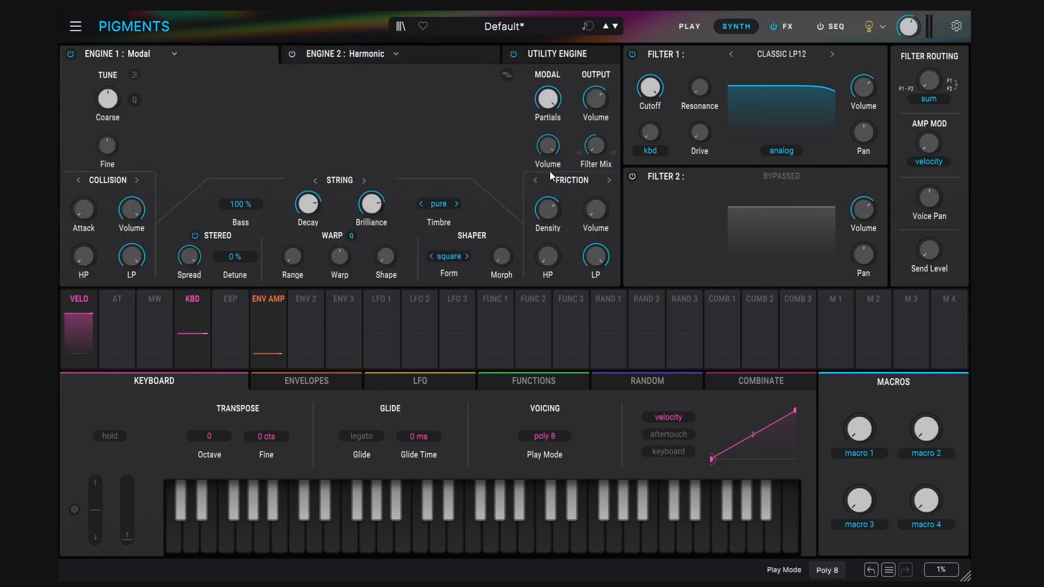
# Reduce Engine 1's Partials to minimum and compare the Bass amount at 0% and 200% before resetting it to 100%.
pyautogui.moveTo(547, 108); pyautogui.dragTo(545, 107)
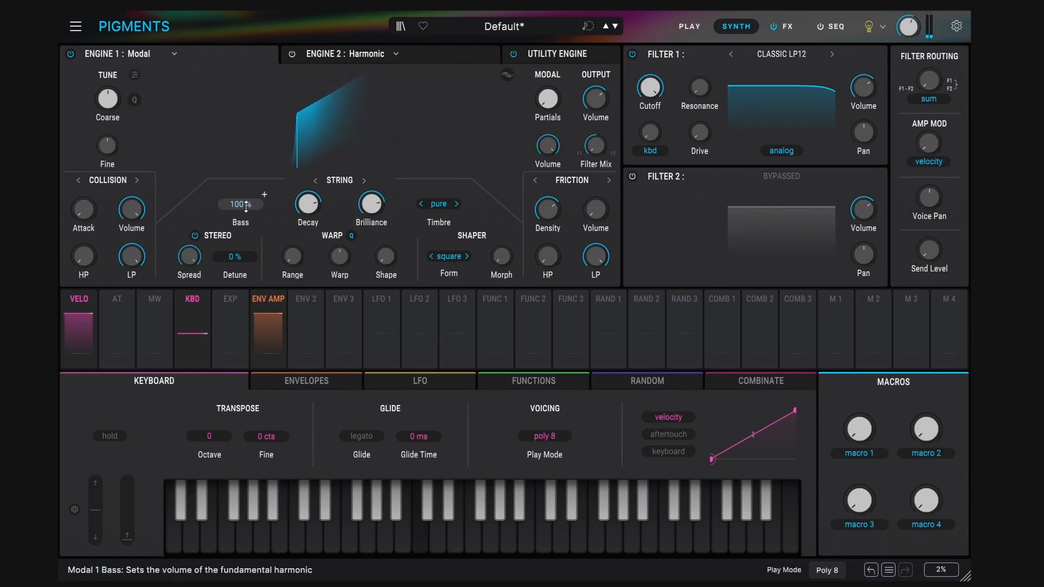
pyautogui.moveTo(246, 206); pyautogui.dragTo(245, 255)
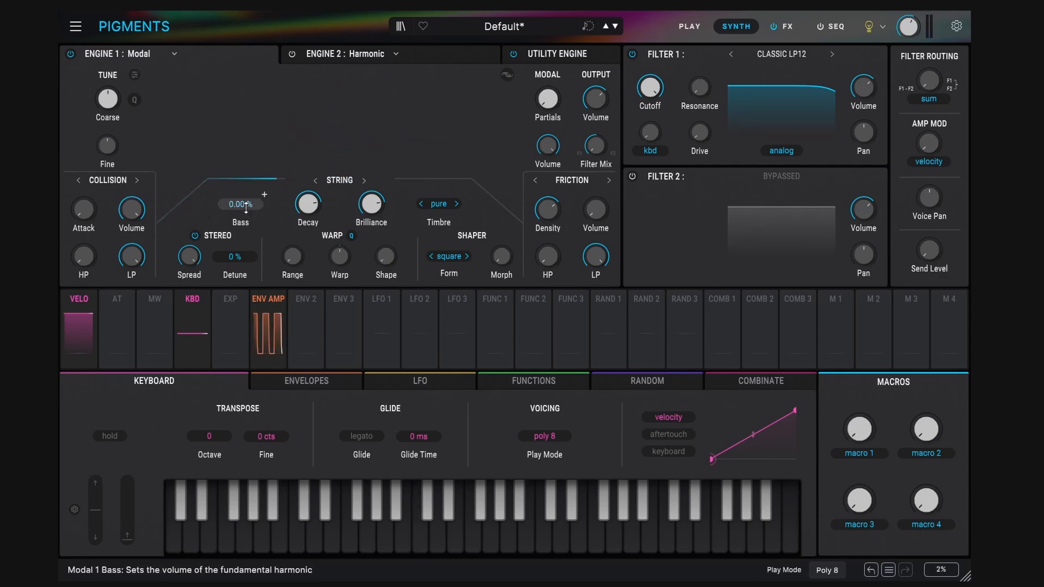
pyautogui.doubleClick(246, 205)
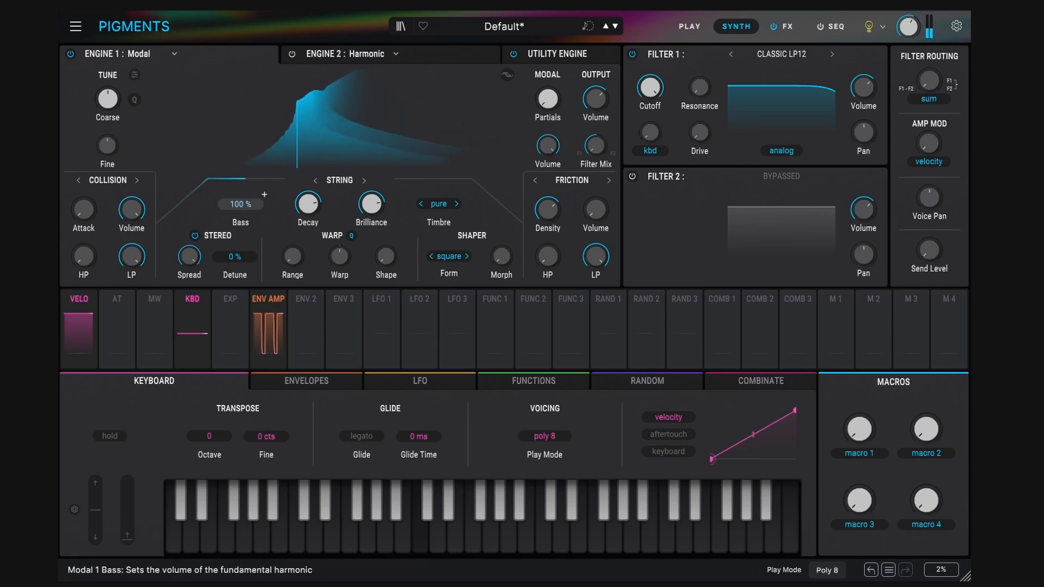
pyautogui.moveTo(244, 205); pyautogui.dragTo(244, 157)
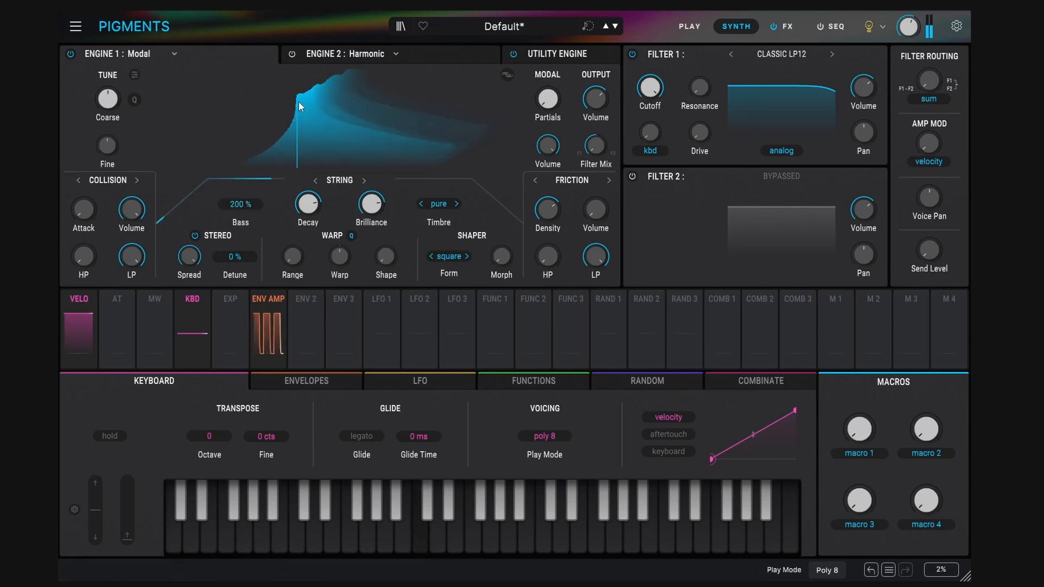
pyautogui.doubleClick(246, 205)
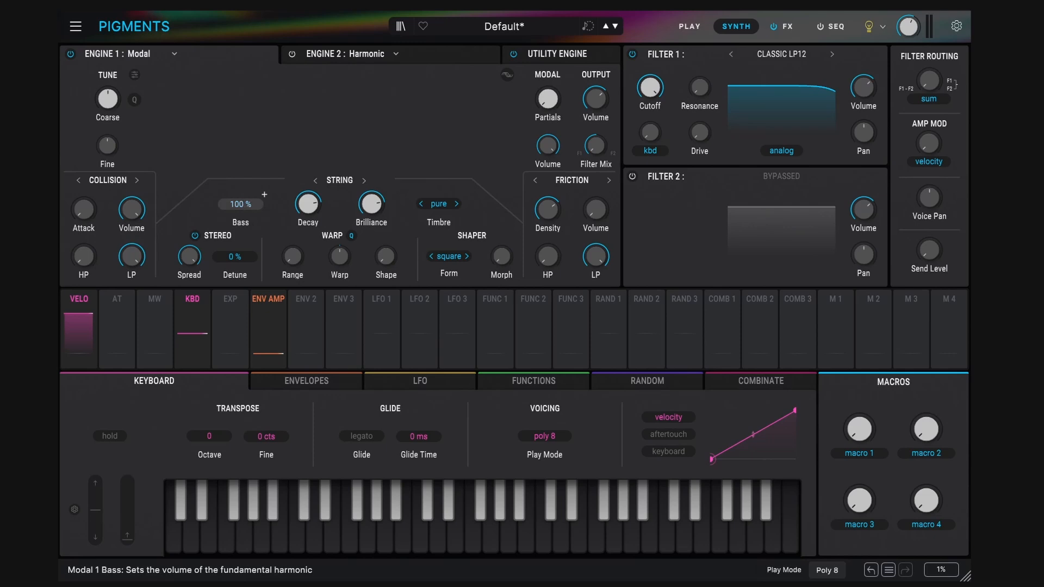
# Restore the Partials to maximum and compare a low Bass amount with 200% before resetting it to 100%.
pyautogui.moveTo(245, 204); pyautogui.dragTo(246, 252)
pyautogui.moveTo(549, 104); pyautogui.dragTo(547, 77)
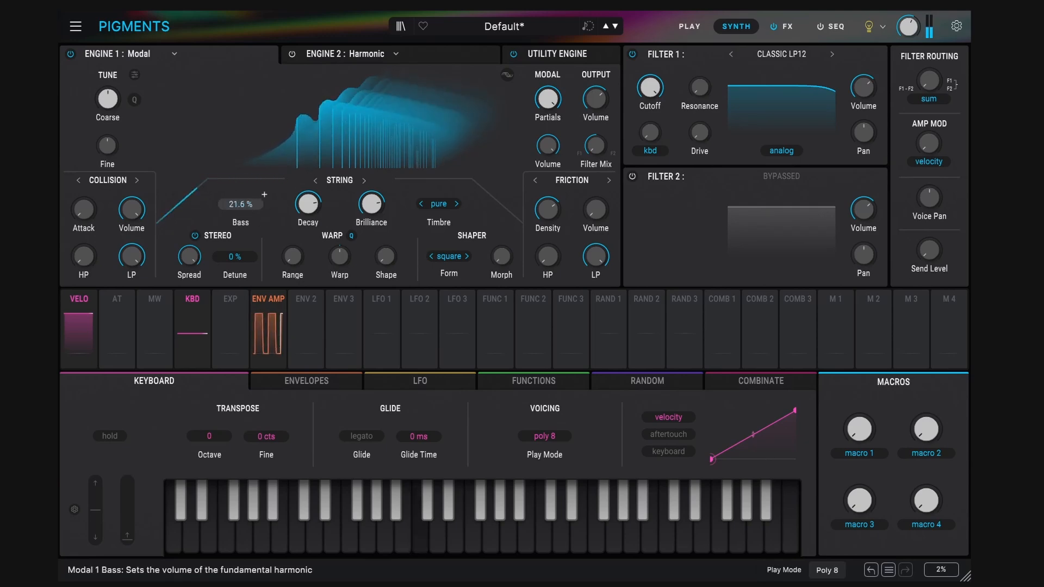
pyautogui.moveTo(241, 204); pyautogui.dragTo(240, 179)
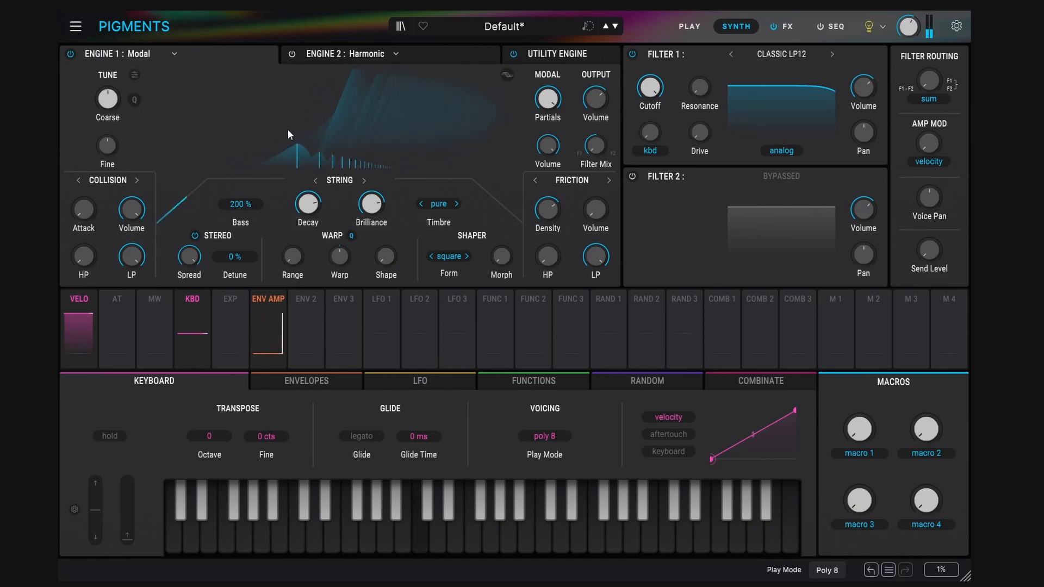
pyautogui.moveTo(230, 206); pyautogui.dragTo(243, 174)
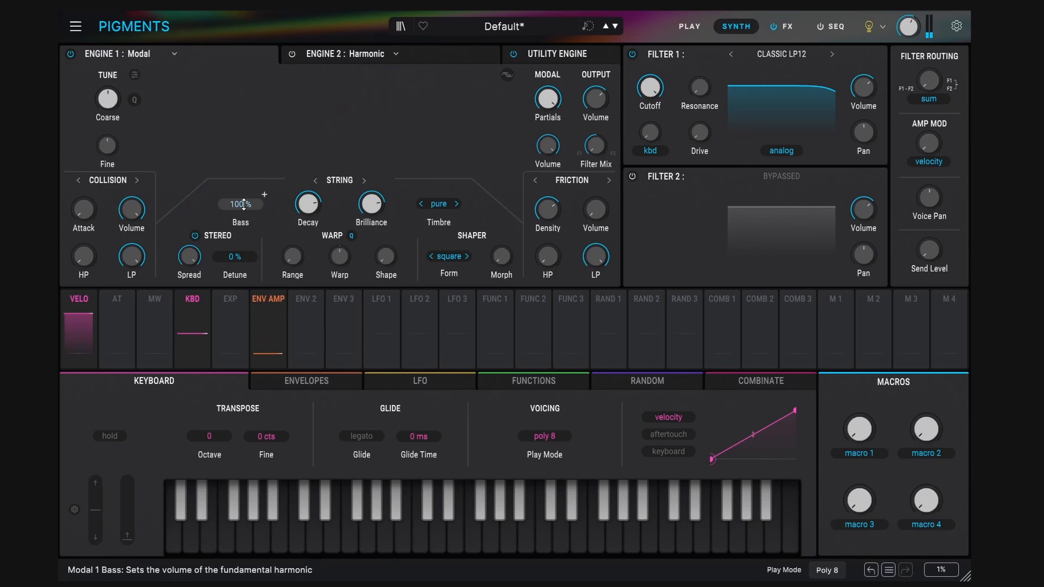
pyautogui.moveTo(244, 204); pyautogui.dragTo(244, 163)
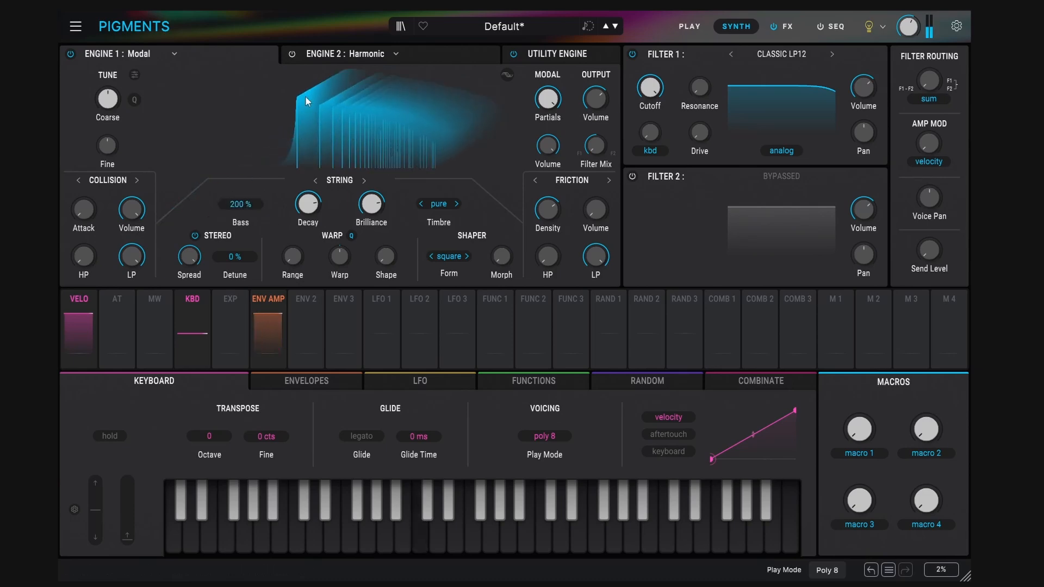
pyautogui.moveTo(244, 205); pyautogui.dragTo(264, 194)
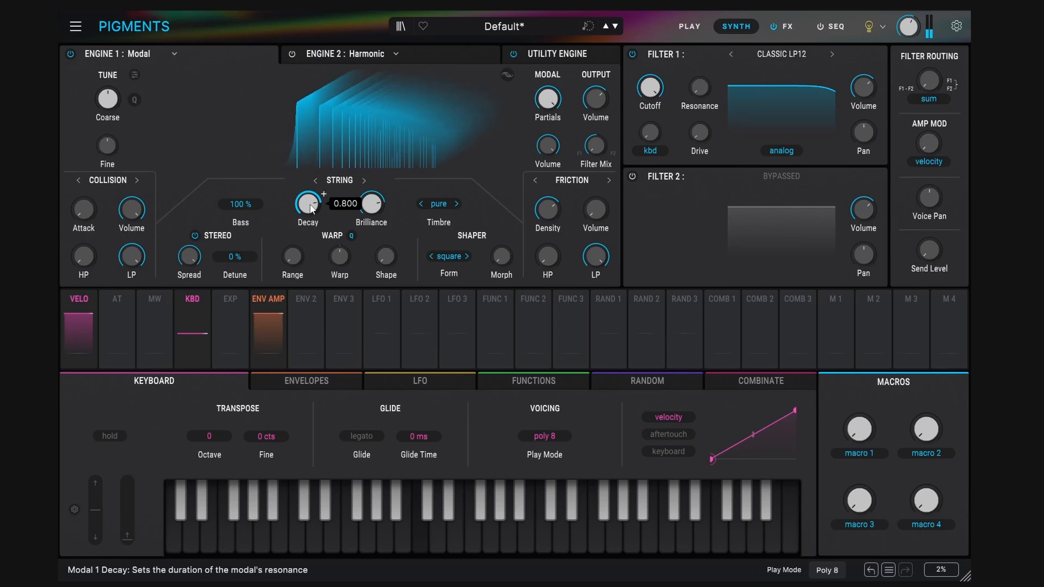
# Sweep the string resonator's Decay down to about 0.13 and up to maximum, and bring it back down.
pyautogui.scroll(-7, 311, 209)
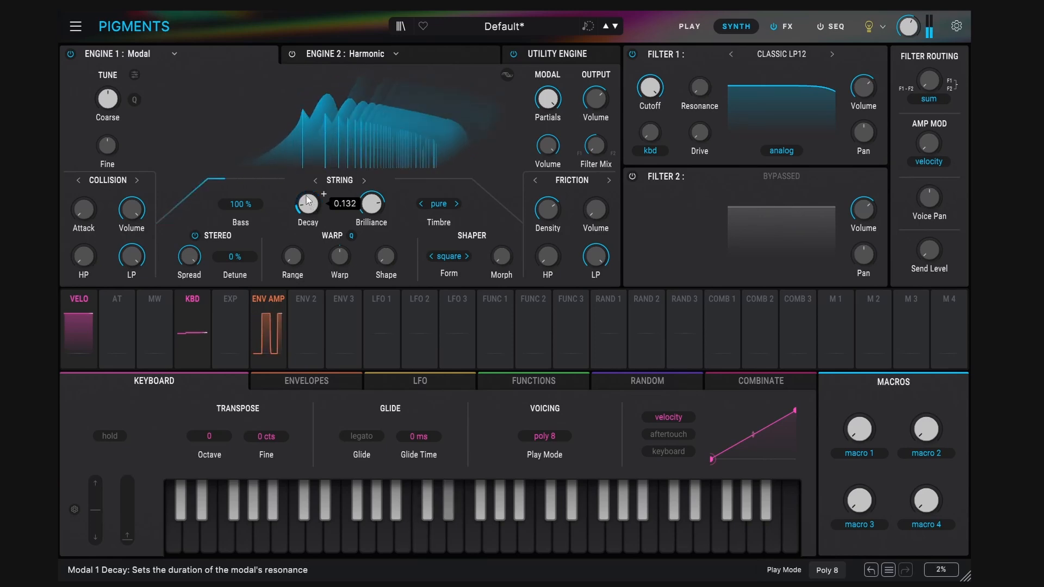
pyautogui.scroll(4, 324, 195)
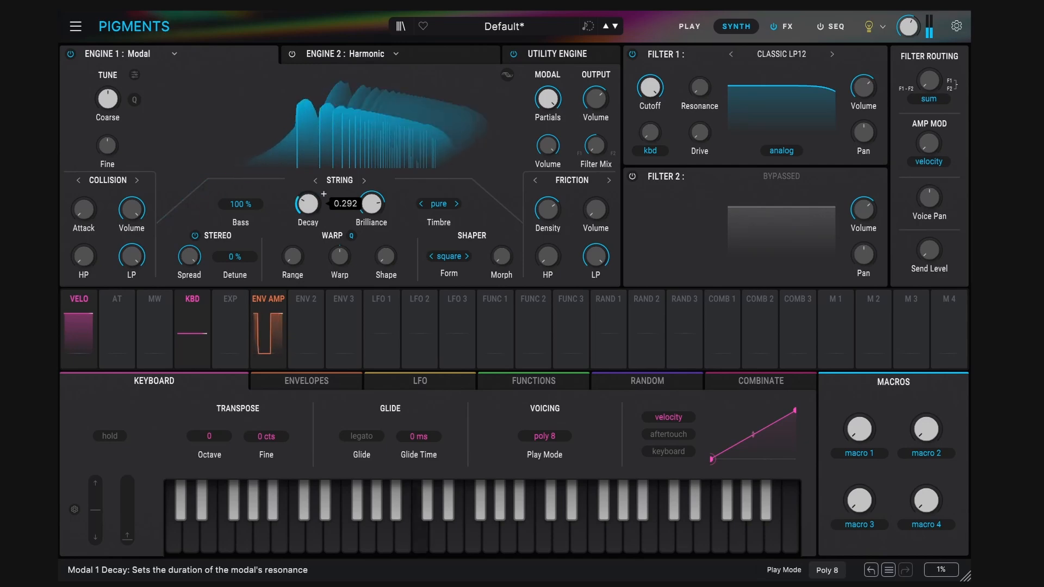
pyautogui.scroll(7, 308, 210)
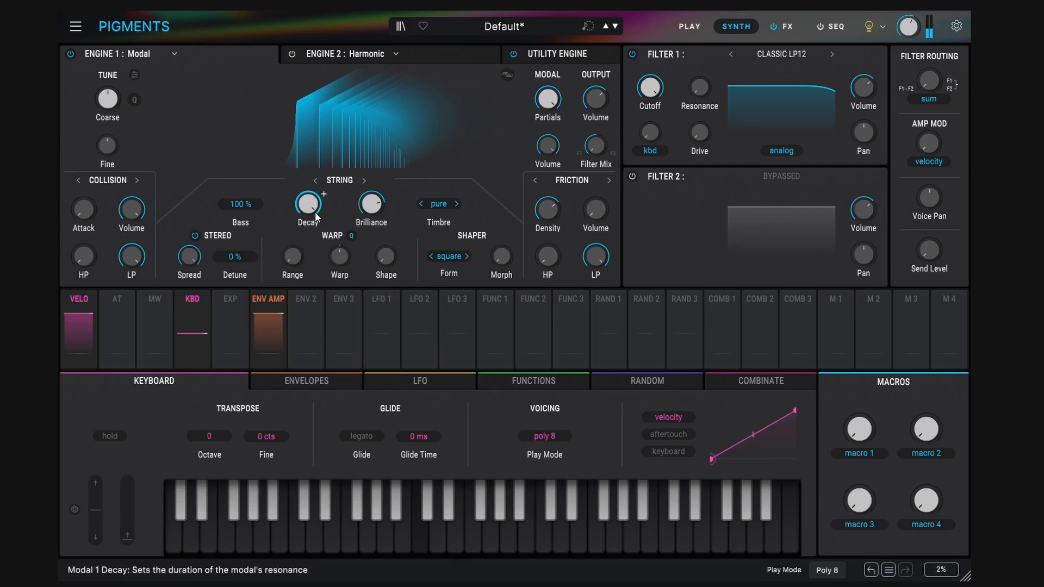
pyautogui.moveTo(308, 207); pyautogui.dragTo(308, 215)
# Try different Brilliance amounts on the string resonator and return the control to its starting setting.
pyautogui.moveTo(374, 214)
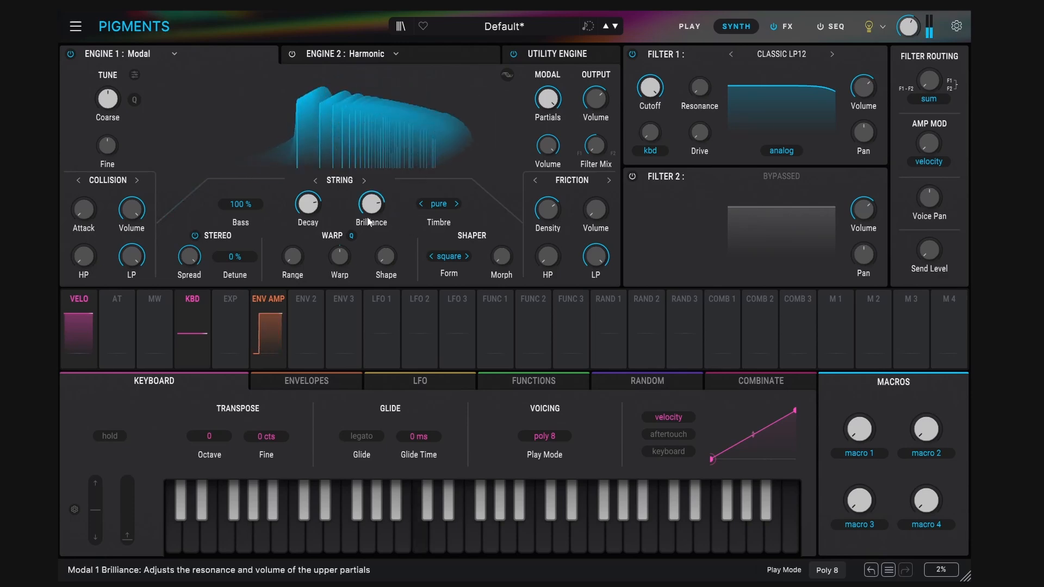
pyautogui.moveTo(367, 216); pyautogui.dragTo(371, 207)
pyautogui.moveTo(371, 203); pyautogui.dragTo(371, 170)
pyautogui.moveTo(369, 217)
pyautogui.mouseDown()
pyautogui.moveTo(369, 195)
pyautogui.moveTo(366, 211)
pyautogui.mouseUp()
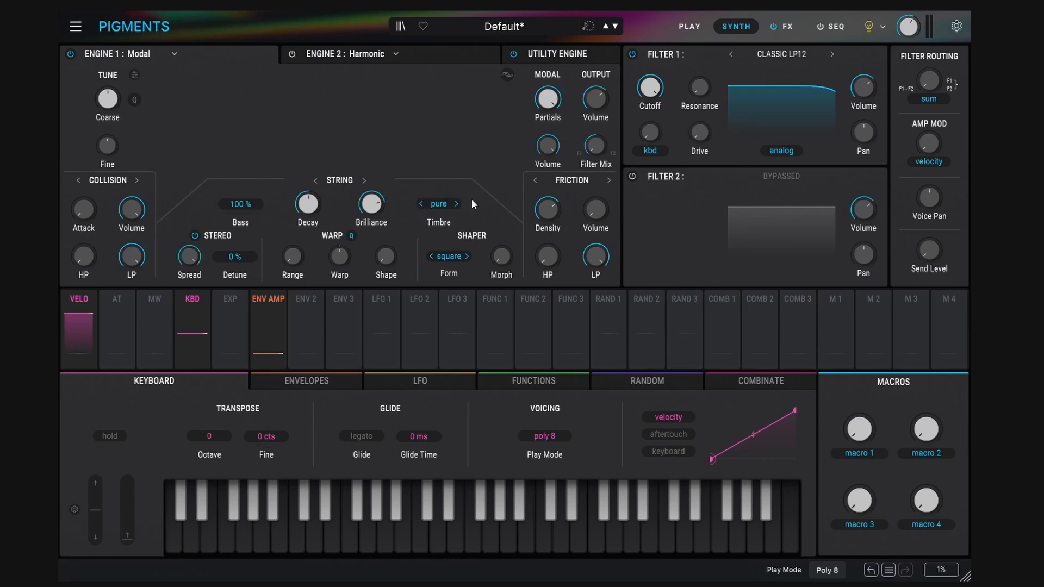
# Examine the Timbre options for the string resonator, leaving Pure selected.
pyautogui.click(438, 203)
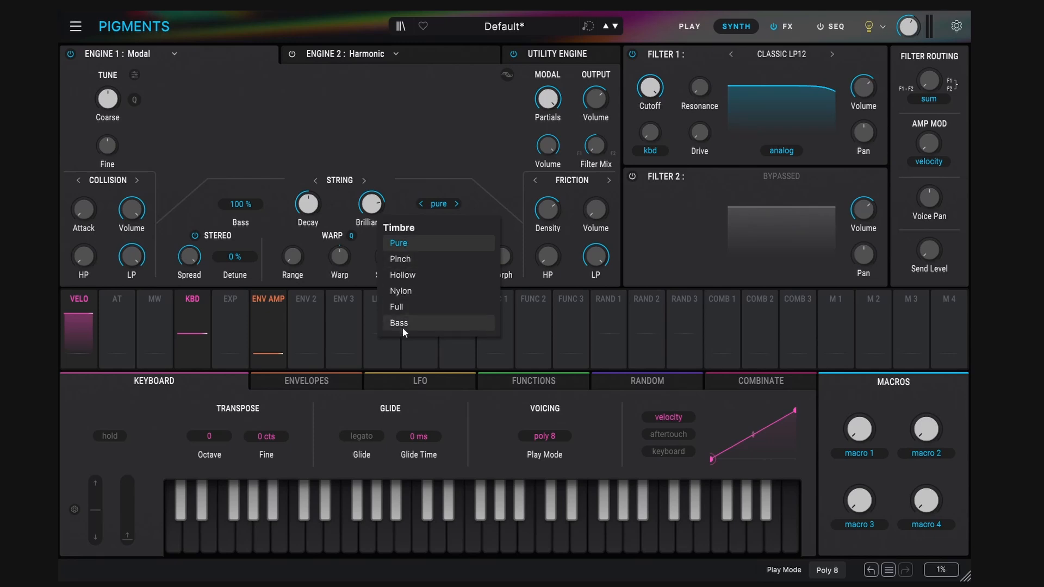
pyautogui.click(433, 170)
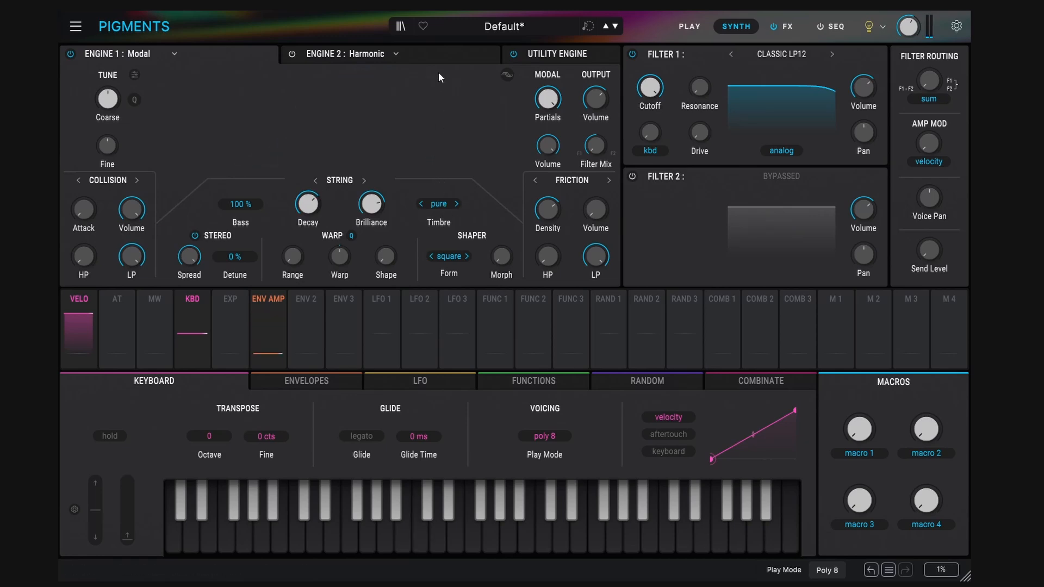
# Activate the Harmonic Engine 2 in place of Engine 1, and raise its Shape Depth to maximum and Morph toward spectrum B.
pyautogui.click(351, 57)
pyautogui.click(293, 54)
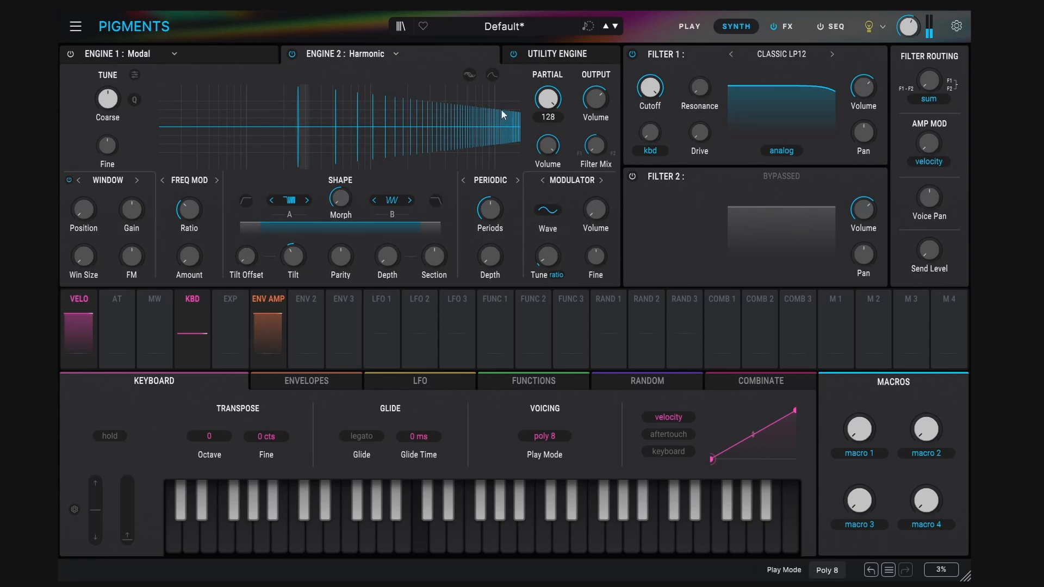
pyautogui.moveTo(387, 254)
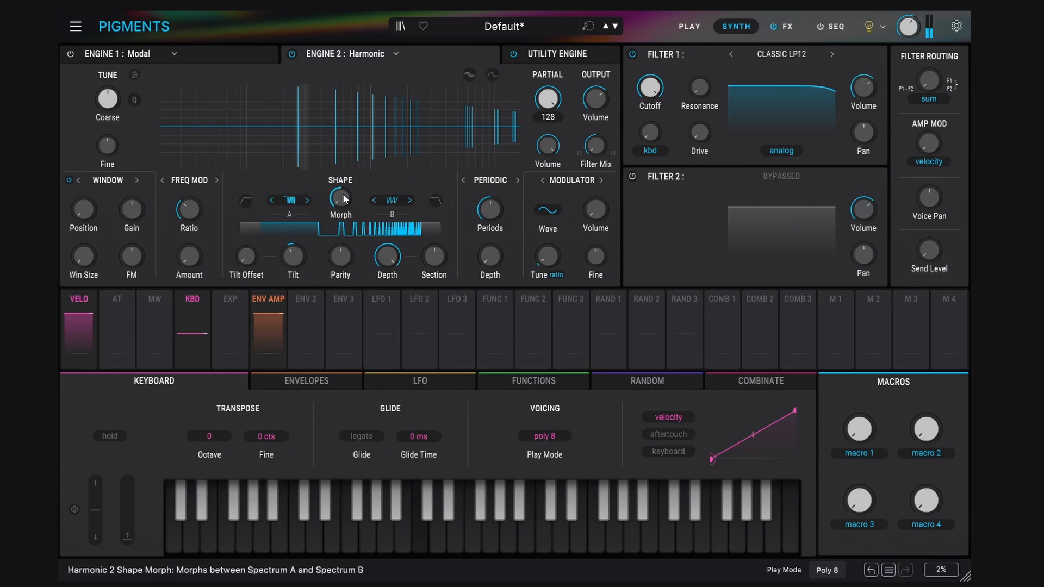
pyautogui.moveTo(341, 198); pyautogui.dragTo(341, 142)
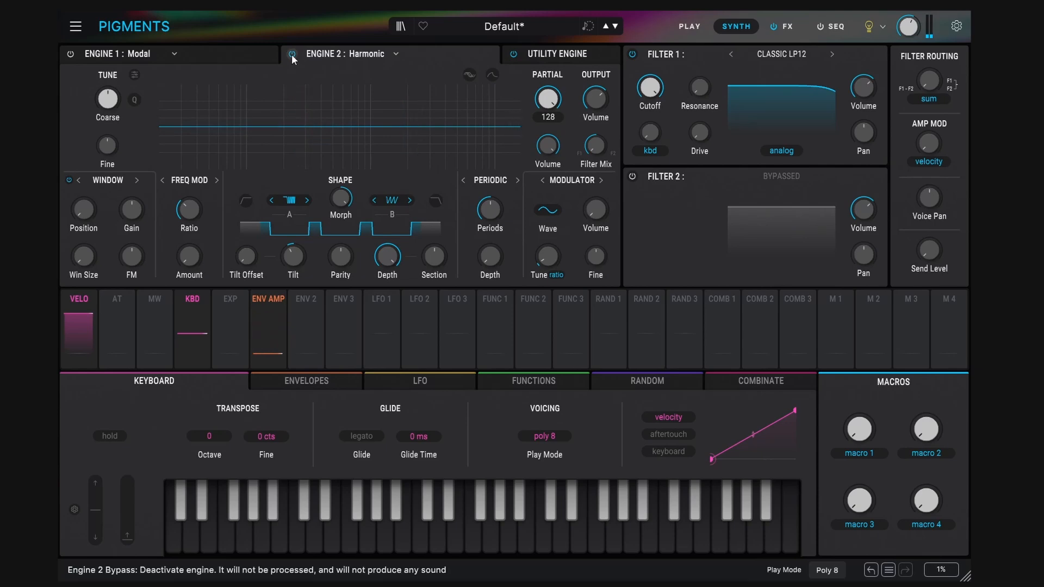
# Bring back the Modal Engine 1 in place of the Harmonic Engine 2, keeping its Timbre on Pure.
pyautogui.click(138, 62)
pyautogui.click(69, 54)
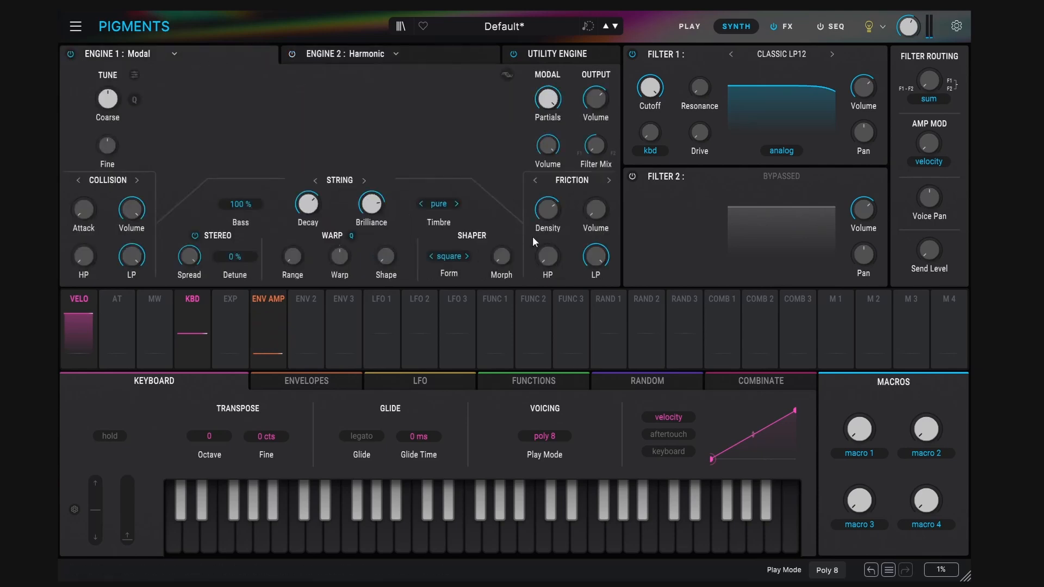
pyautogui.click(441, 204)
pyautogui.click(409, 242)
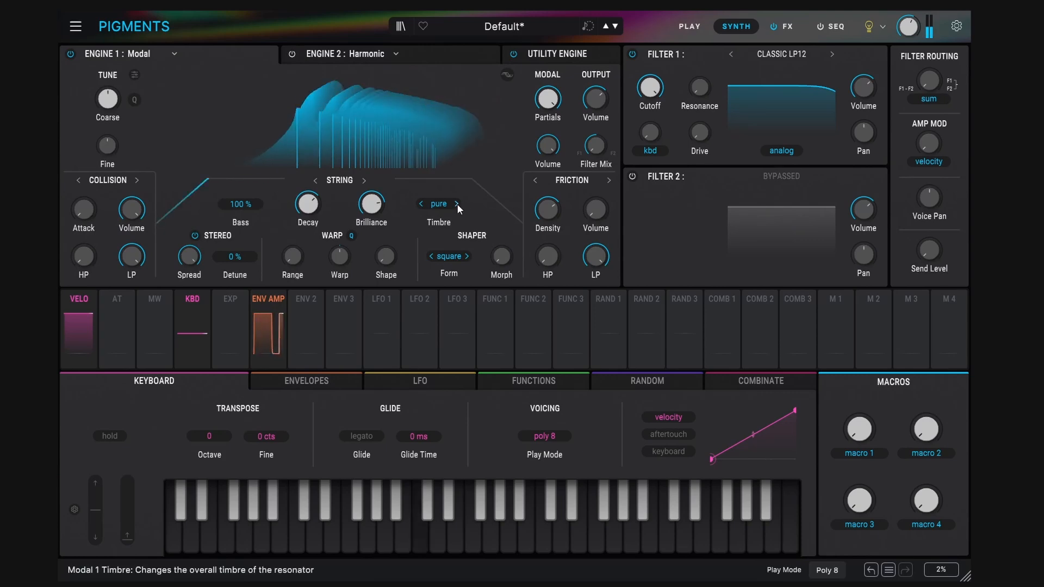
# Audition the string resonator's Timbre options in order: Pinch, Hollow, Nylon, Full, Bass and back to Pure.
pyautogui.click(457, 203)
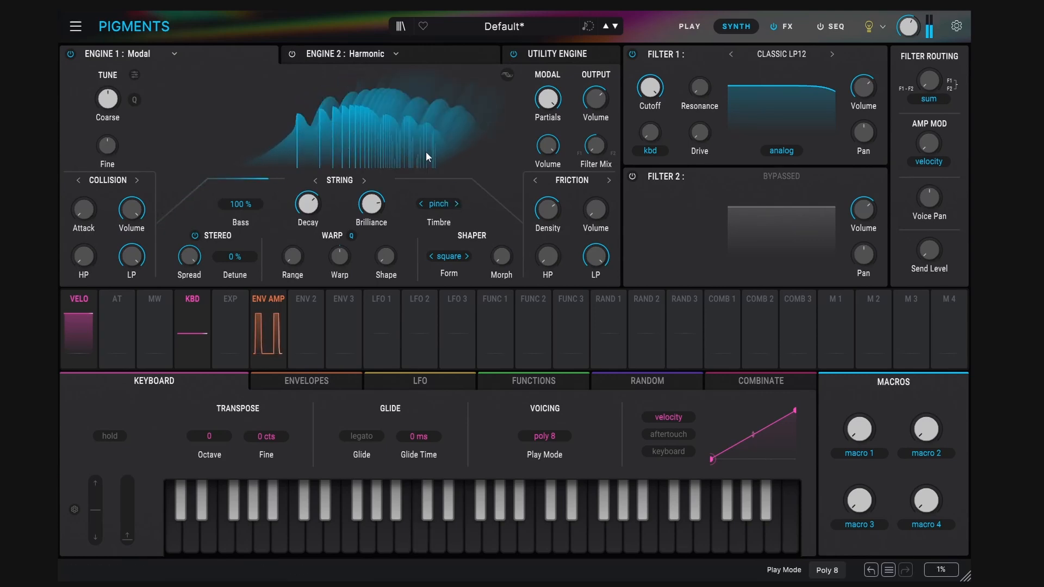
pyautogui.click(456, 204)
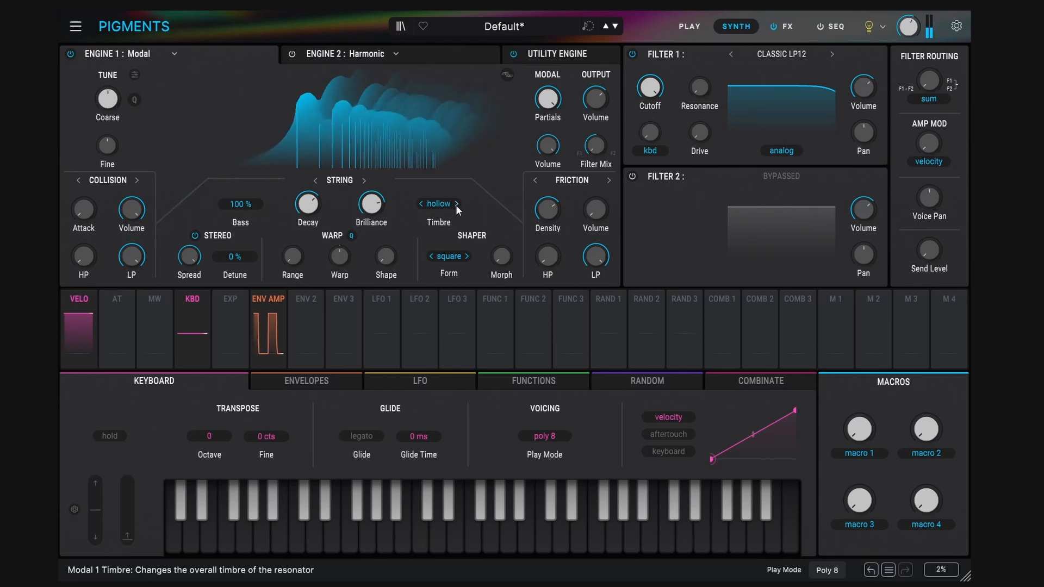
pyautogui.click(456, 204)
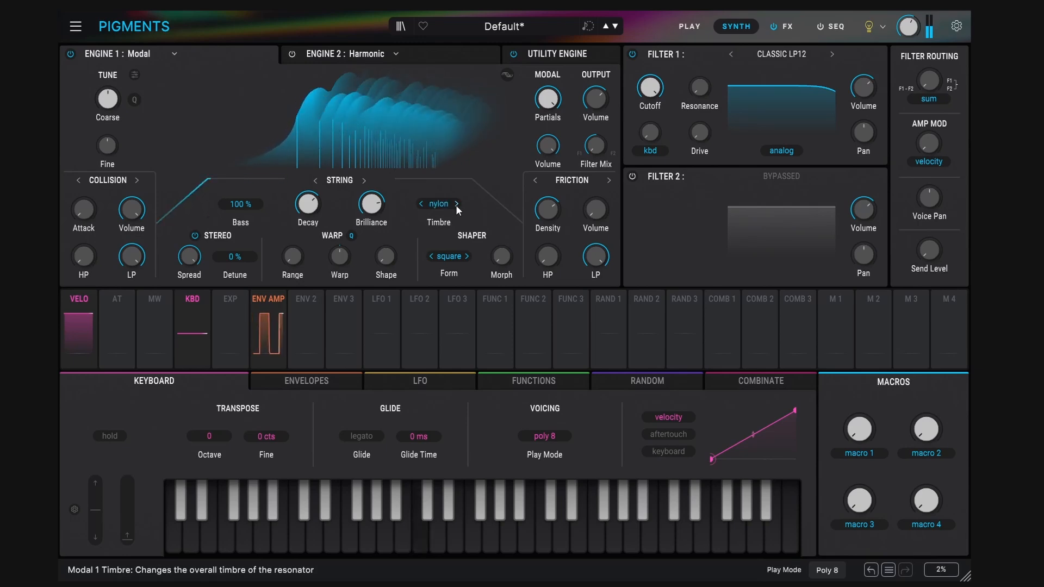
pyautogui.click(456, 203)
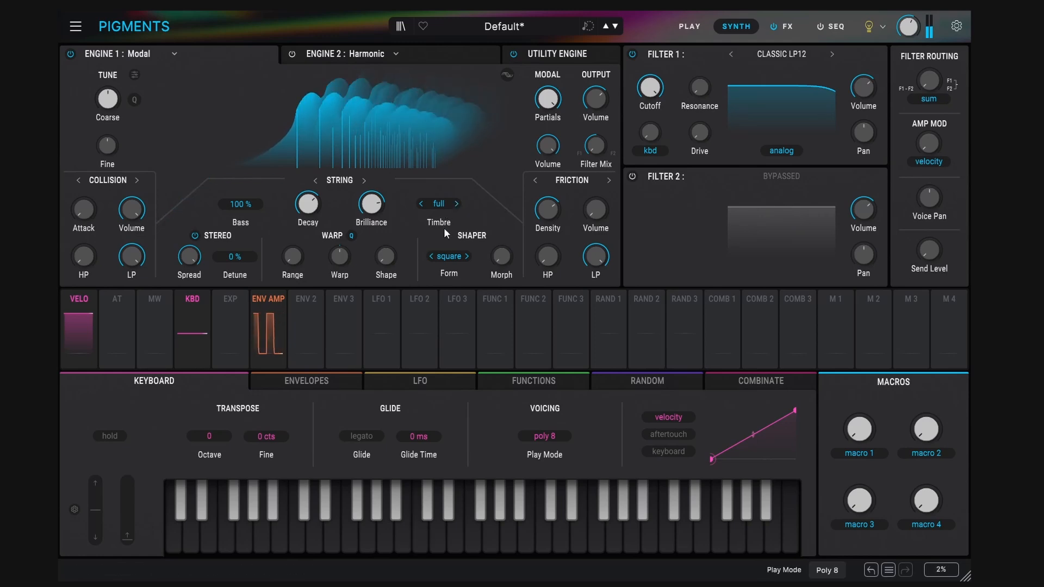
pyautogui.click(456, 203)
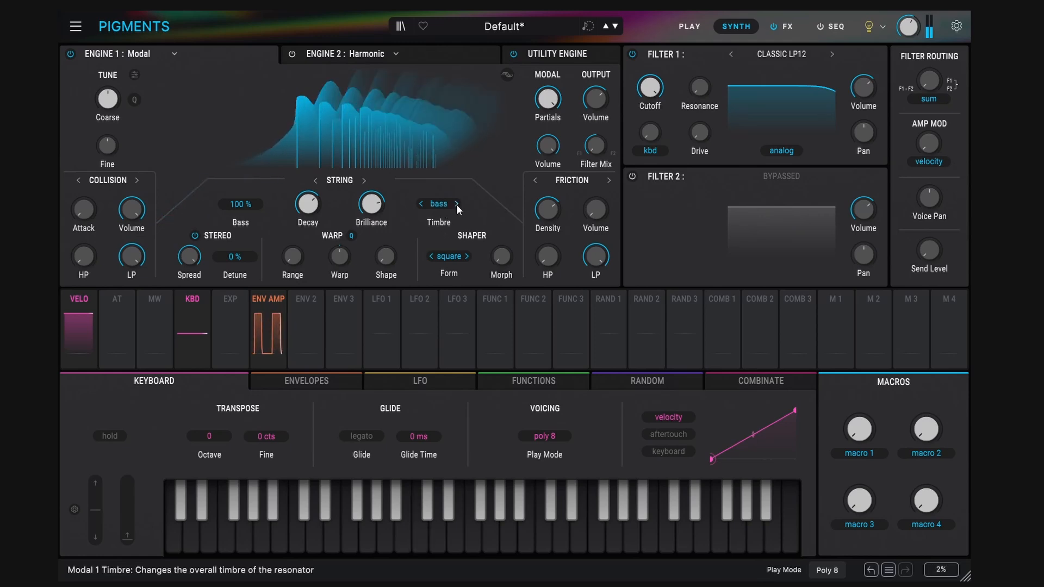
pyautogui.click(456, 203)
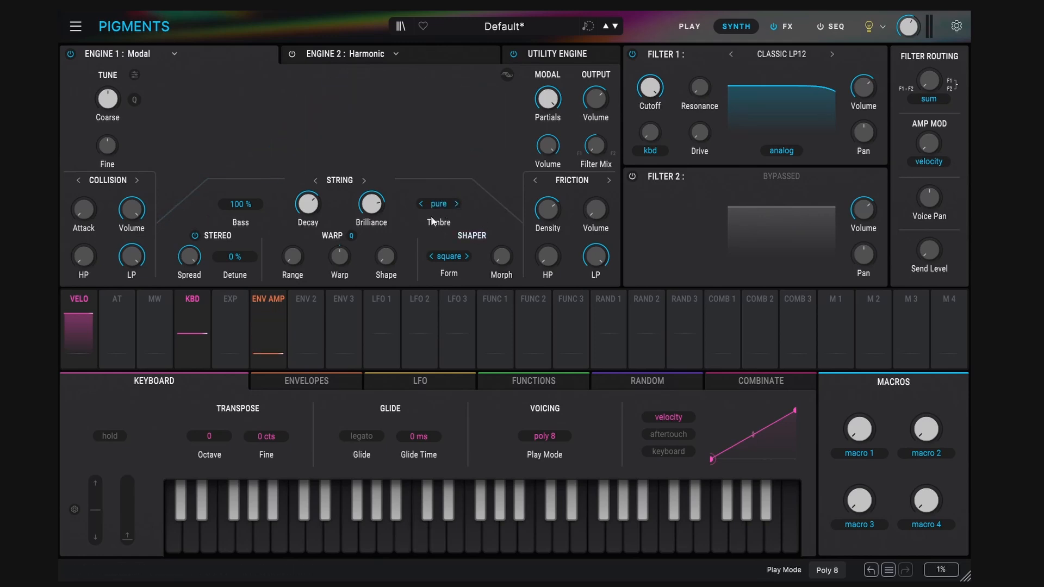
# Lower the string resonator's Decay and compare the Hollow, Nylon and Full timbres before returning to Pure.
pyautogui.moveTo(308, 204); pyautogui.dragTo(307, 222)
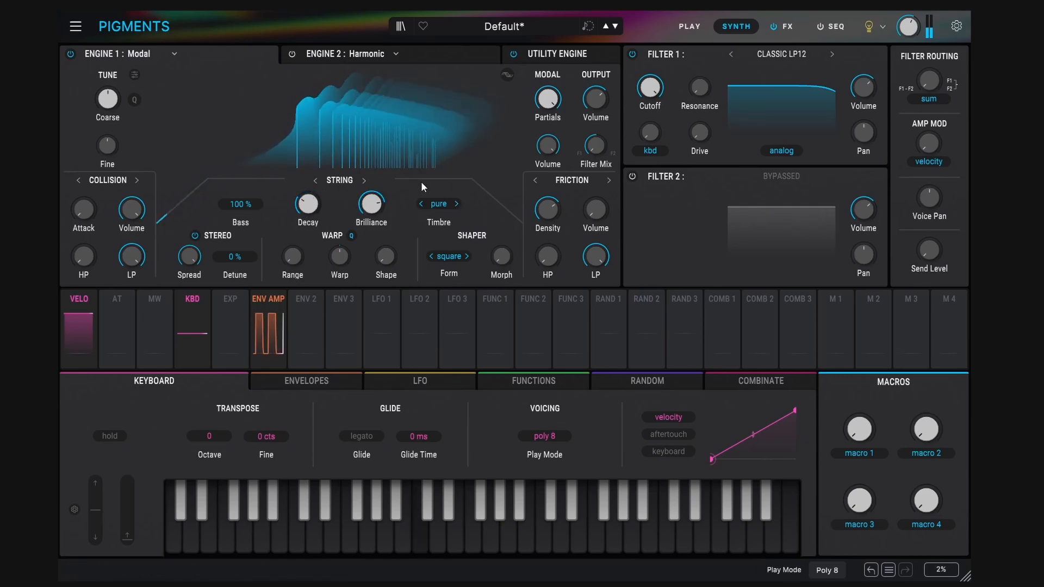
pyautogui.click(456, 204)
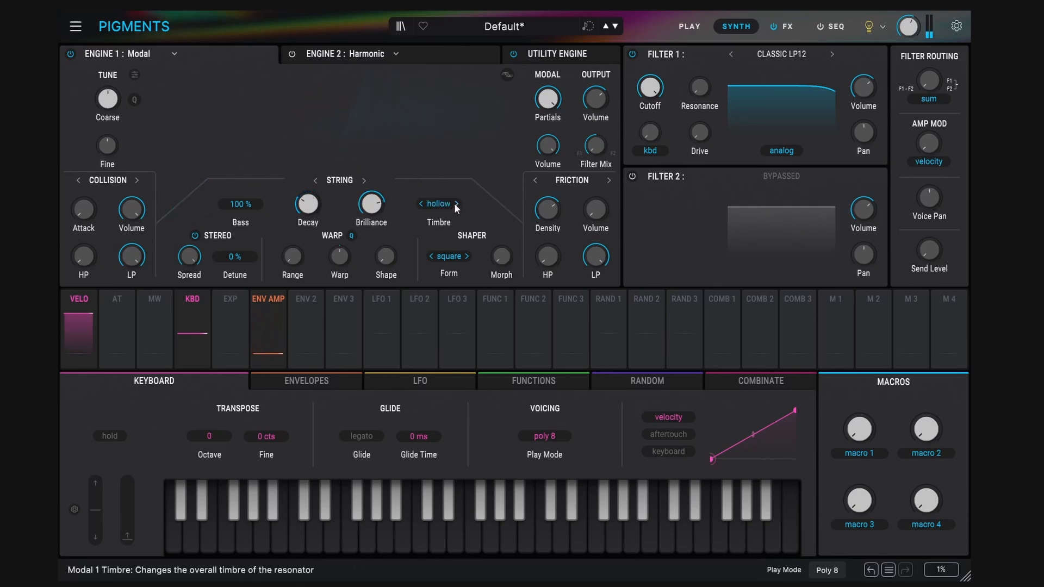
pyautogui.click(457, 203)
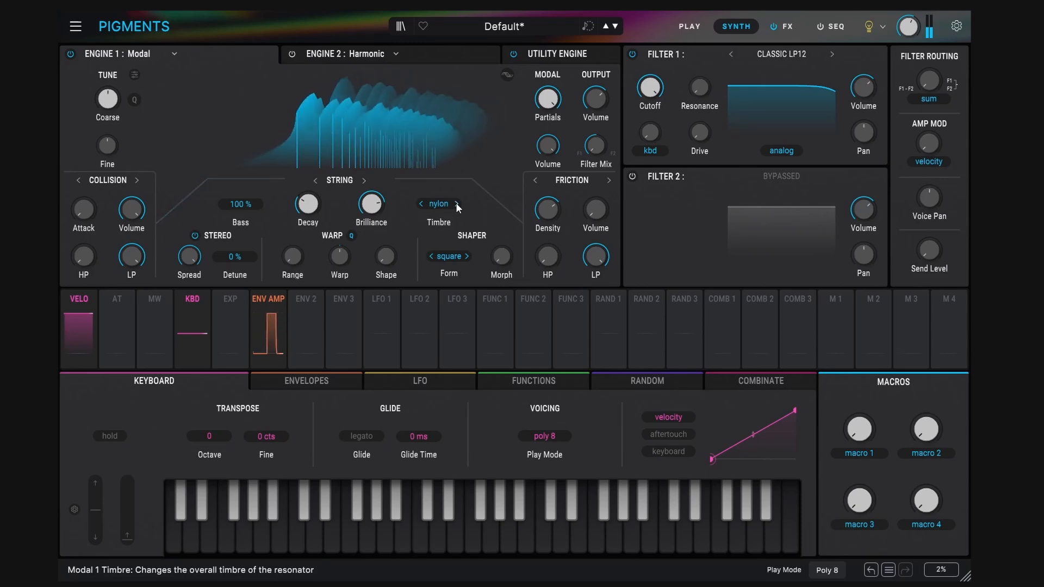
pyautogui.click(457, 204)
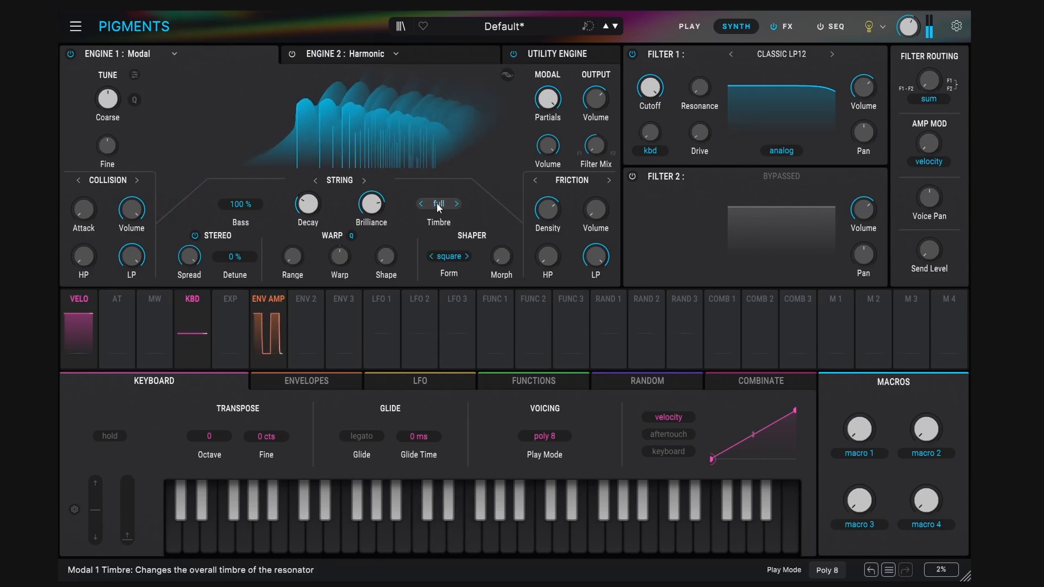
pyautogui.click(436, 204)
pyautogui.click(400, 242)
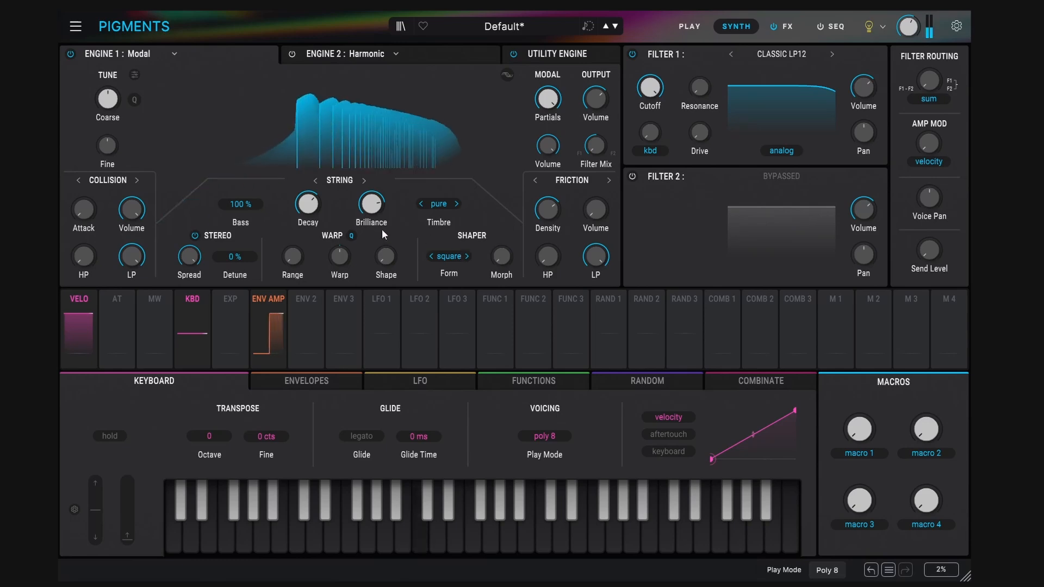
# Raise the Decay and try the Beam resonator model, then return to String.
pyautogui.moveTo(305, 205); pyautogui.dragTo(304, 184)
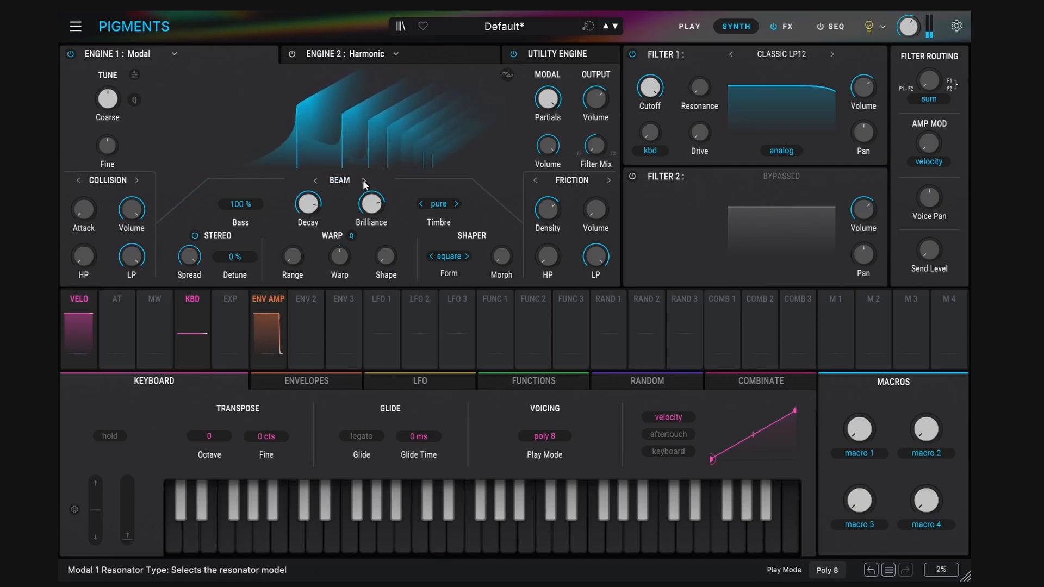
pyautogui.click(338, 180)
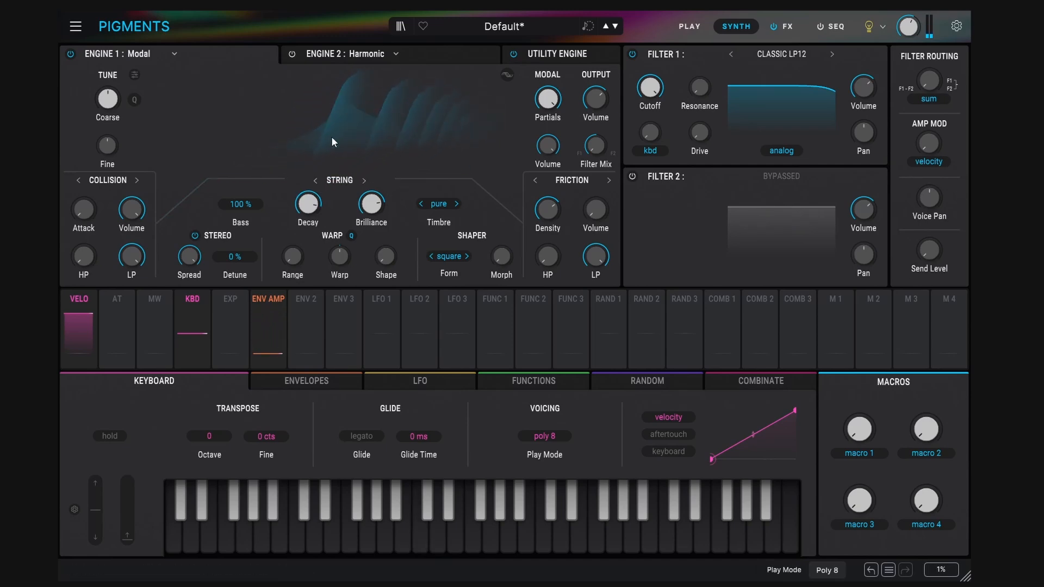
# Audition the Shaper Form options, from Brass, Guitar and PWM through to Vocal, and return to Square.
pyautogui.click(449, 256)
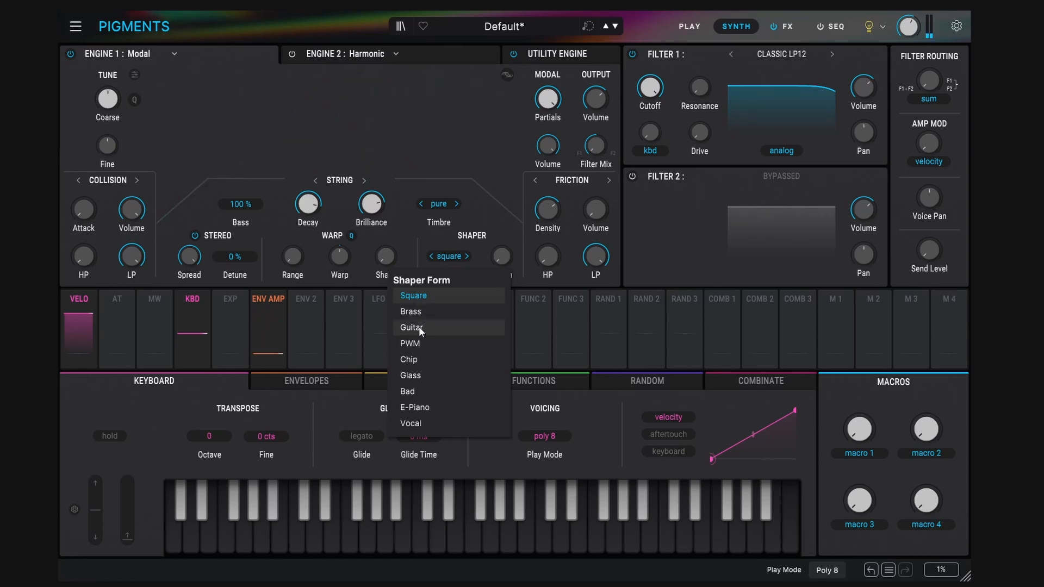
pyautogui.click(481, 237)
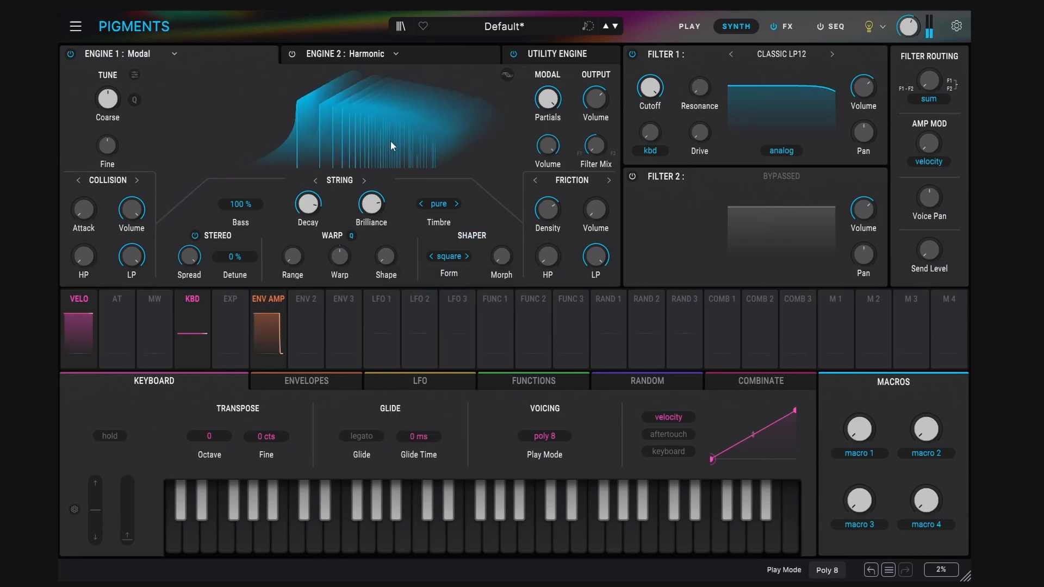
pyautogui.click(467, 257)
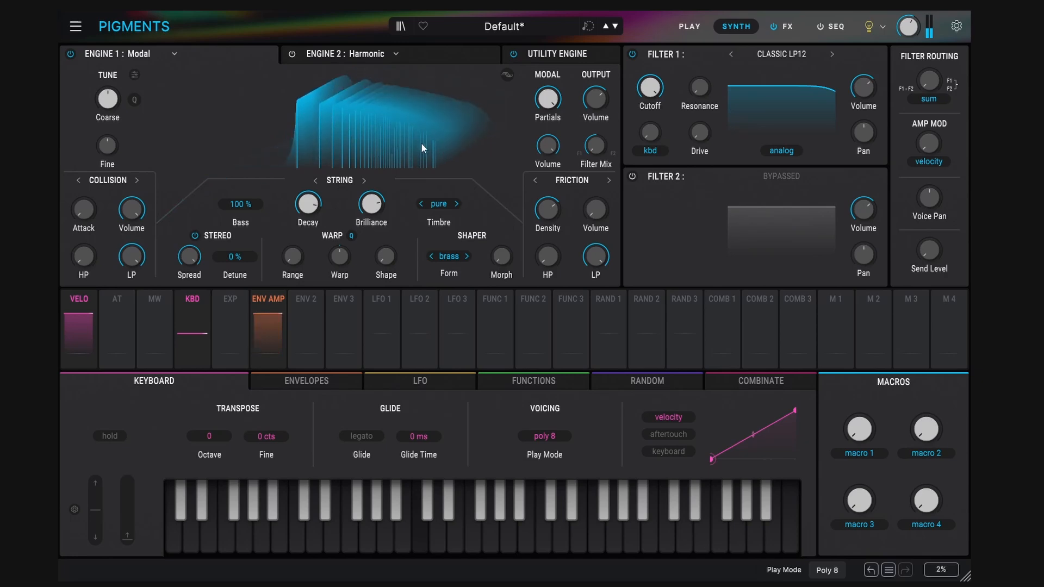
pyautogui.click(466, 256)
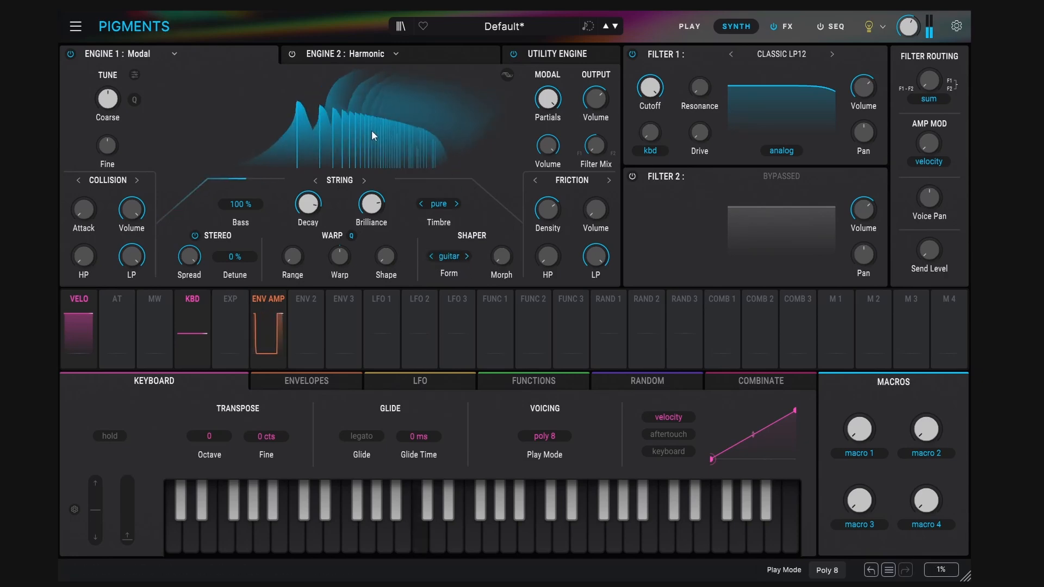
pyautogui.click(467, 256)
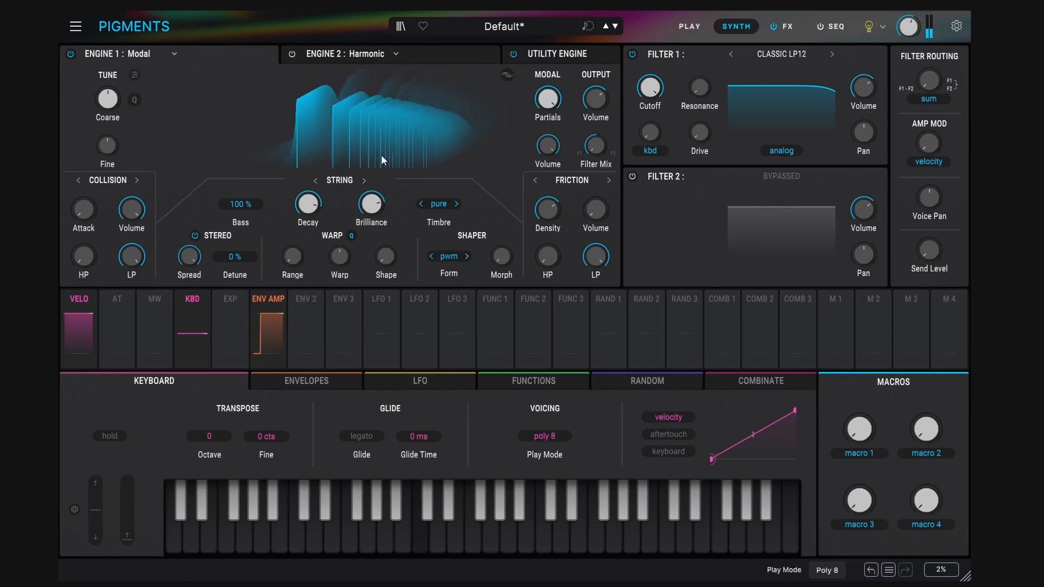
pyautogui.click(467, 257)
pyautogui.click(466, 257)
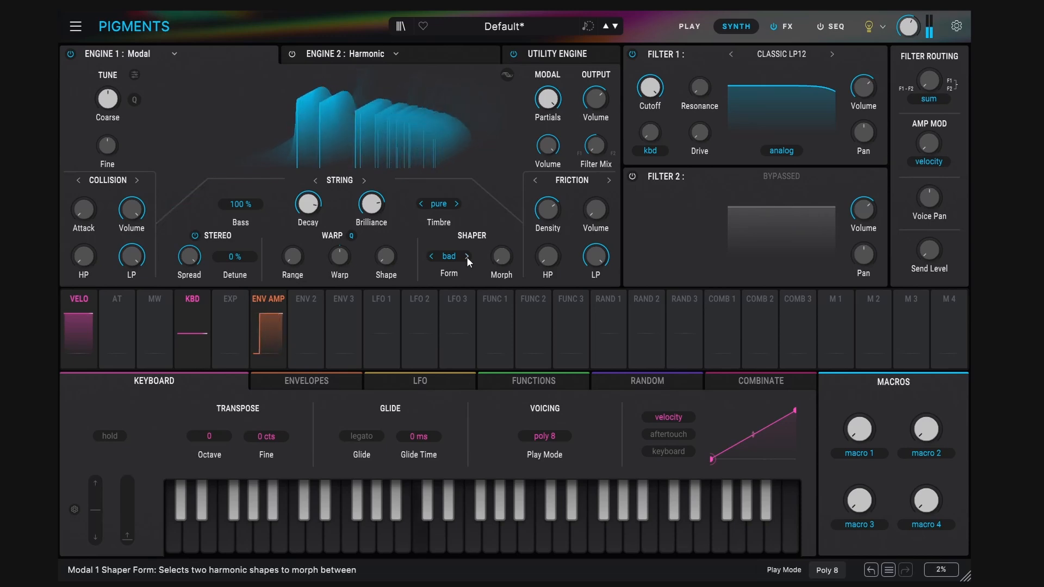
pyautogui.click(467, 257)
pyautogui.click(467, 257)
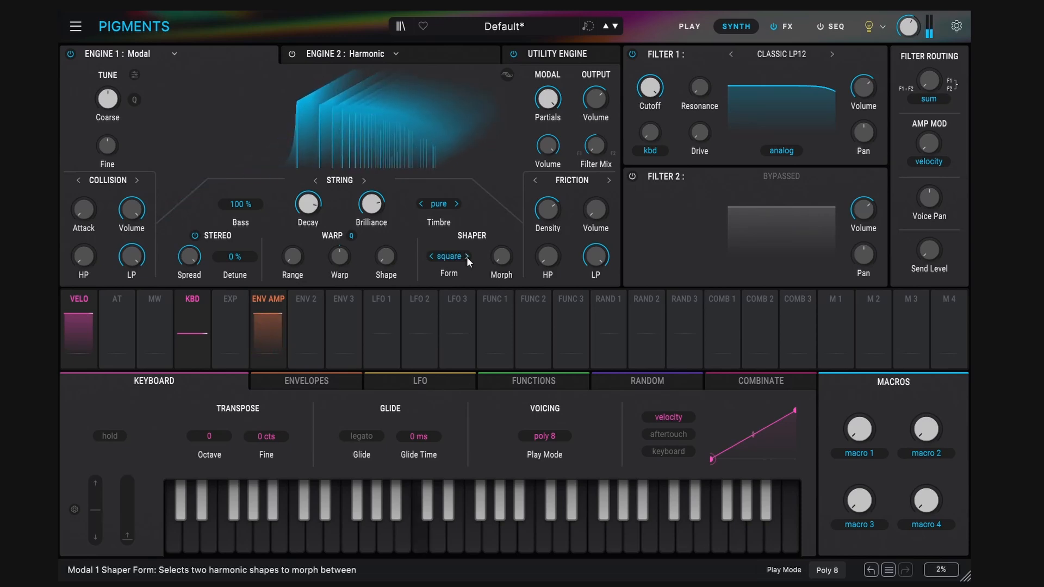
# Activate the Harmonic Engine 2 to lower its Shape Morph toward spectrum A, then bypass it and return to Engine 1.
pyautogui.click(424, 53)
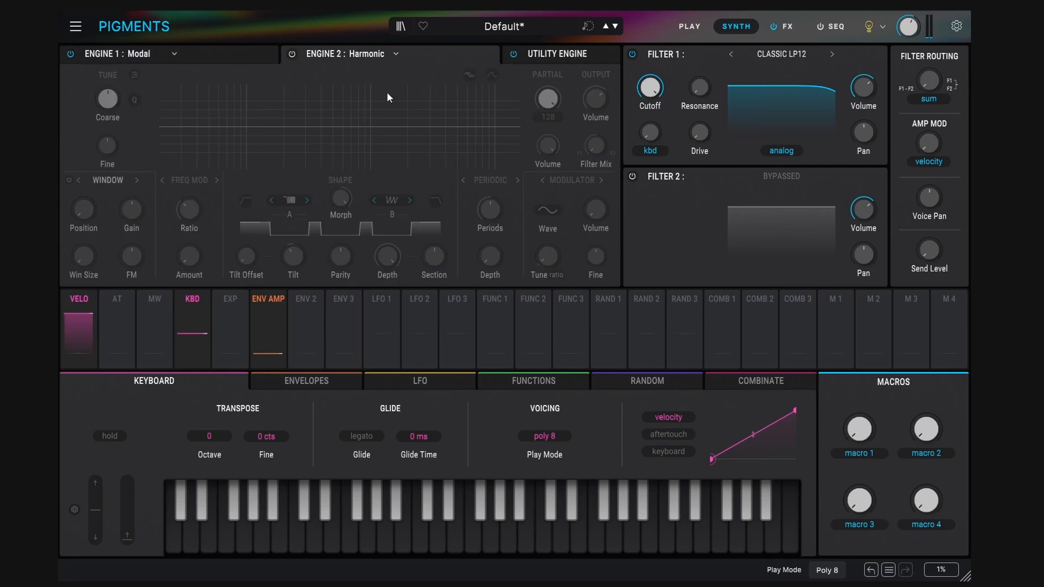
pyautogui.click(292, 53)
pyautogui.moveTo(340, 198); pyautogui.dragTo(341, 224)
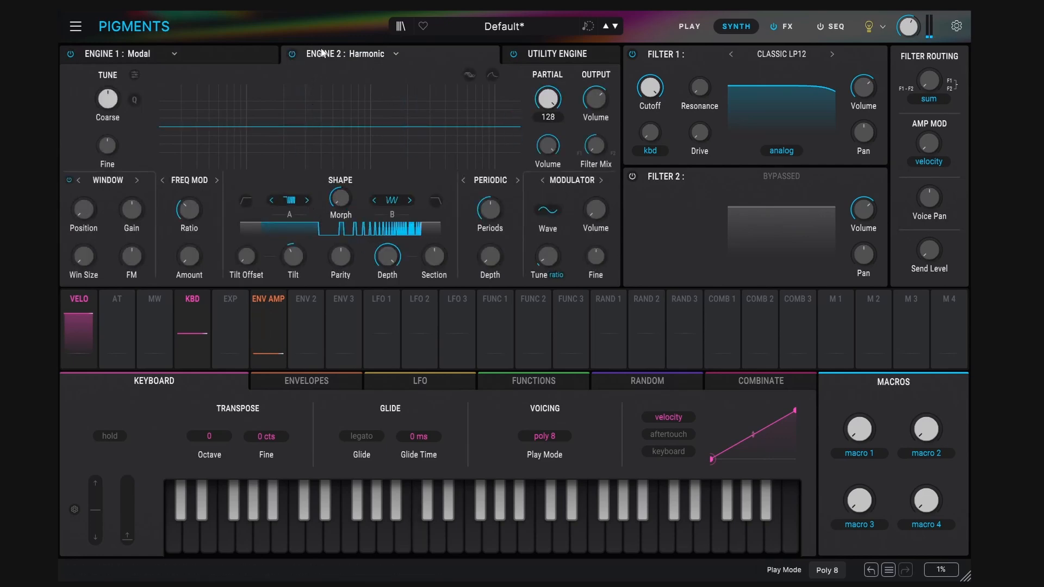
pyautogui.click(292, 53)
pyautogui.click(278, 51)
# Vary the Shaper Morph on the Square form, then switch the form to PWM and vary Morph again.
pyautogui.moveTo(503, 258)
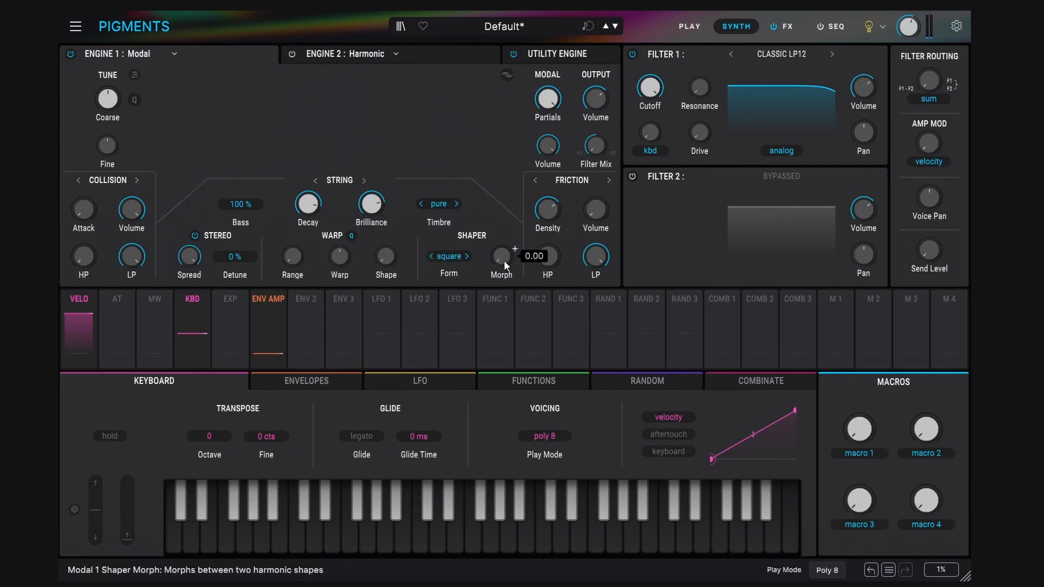
pyautogui.moveTo(503, 259)
pyautogui.mouseDown()
pyautogui.moveTo(504, 212)
pyautogui.moveTo(503, 259)
pyautogui.moveTo(504, 212)
pyautogui.moveTo(503, 240)
pyautogui.mouseUp()
pyautogui.click(466, 256)
pyautogui.click(458, 256)
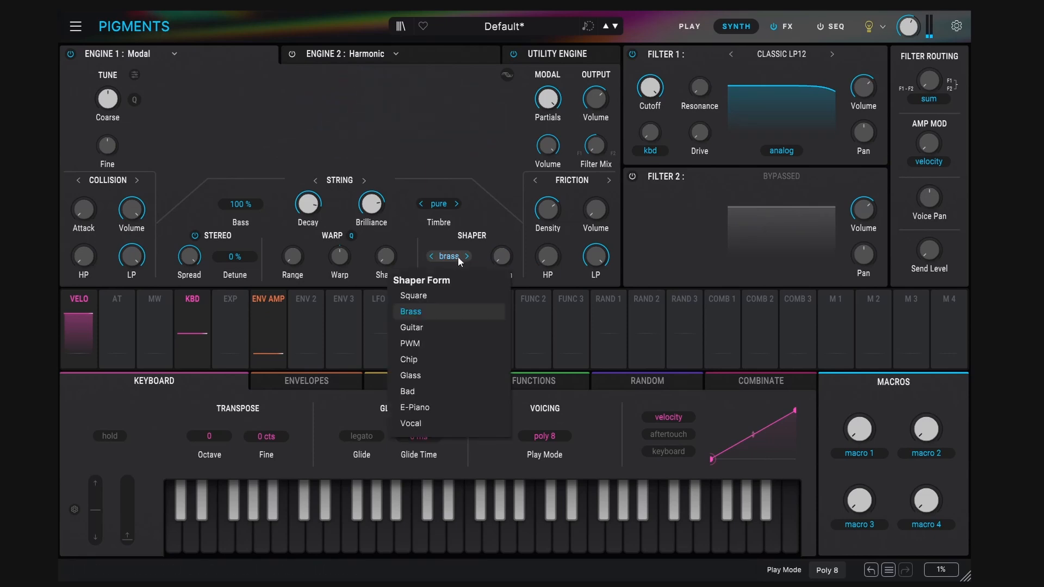
pyautogui.click(410, 343)
pyautogui.moveTo(501, 256)
pyautogui.mouseDown()
pyautogui.moveTo(501, 230)
pyautogui.moveTo(501, 246)
pyautogui.mouseUp()
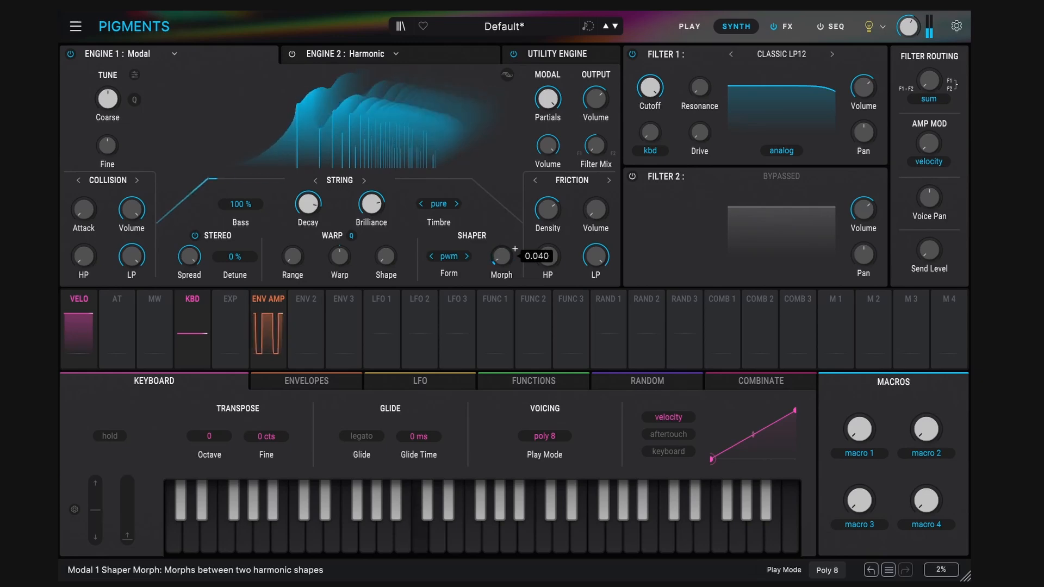
# Set the Shaper Form to Chip and try different Morph amounts.
pyautogui.click(466, 256)
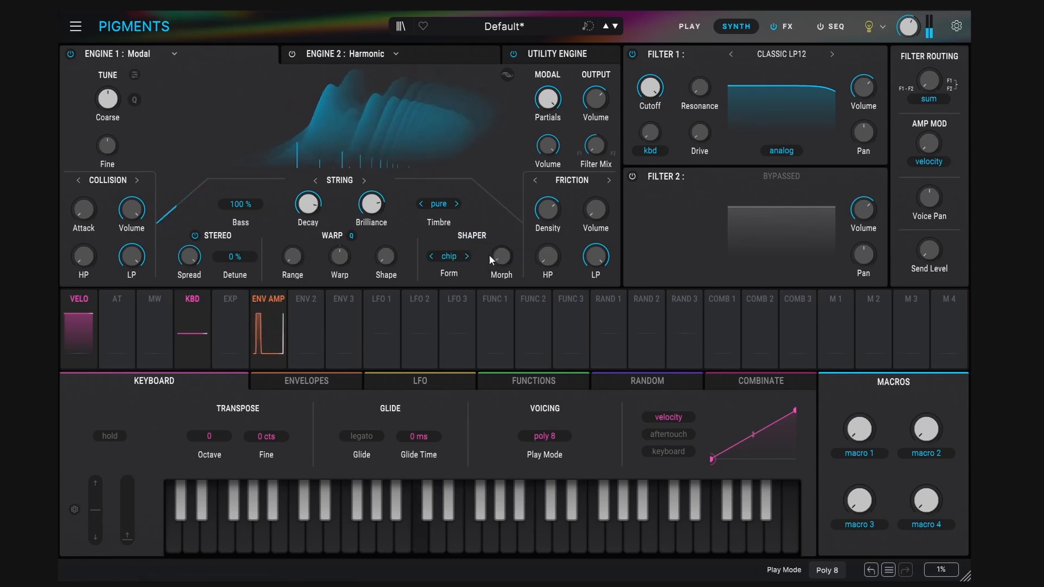
pyautogui.moveTo(491, 259); pyautogui.dragTo(514, 253)
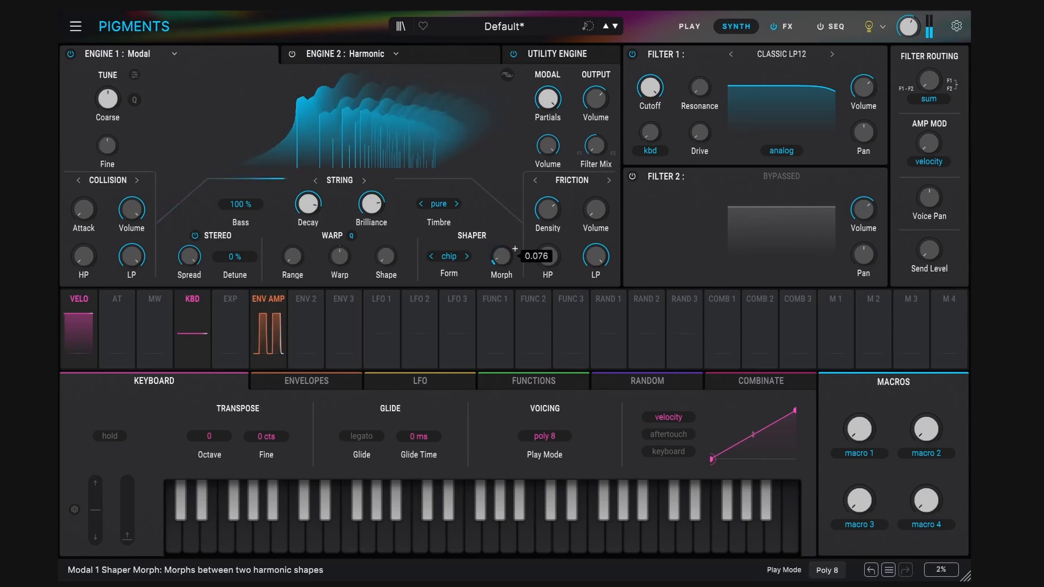
pyautogui.click(449, 256)
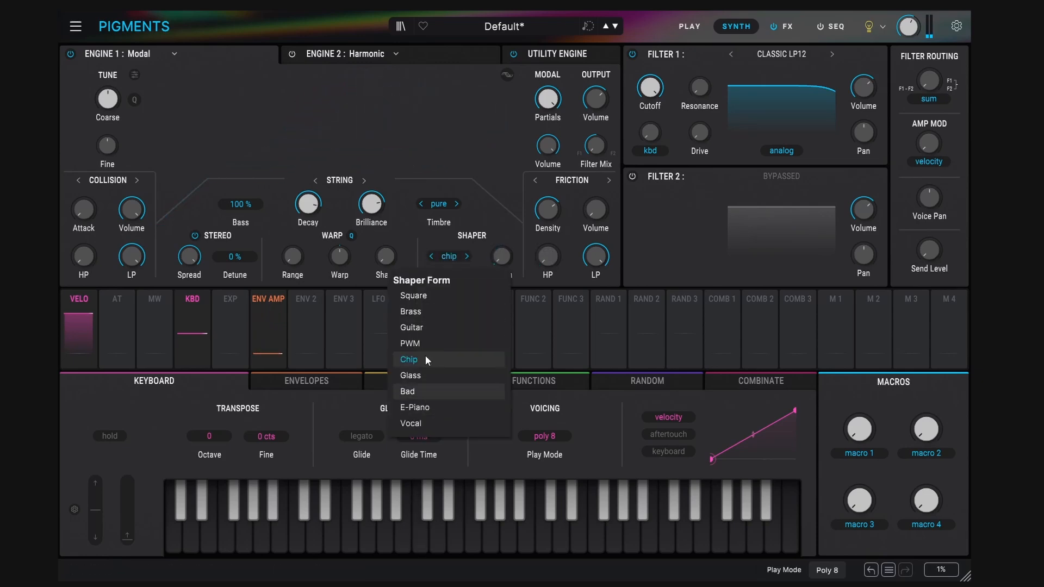
pyautogui.click(492, 259)
pyautogui.moveTo(500, 256)
pyautogui.mouseDown()
pyautogui.moveTo(500, 228)
pyautogui.moveTo(502, 253)
pyautogui.mouseUp()
# Set the string resonator's Timbre to Pinch and adjust the Shaper Morph with it.
pyautogui.click(455, 204)
pyautogui.click(456, 203)
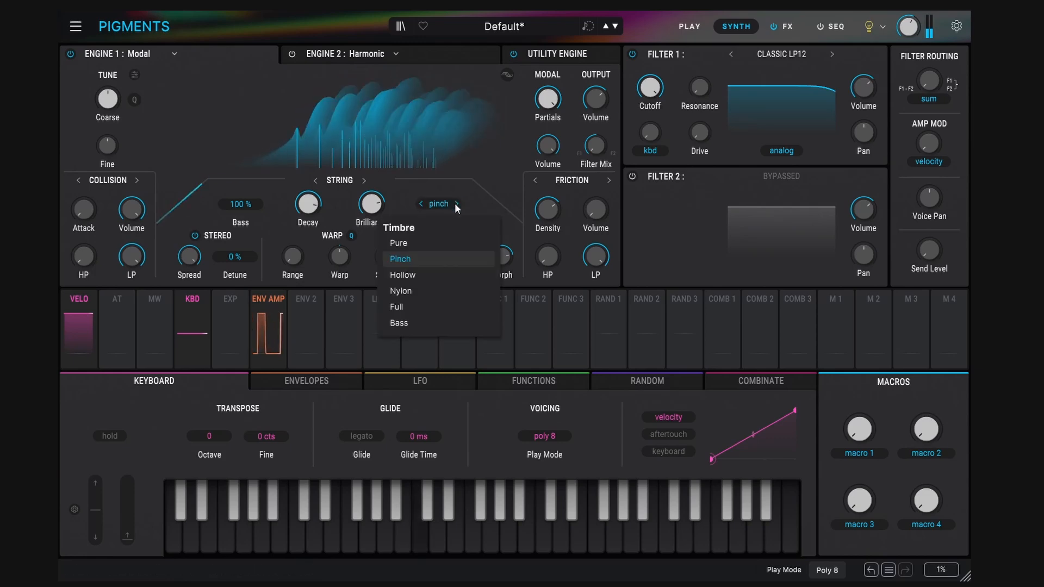
pyautogui.moveTo(503, 255); pyautogui.dragTo(503, 246)
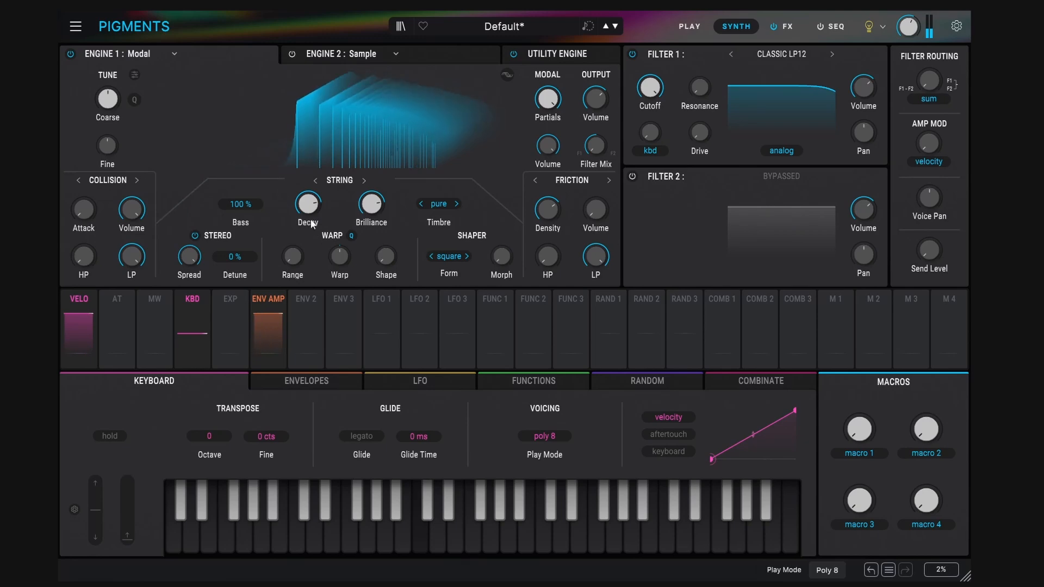
# Raise the string resonator's Decay to 1.00 and try positive Warp amounts, including 1.32.
pyautogui.moveTo(308, 205); pyautogui.dragTo(308, 197)
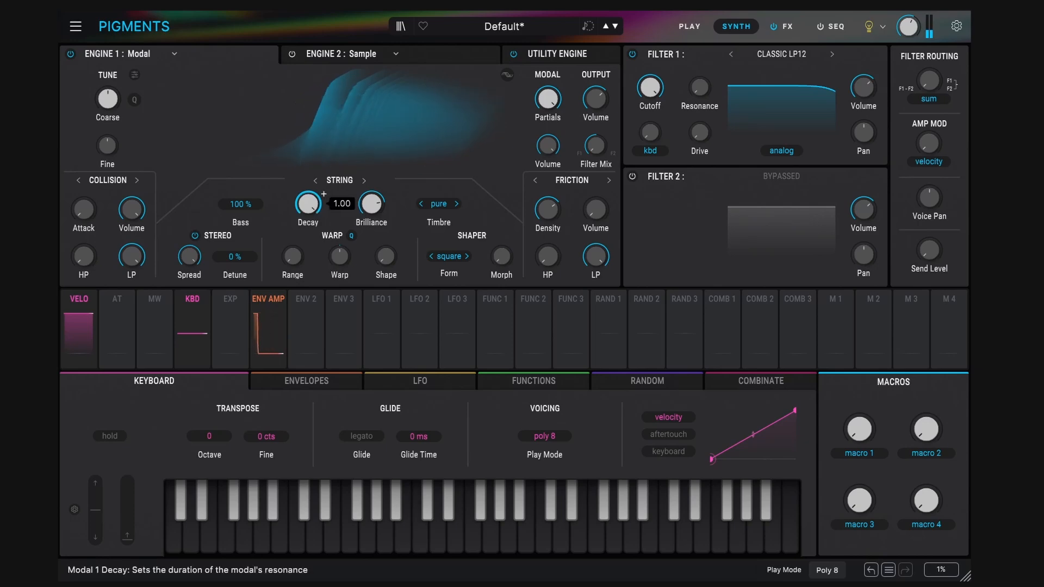
pyautogui.moveTo(344, 260); pyautogui.dragTo(344, 254)
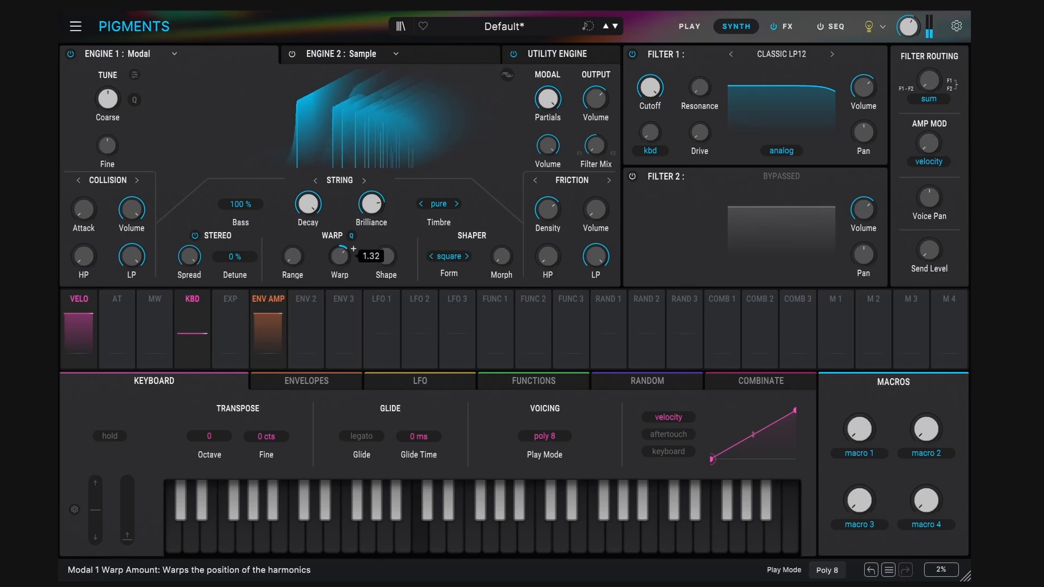
pyautogui.moveTo(339, 255)
pyautogui.mouseDown()
pyautogui.moveTo(353, 249)
pyautogui.moveTo(338, 258)
pyautogui.mouseUp()
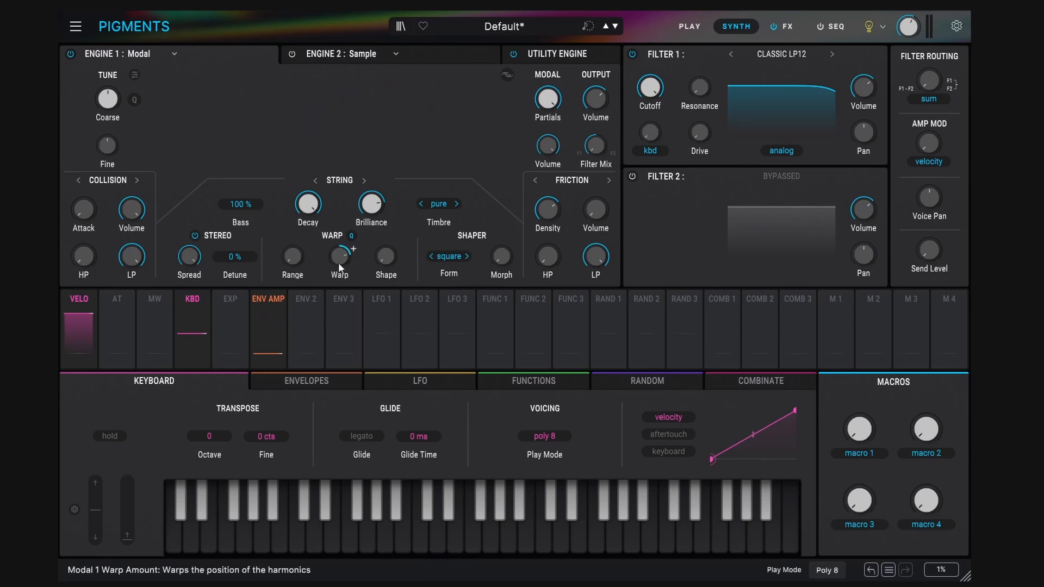
# Try a Warp amount of 2.95 on the string resonator, reset it to 0.00, and vary it again with quantization off.
pyautogui.moveTo(338, 262); pyautogui.dragTo(335, 267)
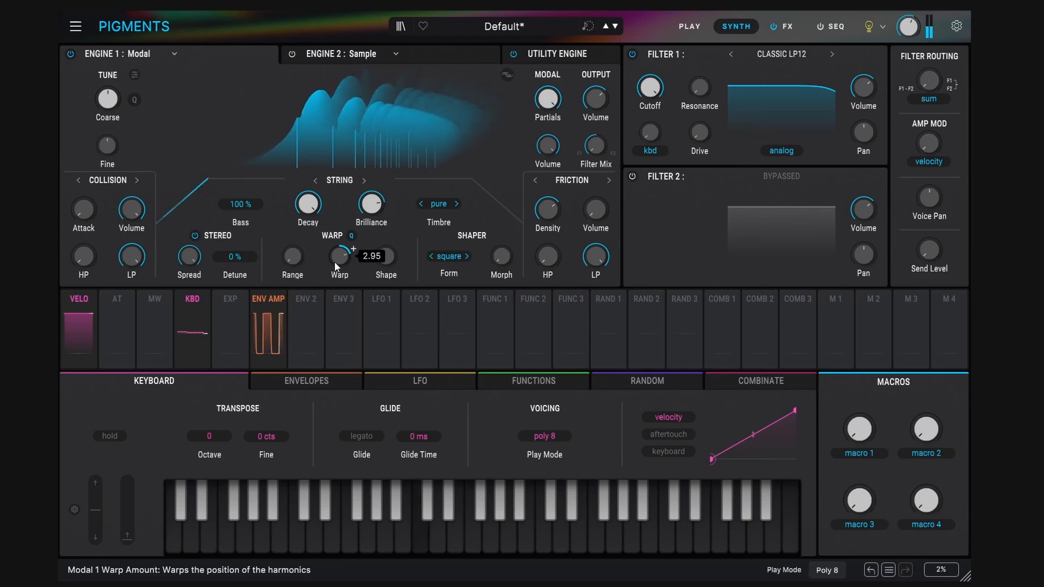
pyautogui.doubleClick(343, 258)
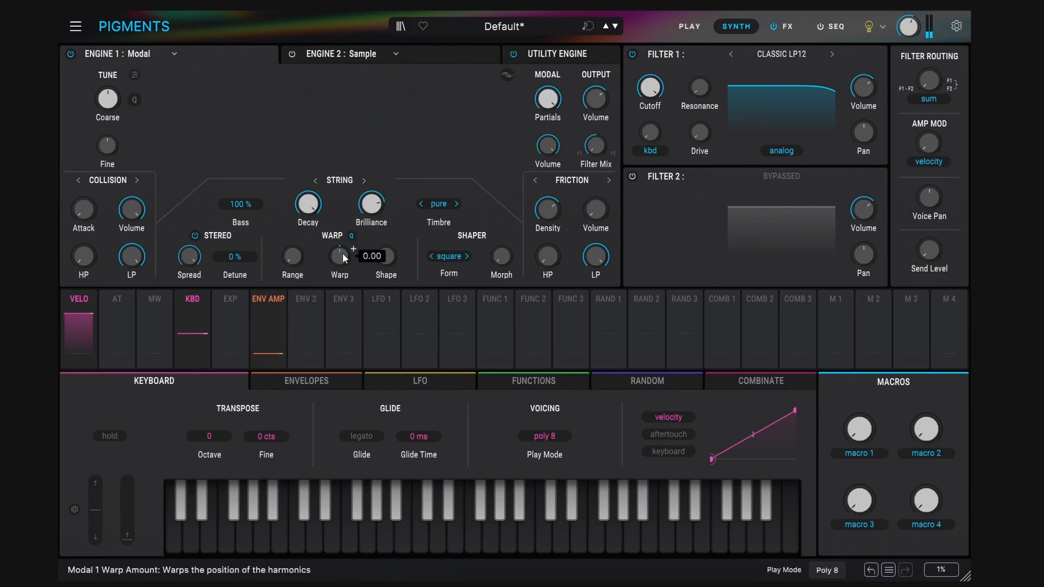
pyautogui.moveTo(346, 302)
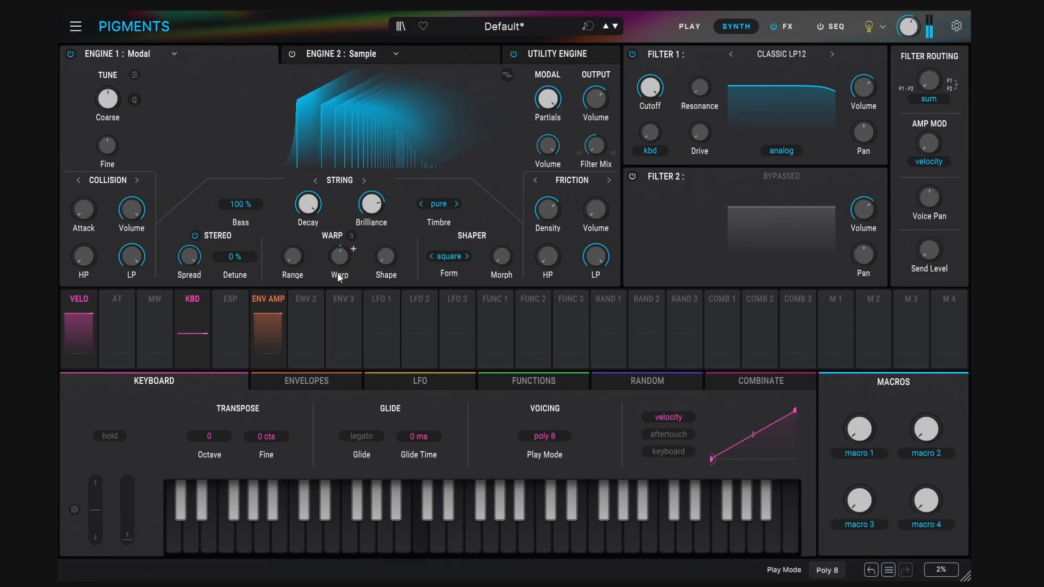
pyautogui.moveTo(338, 273); pyautogui.dragTo(341, 247)
pyautogui.doubleClick(340, 256)
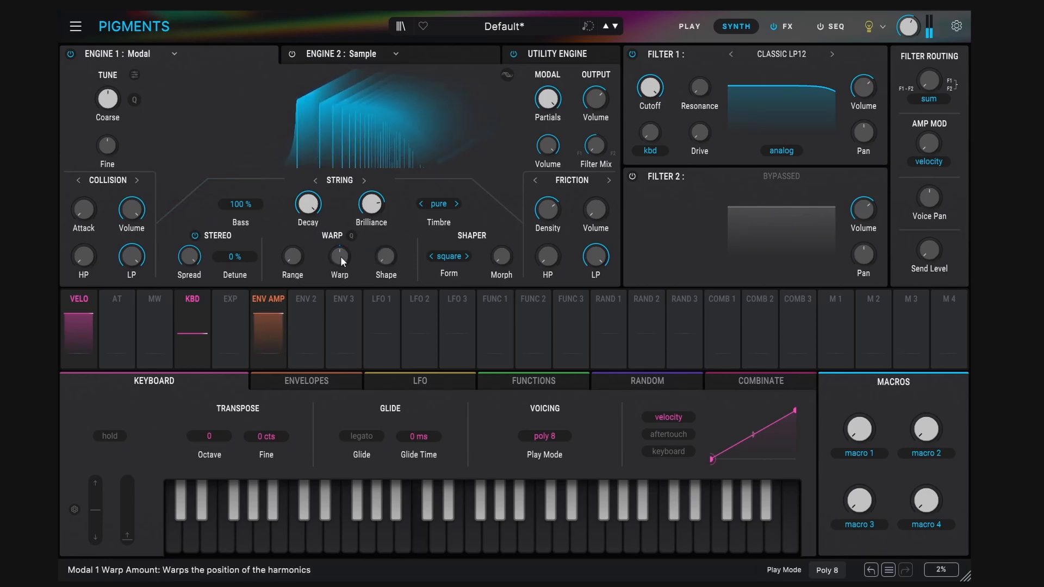
# Raise the unquantized Warp amount to spread the harmonics, bring it back down and reset it.
pyautogui.moveTo(340, 256); pyautogui.dragTo(340, 240)
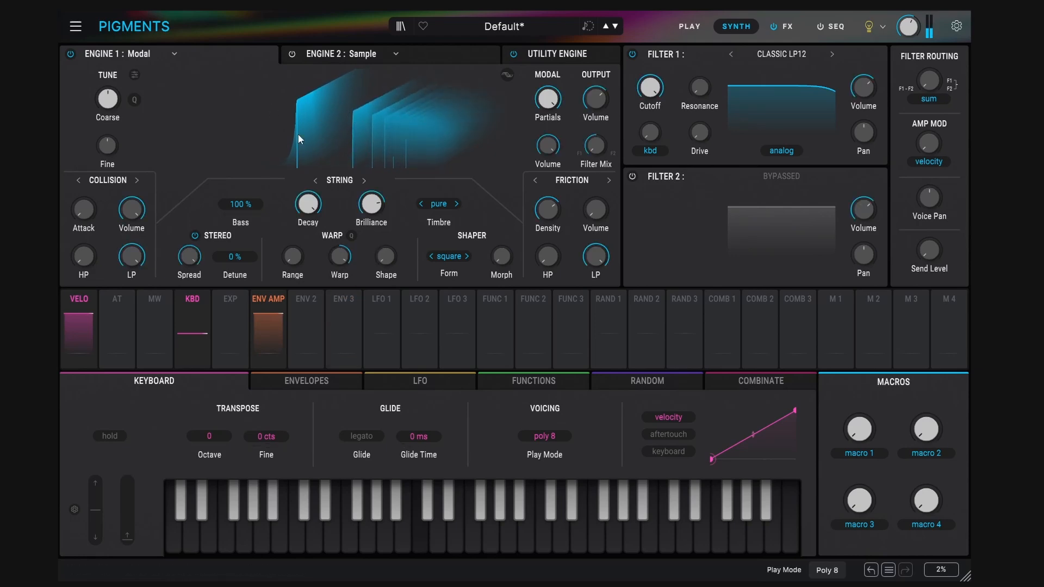
pyautogui.moveTo(347, 259)
pyautogui.mouseDown()
pyautogui.moveTo(347, 295)
pyautogui.moveTo(352, 266)
pyautogui.moveTo(352, 280)
pyautogui.mouseUp()
pyautogui.doubleClick(342, 259)
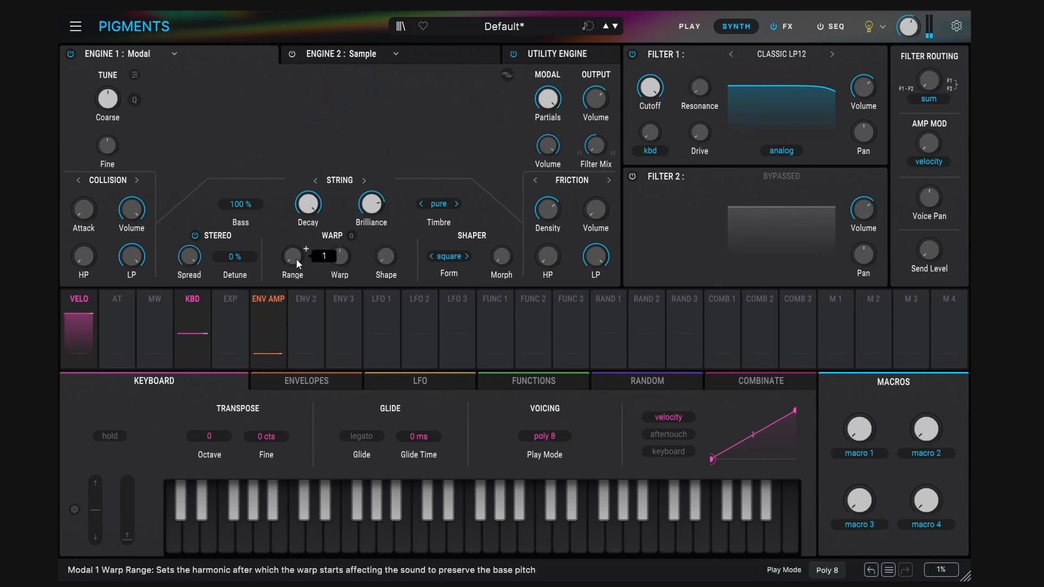
# Compare different Warp amounts with a raised Warp Range that leaves the lowest harmonics unwarped.
pyautogui.moveTo(346, 259); pyautogui.dragTo(346, 225)
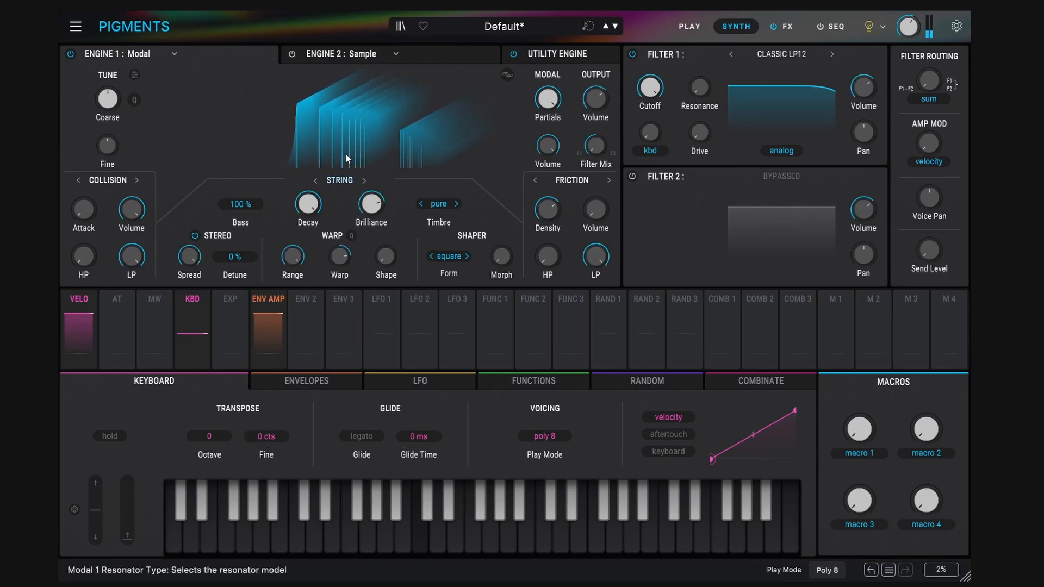
pyautogui.moveTo(344, 258); pyautogui.dragTo(344, 242)
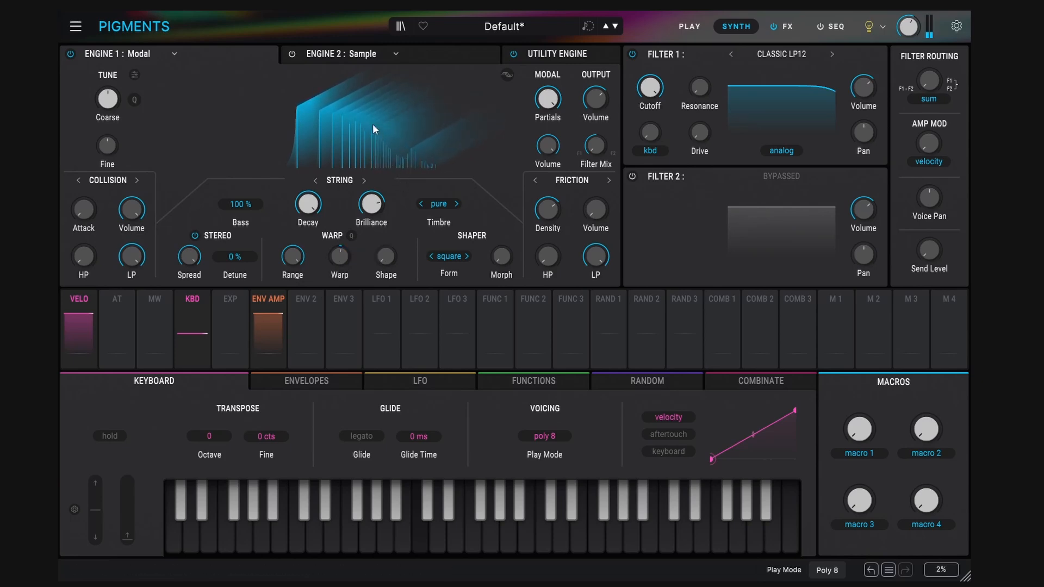
pyautogui.moveTo(341, 262)
pyautogui.mouseDown()
pyautogui.moveTo(341, 283)
pyautogui.moveTo(341, 238)
pyautogui.moveTo(328, 266)
pyautogui.mouseUp()
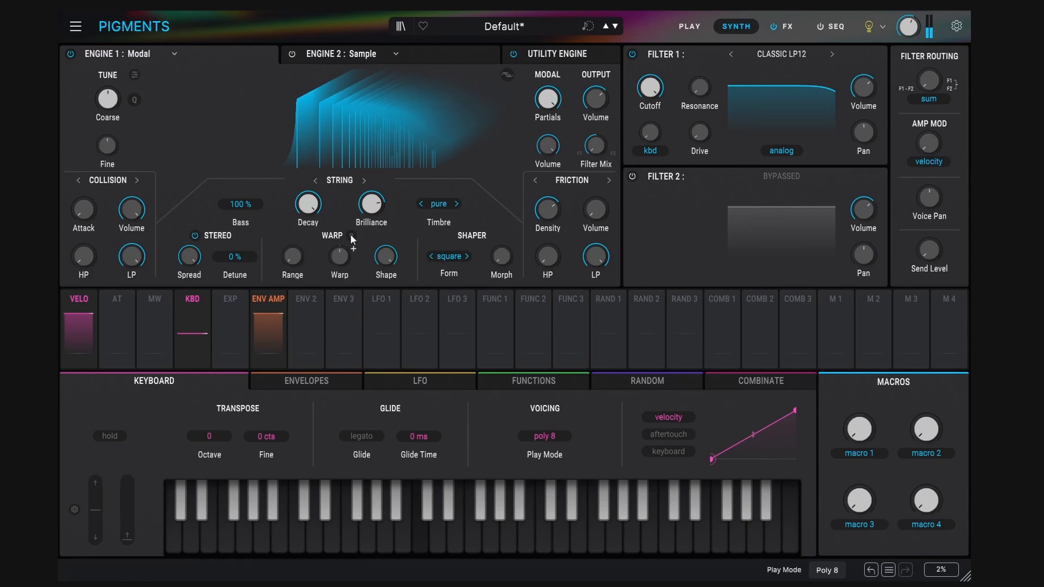
# Raise the Warp amount and try different Warp Shape values, including 25 %, 100 % and 0 %.
pyautogui.moveTo(340, 257); pyautogui.dragTo(339, 154)
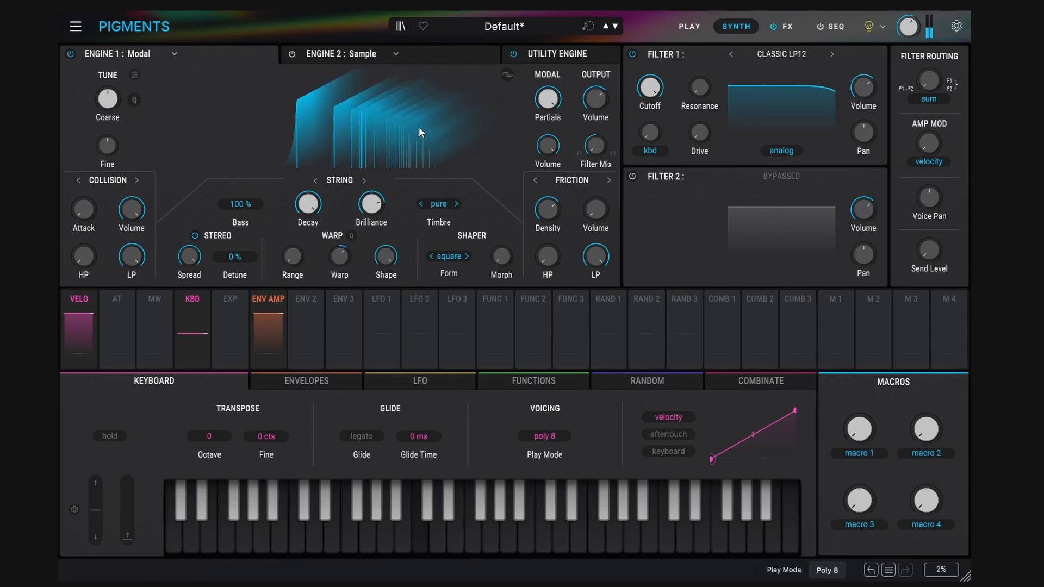
pyautogui.moveTo(396, 256); pyautogui.dragTo(327, 128)
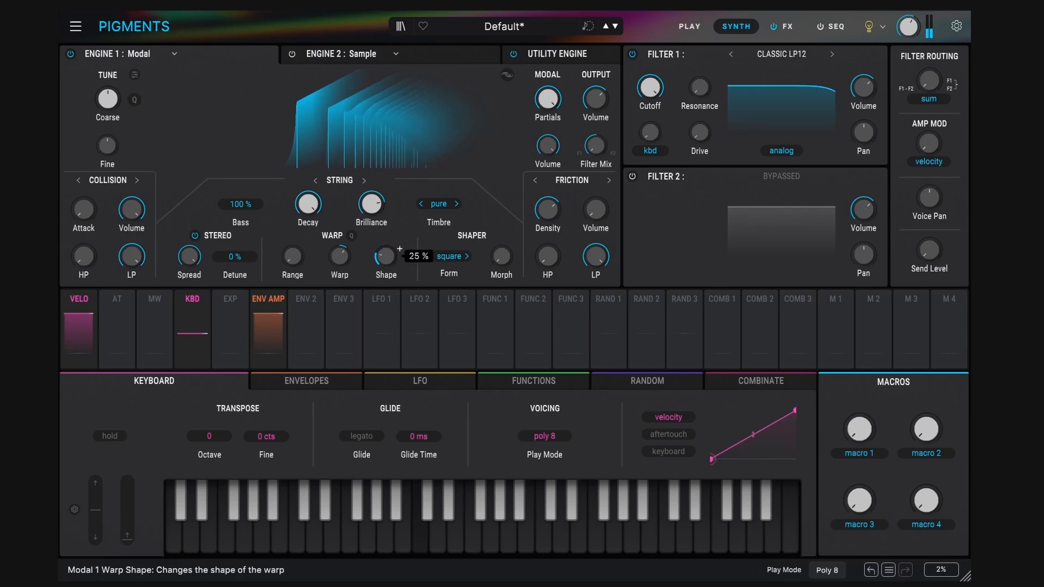
pyautogui.moveTo(389, 262); pyautogui.dragTo(389, 220)
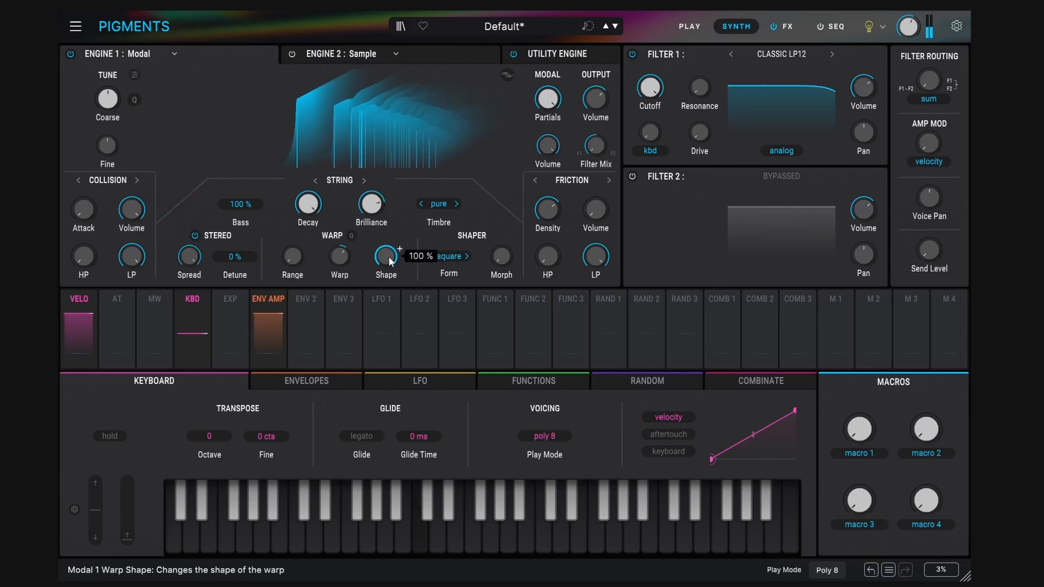
pyautogui.moveTo(385, 256)
pyautogui.mouseDown()
pyautogui.moveTo(404, 279)
pyautogui.moveTo(386, 261)
pyautogui.moveTo(386, 290)
pyautogui.moveTo(385, 251)
pyautogui.moveTo(385, 307)
pyautogui.mouseUp()
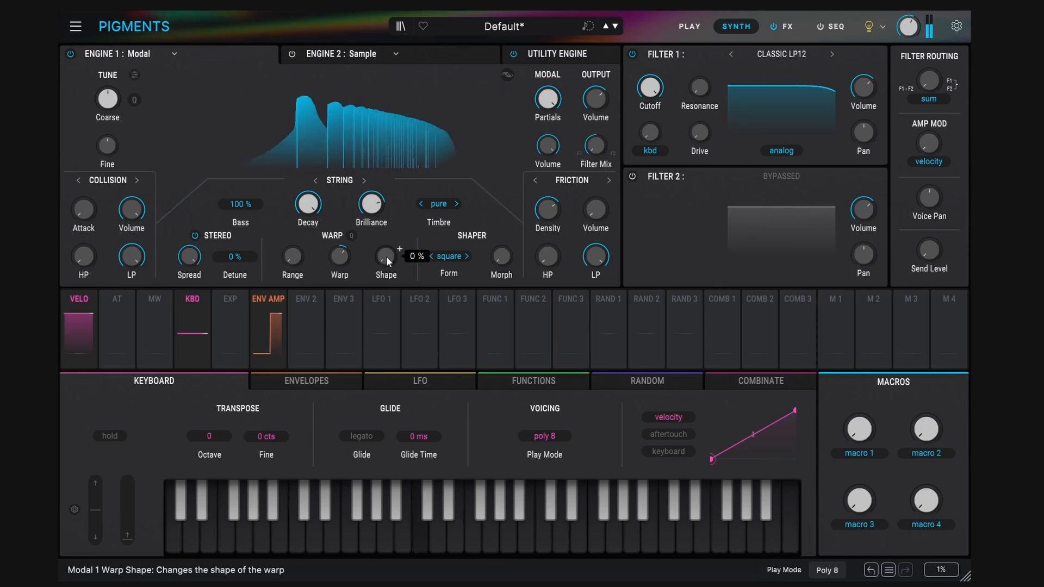
pyautogui.moveTo(386, 256); pyautogui.dragTo(386, 223)
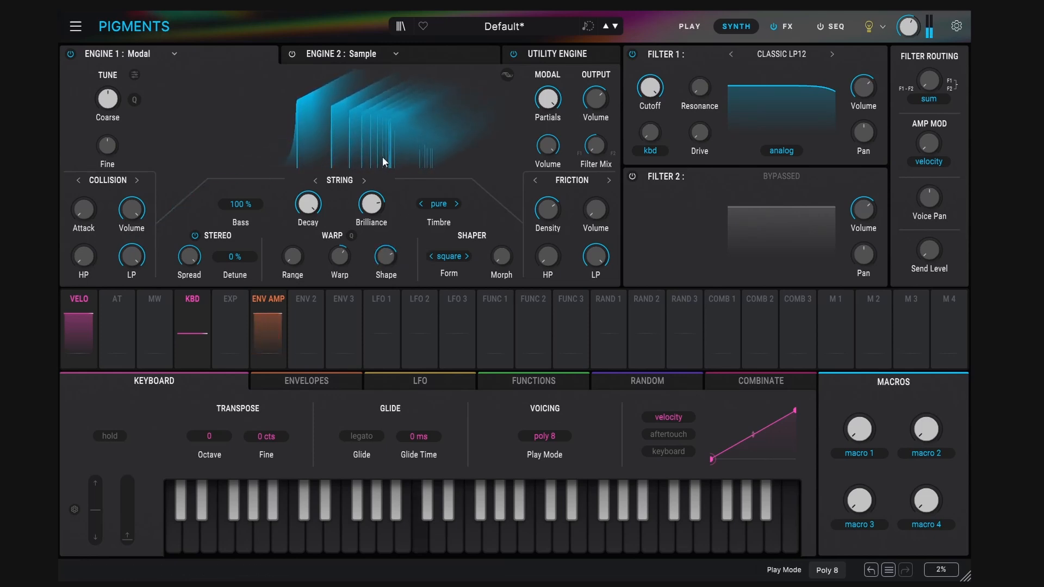
pyautogui.moveTo(390, 265); pyautogui.dragTo(389, 239)
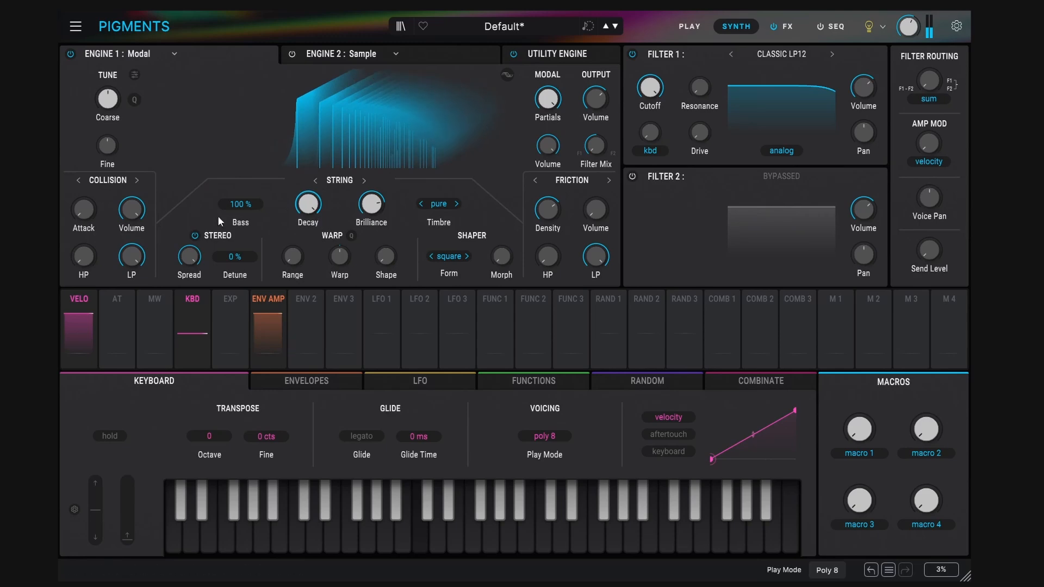
# Raise the Warp amount and Shape slightly and turn on Warp quantization.
pyautogui.moveTo(342, 262); pyautogui.dragTo(386, 217)
pyautogui.click(352, 236)
# Try the string resonator's Hollow and Nylon timbres with the Shaper Form on PWM and a shorter Decay.
pyautogui.click(457, 203)
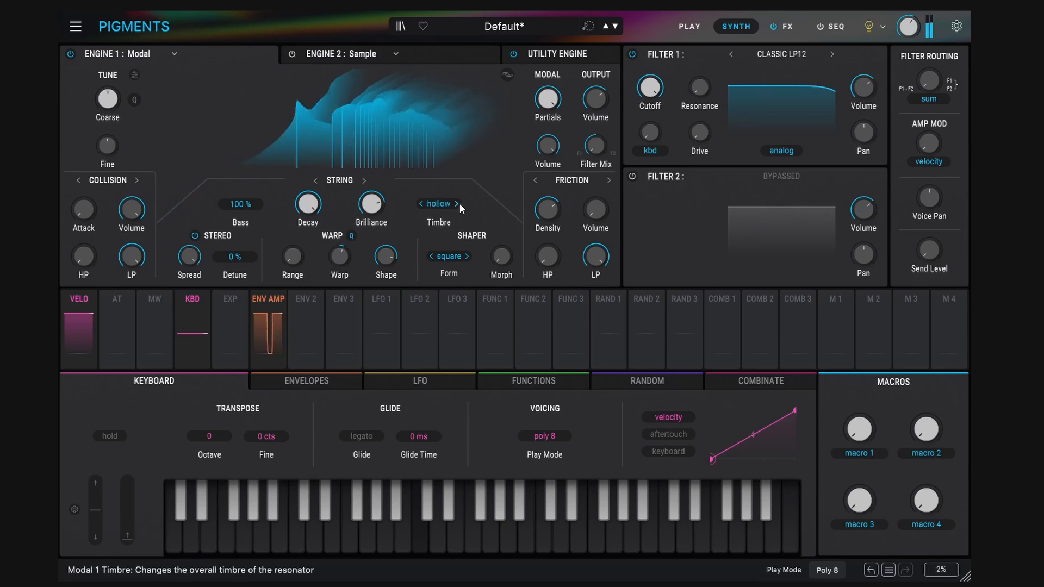
pyautogui.click(466, 256)
pyautogui.click(466, 256)
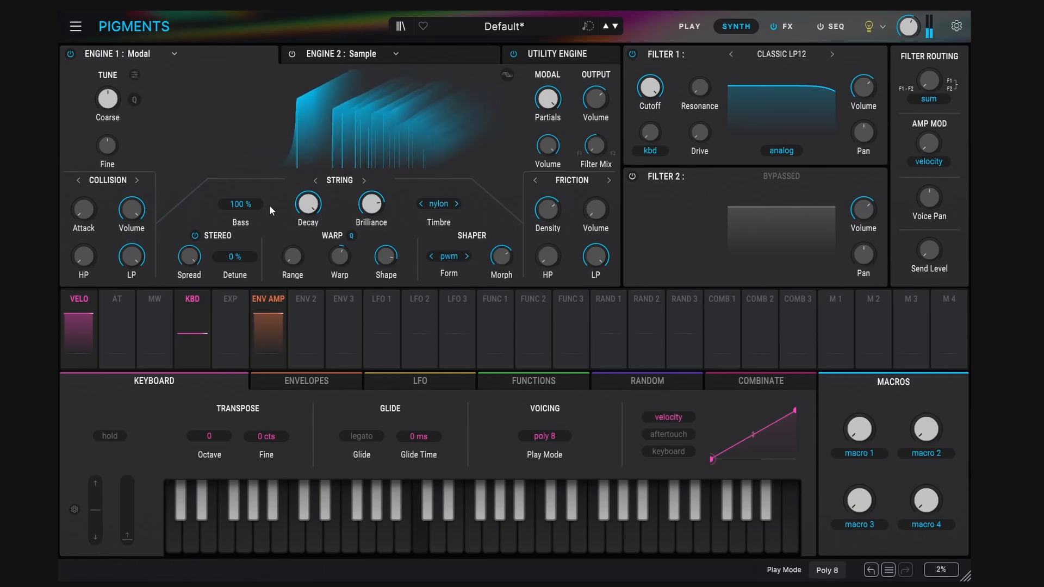
pyautogui.moveTo(308, 204)
pyautogui.mouseDown()
pyautogui.moveTo(308, 226)
pyautogui.moveTo(309, 211)
pyautogui.mouseUp()
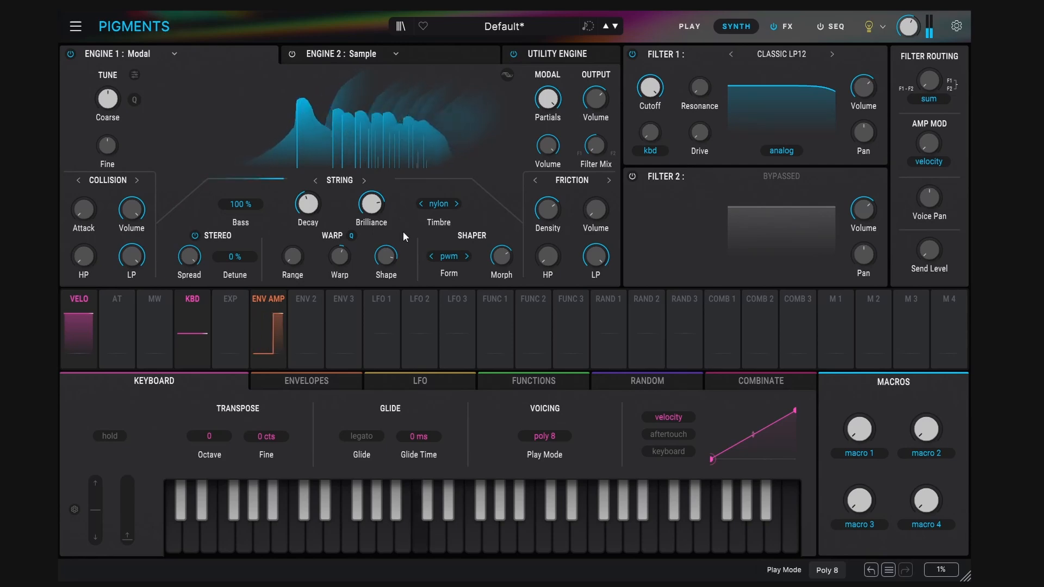
# Set Engine 2's type to Wavetable and return to Engine 1.
pyautogui.click(422, 54)
pyautogui.click(382, 55)
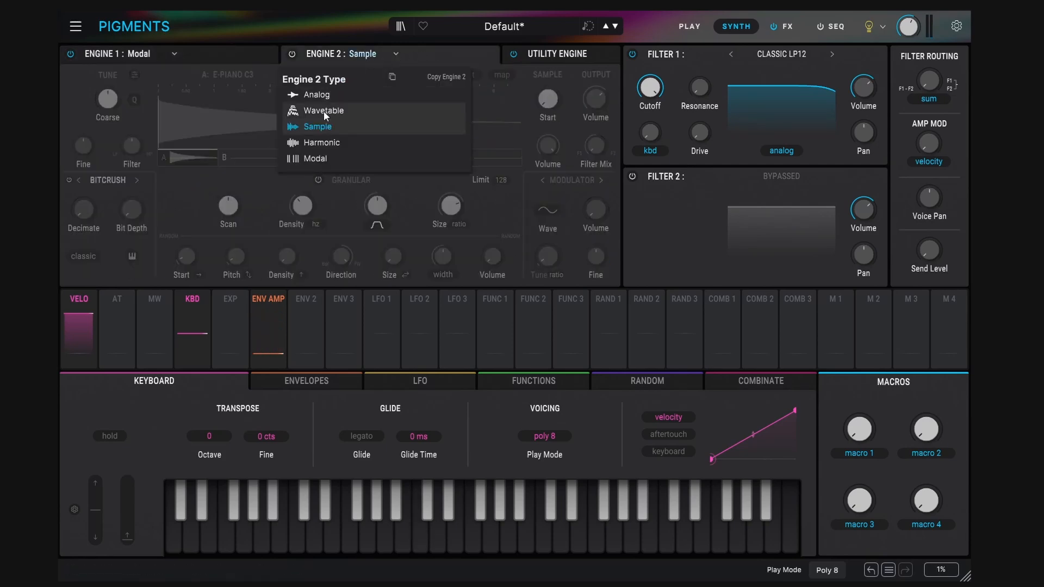
pyautogui.click(324, 111)
pyautogui.click(370, 57)
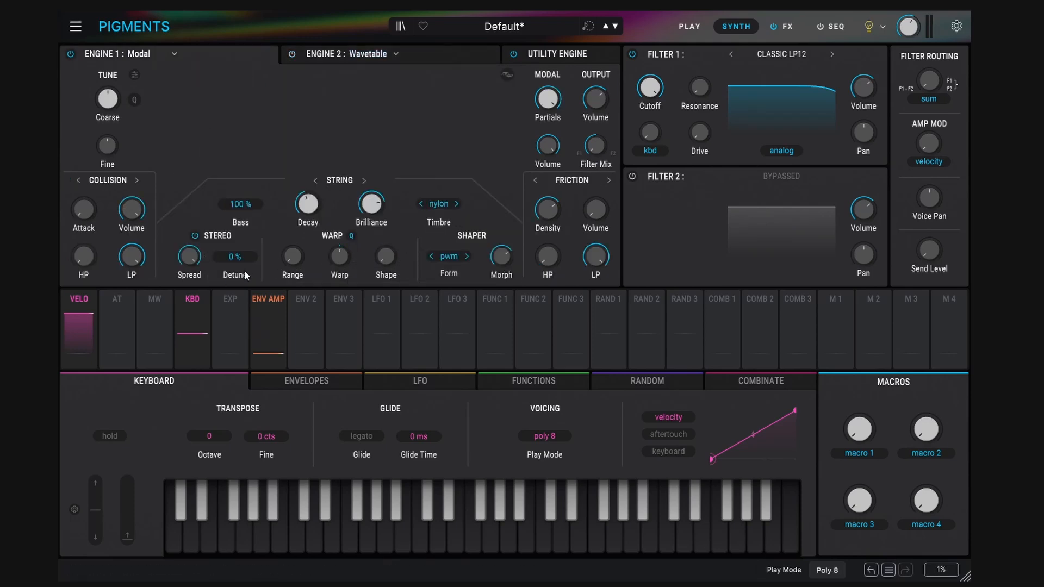
# Set the string resonator's Timbre back to Pure and its Shaper Form back to Square.
pyautogui.click(465, 256)
pyautogui.click(455, 255)
pyautogui.click(430, 293)
pyautogui.click(441, 204)
pyautogui.click(399, 243)
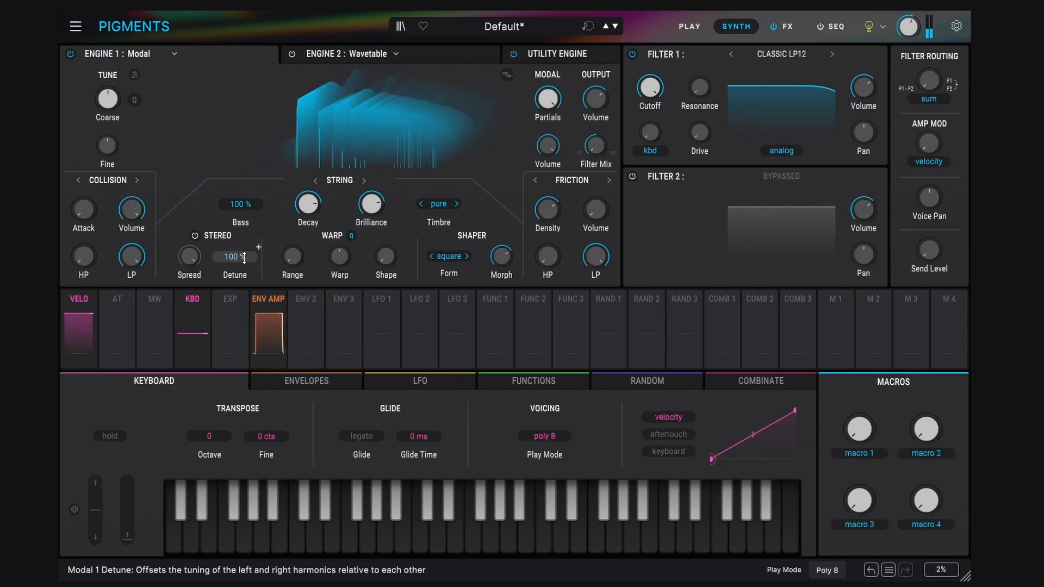
# Turn on the Modal engine's Stereo section and try Detune values of 100 %, 0 % and 36 %.
pyautogui.moveTo(235, 257); pyautogui.dragTo(235, 291)
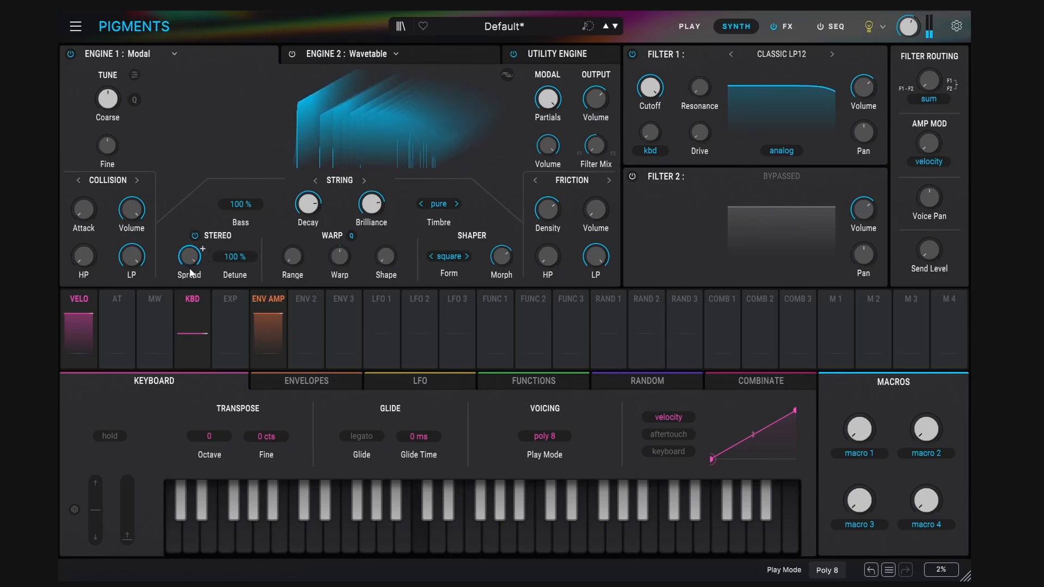
pyautogui.moveTo(247, 299)
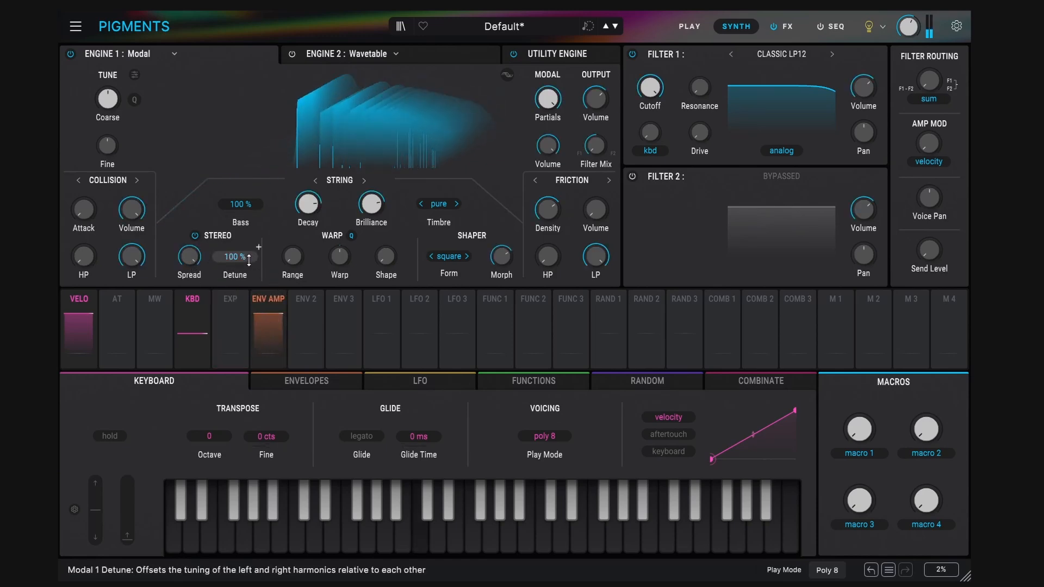
pyautogui.moveTo(235, 257); pyautogui.dragTo(235, 298)
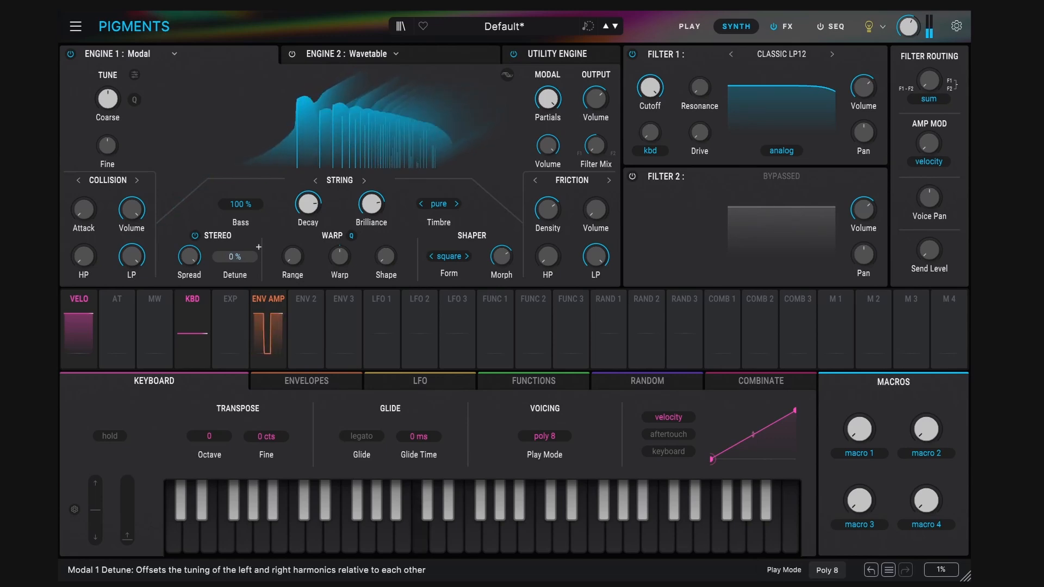
pyautogui.moveTo(235, 257); pyautogui.dragTo(234, 298)
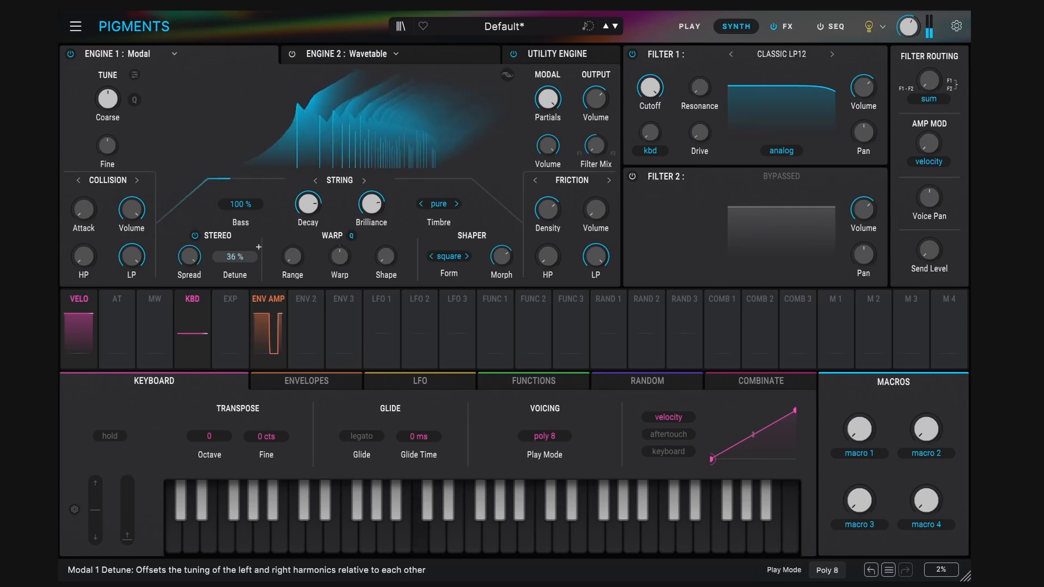
# Lower the stereo Detune and try narrower Stereo Spread values, including 0.688 and 0.400.
pyautogui.moveTo(235, 257); pyautogui.dragTo(235, 266)
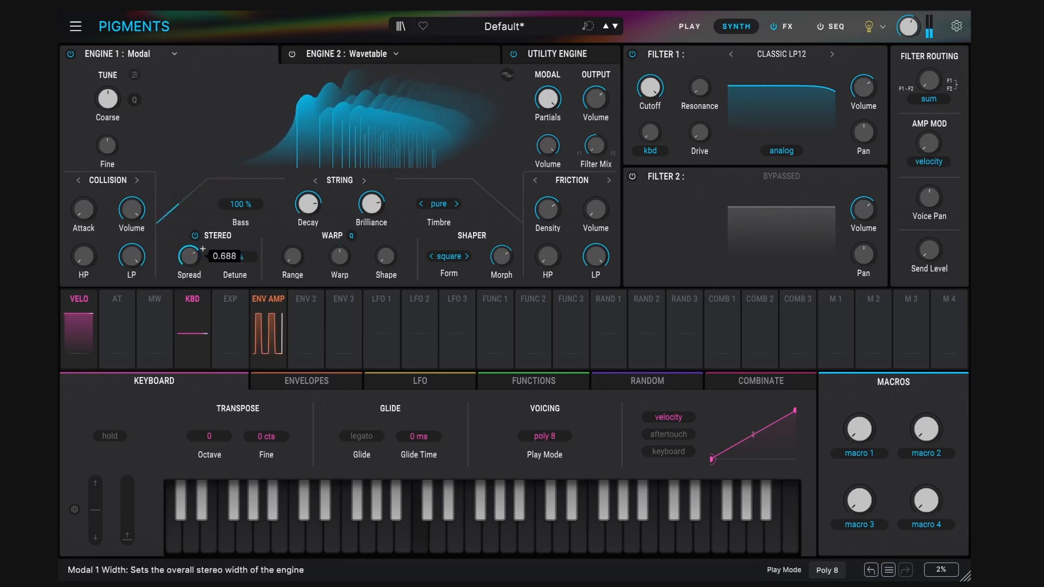
pyautogui.moveTo(188, 256); pyautogui.dragTo(194, 258)
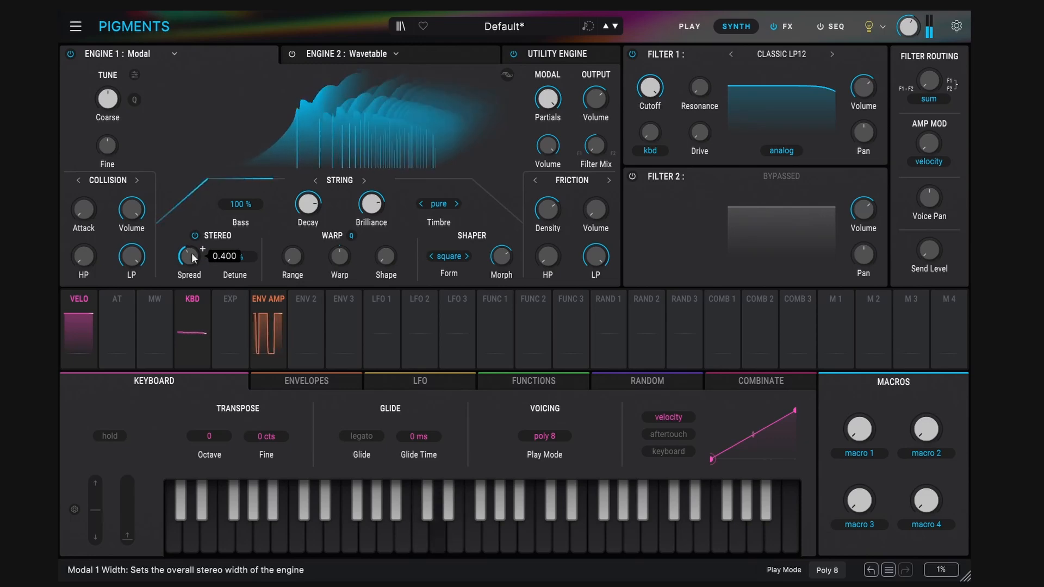
pyautogui.moveTo(189, 256); pyautogui.dragTo(189, 299)
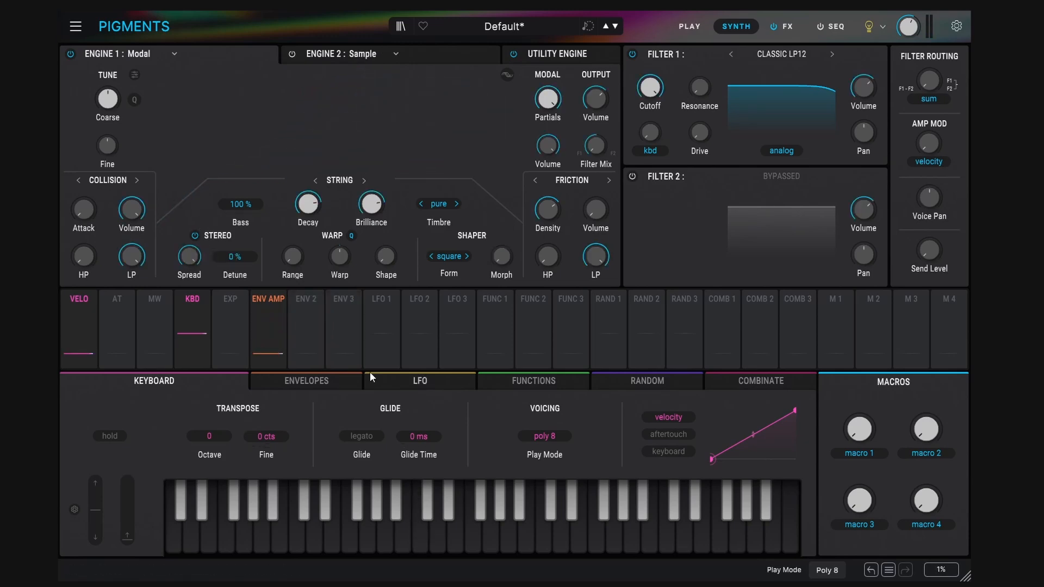
# Review the exciter modes, keep Collision, and try different amounts of its high-pass and low-pass filters, including LP at 86 %.
pyautogui.click(113, 181)
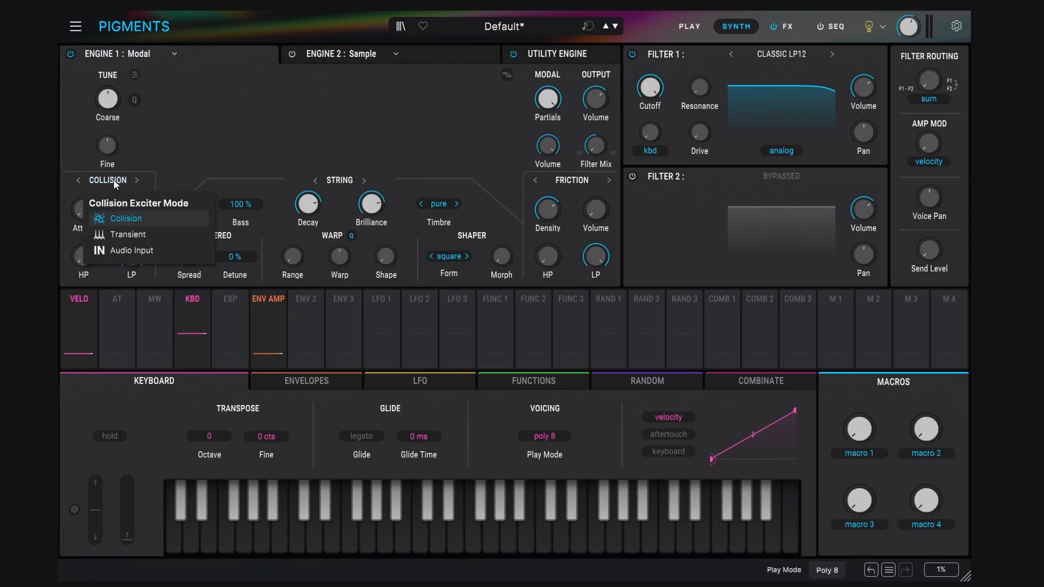
pyautogui.click(359, 146)
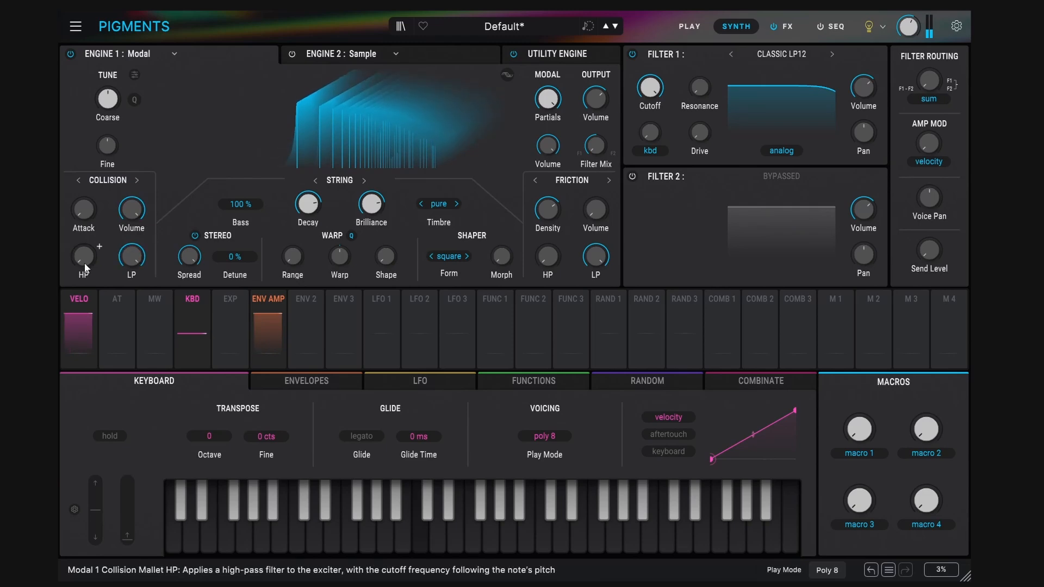
pyautogui.moveTo(85, 264); pyautogui.dragTo(84, 216)
pyautogui.moveTo(124, 259); pyautogui.dragTo(124, 322)
pyautogui.moveTo(87, 260); pyautogui.dragTo(87, 246)
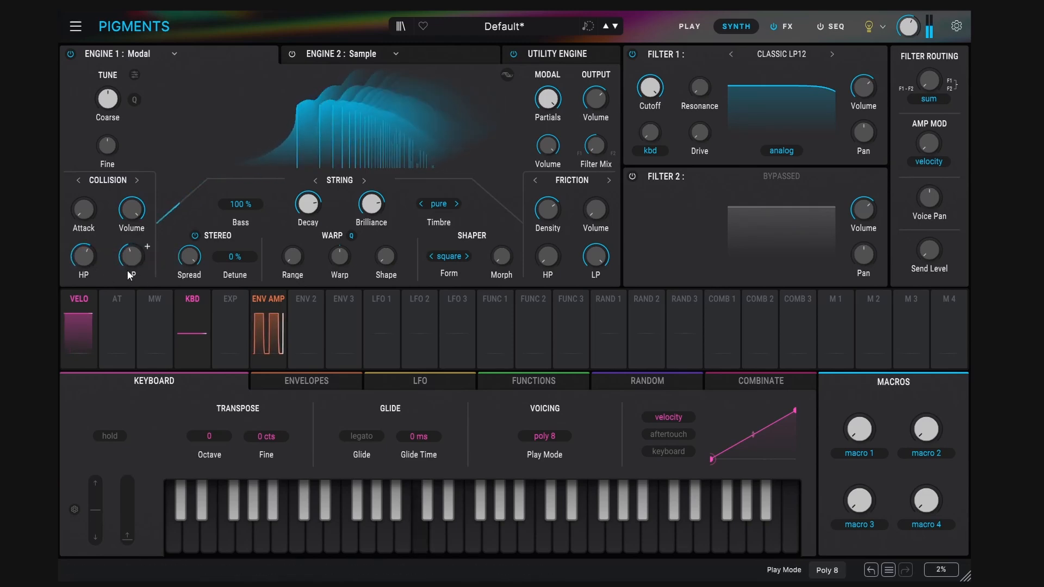
pyautogui.moveTo(129, 275); pyautogui.dragTo(130, 299)
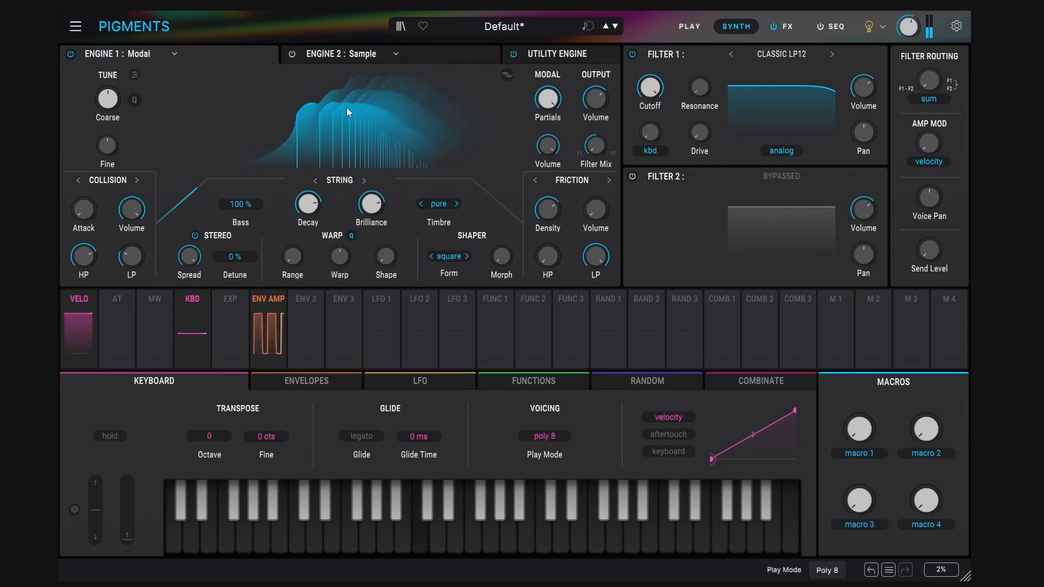
pyautogui.moveTo(131, 263); pyautogui.dragTo(147, 246)
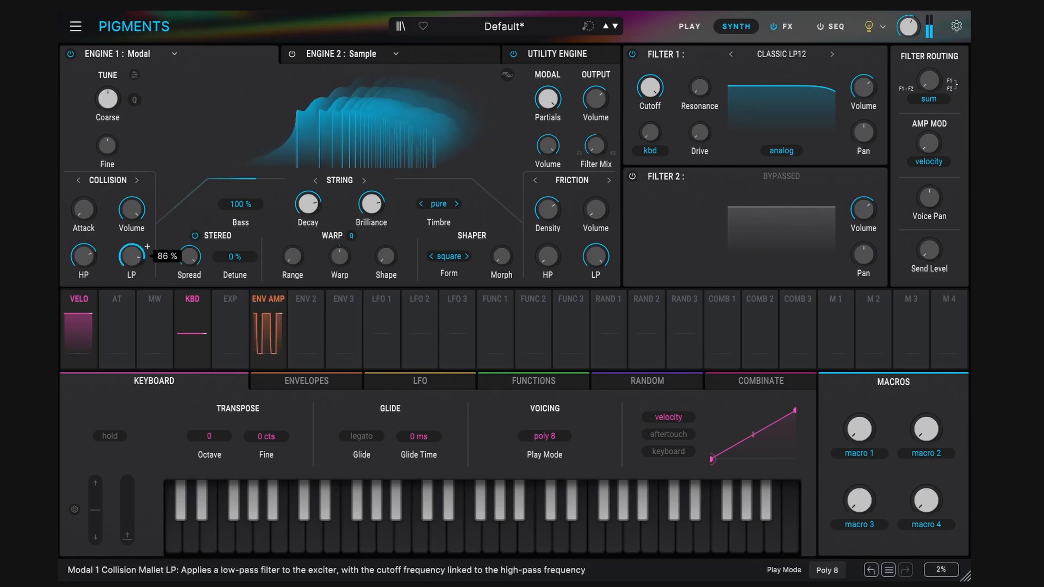
# Reset the Collision exciter's high-pass filter, return its low-pass to 100 %, and adjust the exciter Volume.
pyautogui.doubleClick(83, 256)
pyautogui.doubleClick(138, 249)
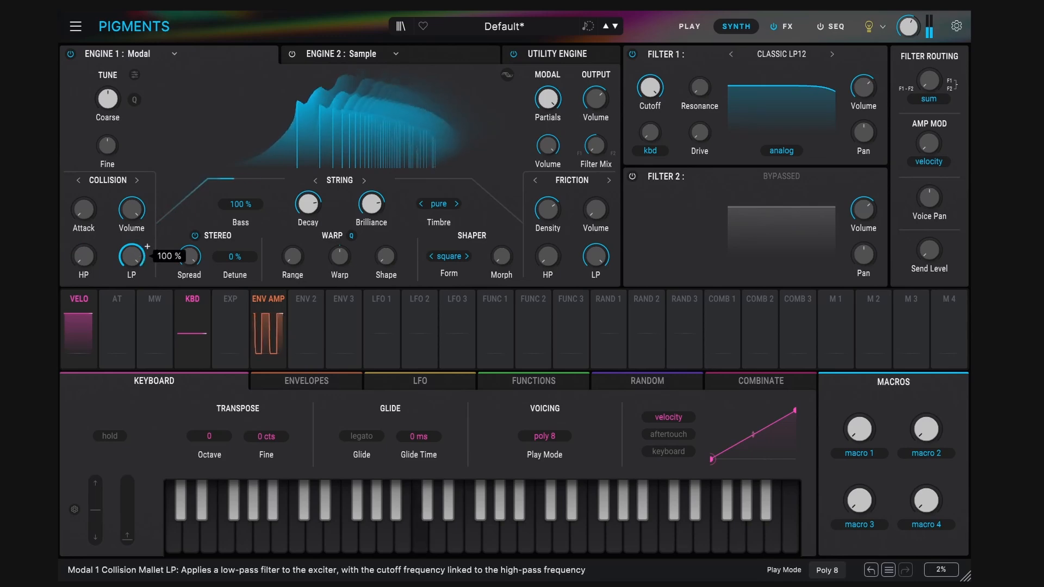
pyautogui.moveTo(132, 211)
pyautogui.mouseDown()
pyautogui.moveTo(132, 253)
pyautogui.moveTo(147, 200)
pyautogui.moveTo(133, 207)
pyautogui.mouseUp()
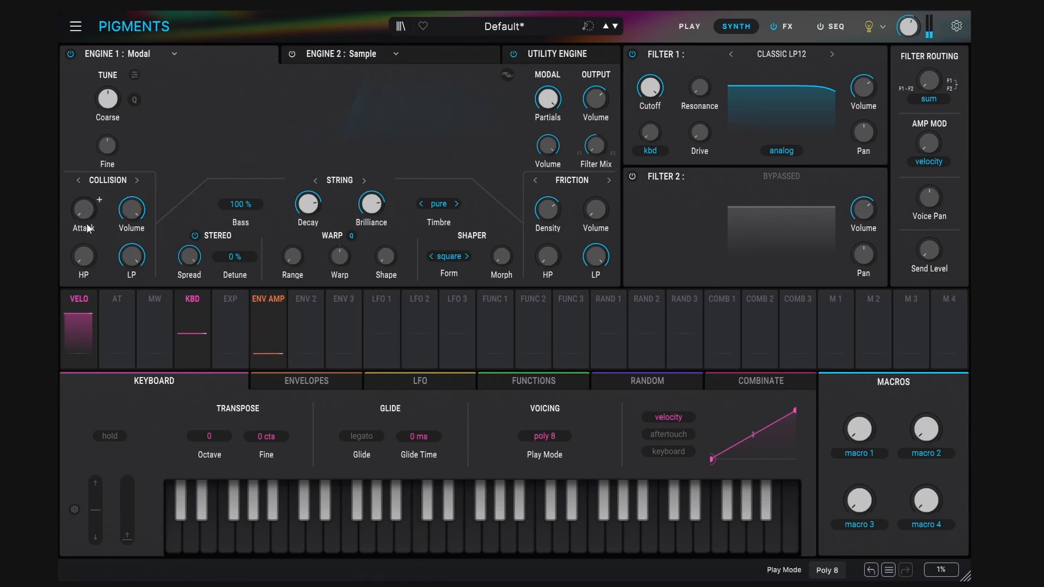
# Show the envelopes and lower the amp envelope's Attack to its minimum.
pyautogui.moveTo(86, 216)
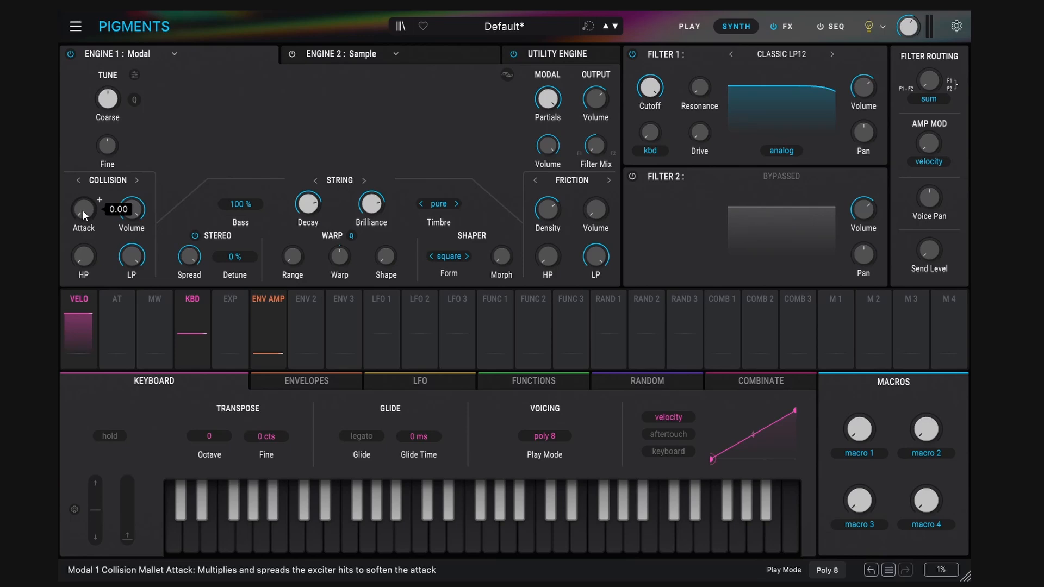
pyautogui.click(275, 380)
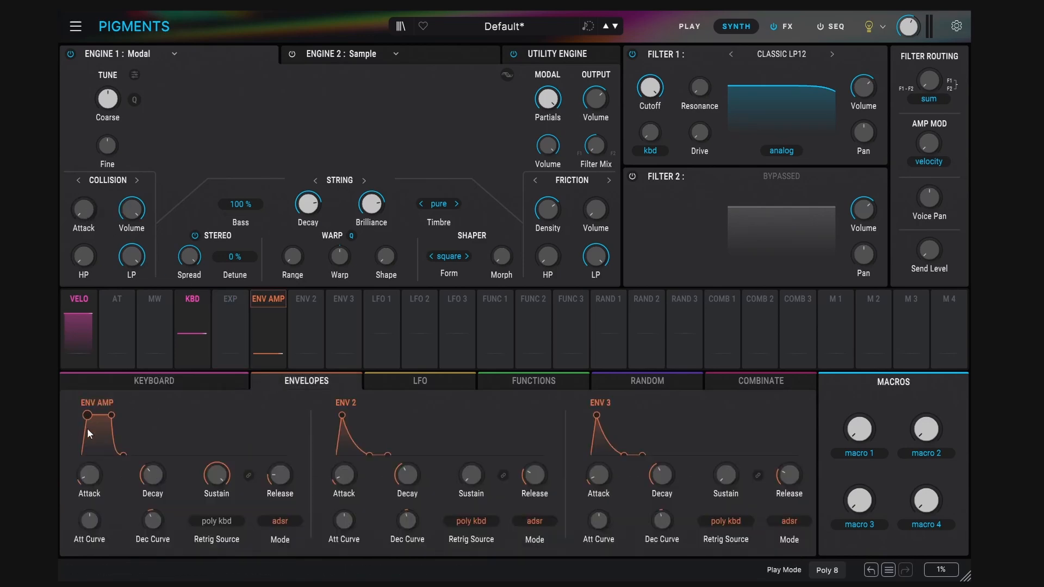
pyautogui.moveTo(105, 473); pyautogui.dragTo(105, 486)
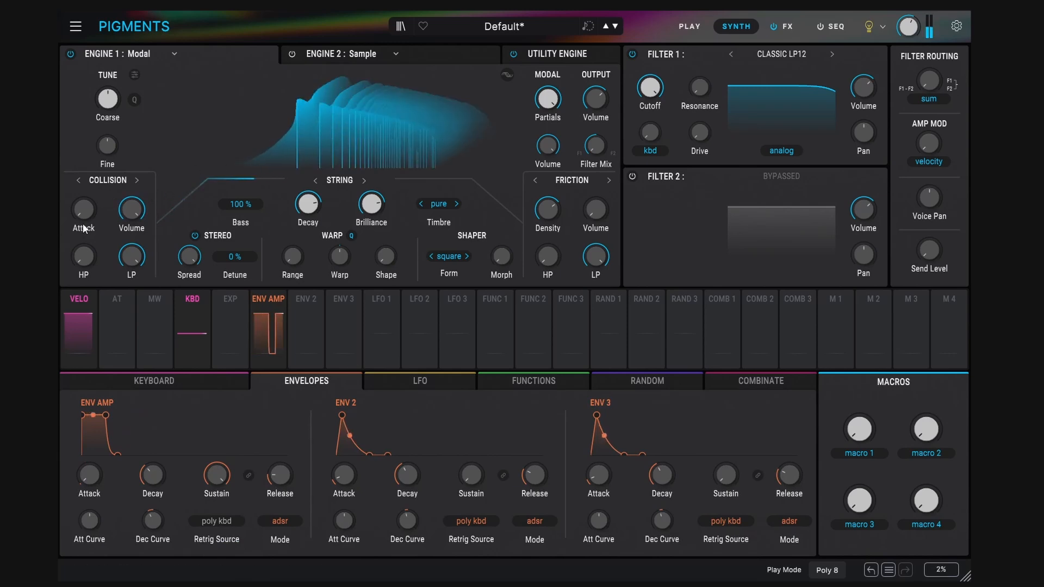
# Try progressively higher Attack values on the Collision exciter, from 0.091 up to the maximum of 1.00.
pyautogui.moveTo(83, 211)
pyautogui.moveTo(83, 211); pyautogui.dragTo(82, 209)
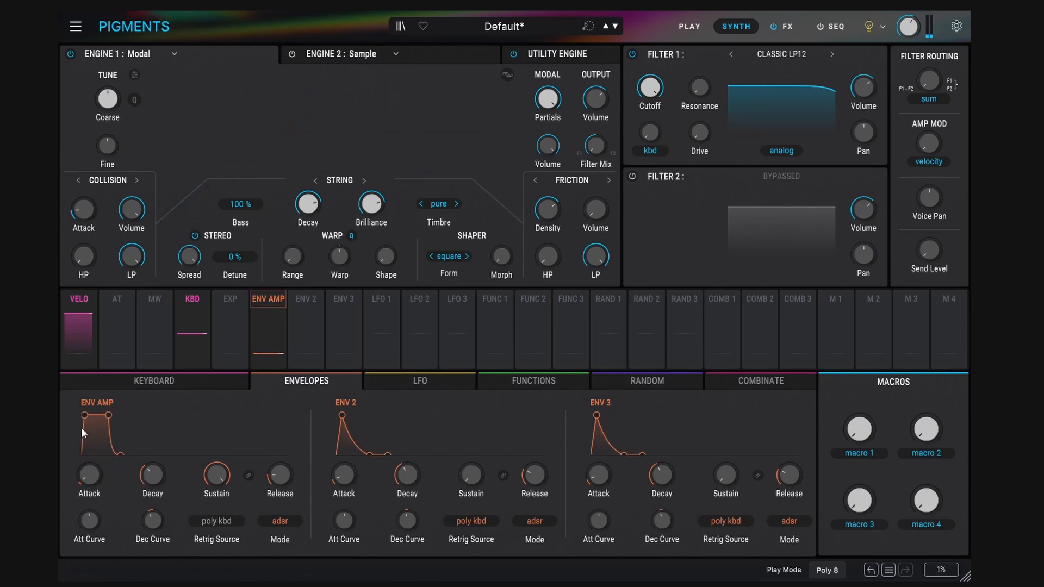
pyautogui.moveTo(99, 200)
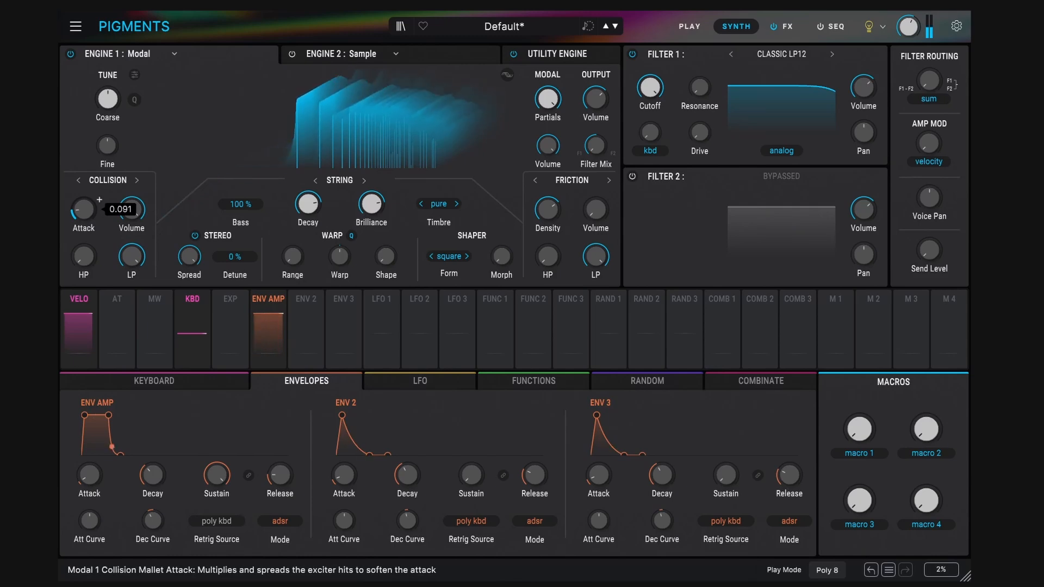
pyautogui.moveTo(84, 209); pyautogui.dragTo(84, 190)
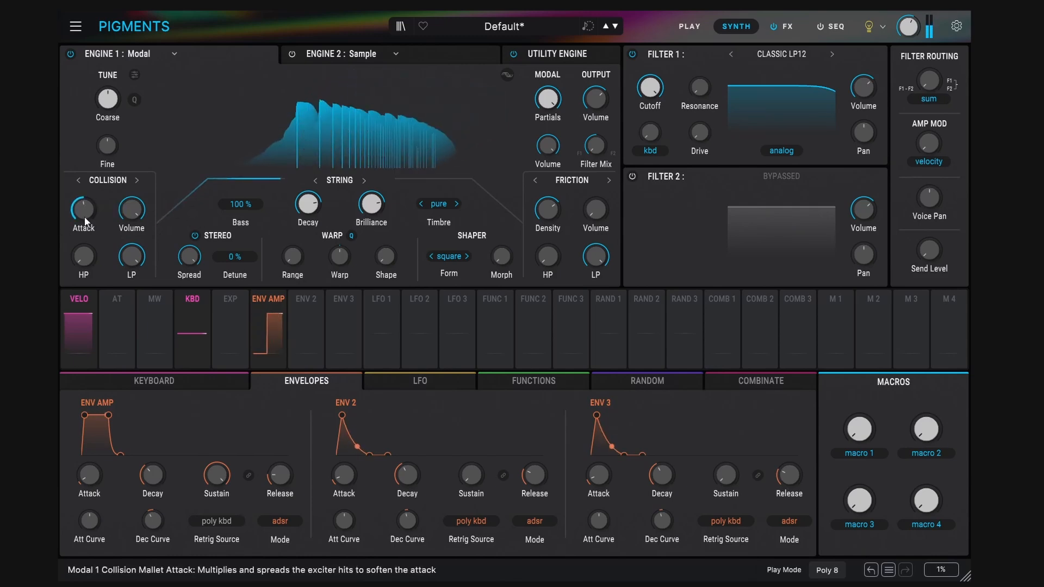
pyautogui.moveTo(77, 217); pyautogui.dragTo(99, 200)
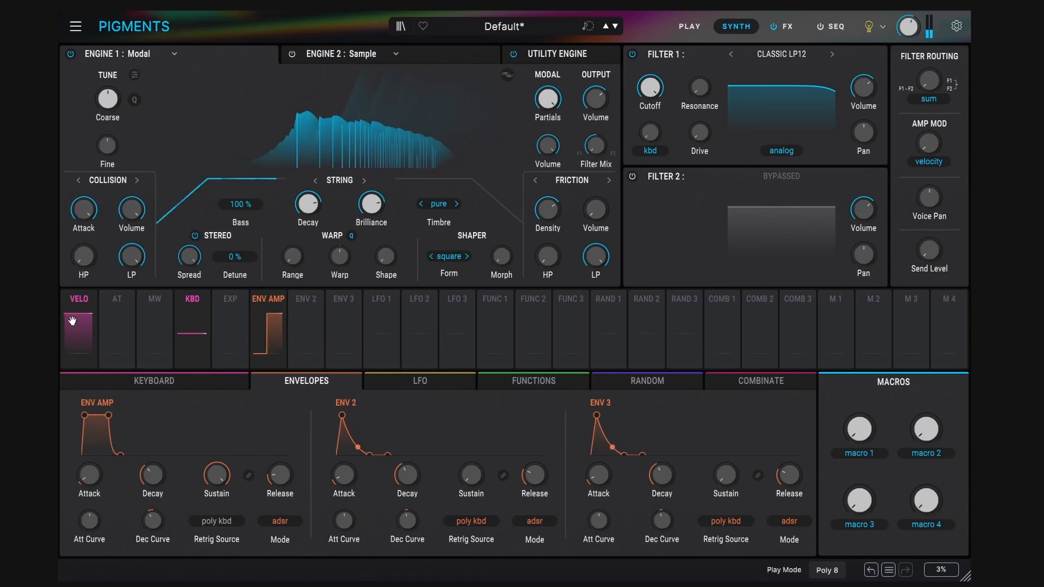
pyautogui.moveTo(89, 475)
pyautogui.mouseDown()
pyautogui.moveTo(89, 460)
pyautogui.moveTo(86, 477)
pyautogui.mouseUp()
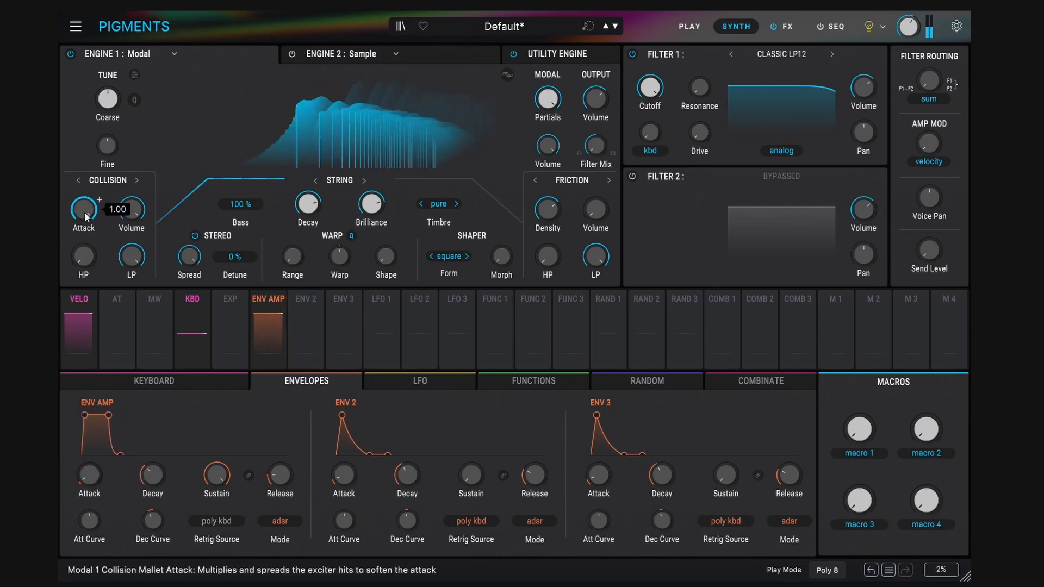
# Lower the Collision exciter's Attack to 0.00 and try raising it again to 0.148 and higher.
pyautogui.moveTo(83, 212); pyautogui.dragTo(83, 270)
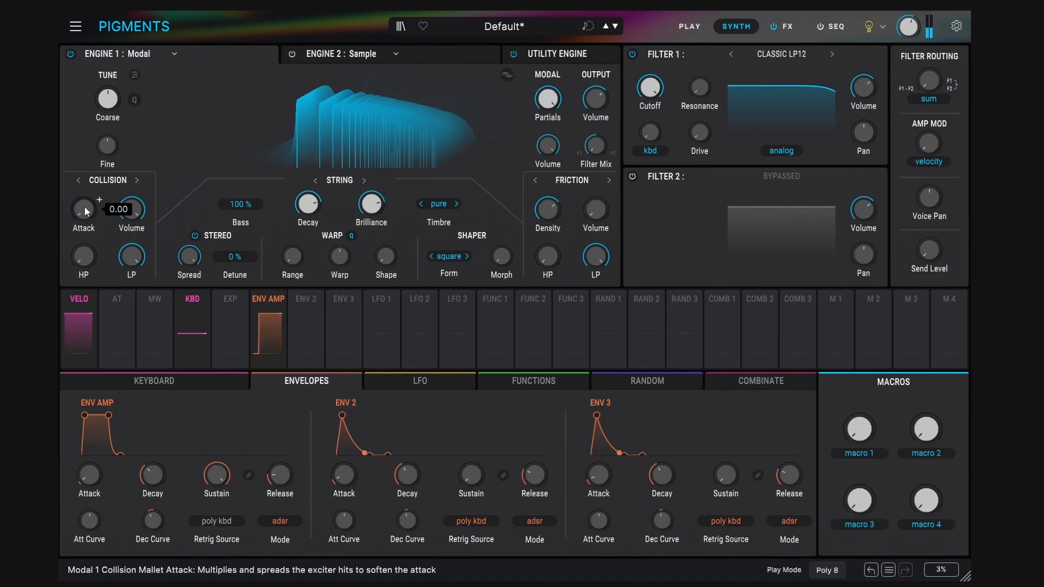
pyautogui.moveTo(89, 217); pyautogui.dragTo(90, 209)
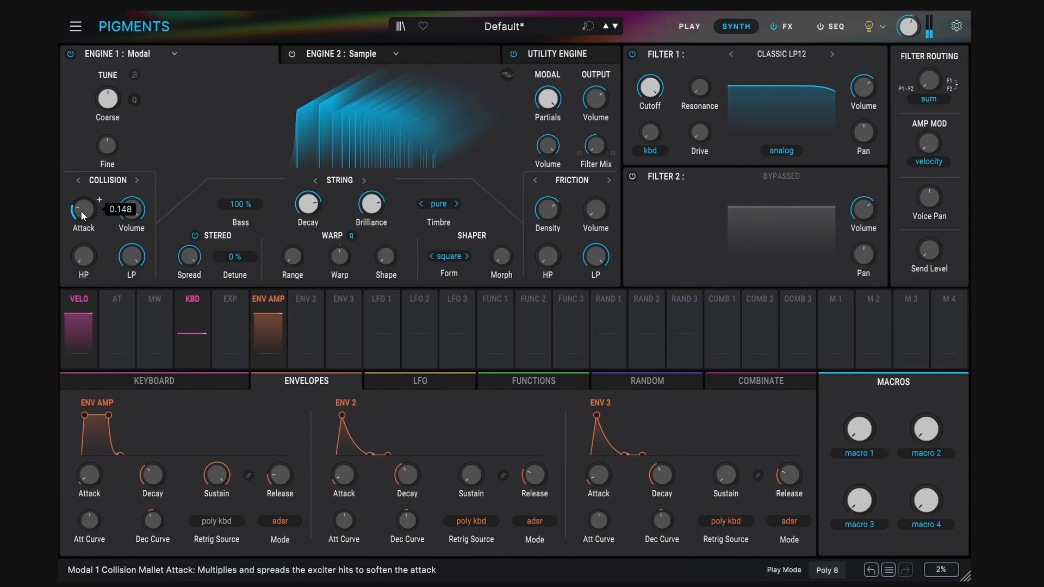
pyautogui.moveTo(83, 216); pyautogui.dragTo(84, 207)
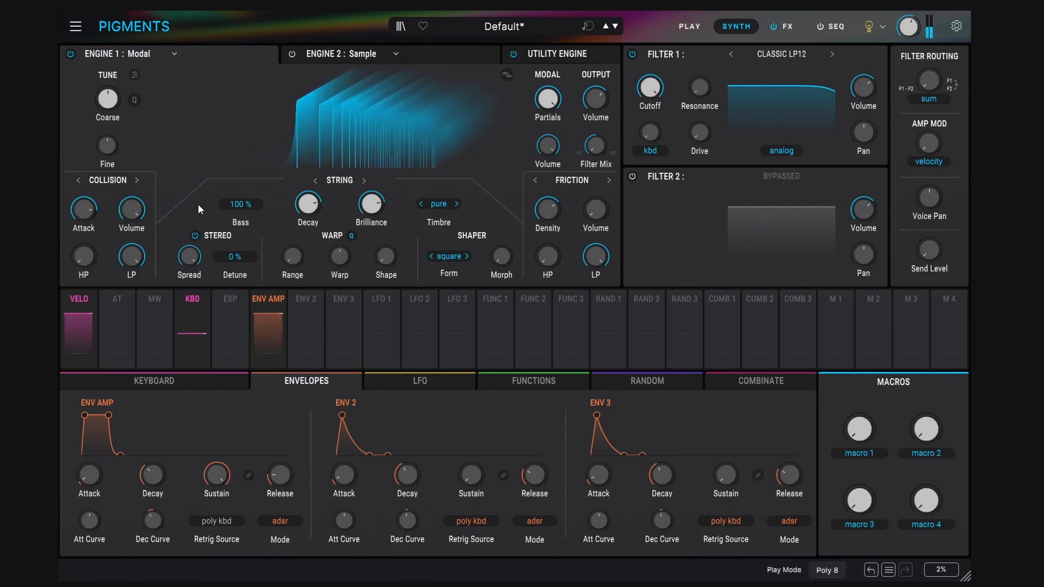
# Switch the Collision exciter to Transient mode and choose the Bright sample.
pyautogui.click(108, 181)
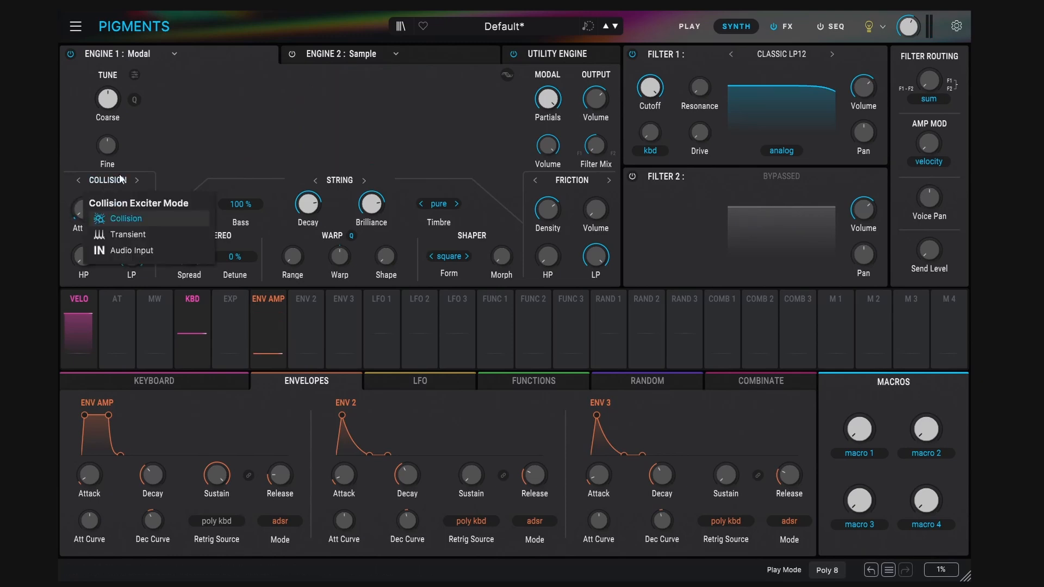
pyautogui.click(132, 236)
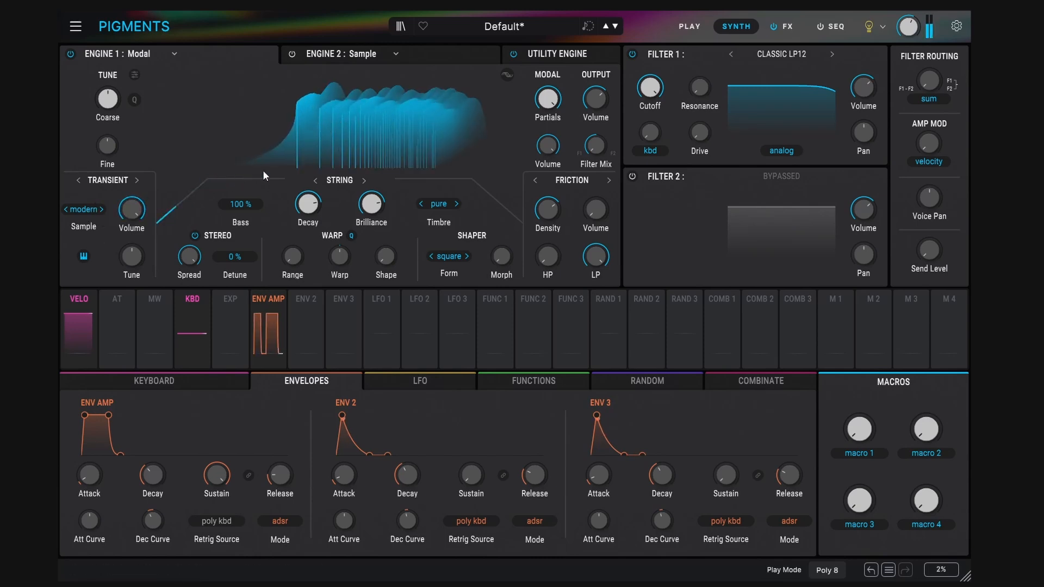
pyautogui.click(87, 209)
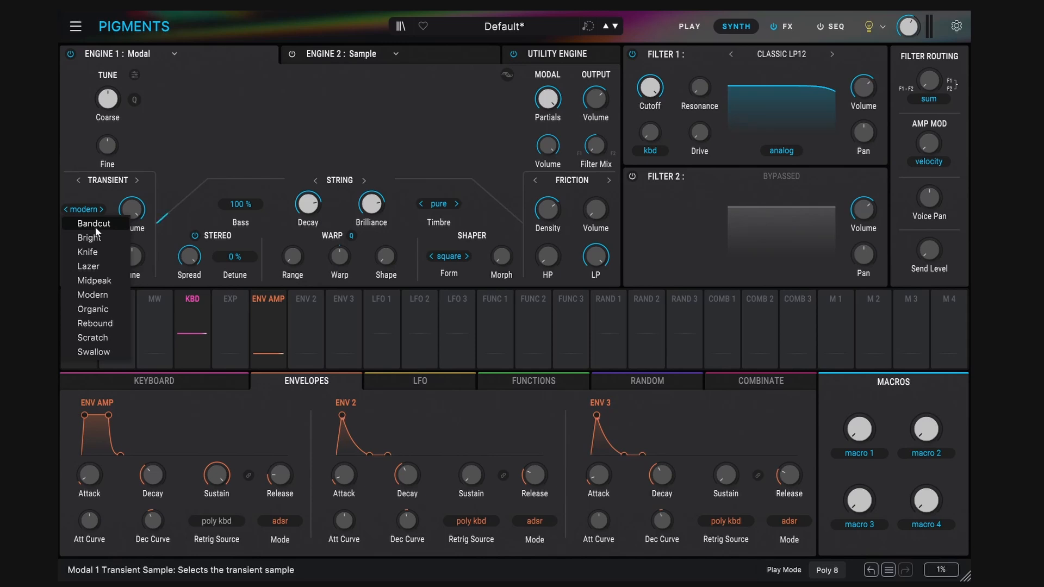
pyautogui.click(90, 237)
# Audition the other transient samples, including Lazer and Organic, and settle on Bandcut.
pyautogui.click(100, 209)
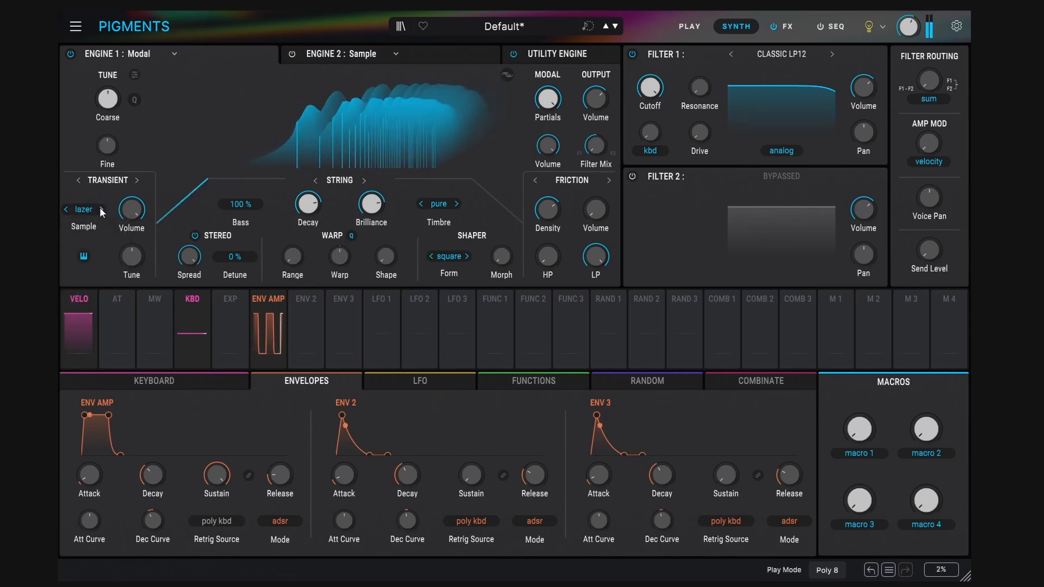
pyautogui.click(100, 208)
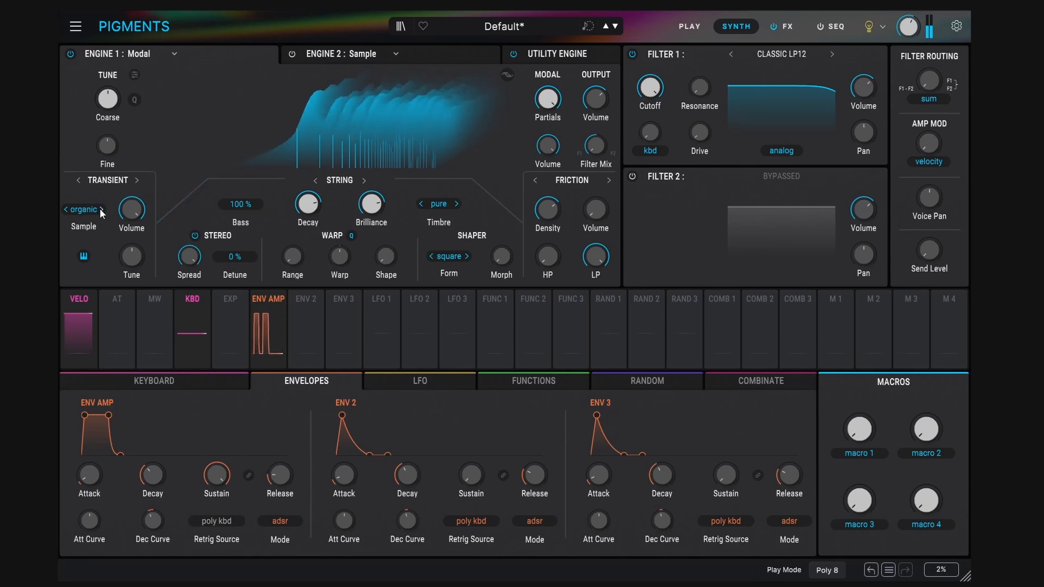
pyautogui.click(100, 209)
pyautogui.click(102, 208)
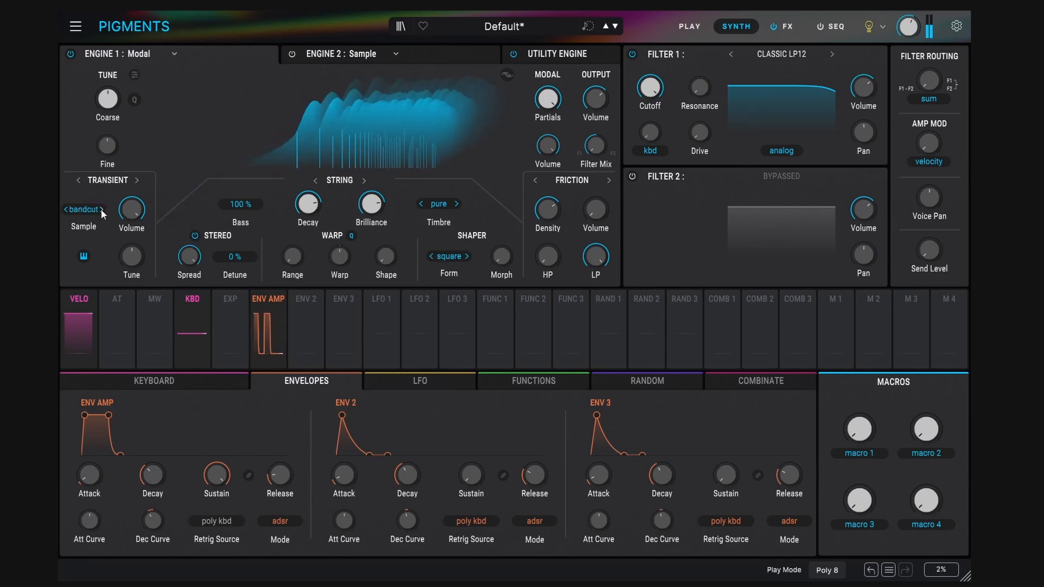
pyautogui.click(100, 208)
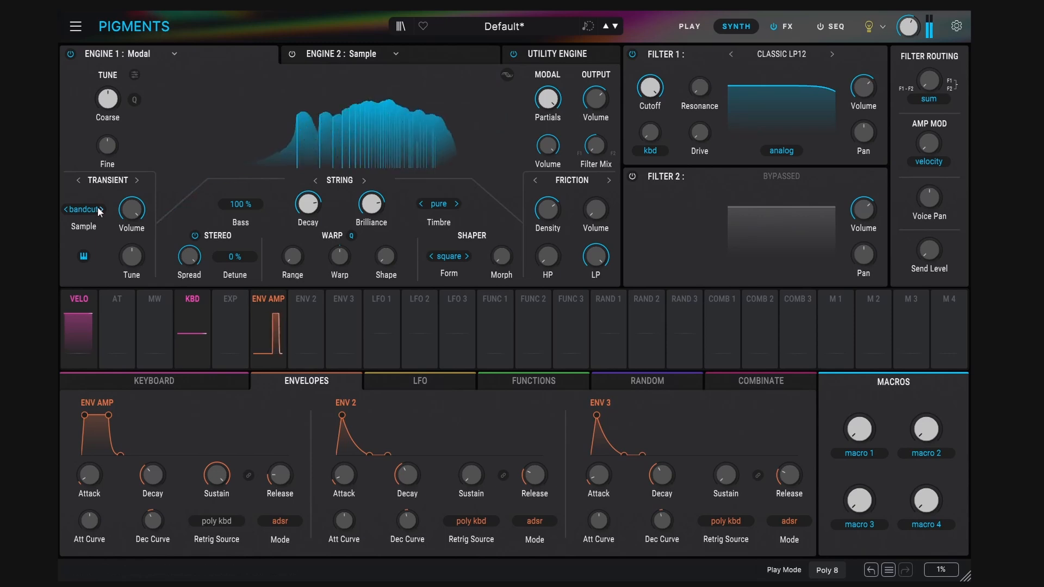
pyautogui.click(93, 209)
pyautogui.click(95, 223)
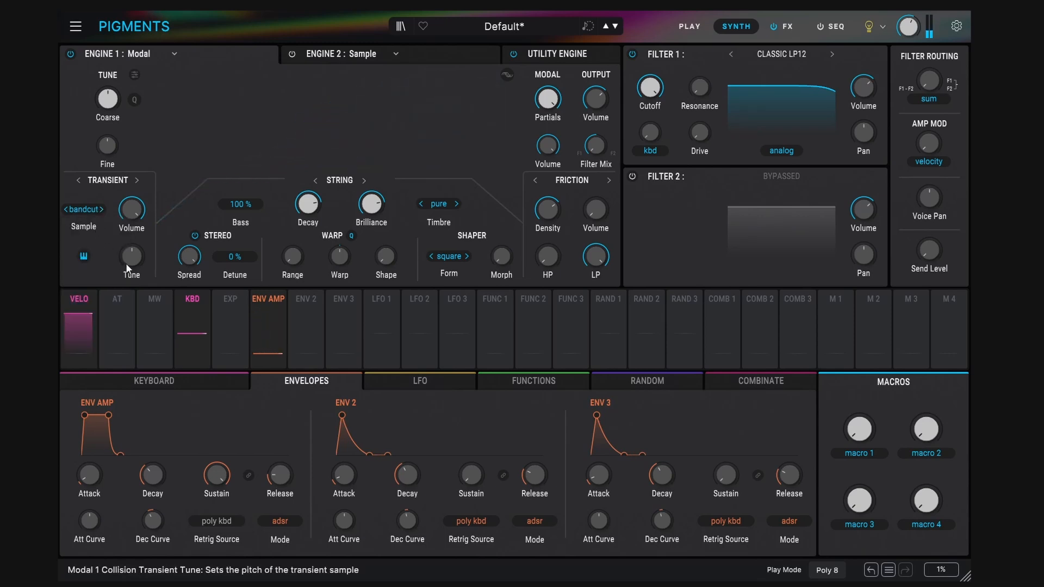
# Try different Tune amounts for the transient sample, including 11.8 st, and reset Tune to its default.
pyautogui.moveTo(147, 199)
pyautogui.moveTo(139, 258); pyautogui.dragTo(139, 281)
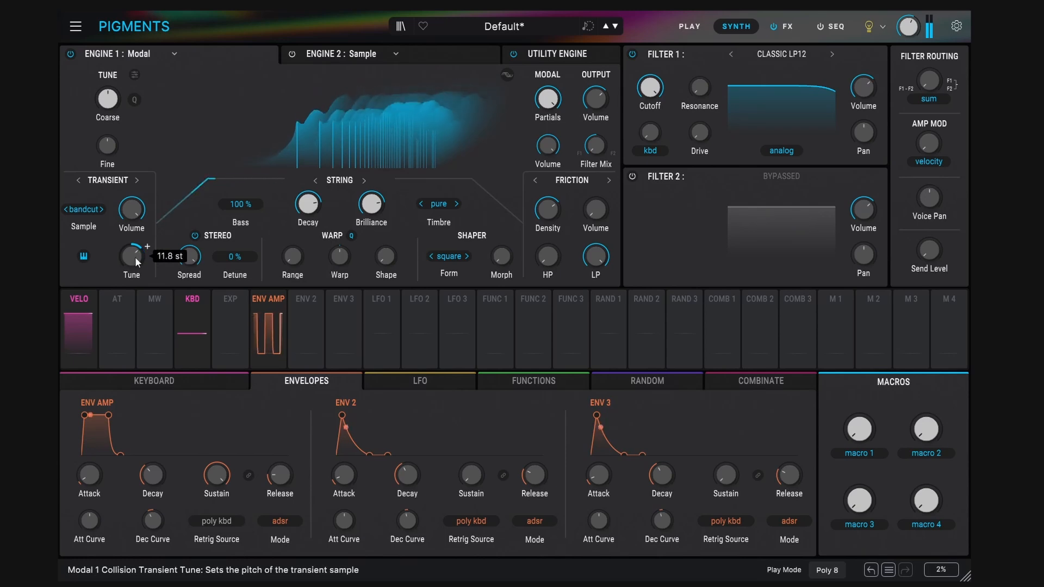
pyautogui.doubleClick(134, 257)
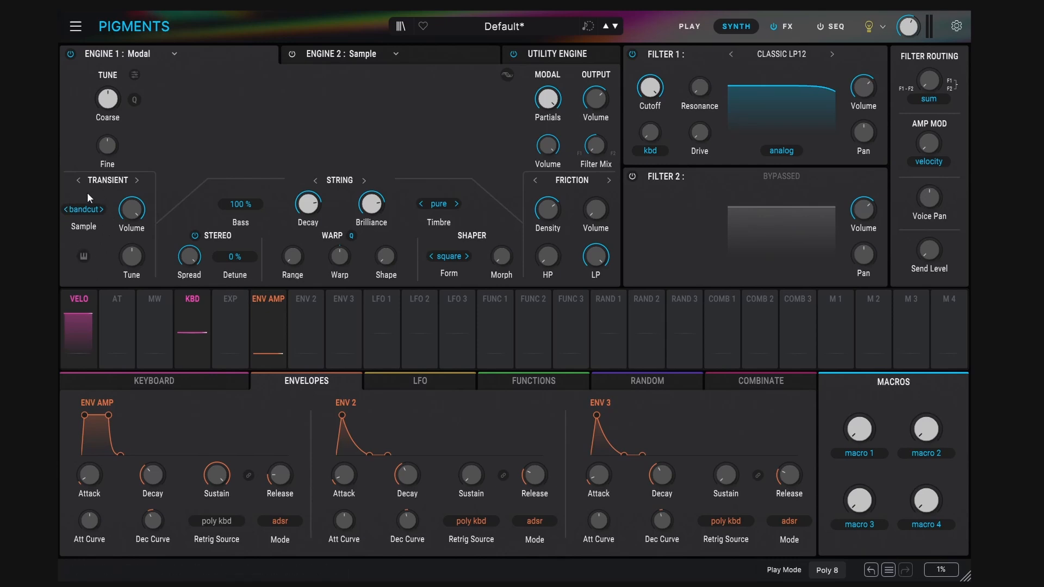
# Compare the Bandcut transient with its keyboard tracking switched off and on.
pyautogui.click(84, 256)
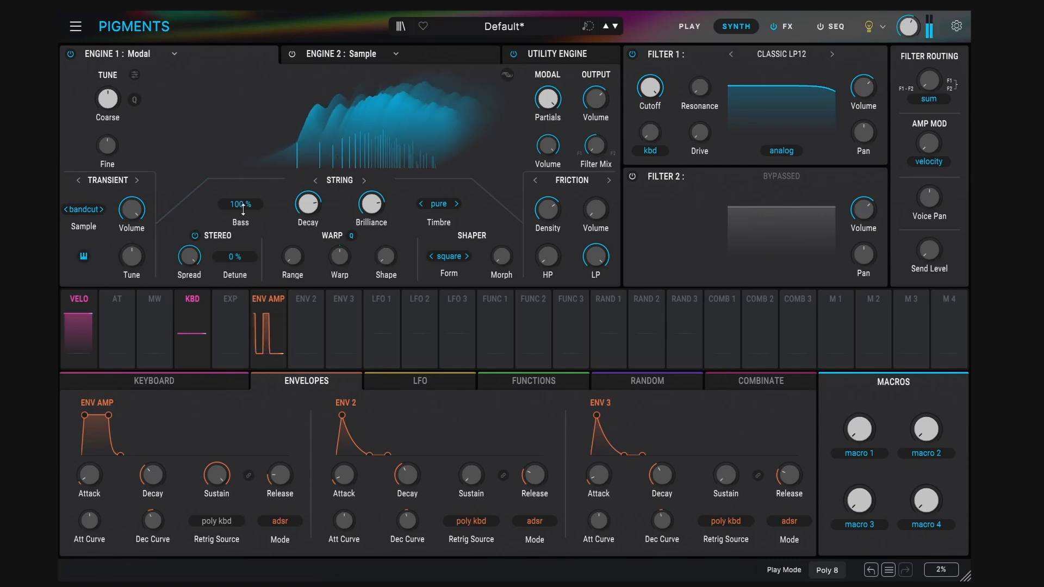
pyautogui.click(82, 257)
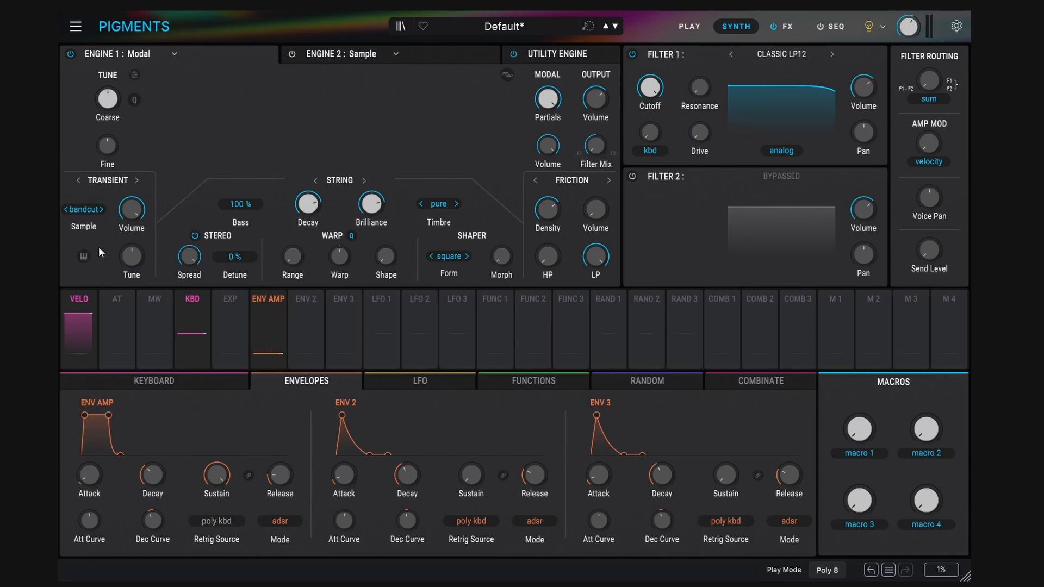
pyautogui.click(85, 260)
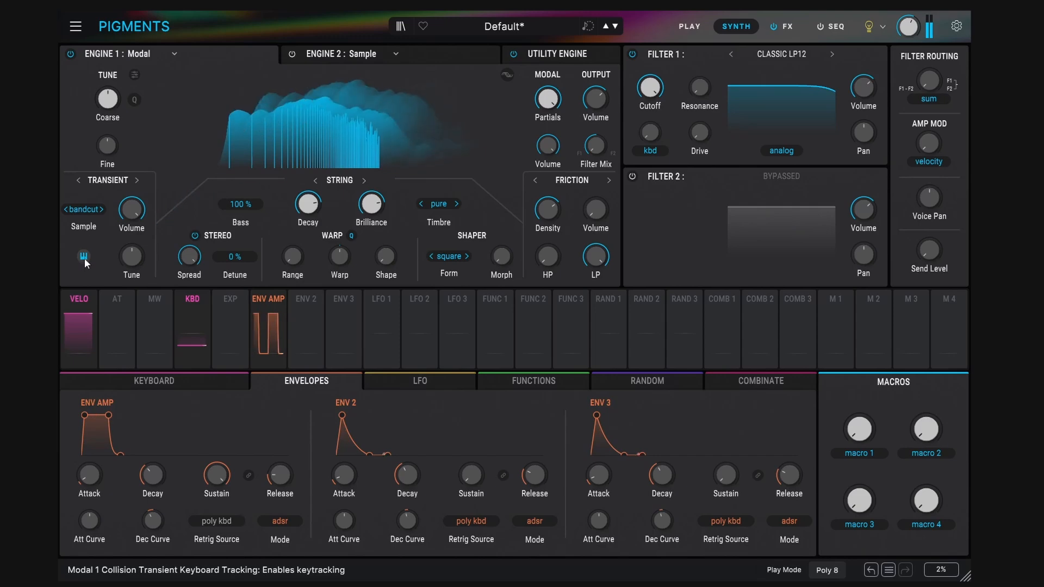
# Show the virtual keyboard and play the lowest key and higher notes to hear how the transient tracks pitch.
pyautogui.click(158, 382)
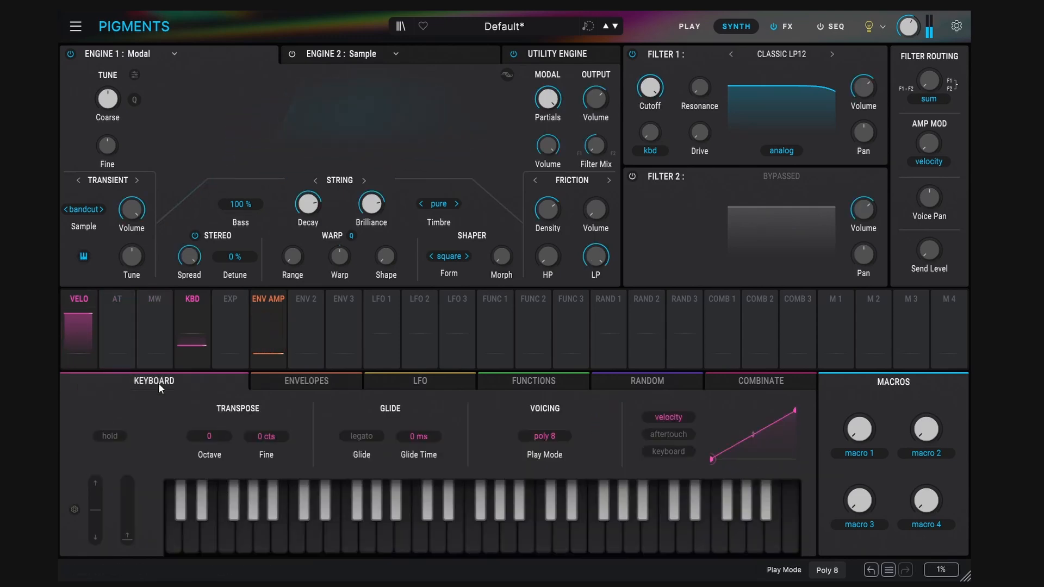
pyautogui.click(169, 541)
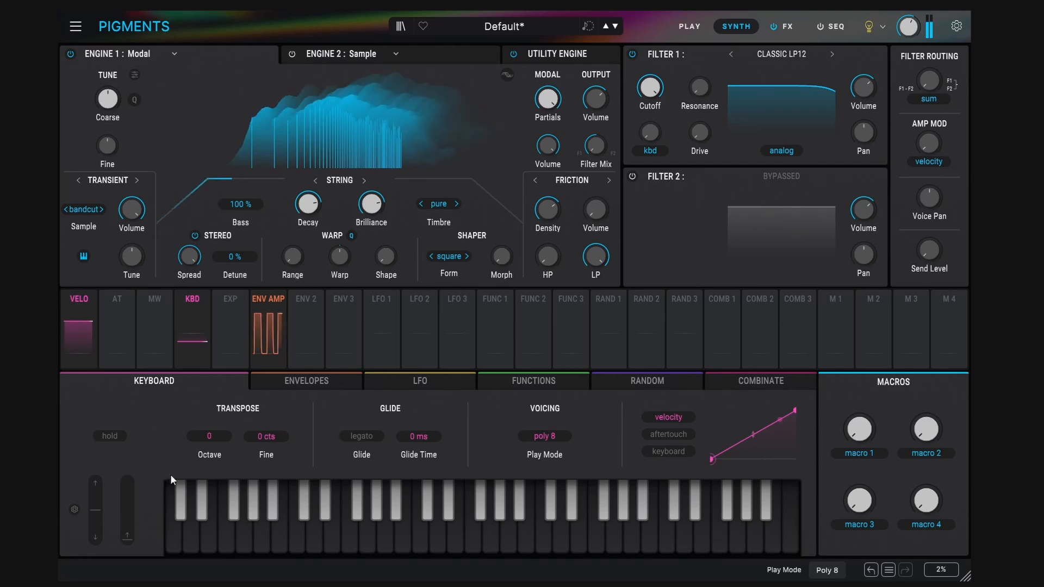
pyautogui.click(169, 544)
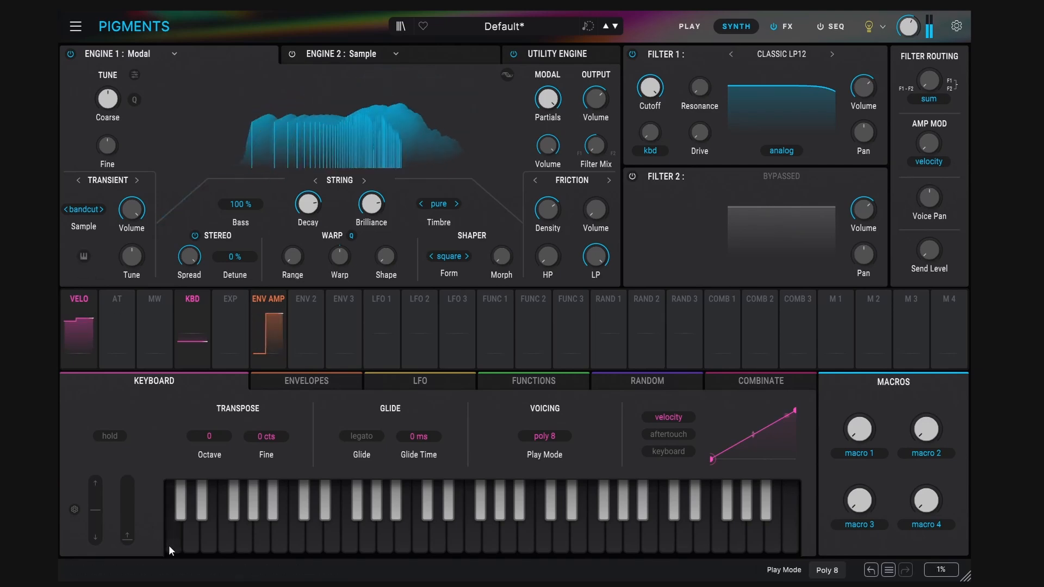
pyautogui.click(171, 540)
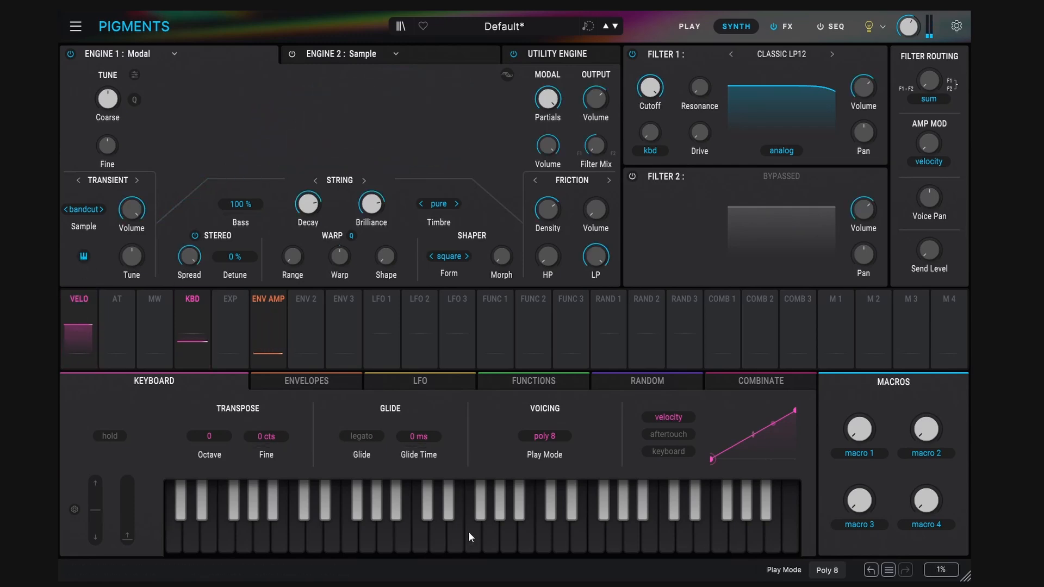
pyautogui.click(296, 484)
pyautogui.click(297, 514)
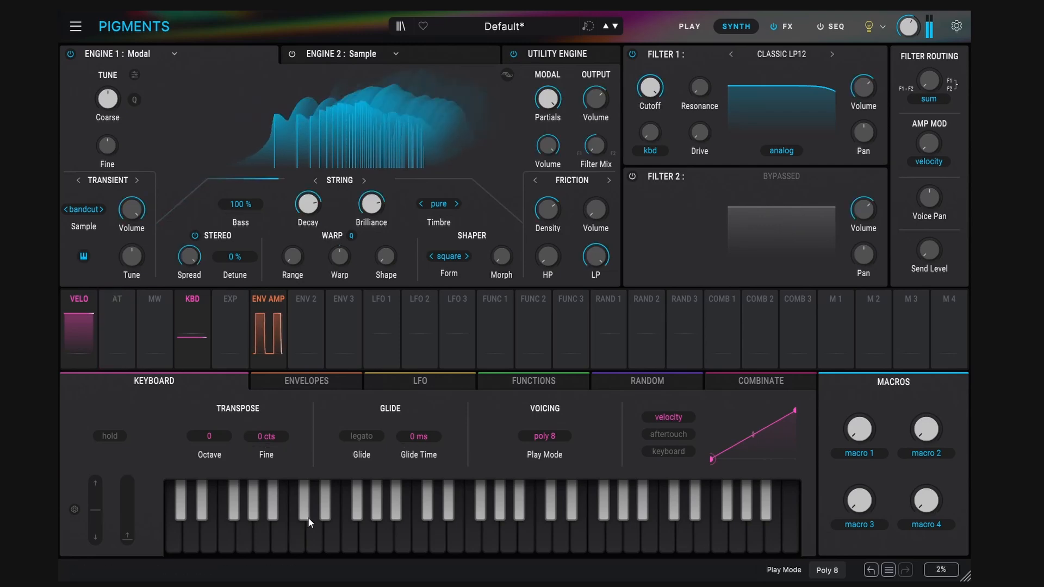
# Toggle the transient's keyboard tracking again to compare the sound, leaving it on.
pyautogui.click(84, 257)
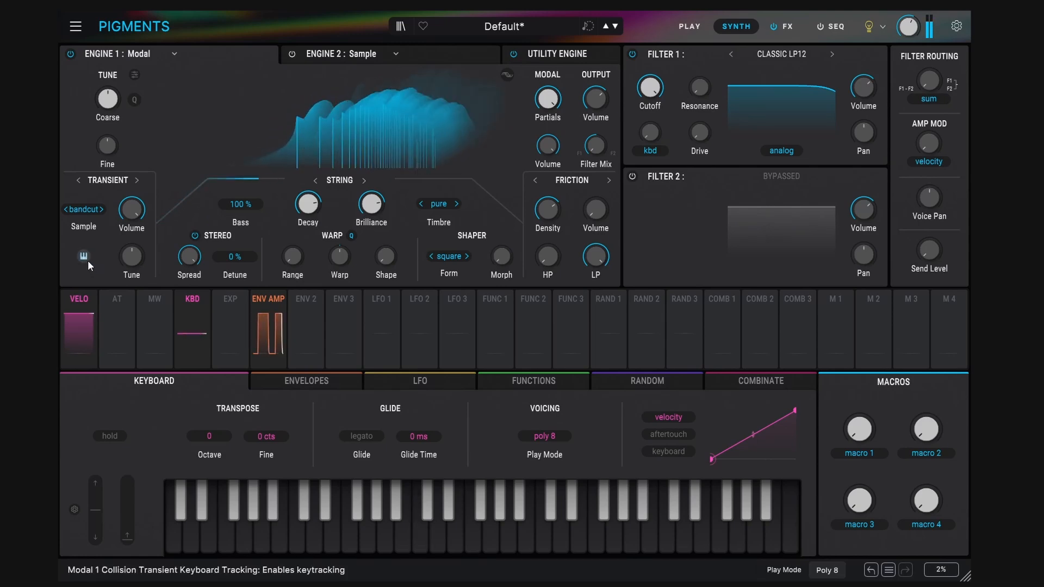
pyautogui.click(85, 257)
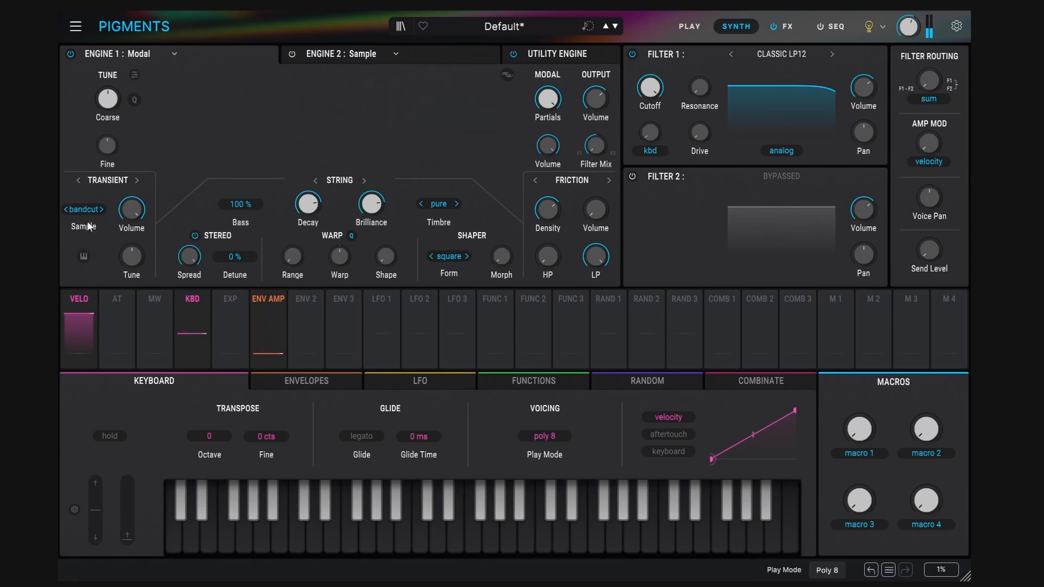
pyautogui.click(85, 258)
# Switch the Transient exciter to Collision mode and review the modes offered for the Friction exciter.
pyautogui.click(110, 185)
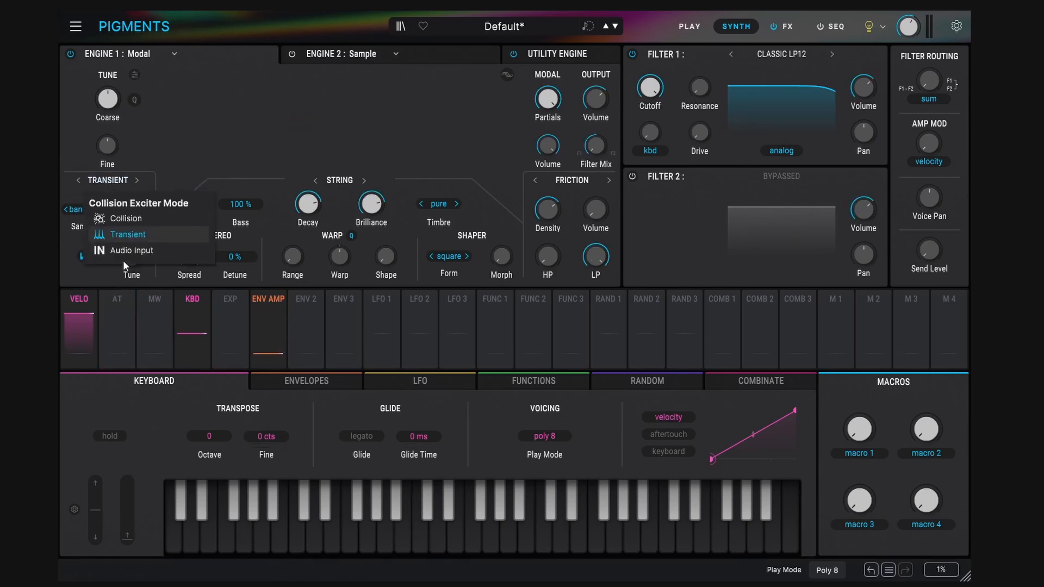
pyautogui.click(126, 218)
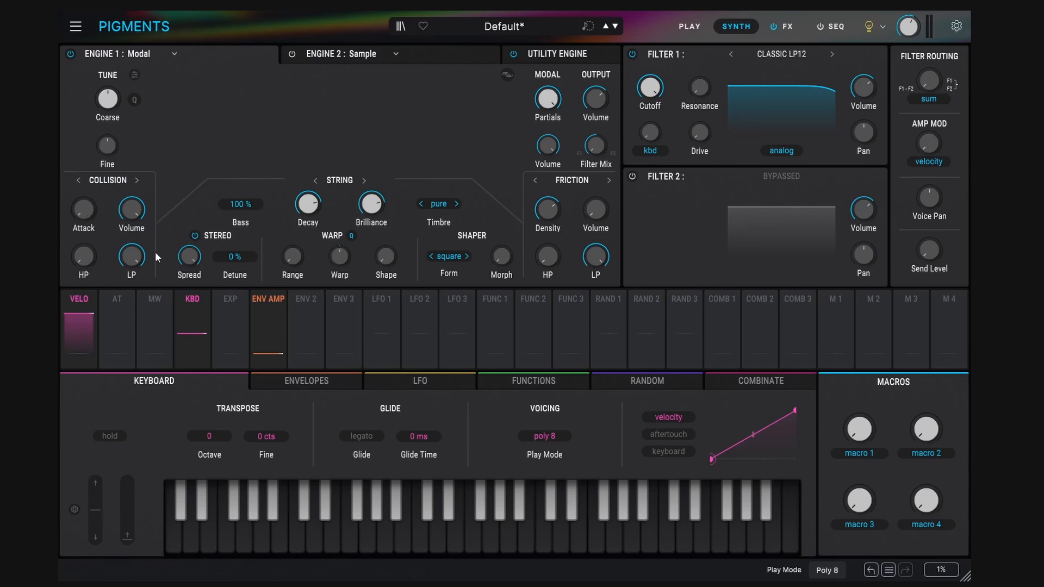
pyautogui.click(566, 181)
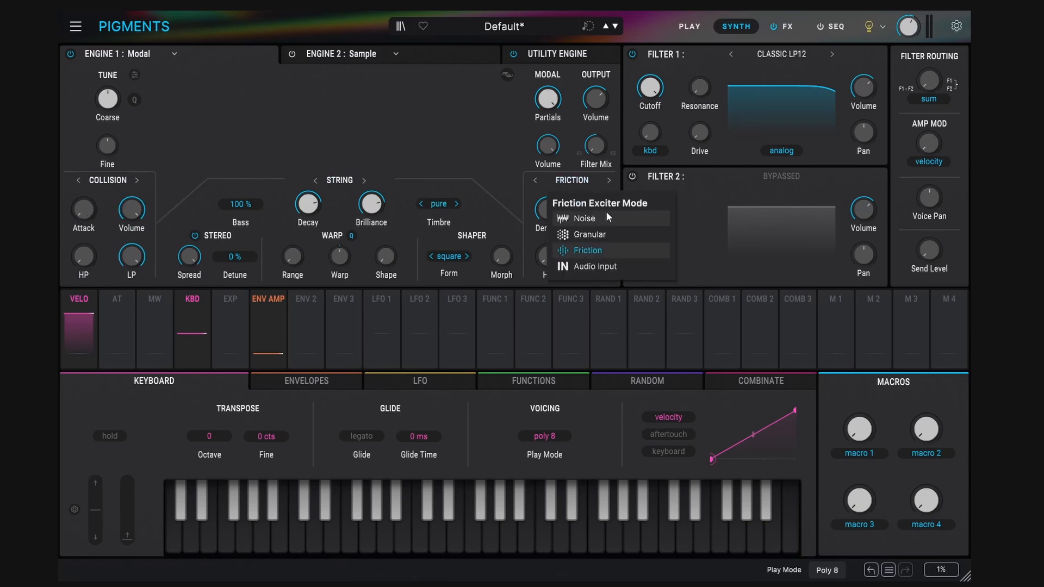
pyautogui.click(566, 182)
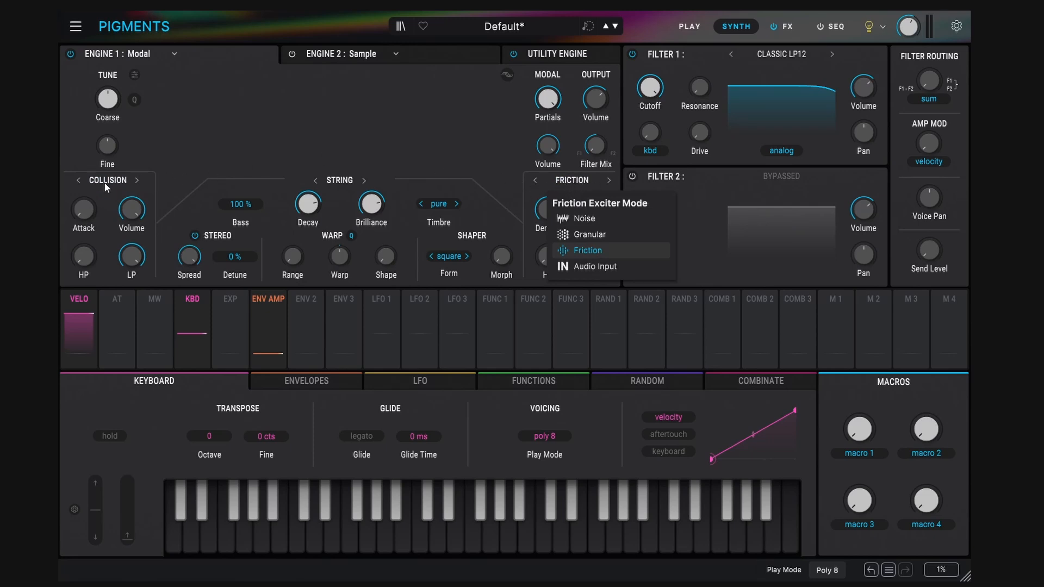
pyautogui.click(577, 180)
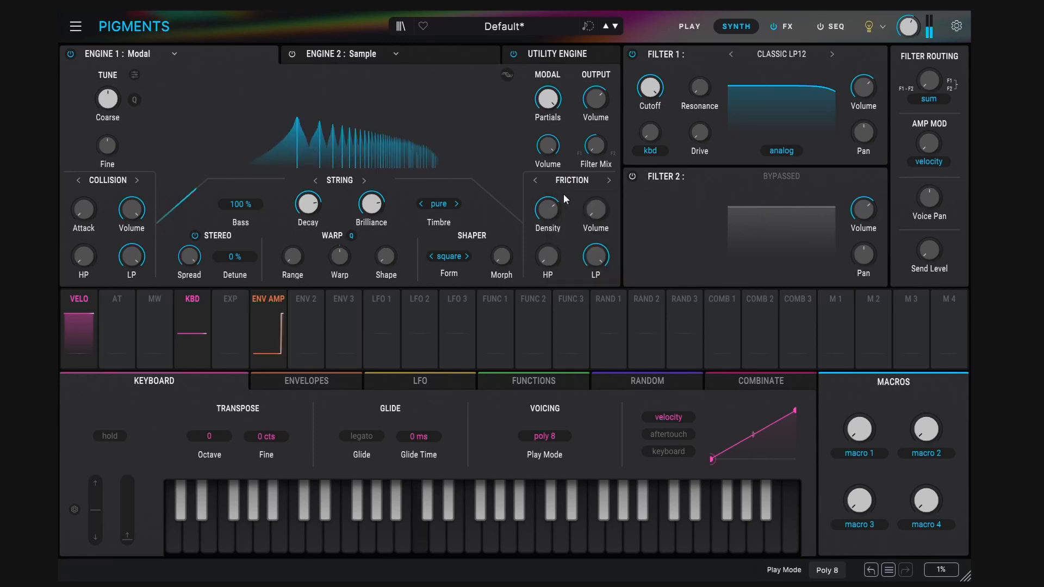
# Set the String resonator's Decay to about 0.832 and raise the Friction exciter's volume, passing through about -4.02 dB.
pyautogui.moveTo(316, 204); pyautogui.dragTo(317, 199)
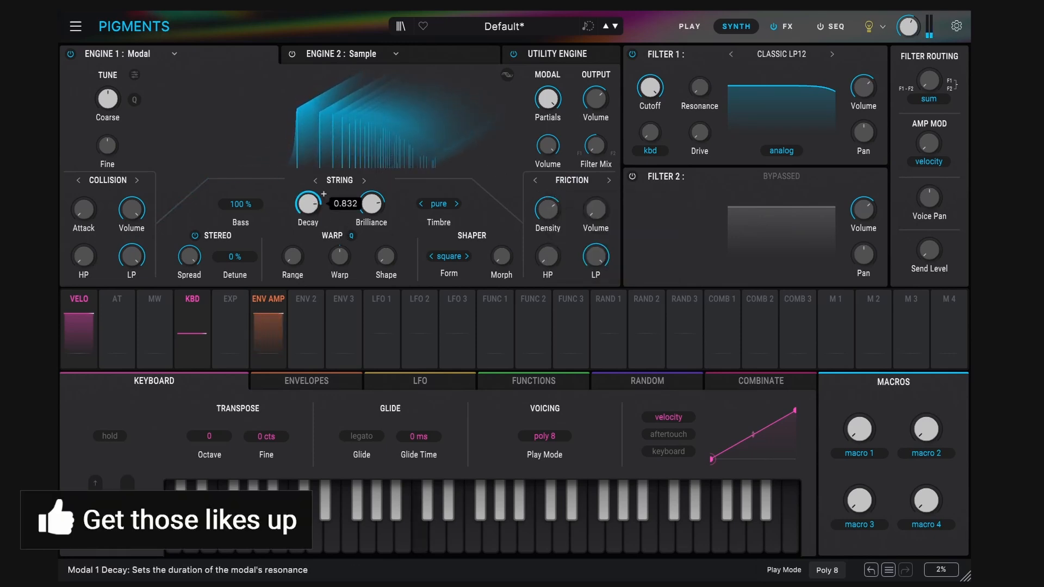
pyautogui.moveTo(592, 213); pyautogui.dragTo(593, 177)
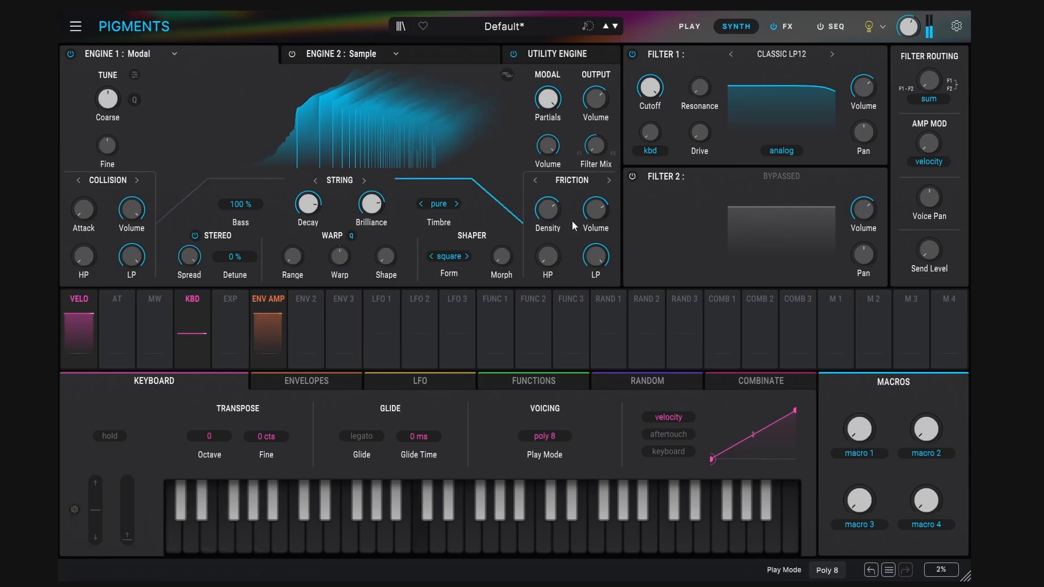
pyautogui.moveTo(592, 213); pyautogui.dragTo(592, 211)
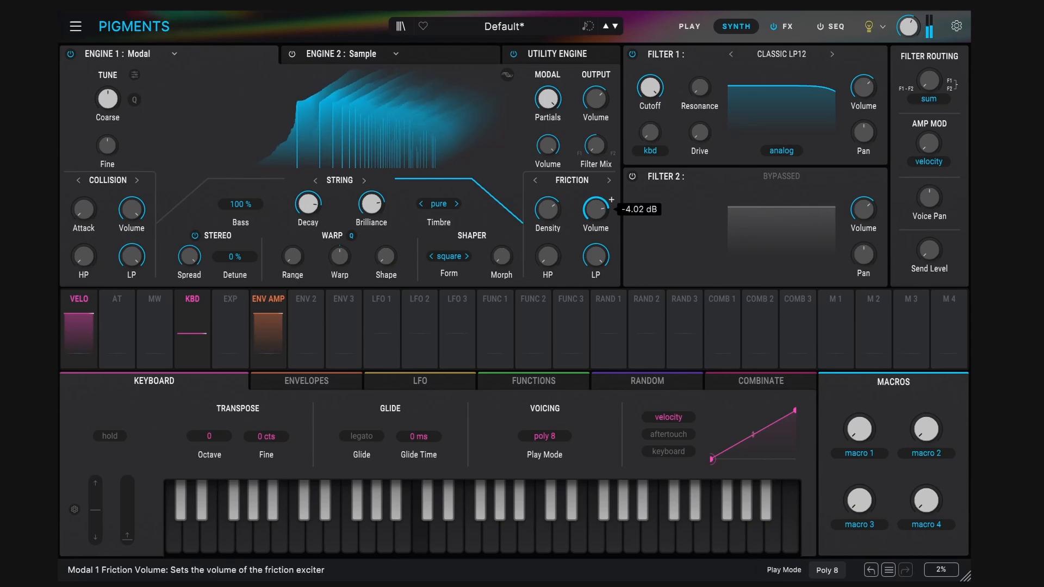
pyautogui.doubleClick(594, 218)
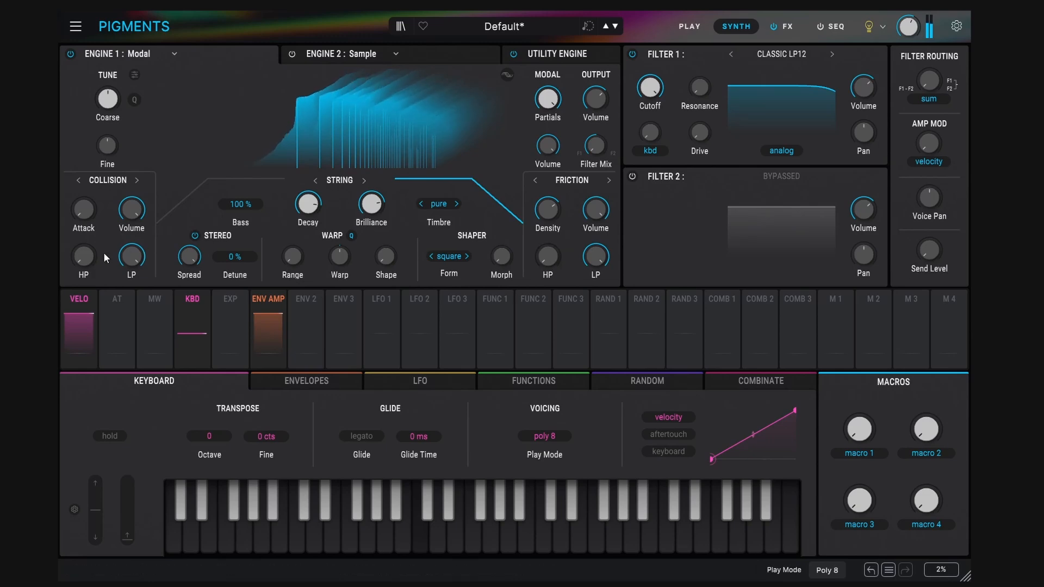
# Compare Friction Density settings such as 146 Hz and 2.94 Hz, ending at the minimum of 0.200 Hz.
pyautogui.moveTo(555, 265); pyautogui.dragTo(553, 258)
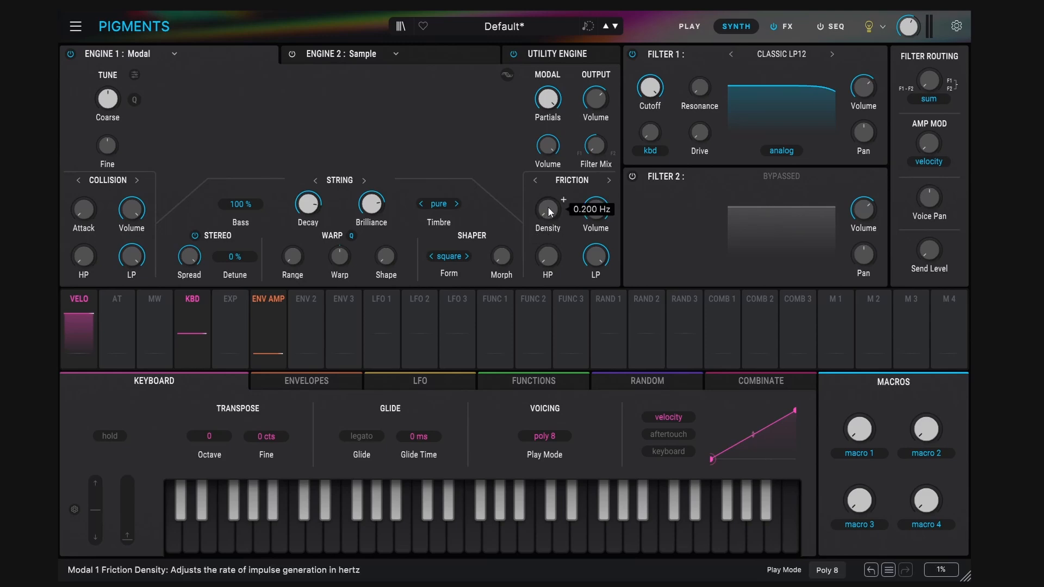
pyautogui.moveTo(547, 206); pyautogui.dragTo(547, 197)
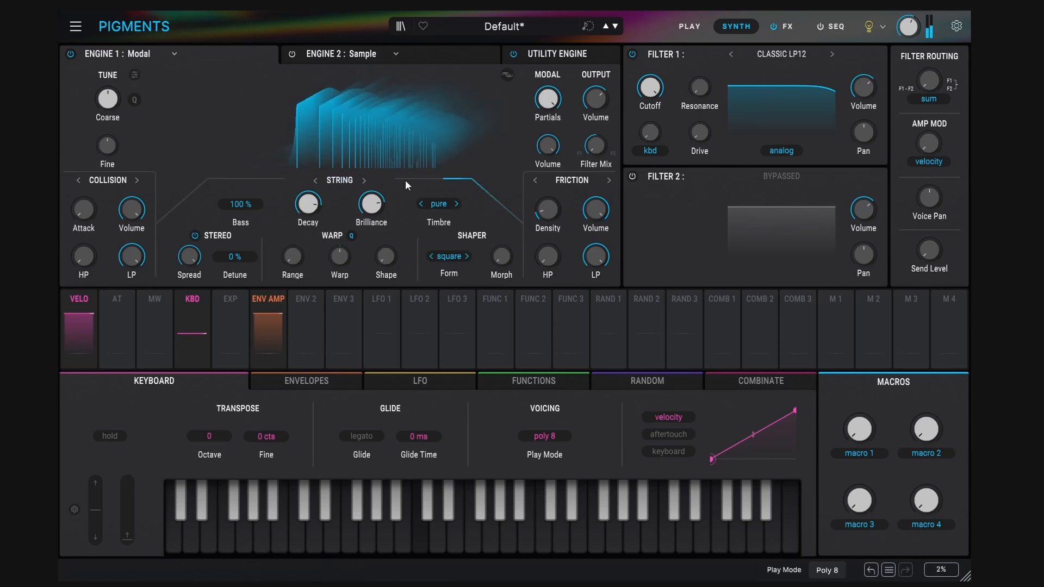
pyautogui.moveTo(554, 214); pyautogui.dragTo(547, 190)
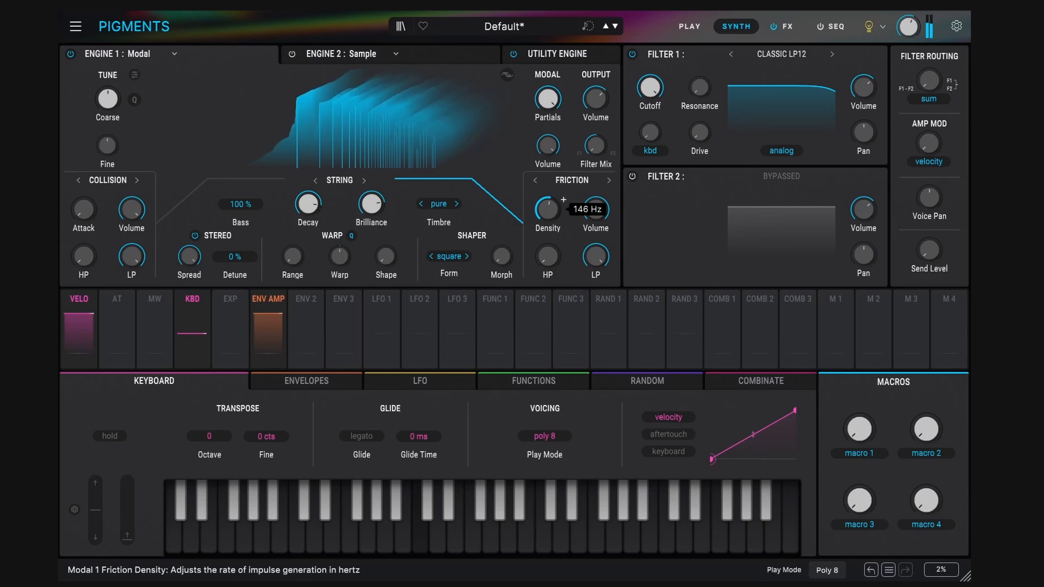
pyautogui.moveTo(548, 210); pyautogui.dragTo(535, 212)
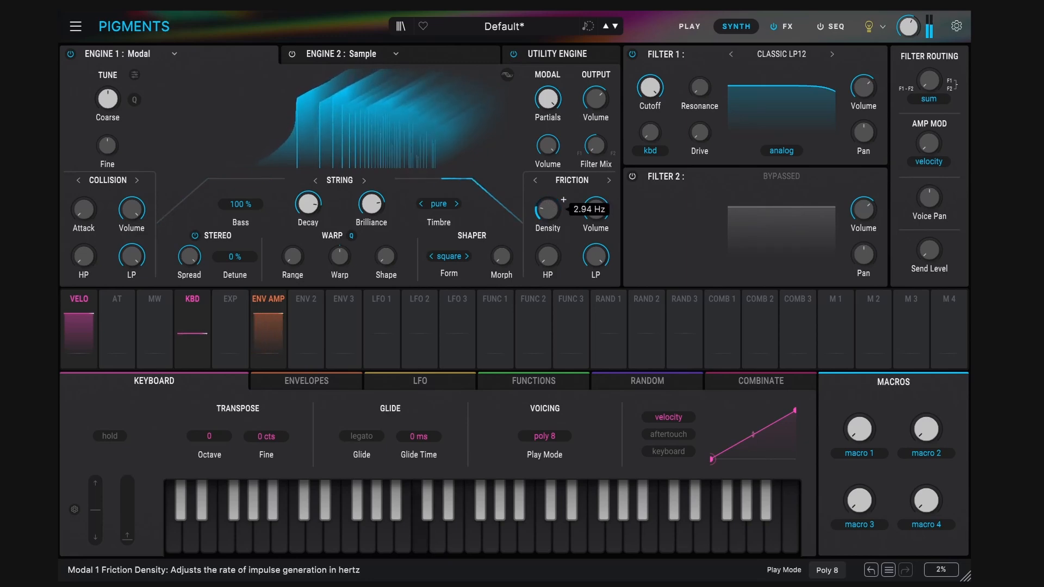
pyautogui.moveTo(548, 209); pyautogui.dragTo(548, 203)
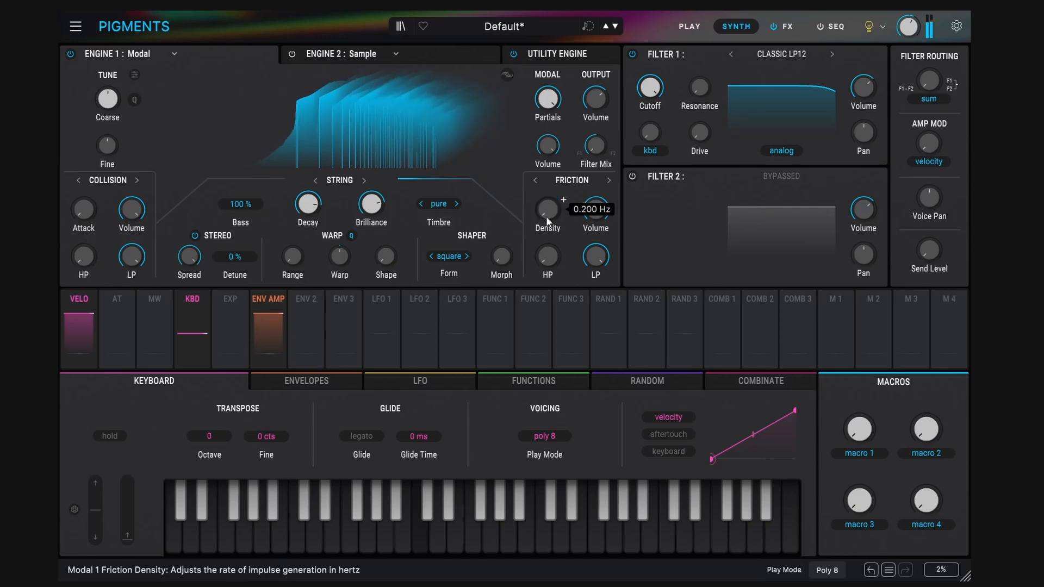
# Switch the Friction exciter to Noise mode with the Pink sample, raising its volume and narrowing its HP and LP filters.
pyautogui.click(571, 181)
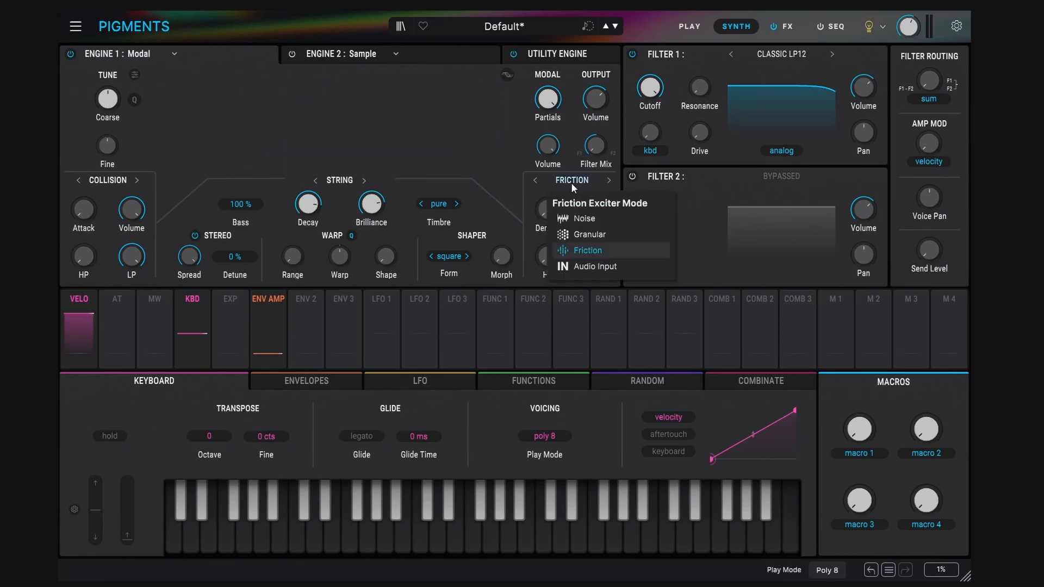
pyautogui.click(585, 220)
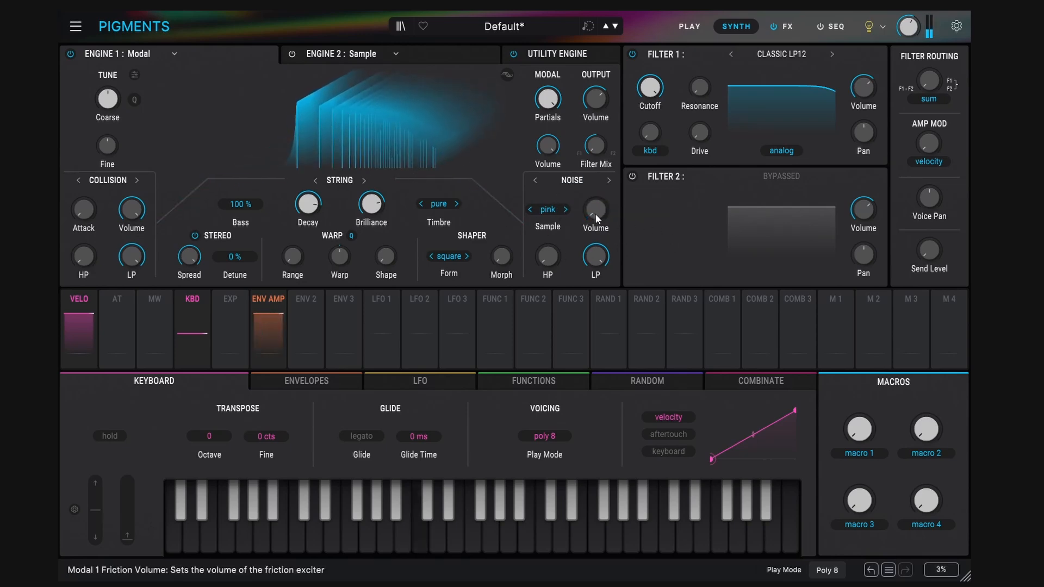
pyautogui.moveTo(555, 268); pyautogui.dragTo(556, 250)
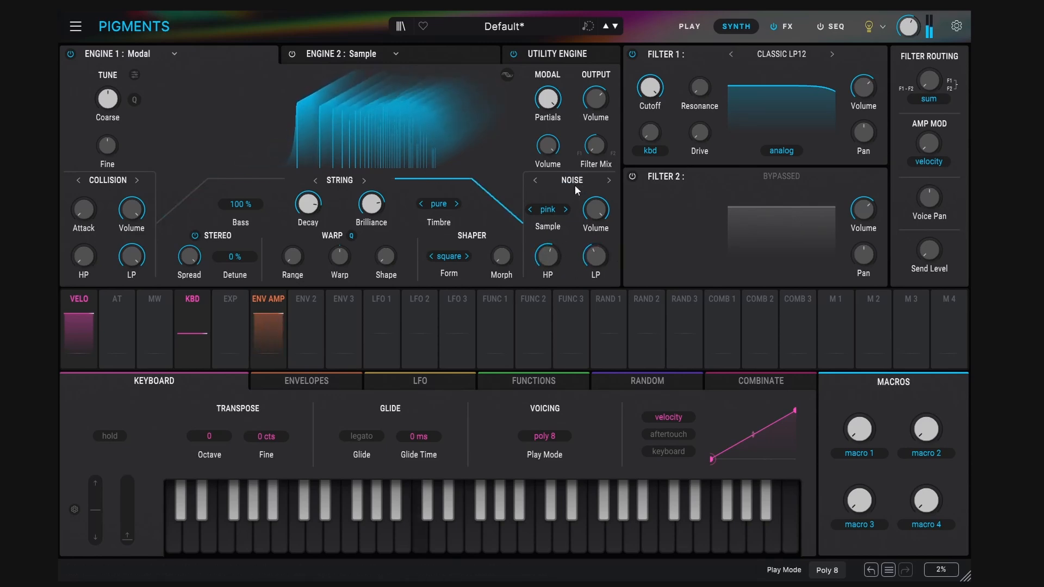
# Select the Chip noise sample and open the exciter's filters fully, with HP at minimum and LP at maximum.
pyautogui.click(554, 216)
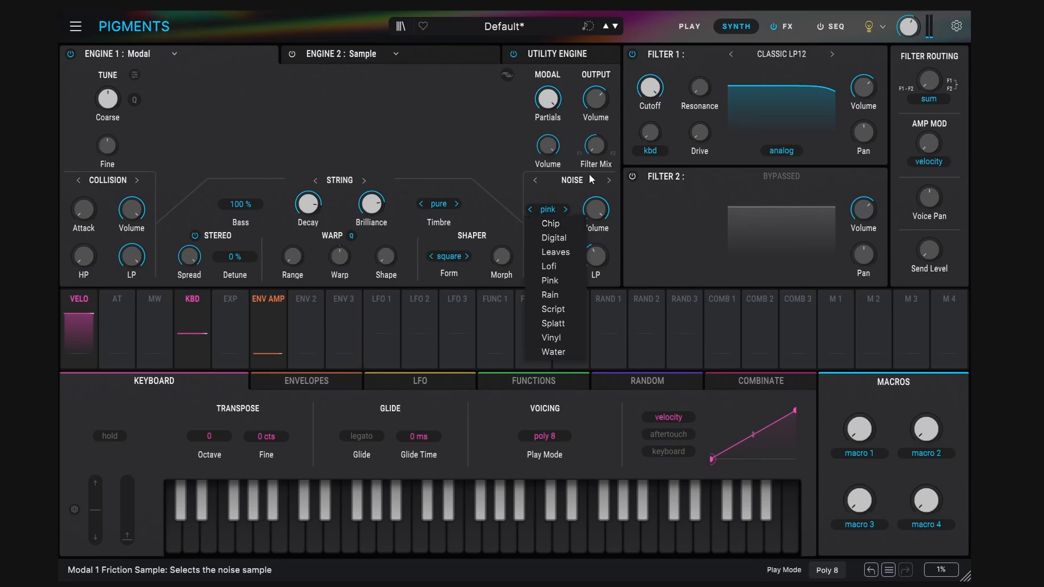
pyautogui.click(560, 224)
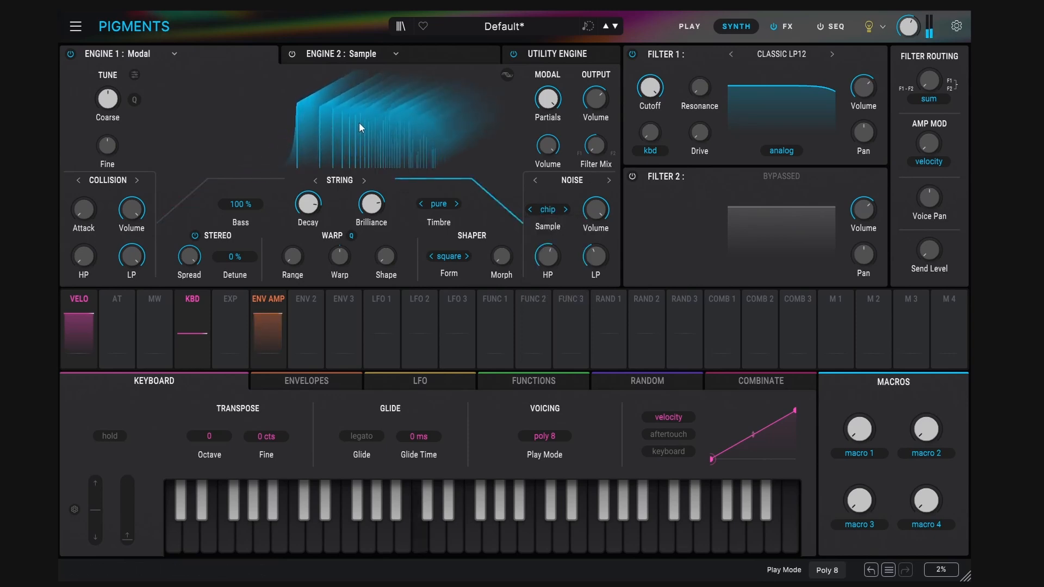
pyautogui.moveTo(549, 256); pyautogui.dragTo(549, 309)
pyautogui.moveTo(599, 264); pyautogui.dragTo(599, 218)
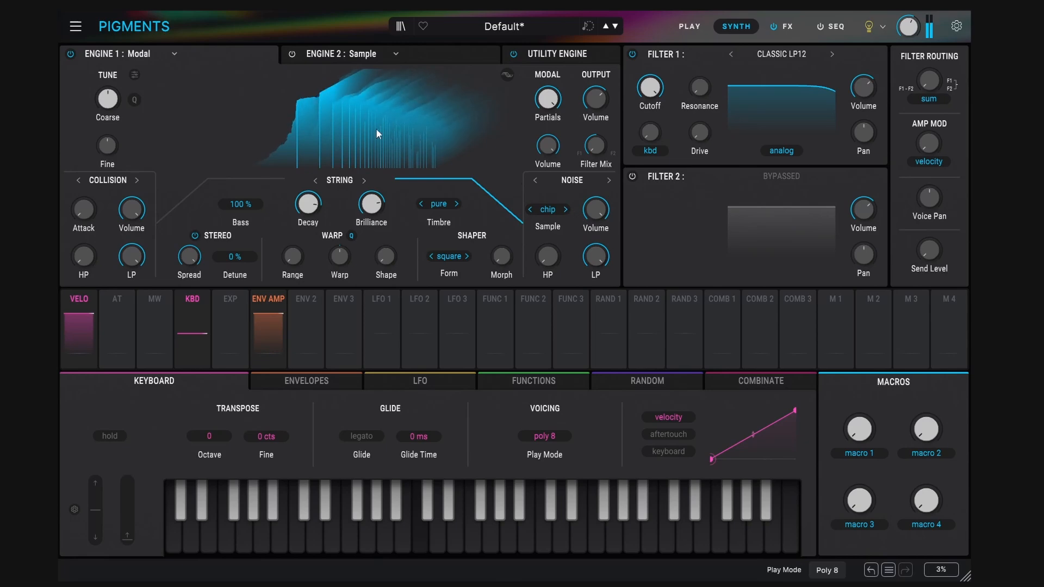
# Audition the remaining noise samples in order from Digital through Lofi, Rain, Script and Vinyl to Water.
pyautogui.click(566, 210)
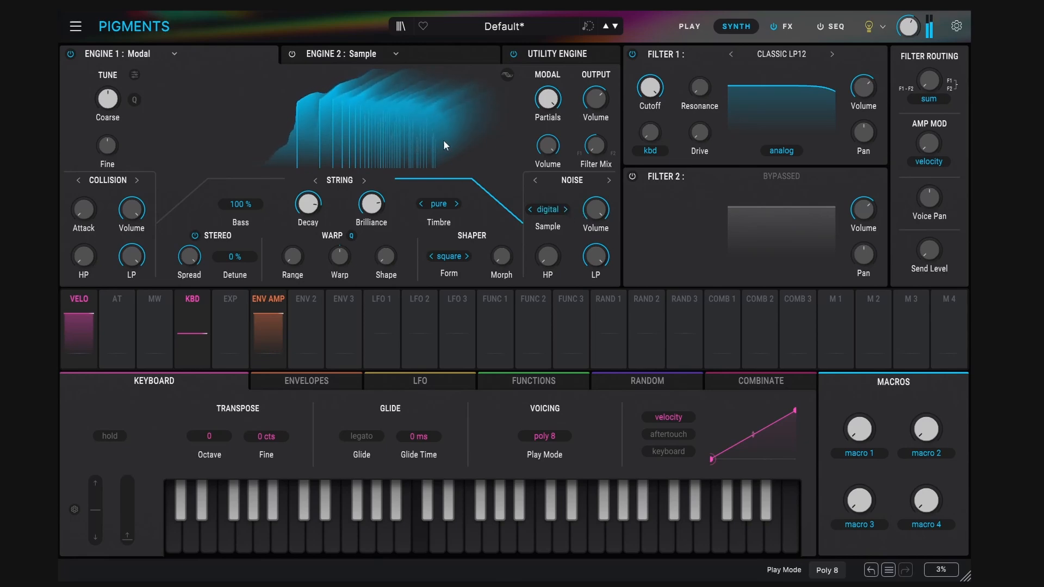
pyautogui.click(566, 211)
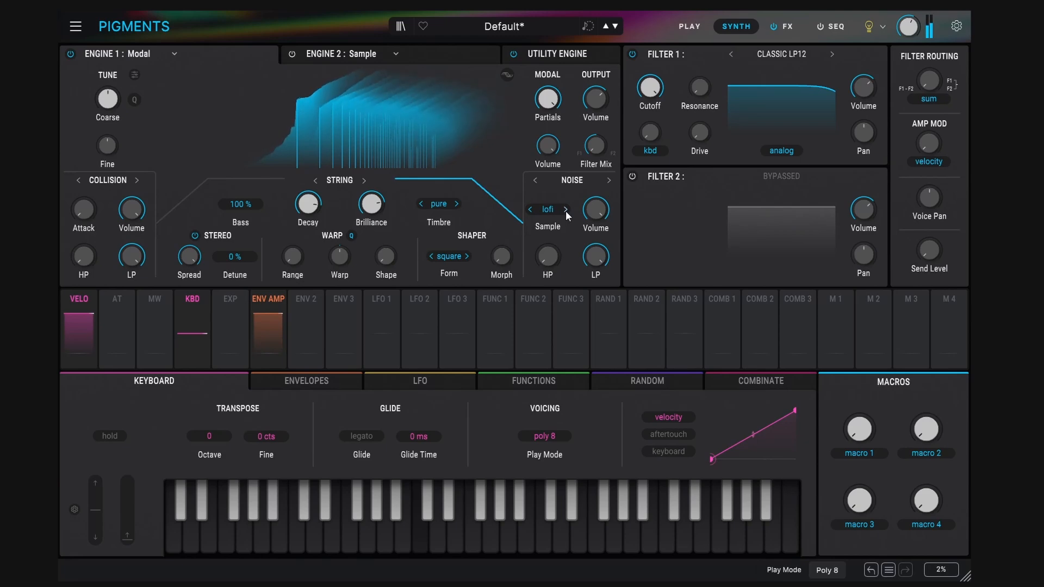
pyautogui.click(565, 211)
pyautogui.click(565, 210)
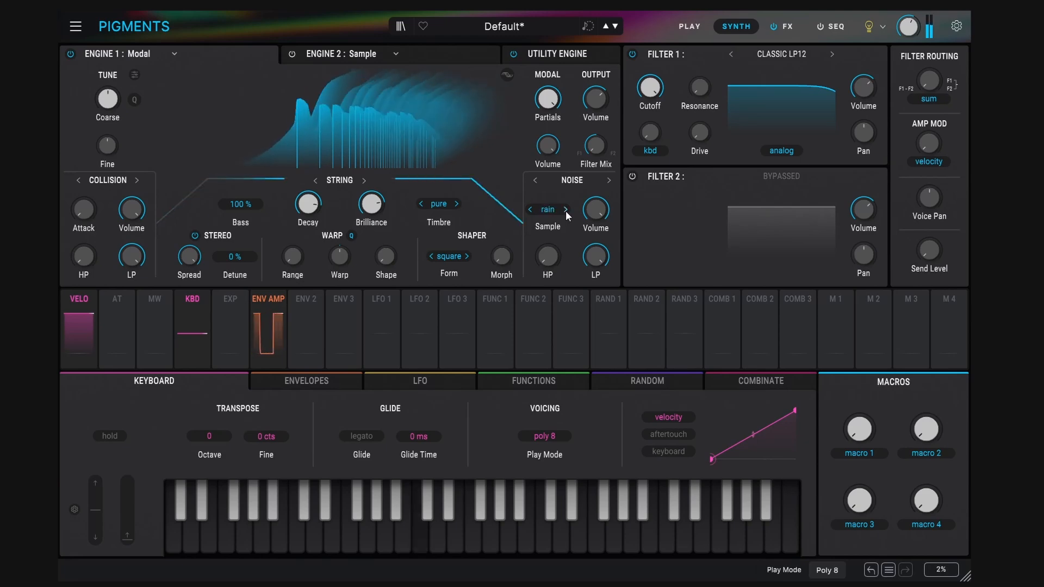
pyautogui.click(566, 210)
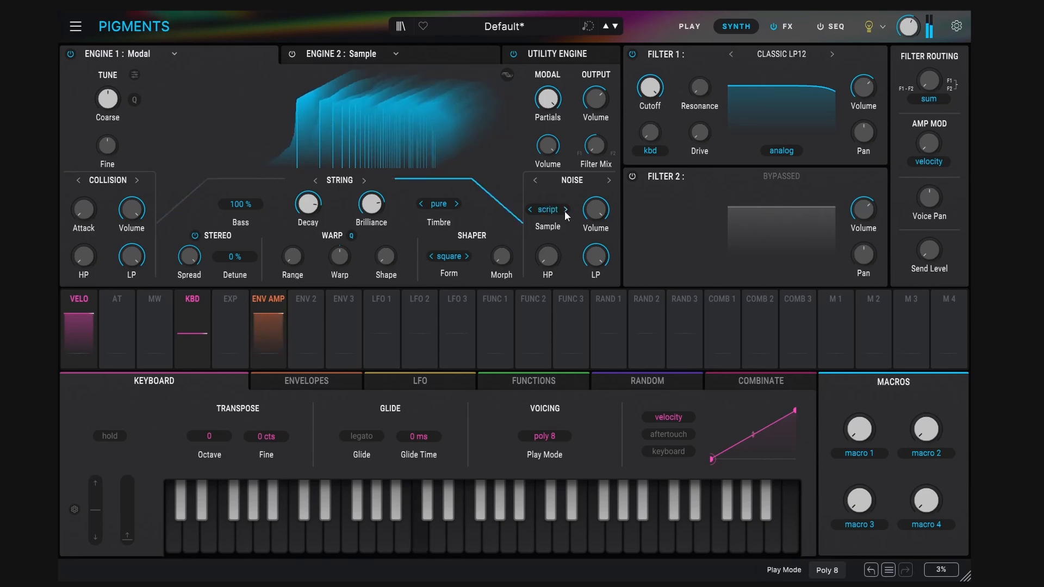
pyautogui.click(565, 210)
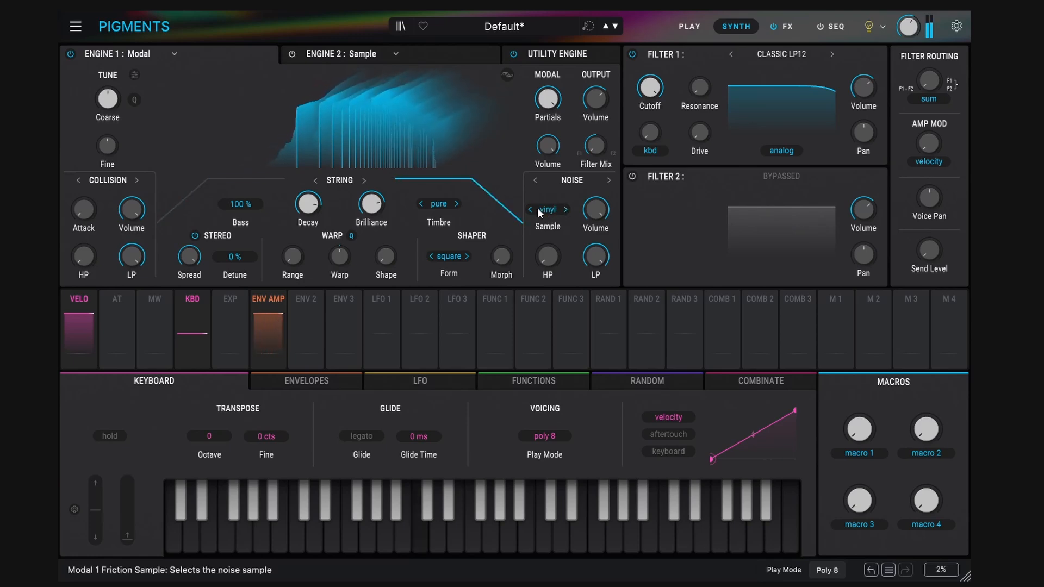
pyautogui.click(566, 210)
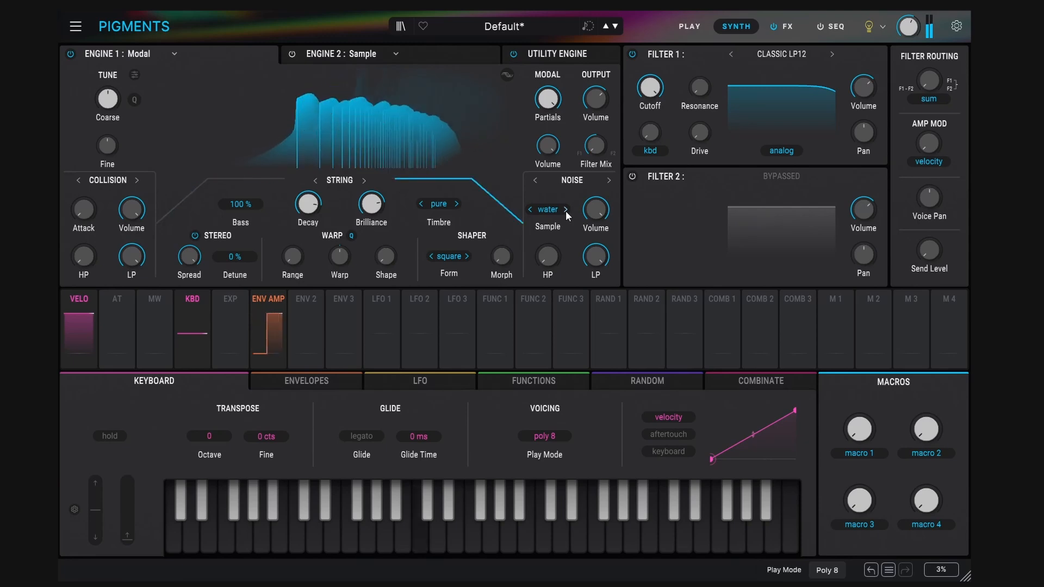
# Shorten the String resonator's Decay to about 0.516 and audition the Digital, Leaves, Lofi and Pink noise samples.
pyautogui.moveTo(308, 205); pyautogui.dragTo(309, 230)
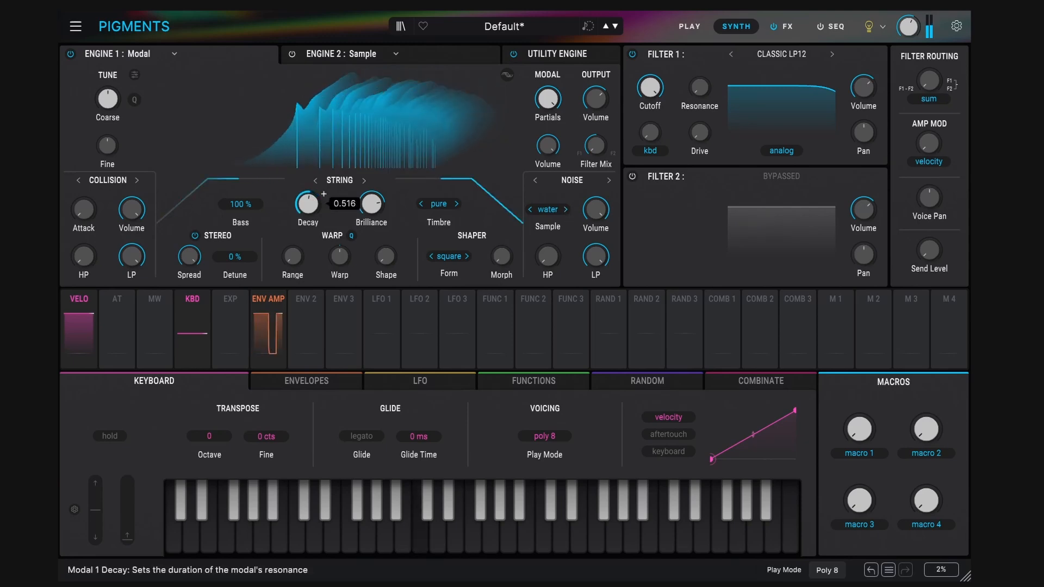
pyautogui.click(566, 209)
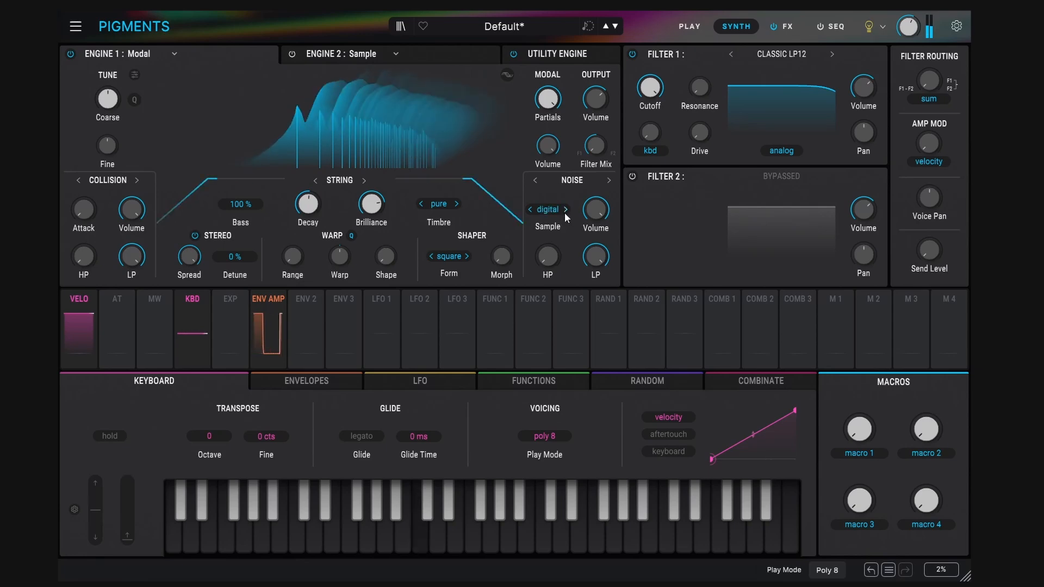
pyautogui.click(565, 210)
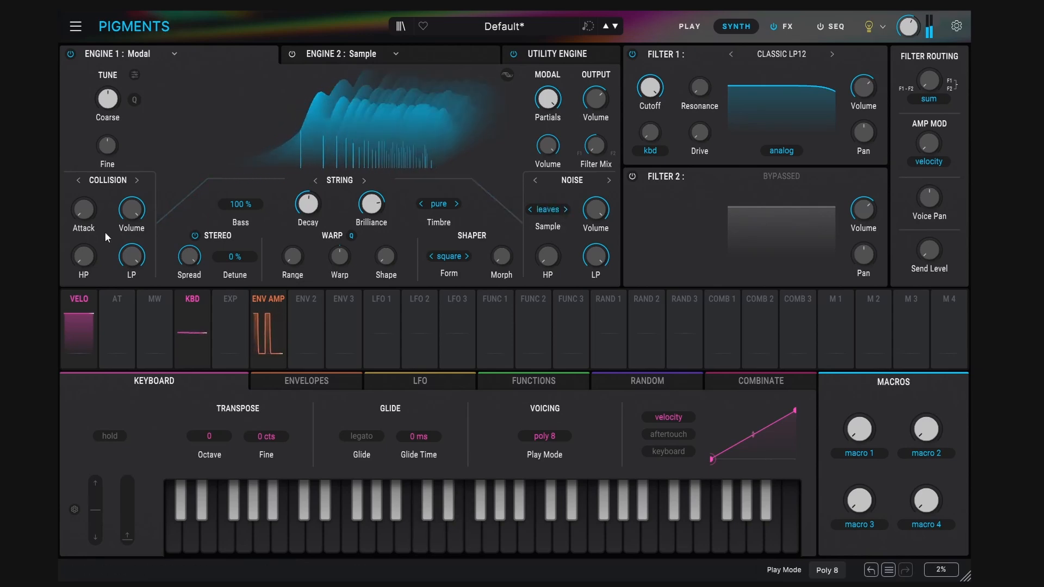
pyautogui.click(565, 211)
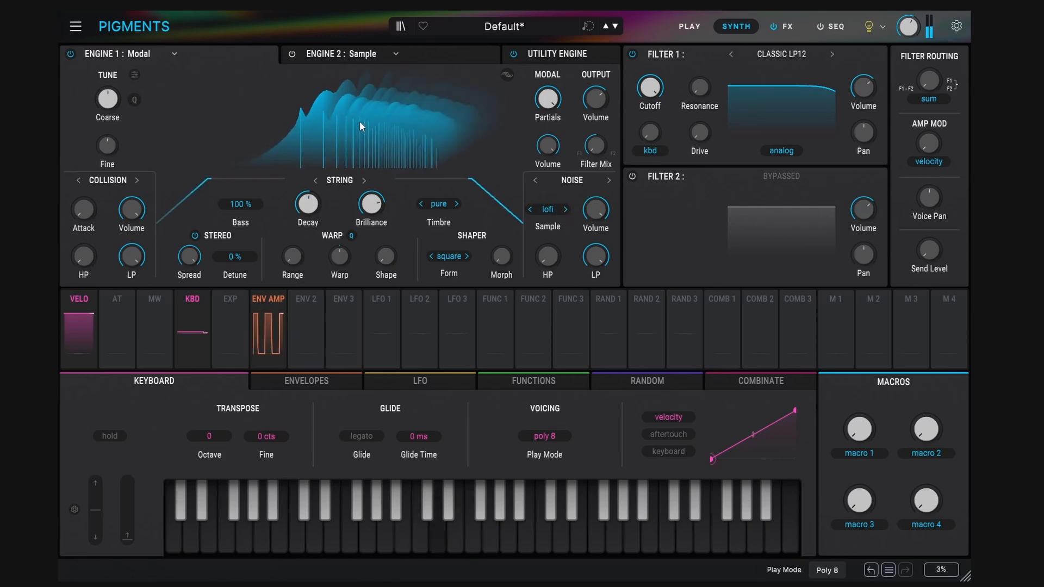
pyautogui.click(567, 210)
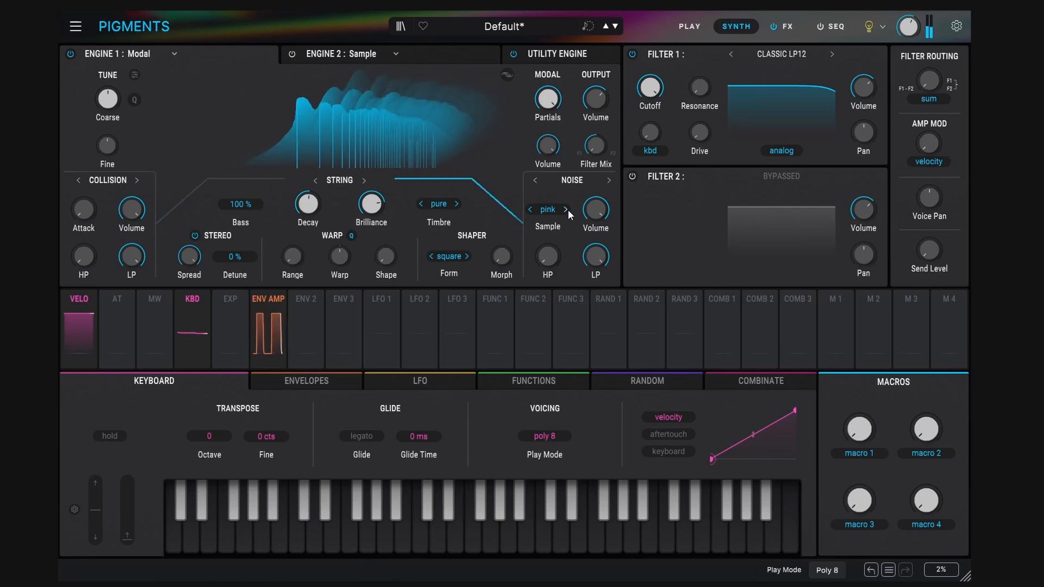
# Switch the Noise exciter to Granular mode and audition its Allpass and Amp samples.
pyautogui.click(576, 182)
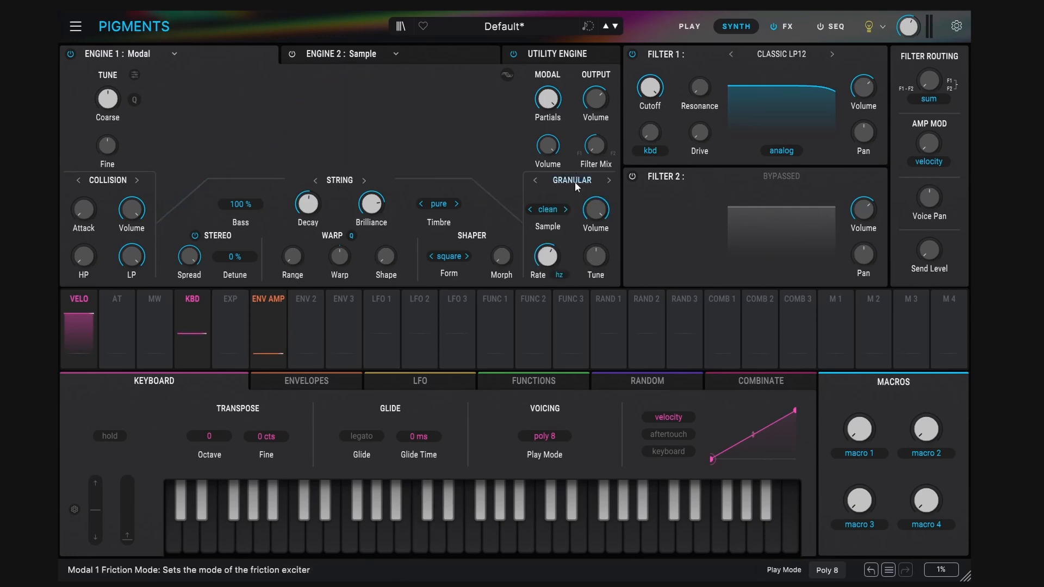
pyautogui.click(550, 208)
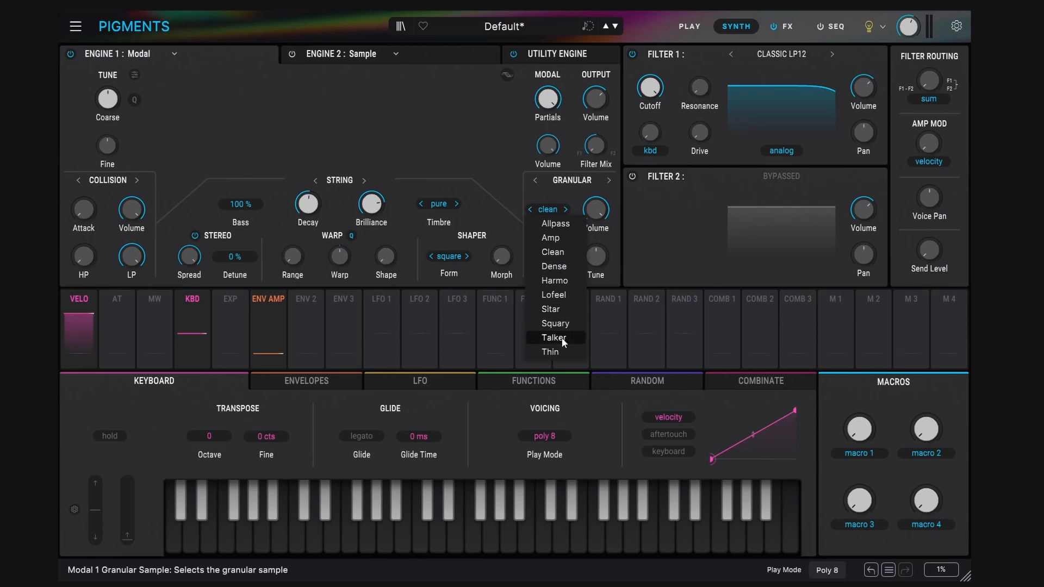
pyautogui.click(555, 224)
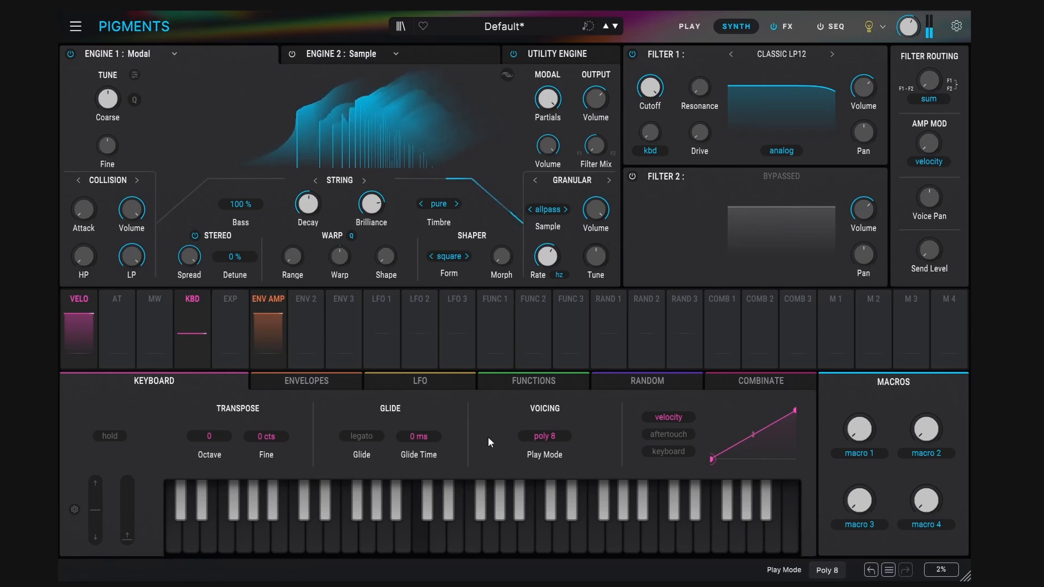
pyautogui.click(565, 209)
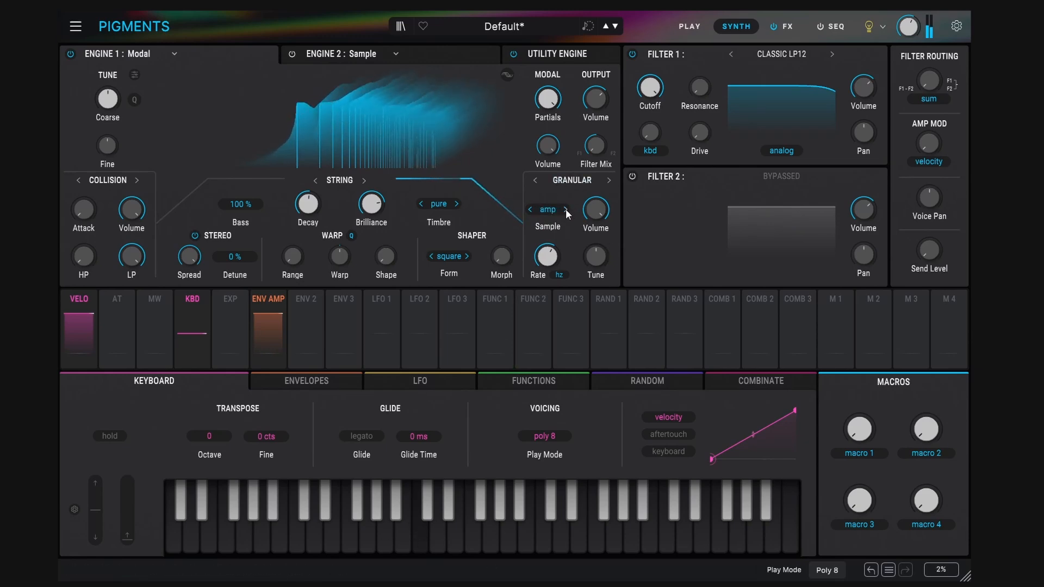
# Audition further Granular samples in order from Dense through Harmo and Lofeel to Sitar.
pyautogui.click(566, 209)
pyautogui.click(565, 208)
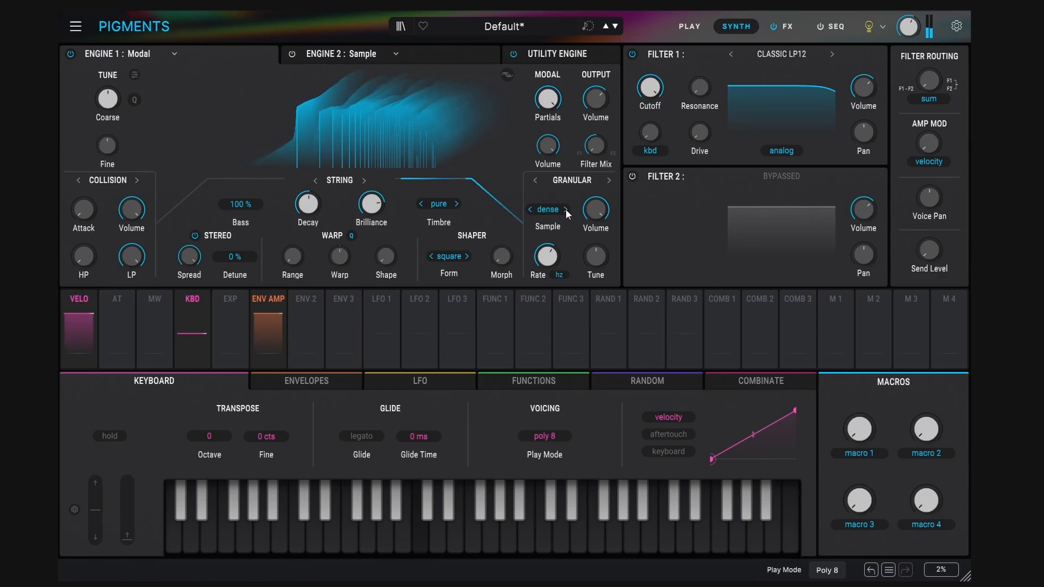
pyautogui.click(566, 209)
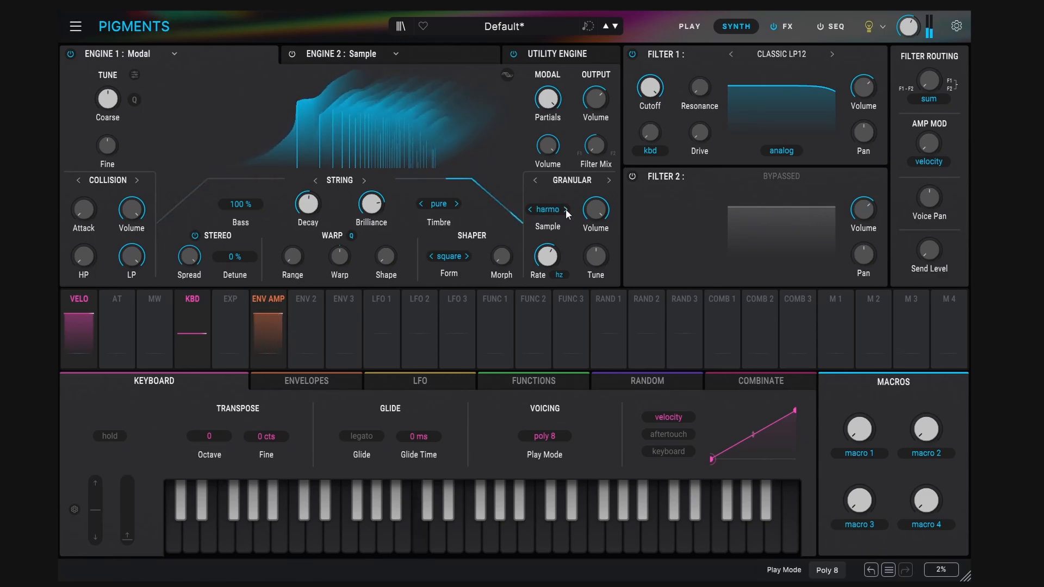
pyautogui.click(566, 208)
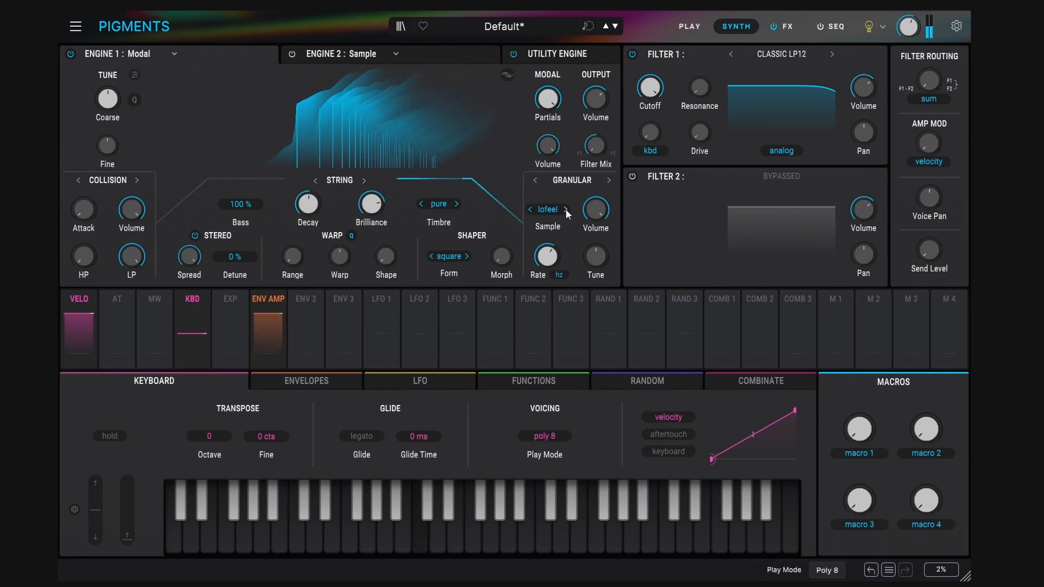
pyautogui.click(566, 209)
# Raise the grain Rate to about 38.5 Hz, keeping Hertz as its rate type, and select the Talker sample.
pyautogui.moveTo(554, 259)
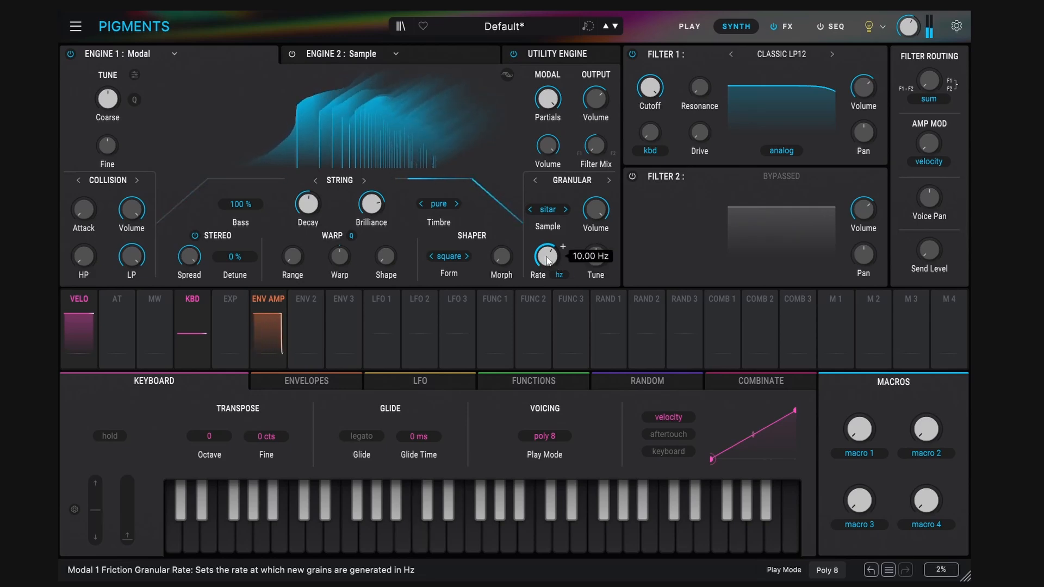
pyautogui.click(559, 275)
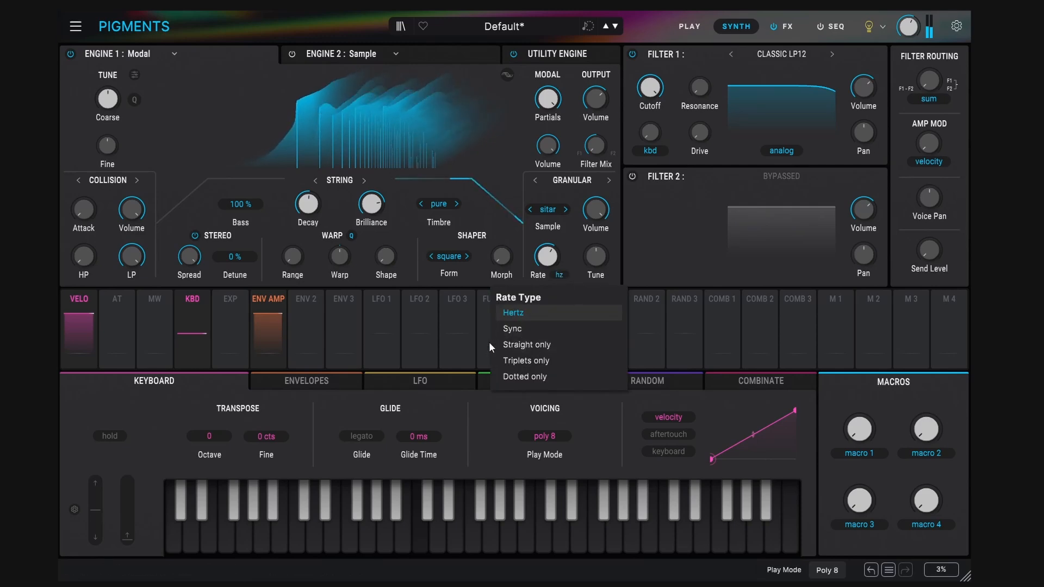
pyautogui.click(560, 279)
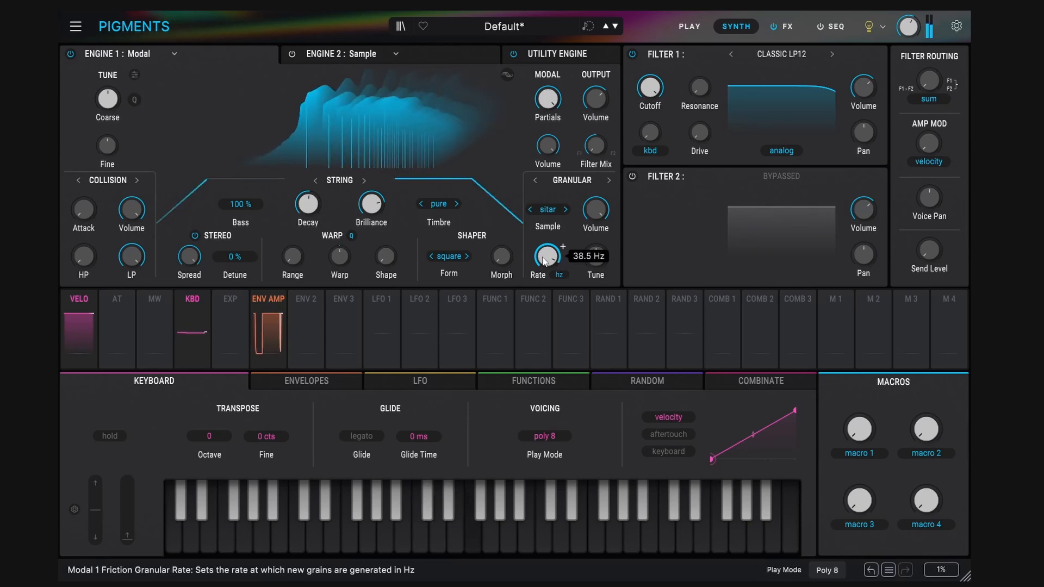
pyautogui.click(566, 208)
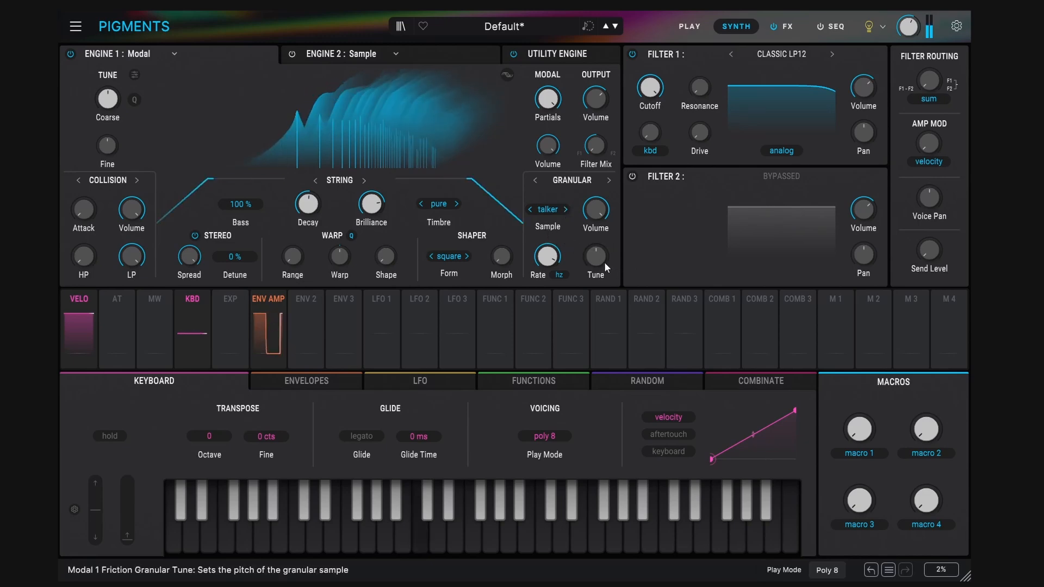
# Audition the Talker sample with Tune at about -19 st and about 31.4 st, and readjust the grain Rate.
pyautogui.moveTo(596, 255); pyautogui.dragTo(596, 277)
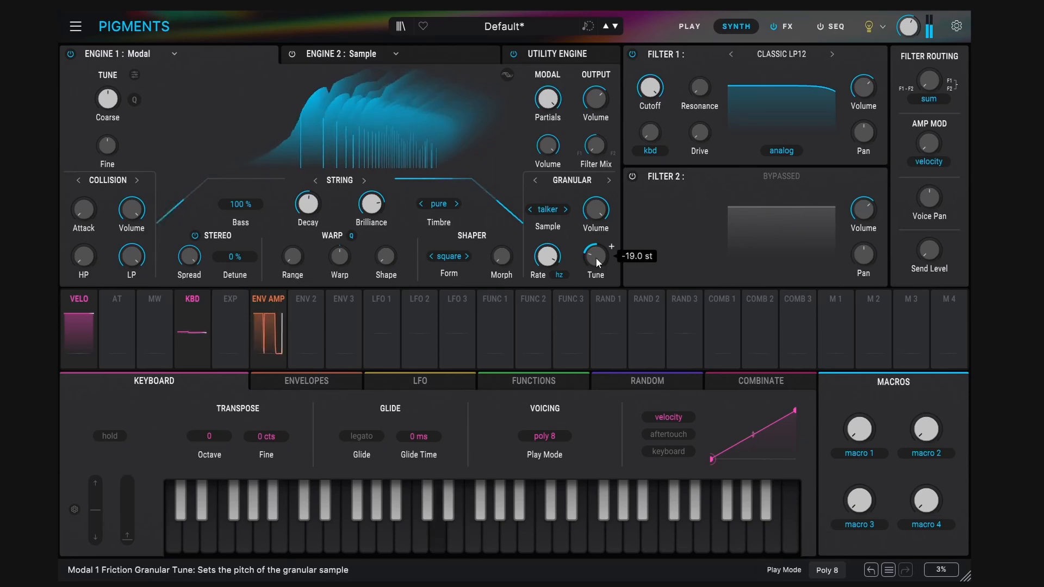
pyautogui.scroll(5, 595, 257)
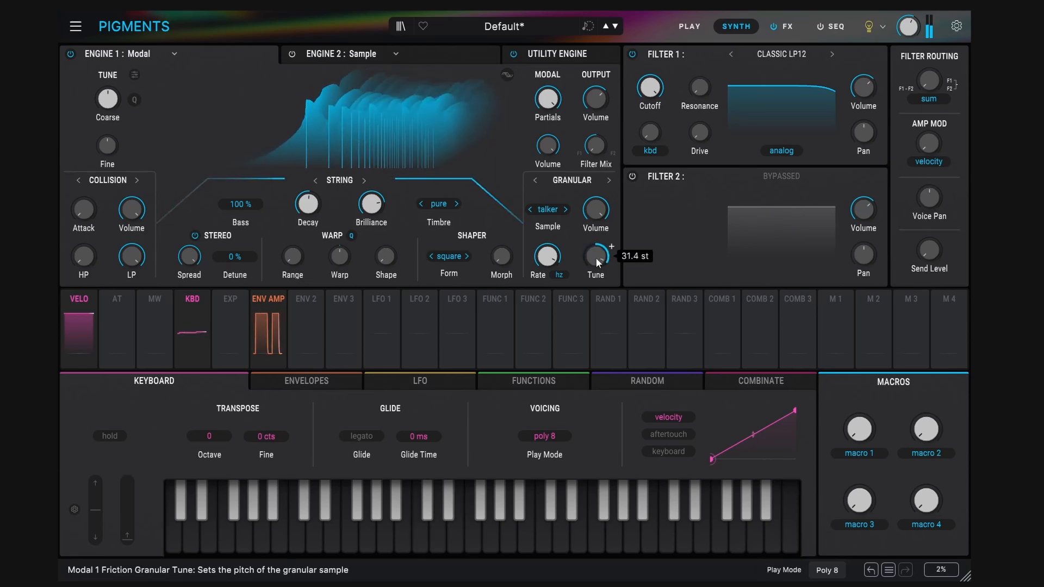
pyautogui.moveTo(547, 255); pyautogui.dragTo(547, 215)
pyautogui.moveTo(588, 266)
pyautogui.mouseDown()
pyautogui.moveTo(588, 245)
pyautogui.moveTo(588, 261)
pyautogui.mouseUp()
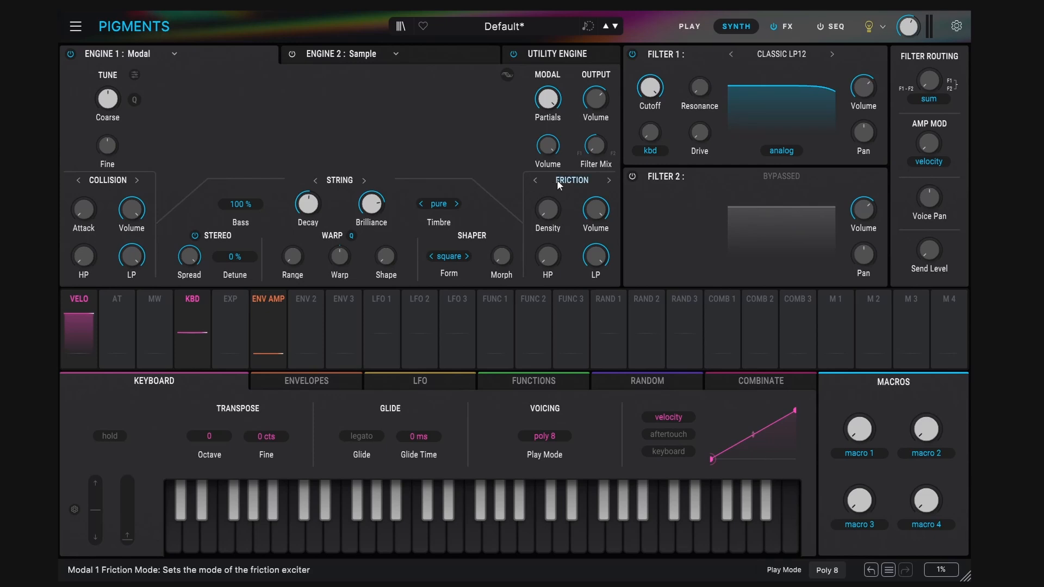
# Set the Collision exciter's mode to Audio Input.
pyautogui.click(130, 181)
pyautogui.click(133, 251)
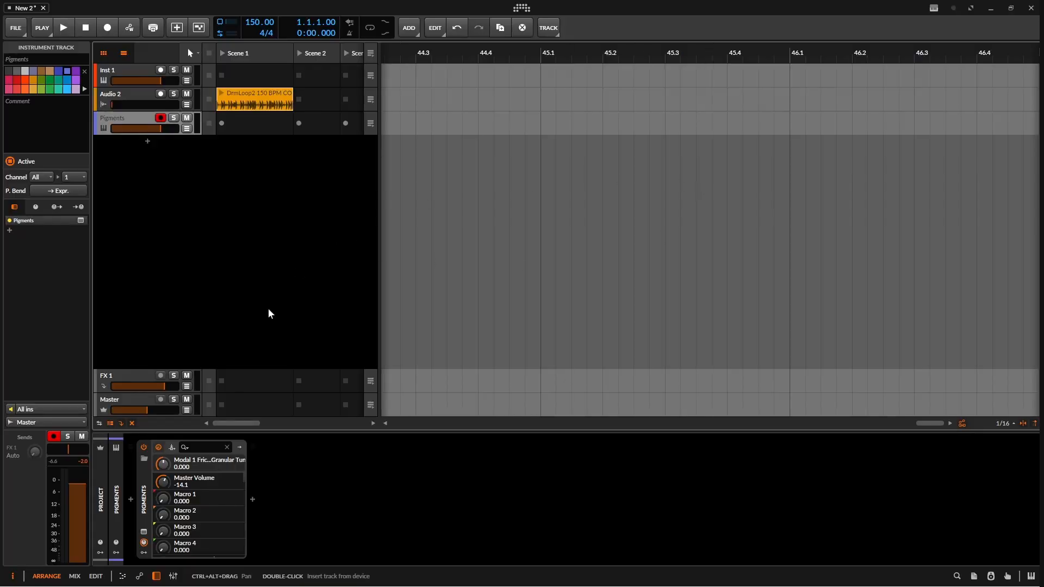
# Switch to Bitwig Studio, mute the Pigments track, and play the Audio 2 drum loop, finishing with that track's volume at minimum.
pyautogui.click(185, 119)
pyautogui.moveTo(125, 106); pyautogui.dragTo(147, 104)
pyautogui.click(221, 100)
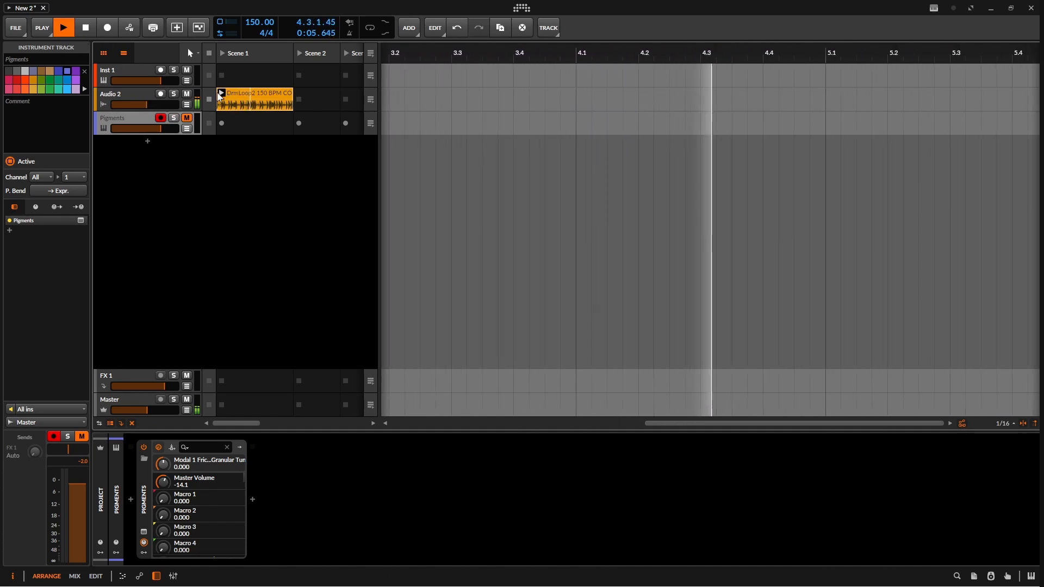
pyautogui.moveTo(146, 105); pyautogui.dragTo(112, 105)
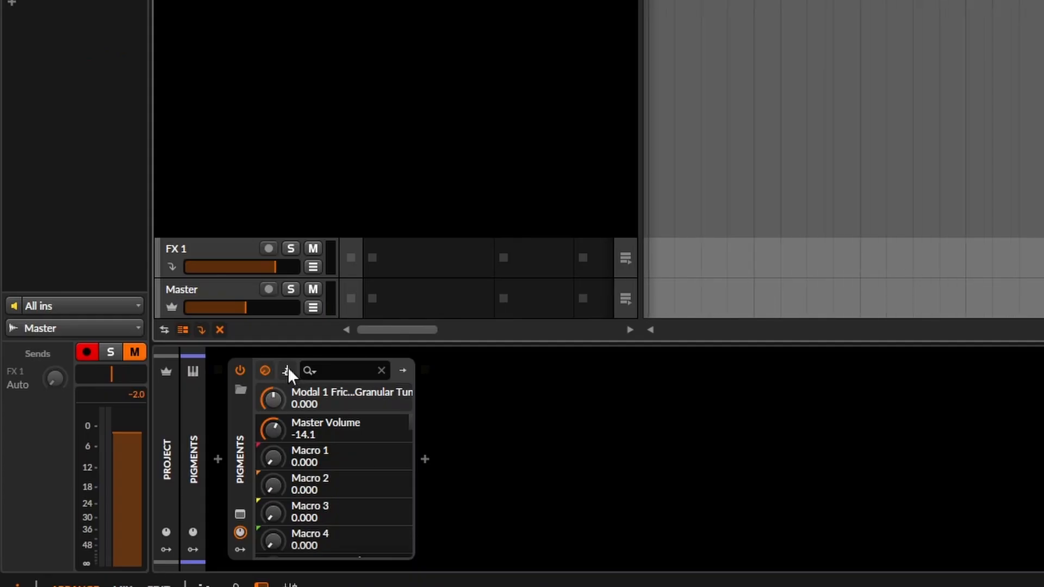
# Route Audio 2 (PRE) to the Pigments device's sidechain input and reopen the plug-in window.
pyautogui.click(171, 447)
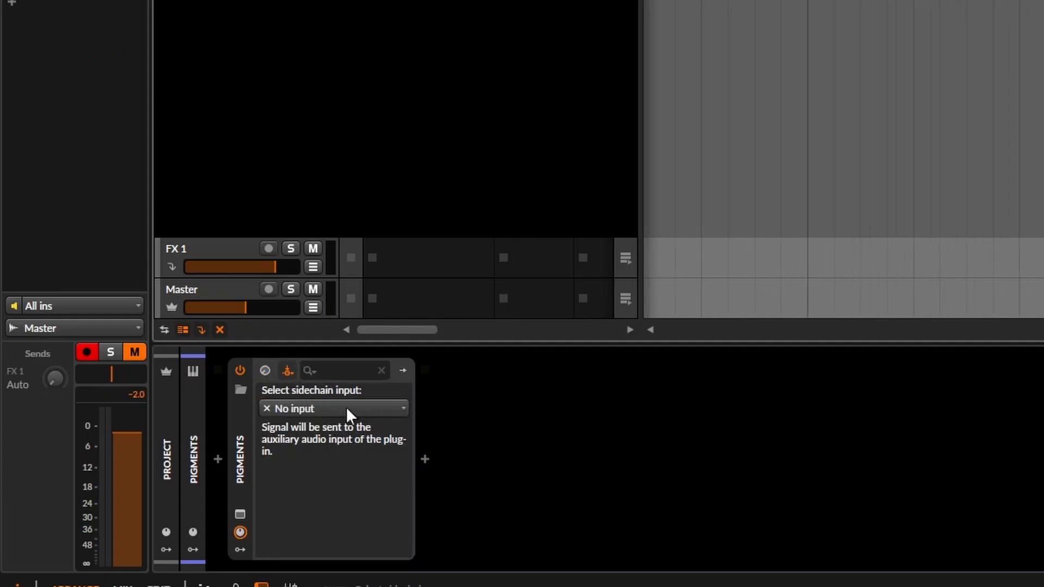
pyautogui.click(199, 469)
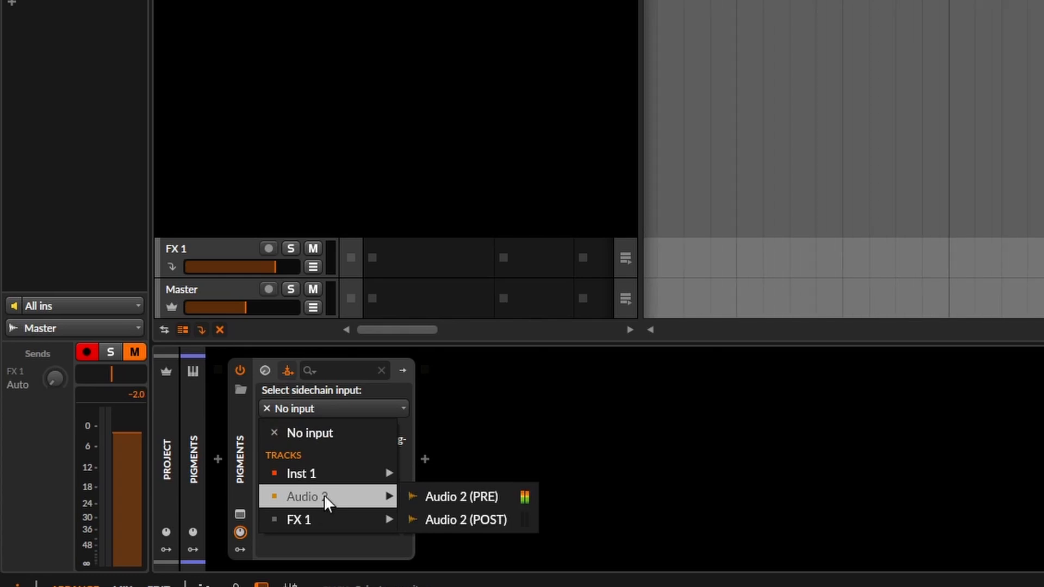
pyautogui.moveTo(373, 497)
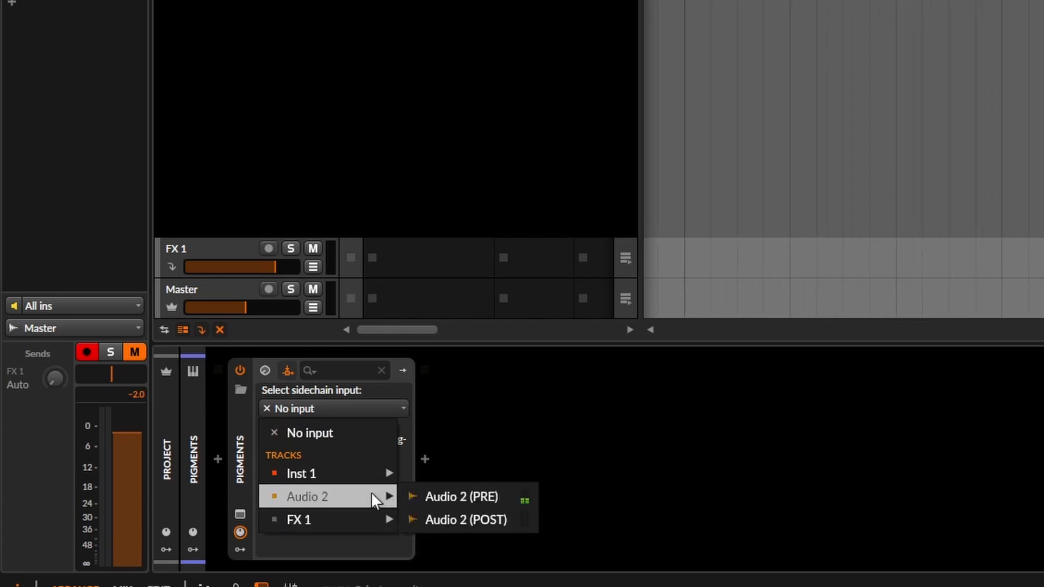
pyautogui.click(524, 497)
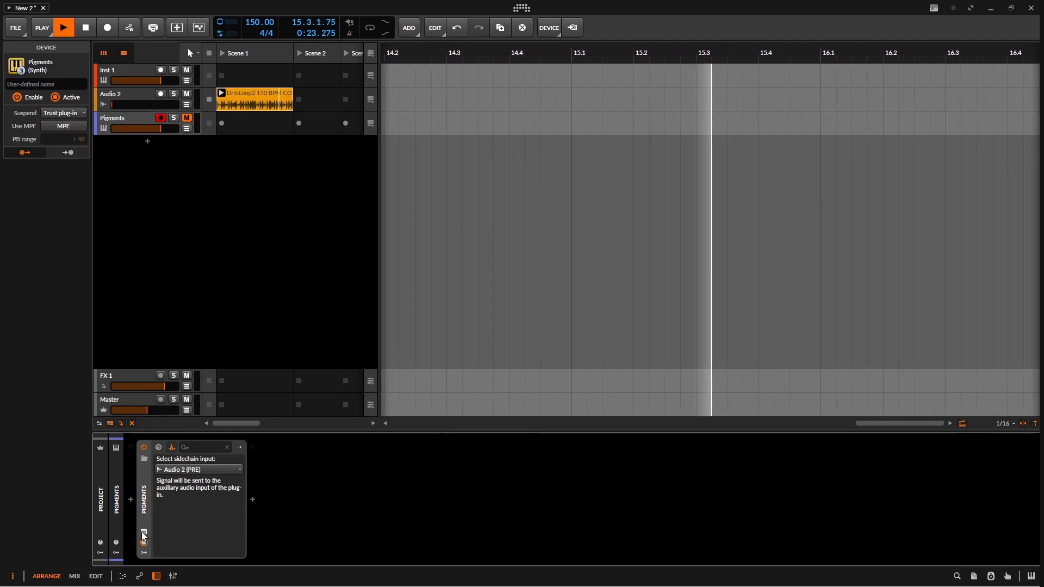
pyautogui.click(240, 514)
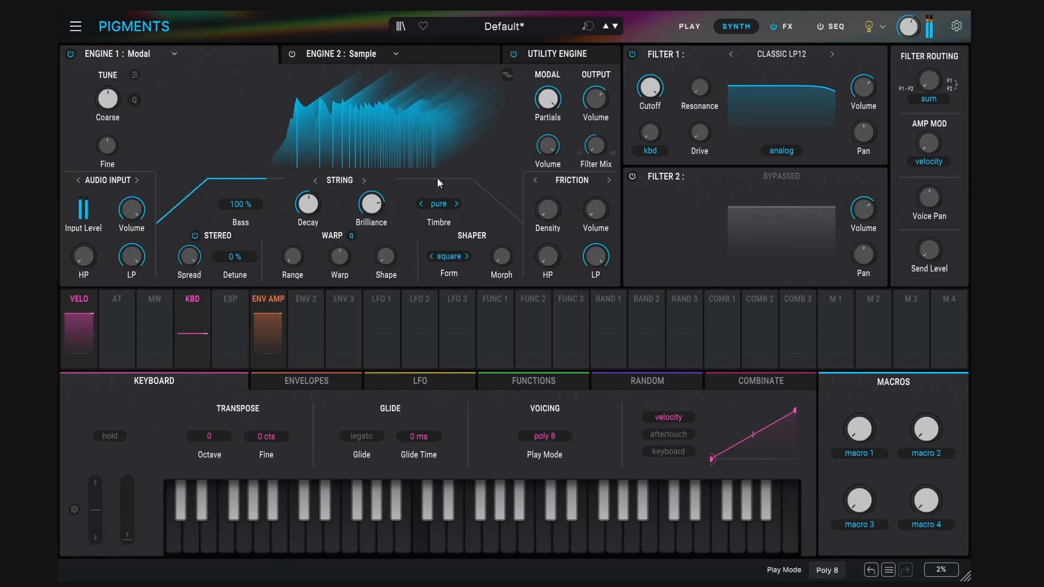
# Raise the Friction exciter's Volume and set its mode to Audio Input.
pyautogui.moveTo(344, 247)
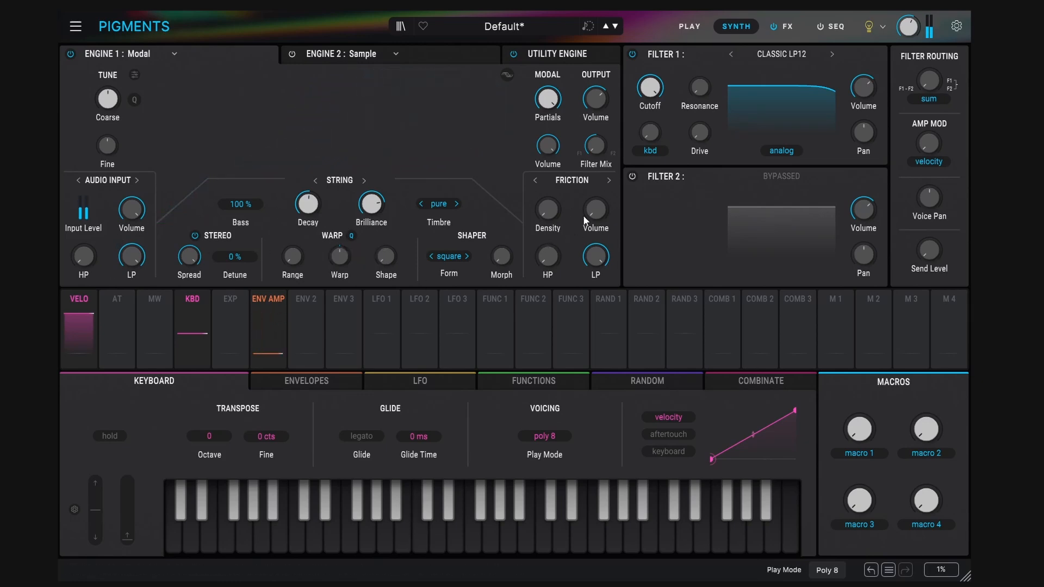
pyautogui.moveTo(596, 210); pyautogui.dragTo(596, 149)
pyautogui.click(579, 180)
pyautogui.click(570, 269)
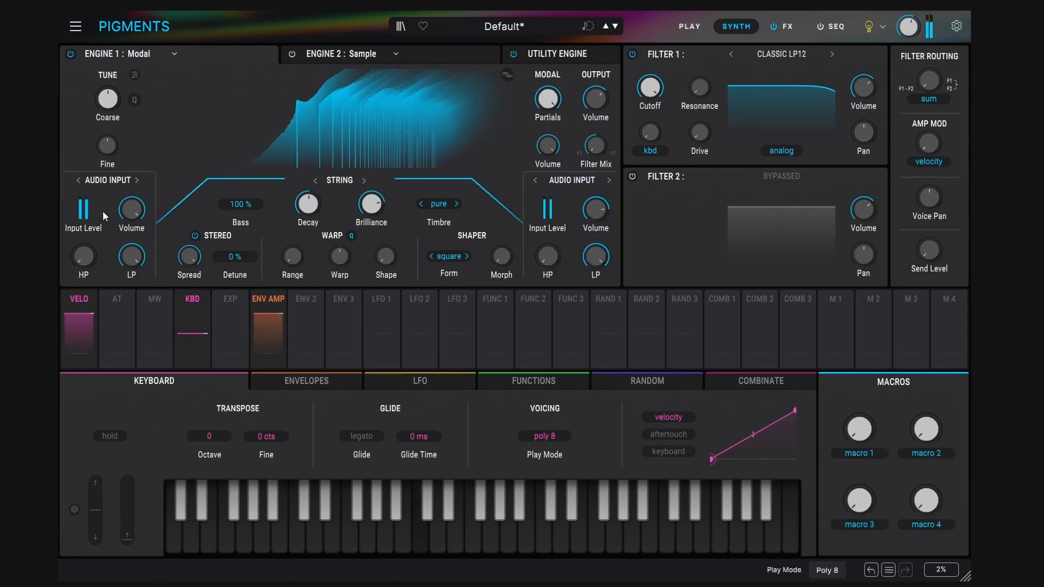
# Switch the Collision exciter to Transient mode and audition it together with the Friction exciter's audio input.
pyautogui.click(124, 180)
pyautogui.click(127, 234)
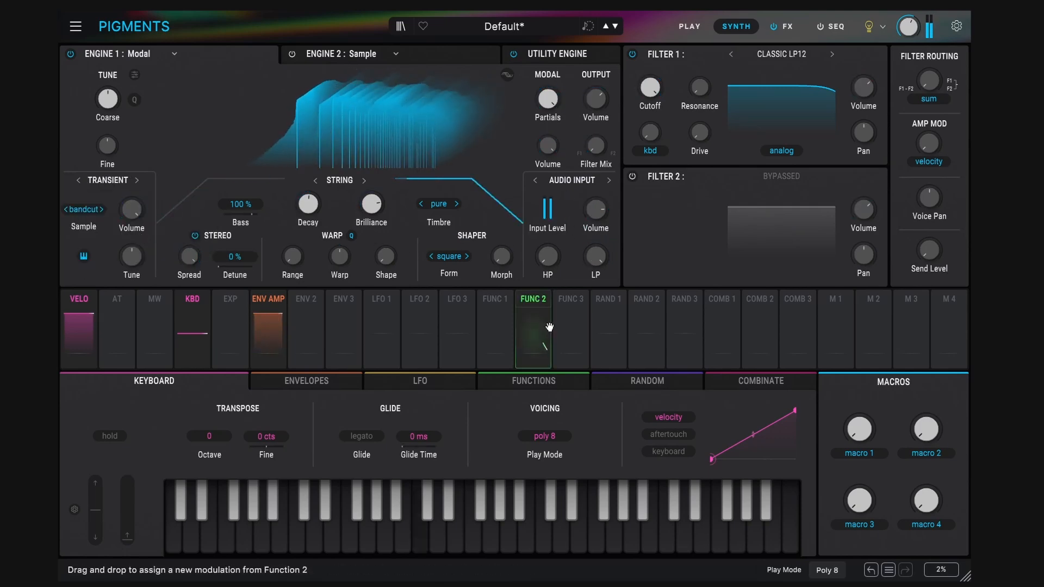
pyautogui.moveTo(548, 328); pyautogui.dragTo(542, 240)
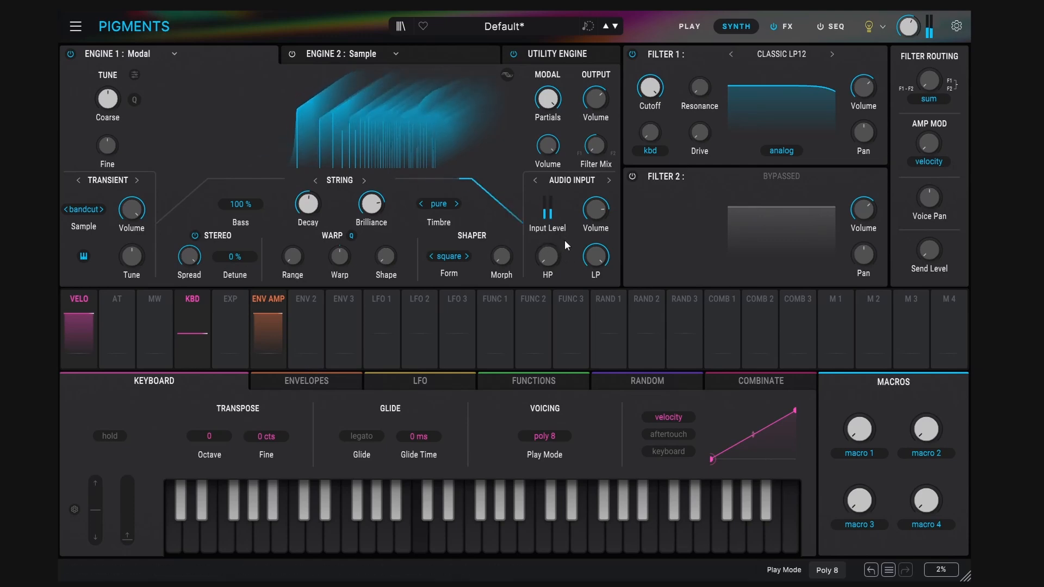
# Enable Noise 2 in the Utility Engine and change its type to Audio Input.
pyautogui.click(543, 54)
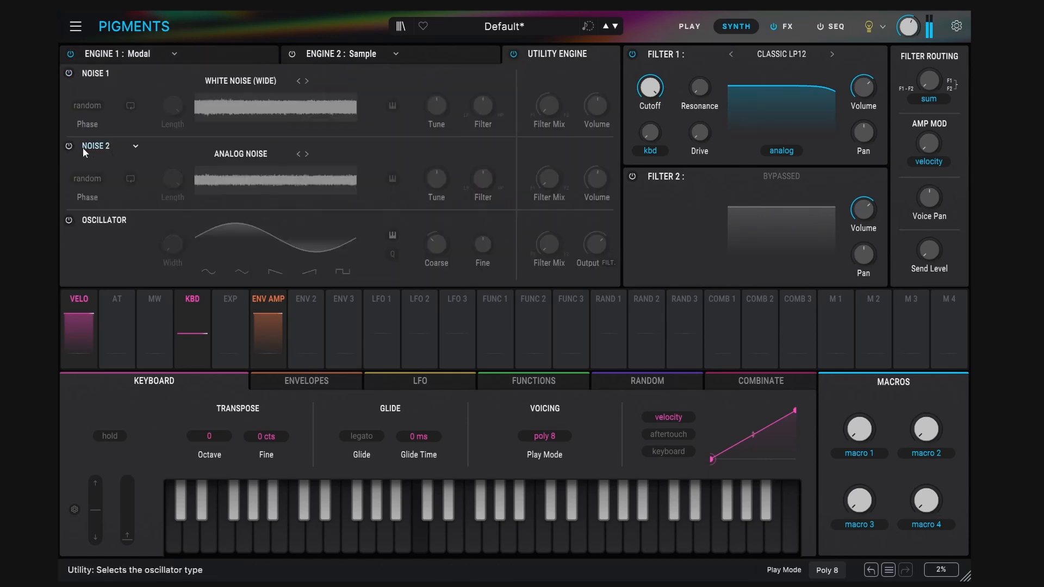
pyautogui.click(68, 145)
pyautogui.click(114, 148)
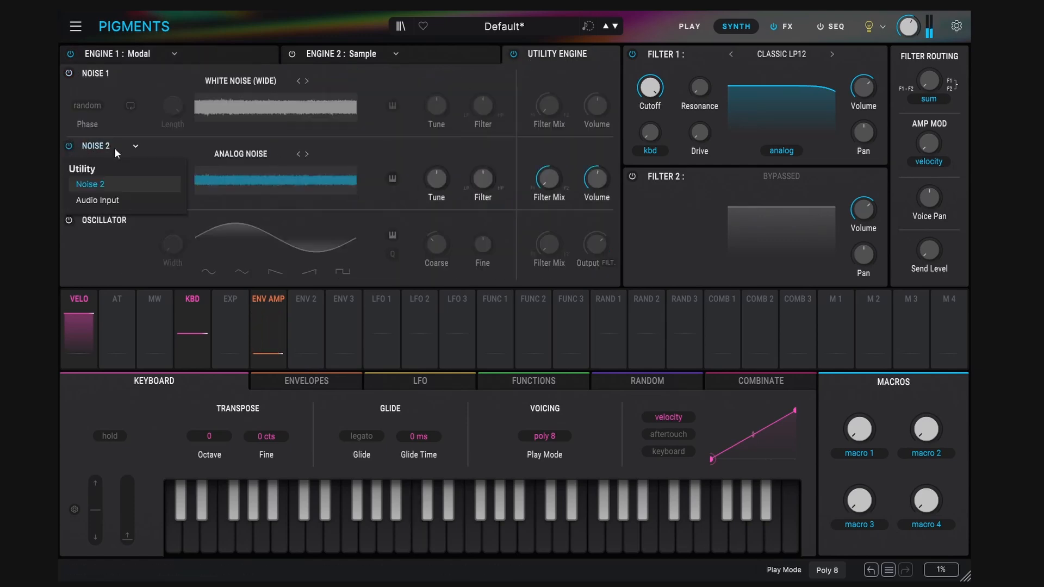
pyautogui.click(100, 200)
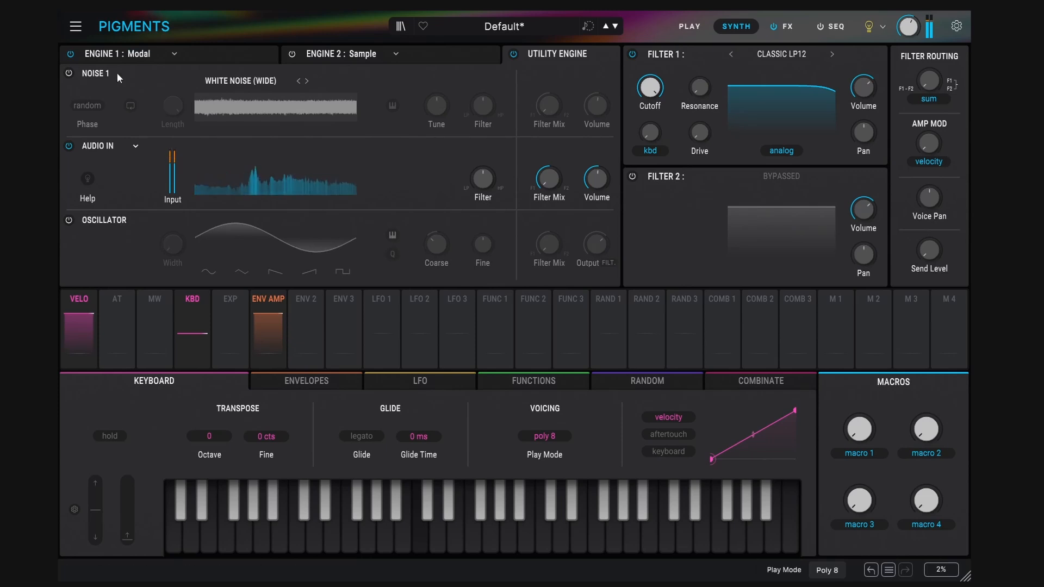
# Return to the Modal engine and set the Collision exciter back to Audio Input mode.
pyautogui.click(226, 60)
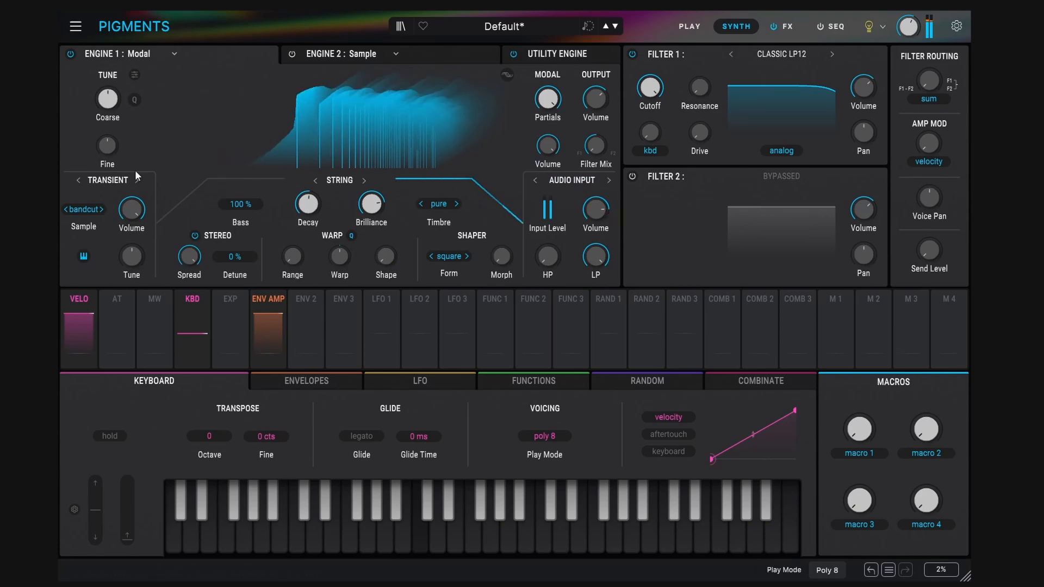
pyautogui.click(108, 181)
pyautogui.click(123, 254)
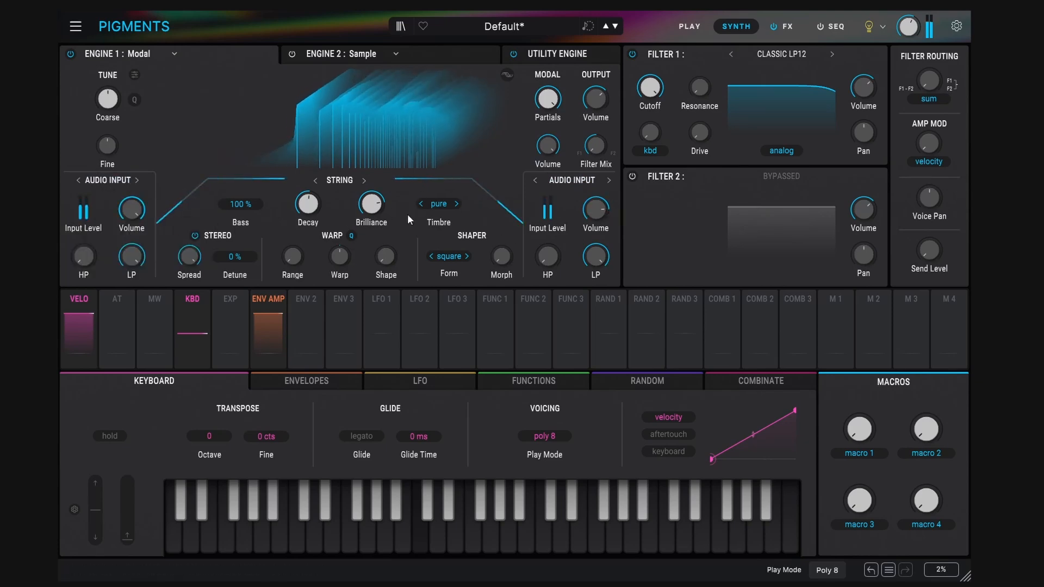
# Lower the Friction exciter's Volume and reduce the String resonator's Decay and Brilliance.
pyautogui.moveTo(596, 208)
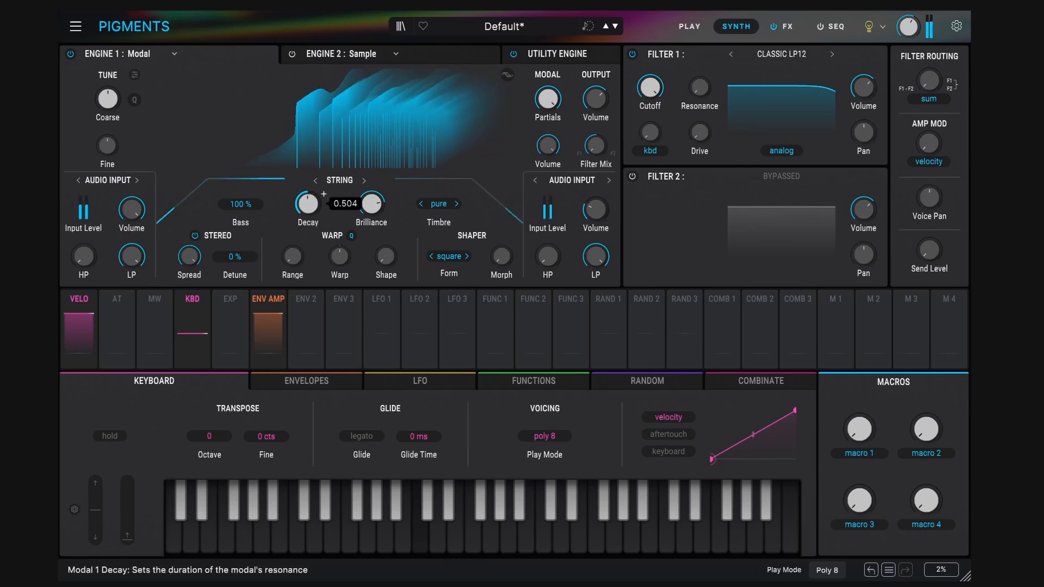
pyautogui.moveTo(311, 205); pyautogui.dragTo(311, 233)
pyautogui.moveTo(375, 204); pyautogui.dragTo(374, 229)
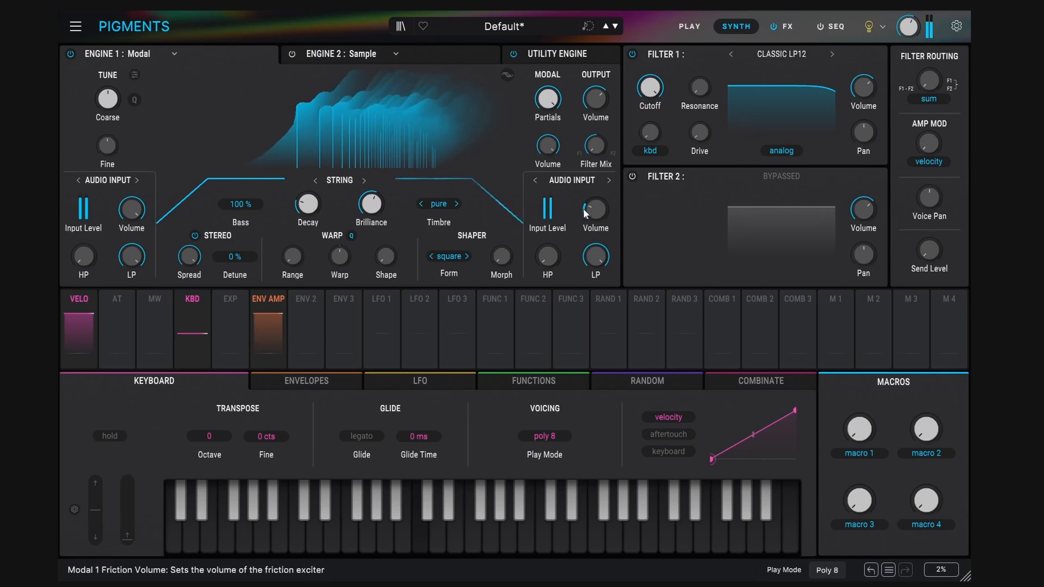
pyautogui.moveTo(312, 204)
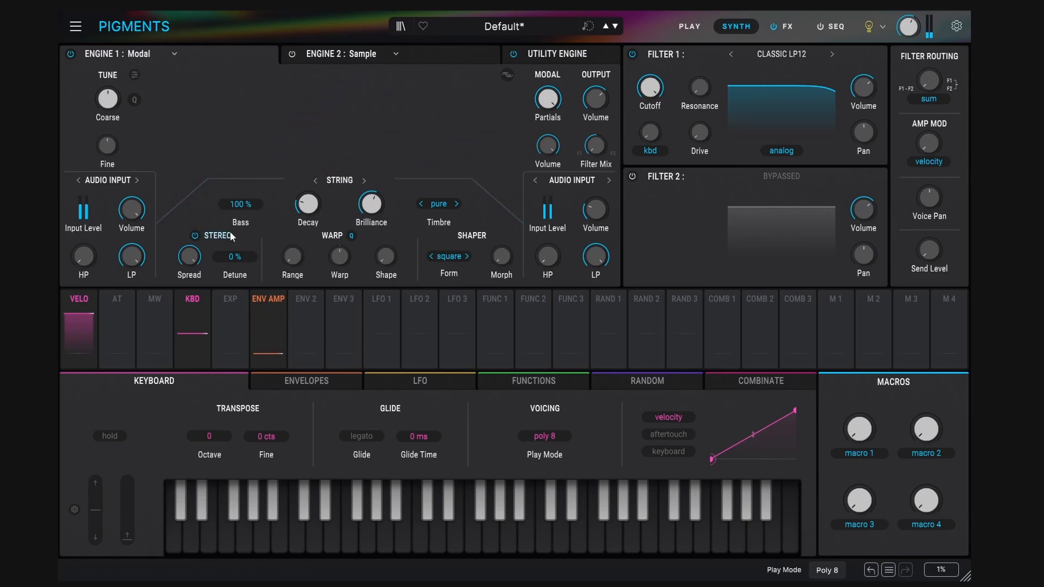
pyautogui.click(119, 182)
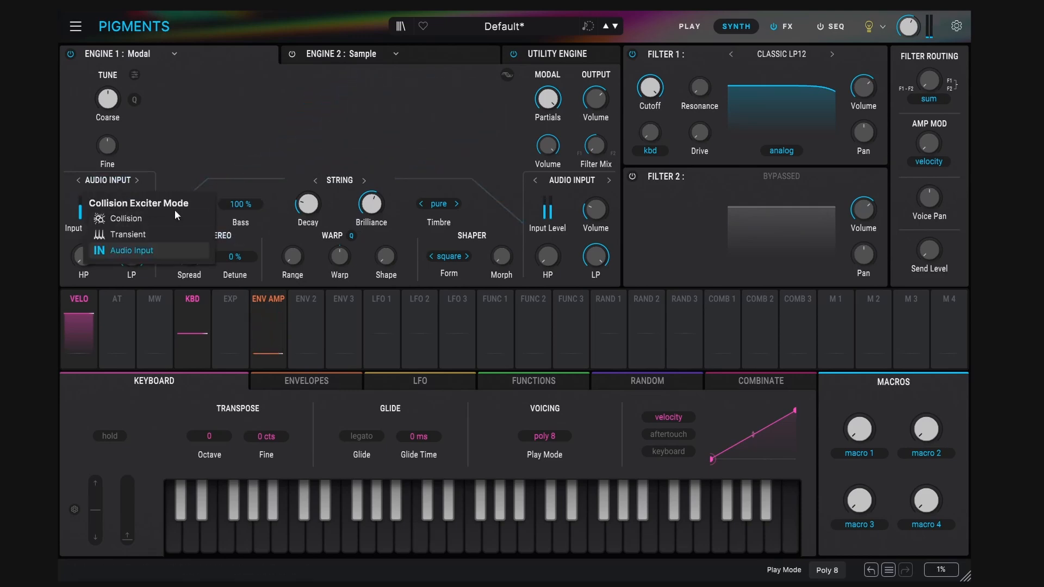
pyautogui.click(594, 181)
pyautogui.click(592, 178)
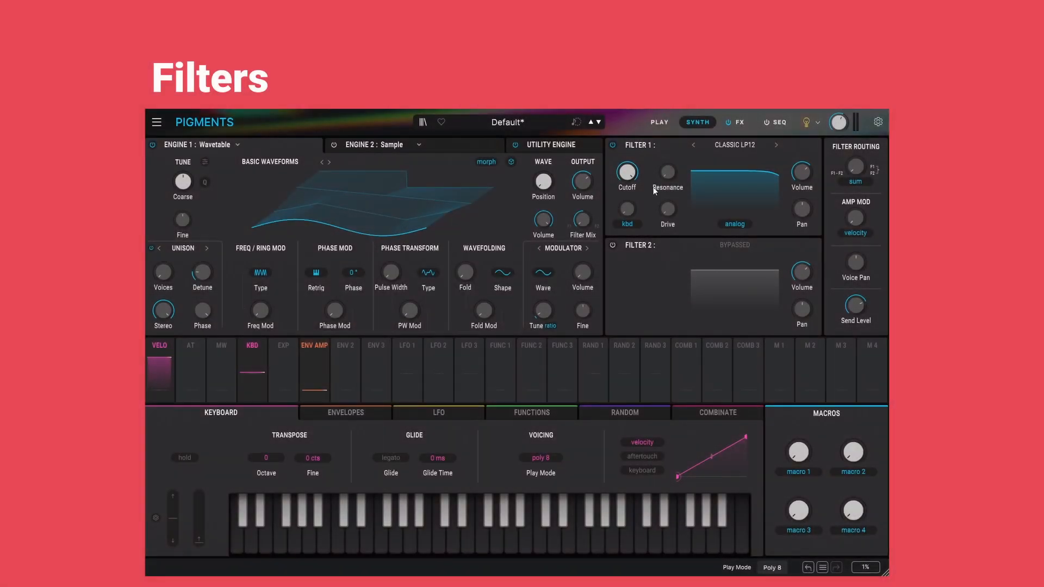
# Change Filter 1's type to Cluster Peak 9 and lower its Cutoff to bring the peaks toward the middle of the spectrum.
pyautogui.click(736, 144)
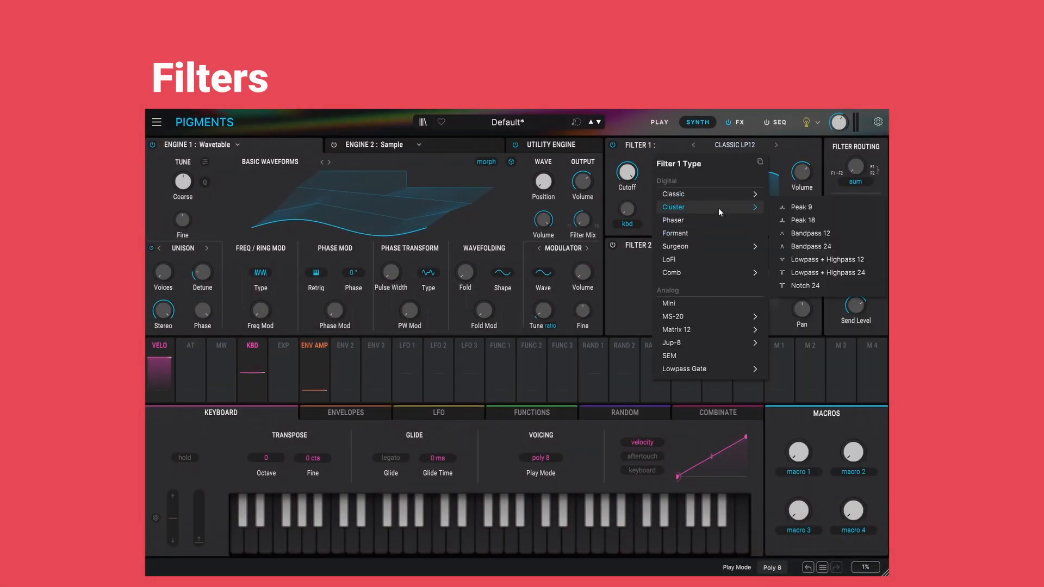
pyautogui.moveTo(696, 208)
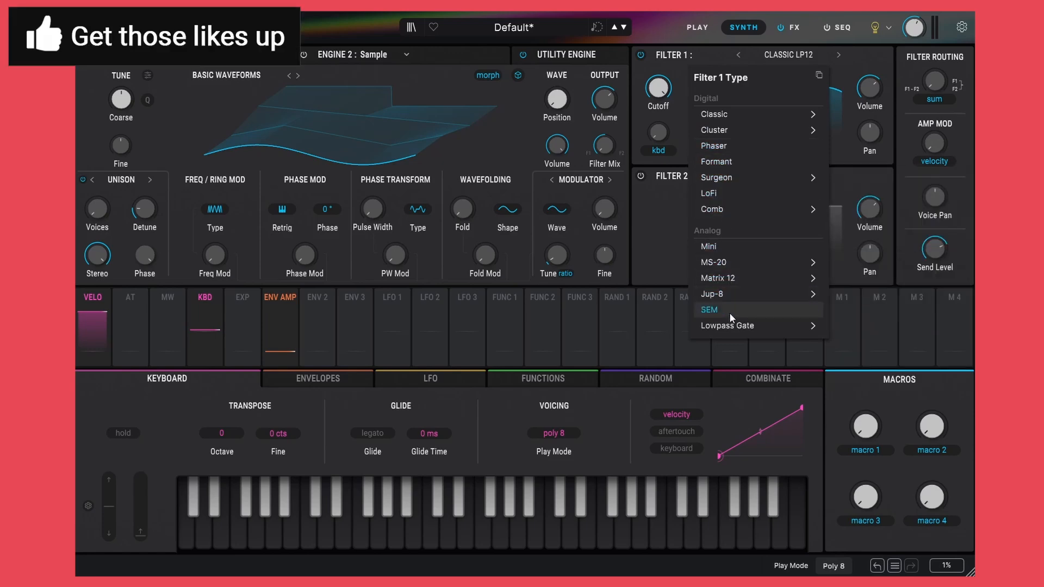
pyautogui.moveTo(732, 214)
pyautogui.moveTo(729, 130)
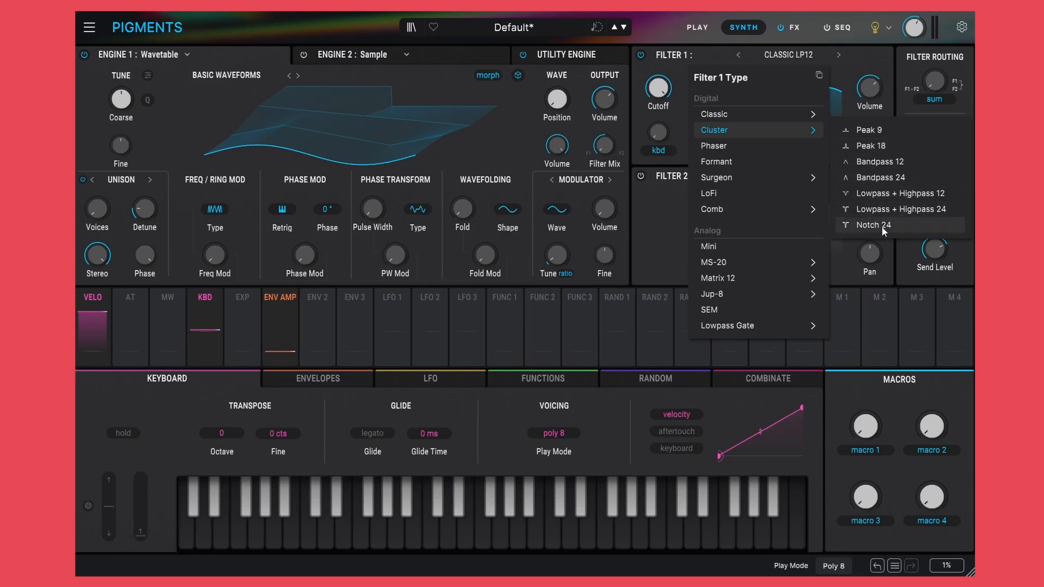
pyautogui.click(881, 131)
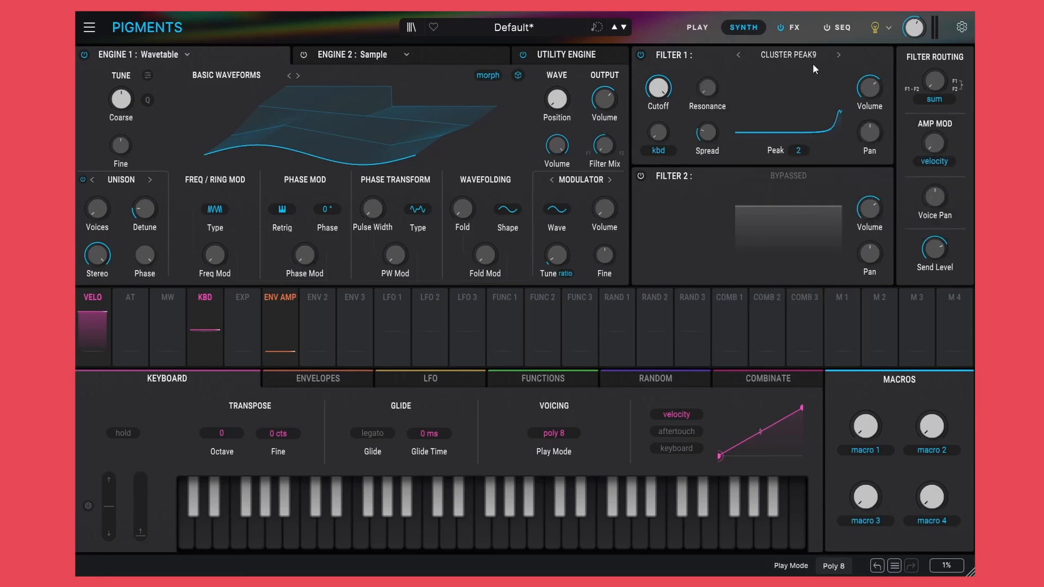
pyautogui.moveTo(661, 88); pyautogui.dragTo(660, 112)
# Step Filter 1 through the Cluster modes from Peak 18 up to Lowpass + Highpass 12, and go back to Peak 18.
pyautogui.click(837, 56)
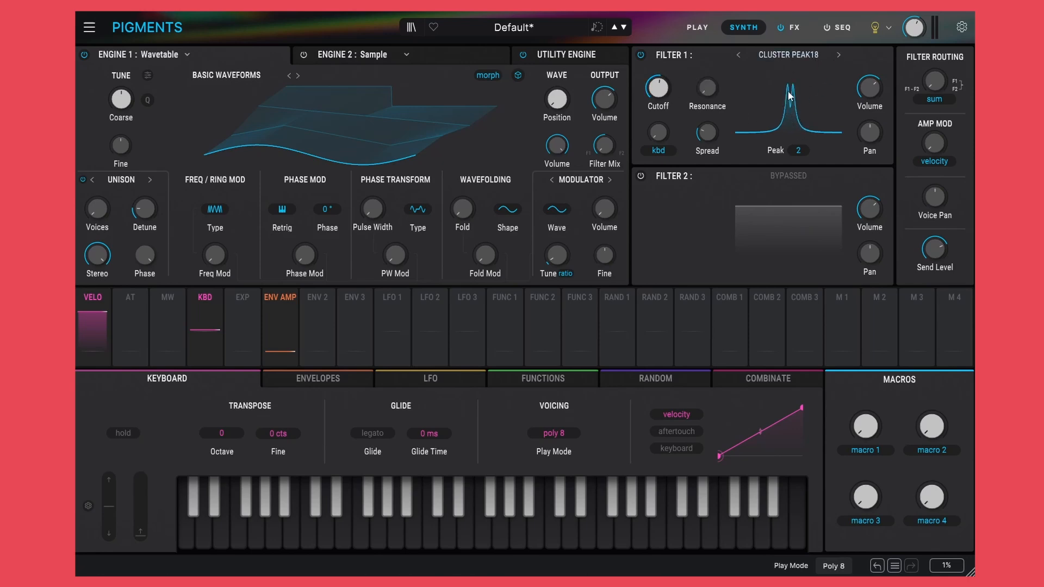
pyautogui.click(838, 55)
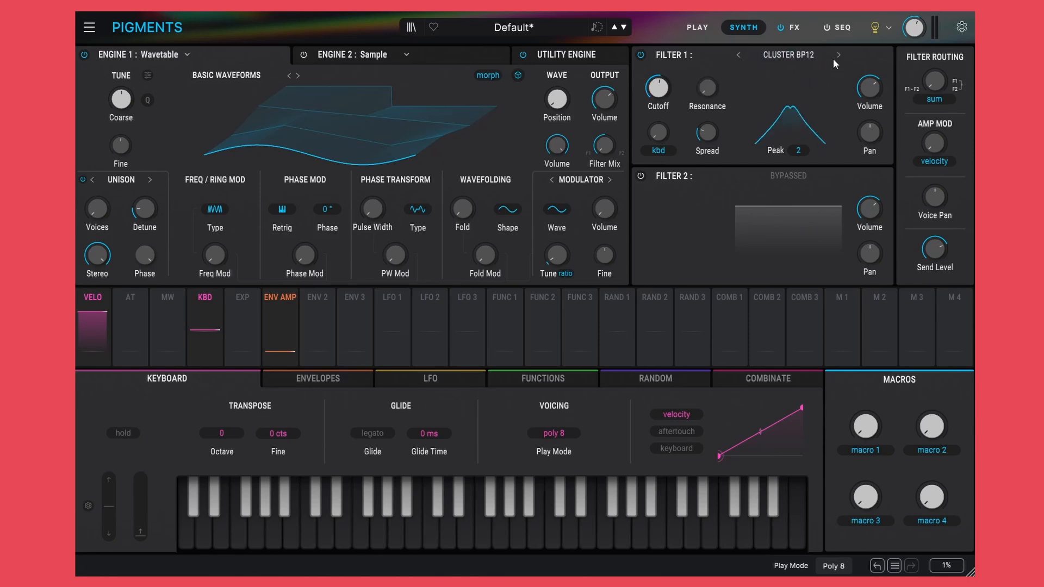
pyautogui.click(838, 55)
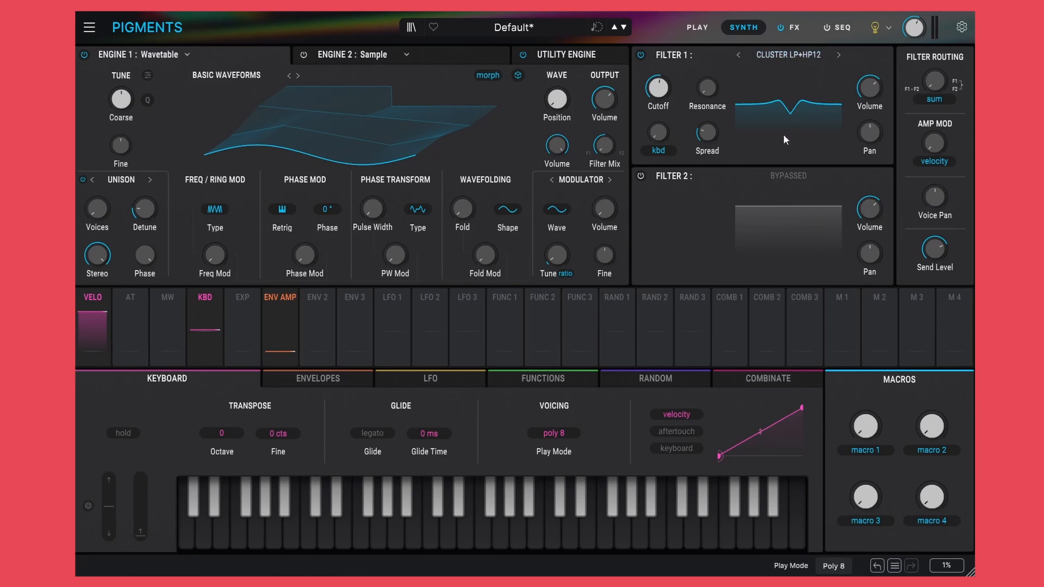
pyautogui.click(739, 56)
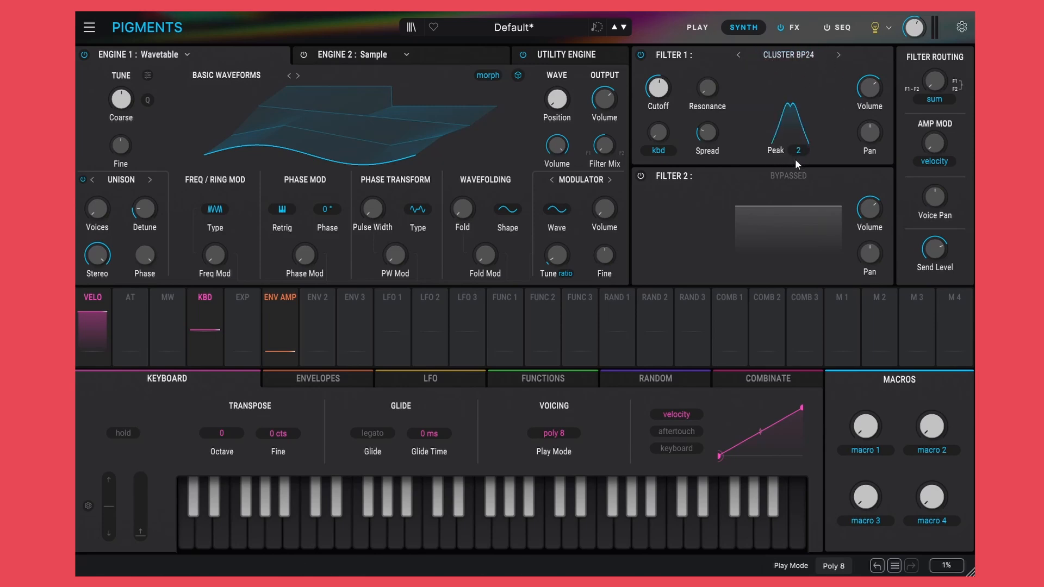
pyautogui.click(739, 55)
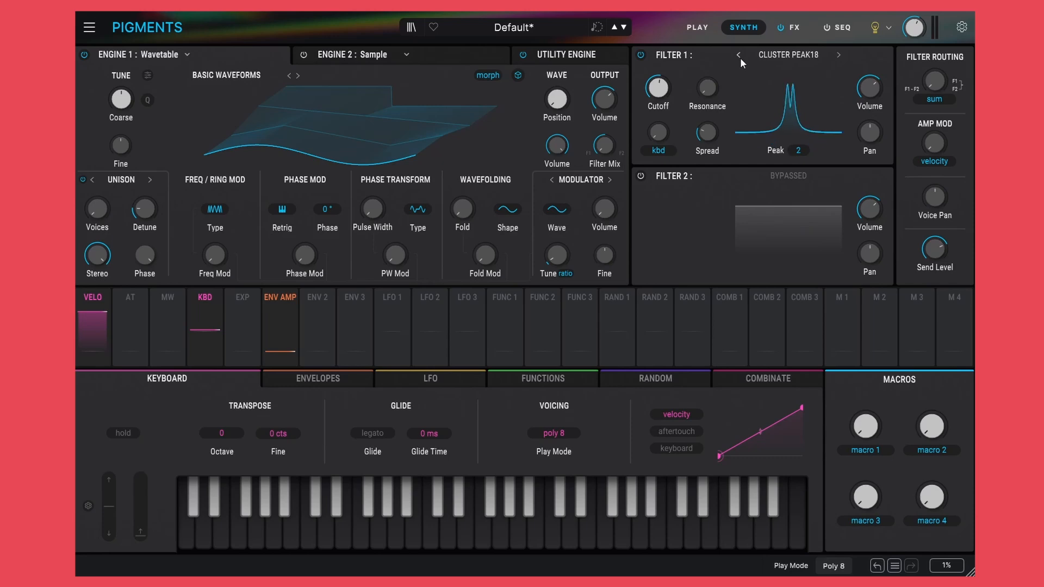
# Set Filter 1 to the Cluster Peak 9 type with 5 peaks.
pyautogui.click(781, 56)
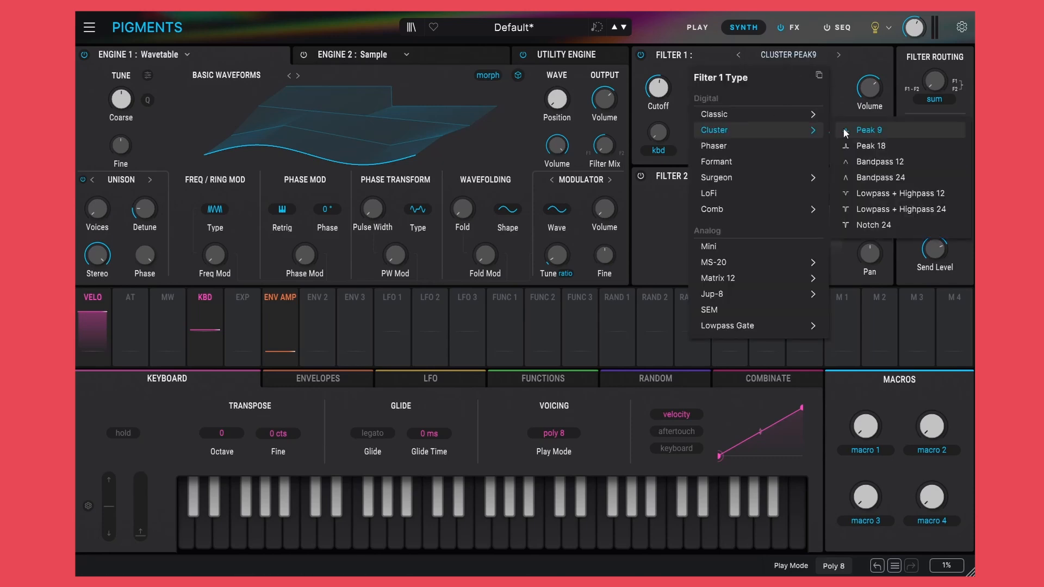
pyautogui.click(870, 131)
pyautogui.moveTo(658, 88); pyautogui.dragTo(658, 75)
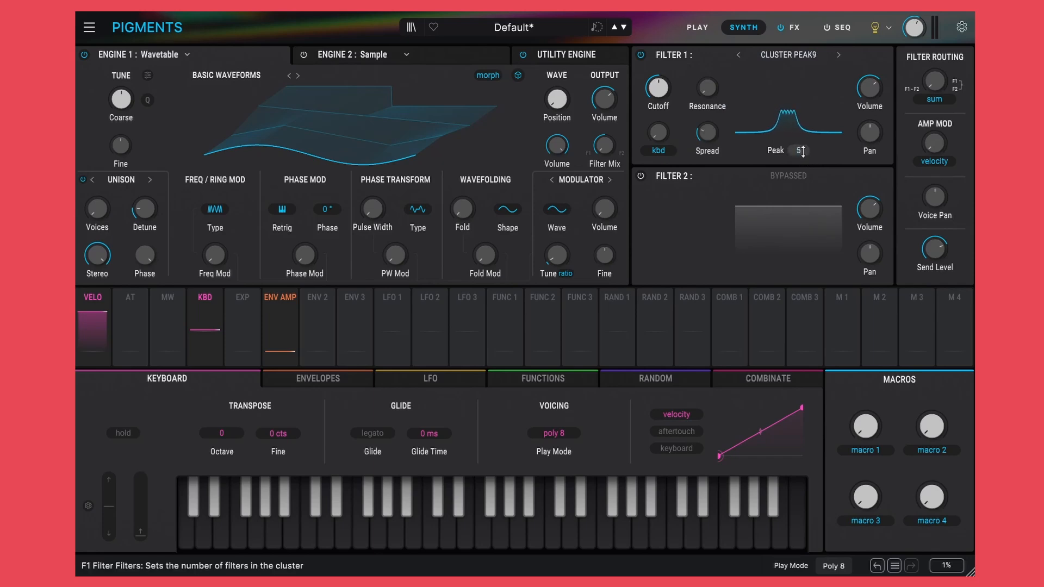
# Try the Cluster Lowpass + Highpass 12 type on Filter 1, returning to Cluster Peak 9.
pyautogui.click(804, 124)
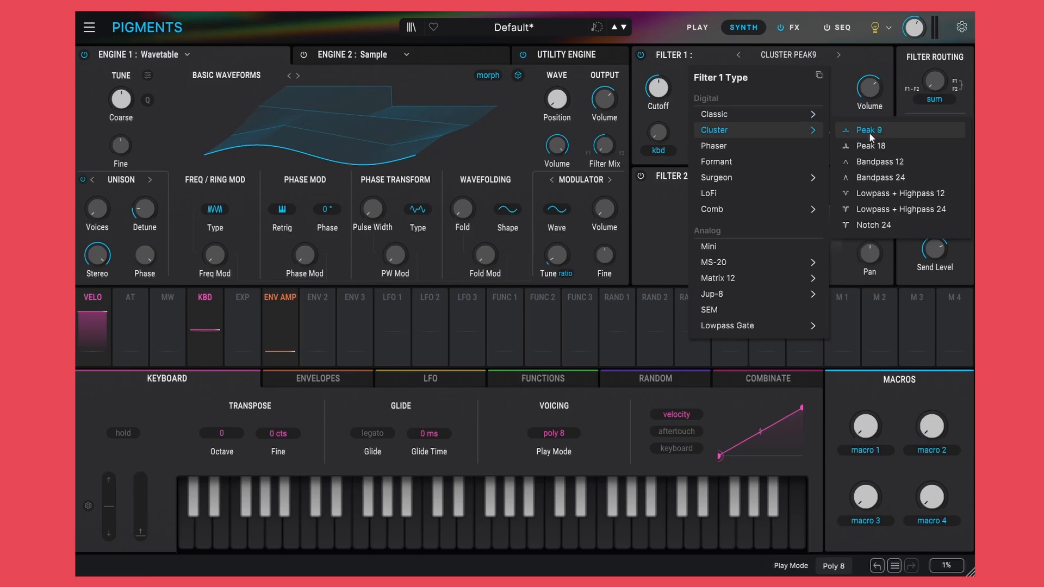
pyautogui.click(889, 195)
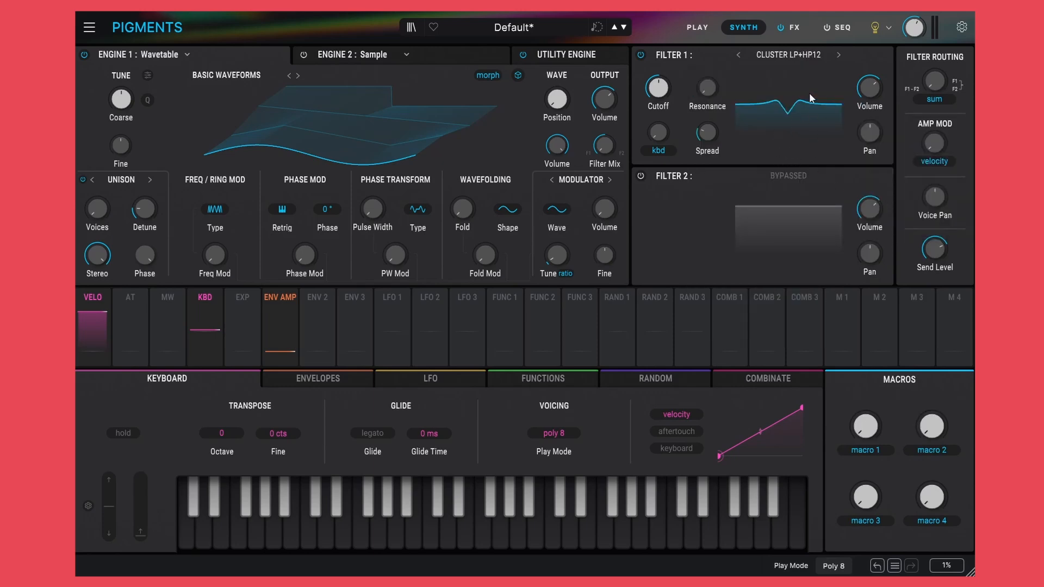
pyautogui.click(797, 54)
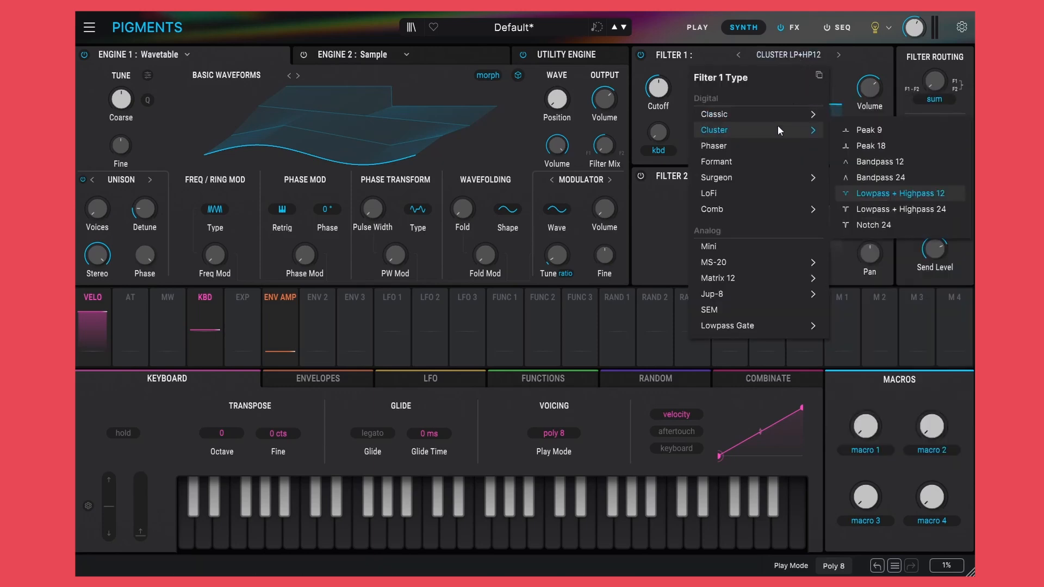
pyautogui.click(875, 129)
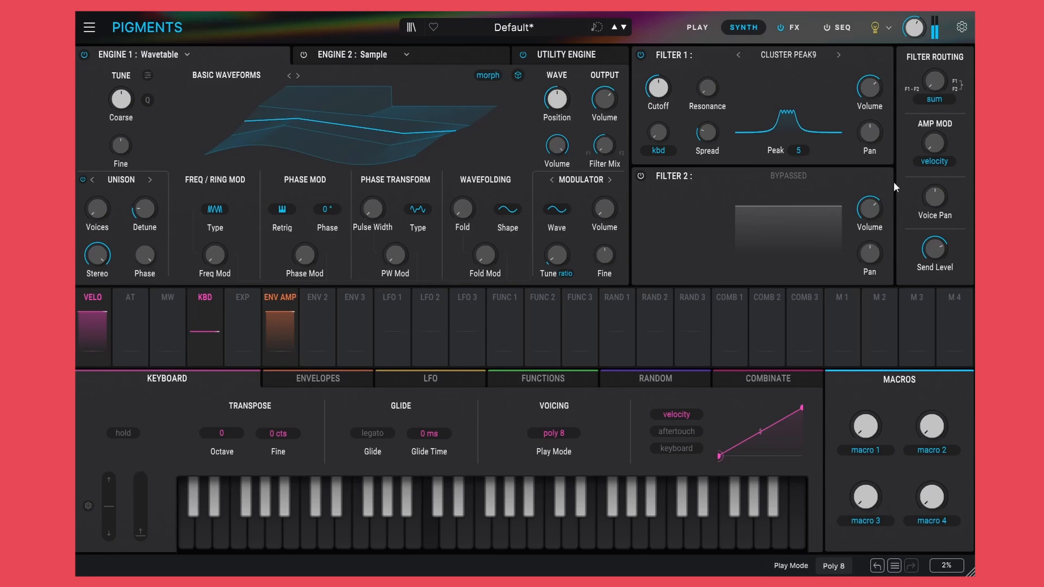
# Widen Filter 1's spread, raise its resonance and lower its cutoff to about 216 Hz.
pyautogui.moveTo(657, 87)
pyautogui.mouseDown()
pyautogui.moveTo(658, 129)
pyautogui.moveTo(658, 101)
pyautogui.mouseUp()
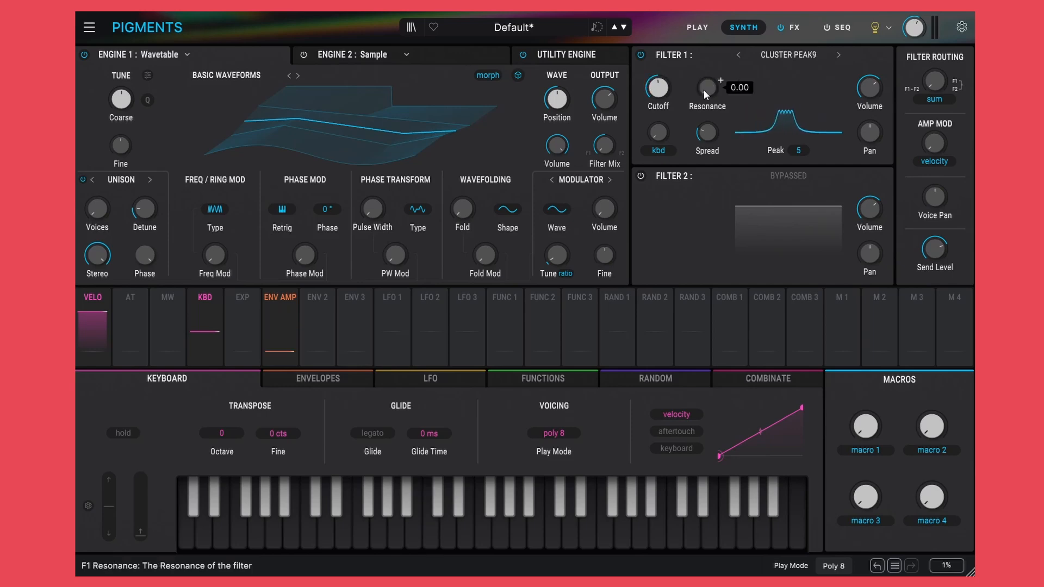
pyautogui.click(785, 57)
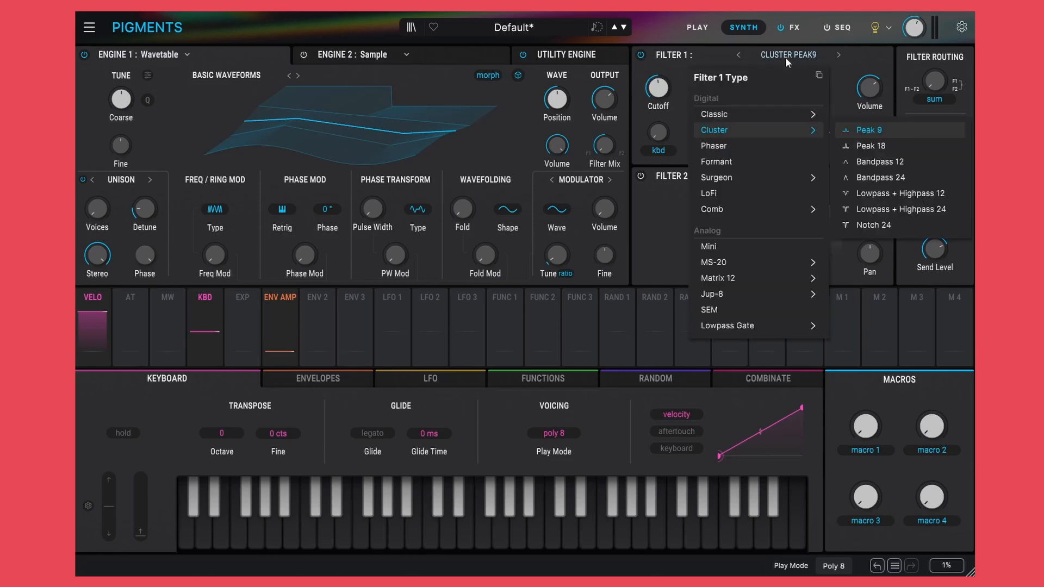
pyautogui.click(719, 54)
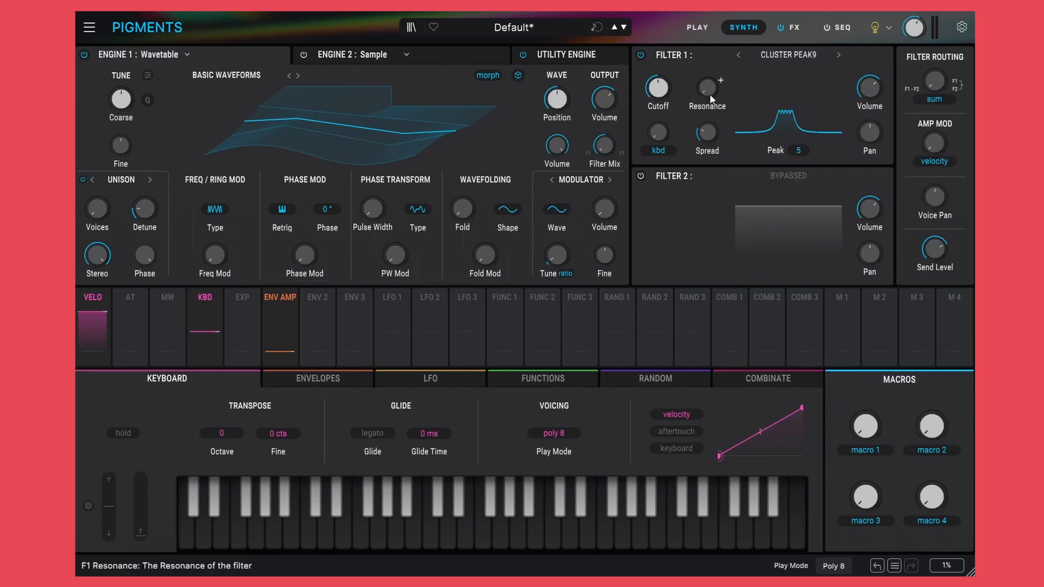
pyautogui.moveTo(708, 136); pyautogui.dragTo(709, 121)
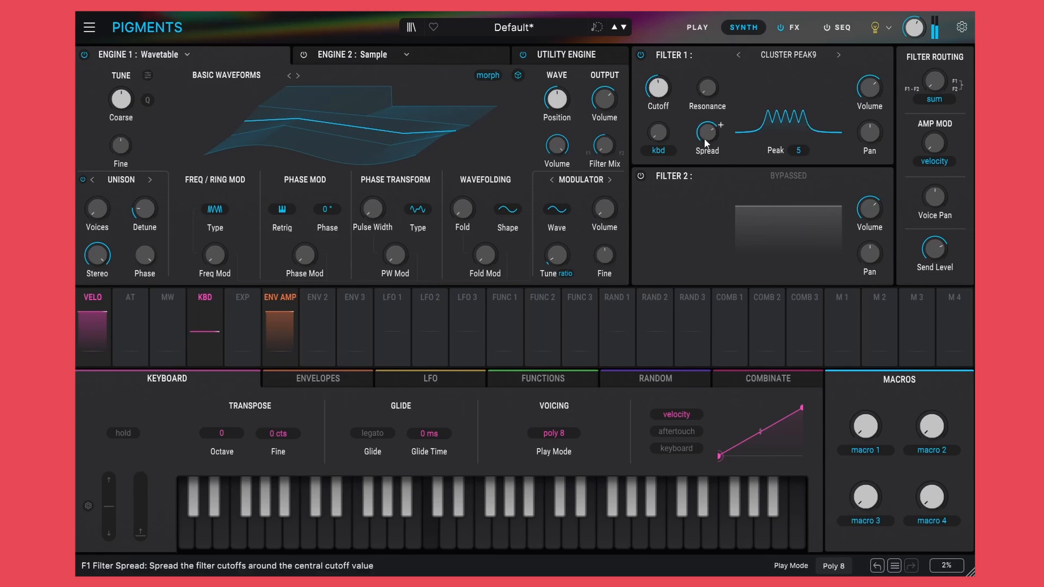
pyautogui.moveTo(707, 132)
pyautogui.mouseDown()
pyautogui.moveTo(706, 140)
pyautogui.moveTo(721, 129)
pyautogui.moveTo(706, 140)
pyautogui.moveTo(705, 126)
pyautogui.mouseUp()
pyautogui.moveTo(720, 85); pyautogui.dragTo(673, 79)
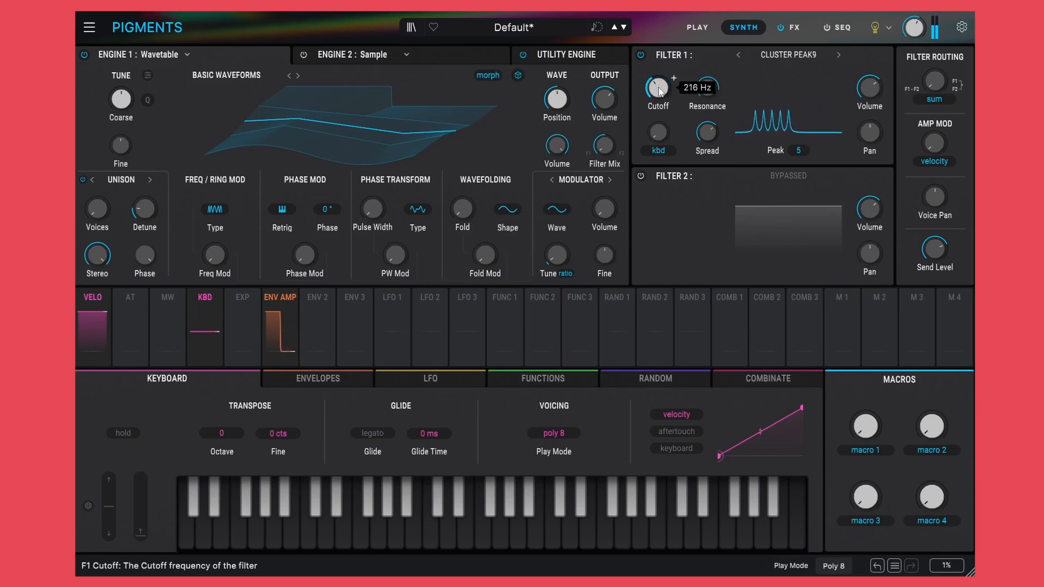
# Switch Filter 1 to Cluster Peak 18, raise its cutoff and adjust its spread.
pyautogui.click(839, 54)
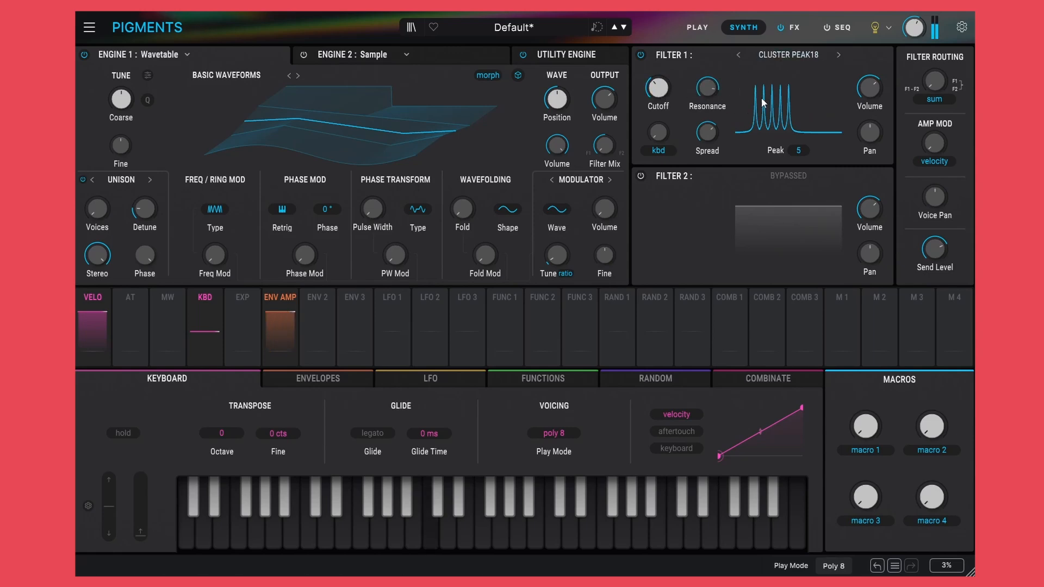
pyautogui.moveTo(661, 90); pyautogui.dragTo(662, 77)
pyautogui.moveTo(707, 132); pyautogui.dragTo(707, 120)
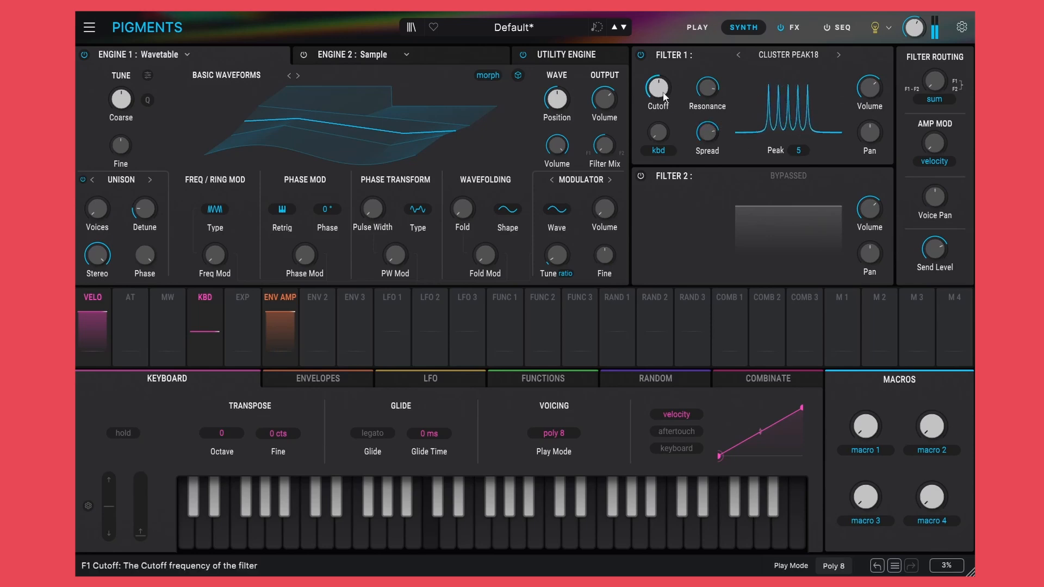
pyautogui.moveTo(658, 88); pyautogui.dragTo(658, 84)
# Switch Filter 1 to Cluster BP12, adjust its cutoff and spread, and set its resonance to 0.996.
pyautogui.click(838, 55)
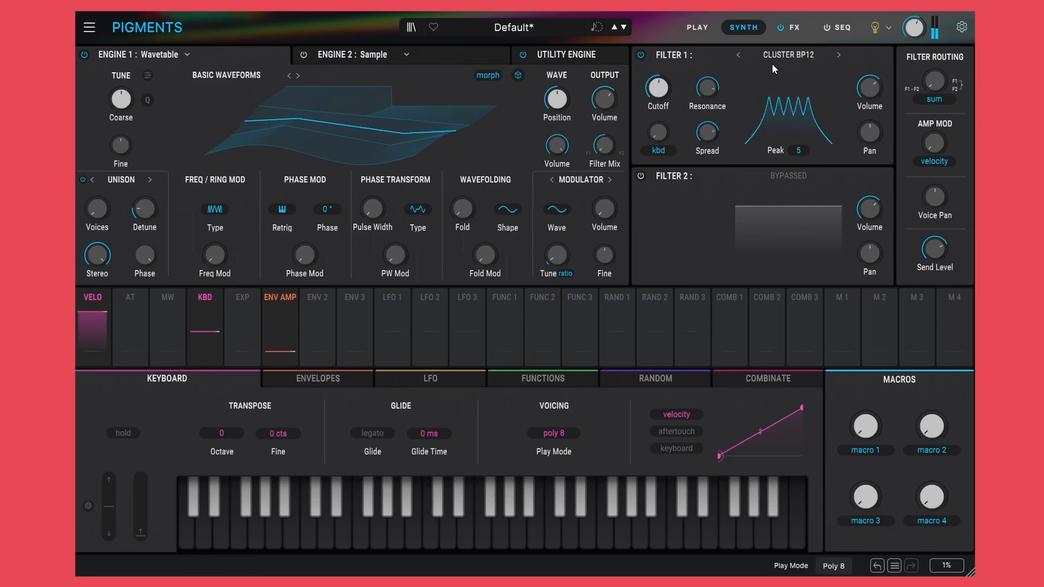
pyautogui.moveTo(658, 87); pyautogui.dragTo(658, 94)
pyautogui.moveTo(707, 132); pyautogui.dragTo(720, 124)
pyautogui.moveTo(720, 82); pyautogui.dragTo(721, 80)
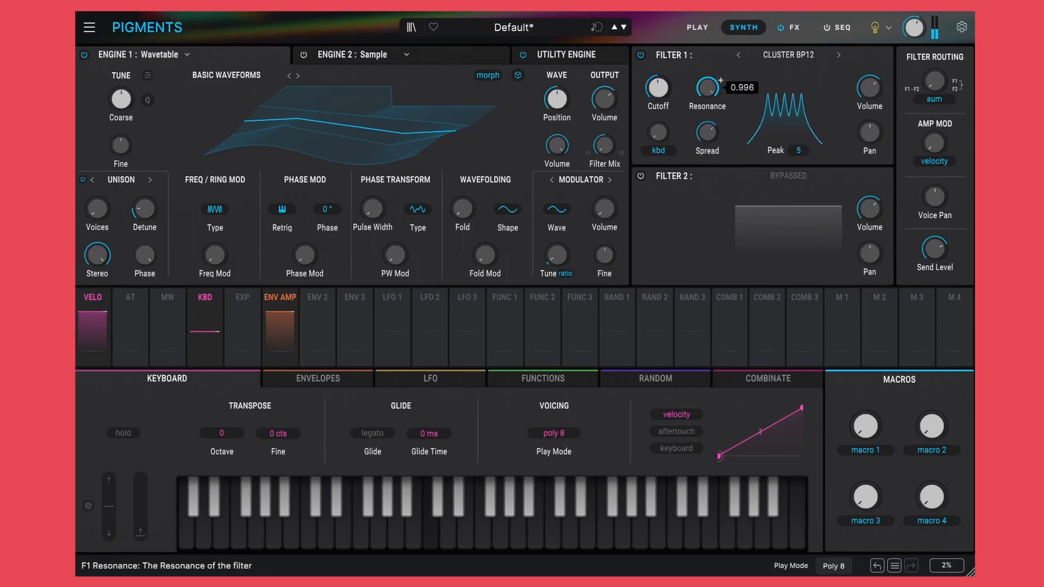
# Advance Filter 1 through Cluster BP24 to Cluster LP+HP12 and adjust its resonance and spread.
pyautogui.click(839, 54)
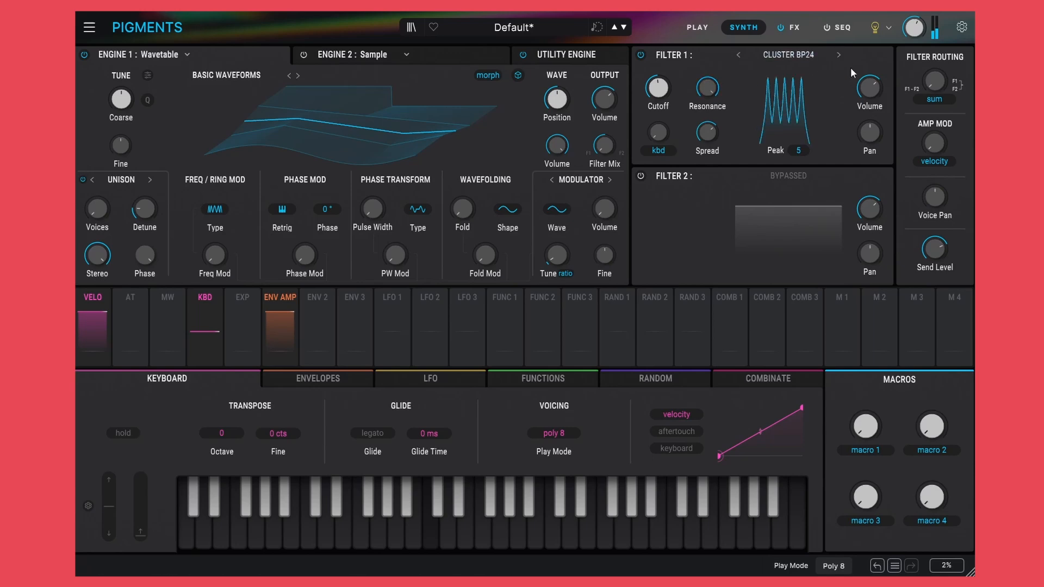
pyautogui.click(838, 54)
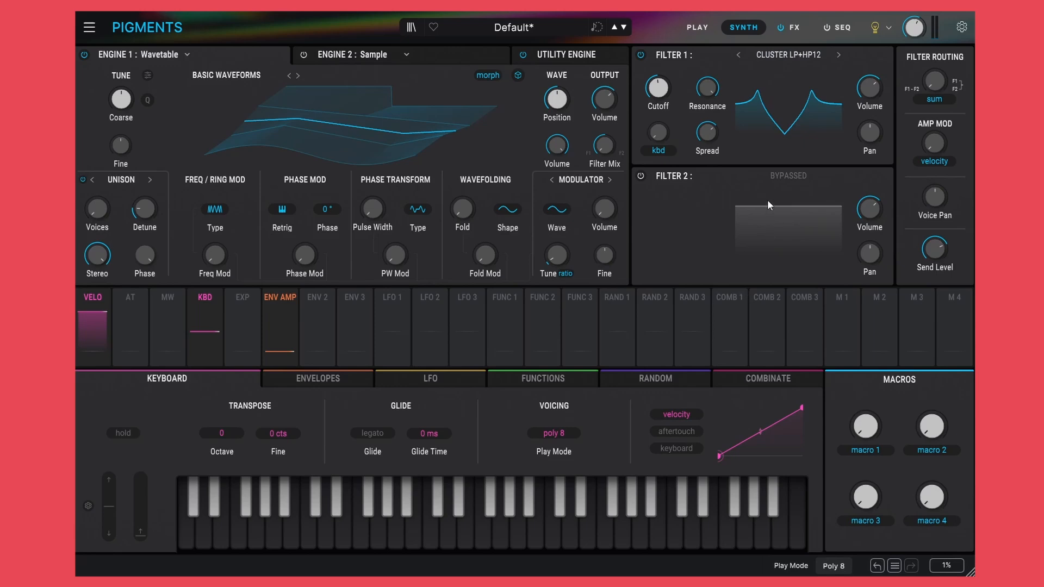
pyautogui.moveTo(715, 83); pyautogui.dragTo(716, 98)
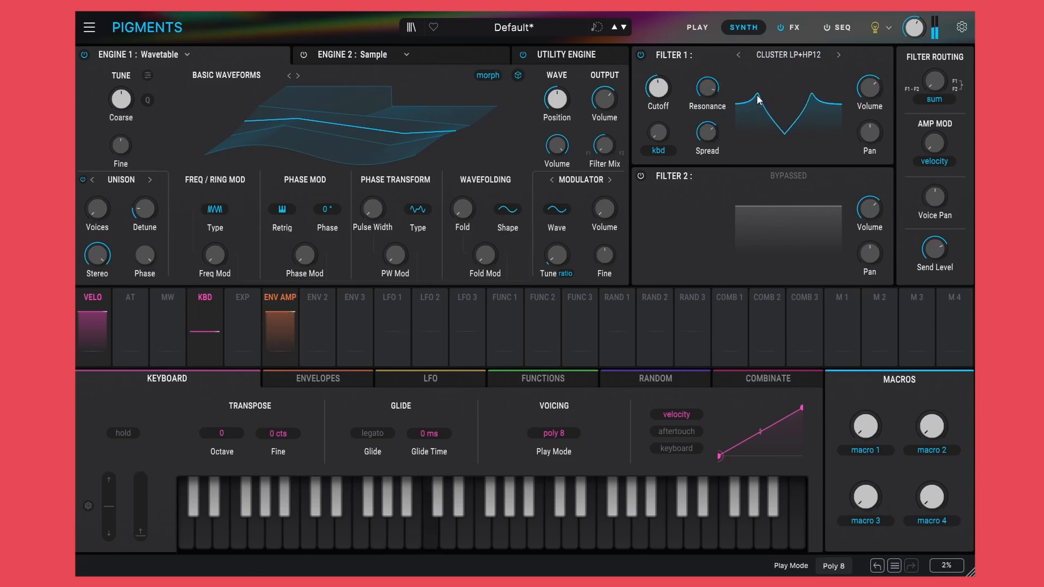
pyautogui.moveTo(708, 137); pyautogui.dragTo(706, 114)
# Switch Filter 1 to Cluster LP+HP24, lowering its resonance and narrowing its spread.
pyautogui.click(837, 55)
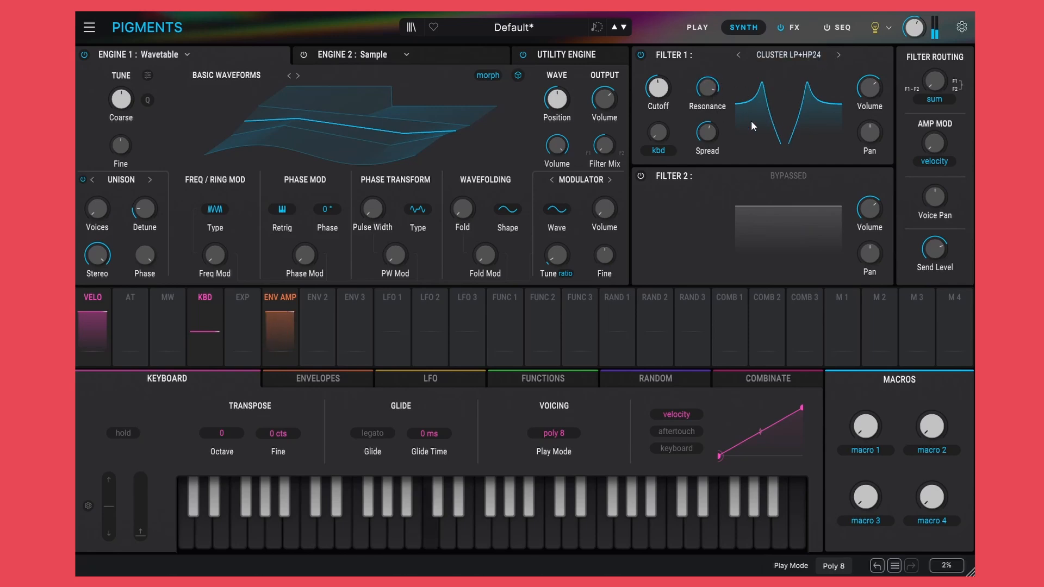
pyautogui.moveTo(721, 80)
pyautogui.moveTo(707, 131); pyautogui.dragTo(707, 102)
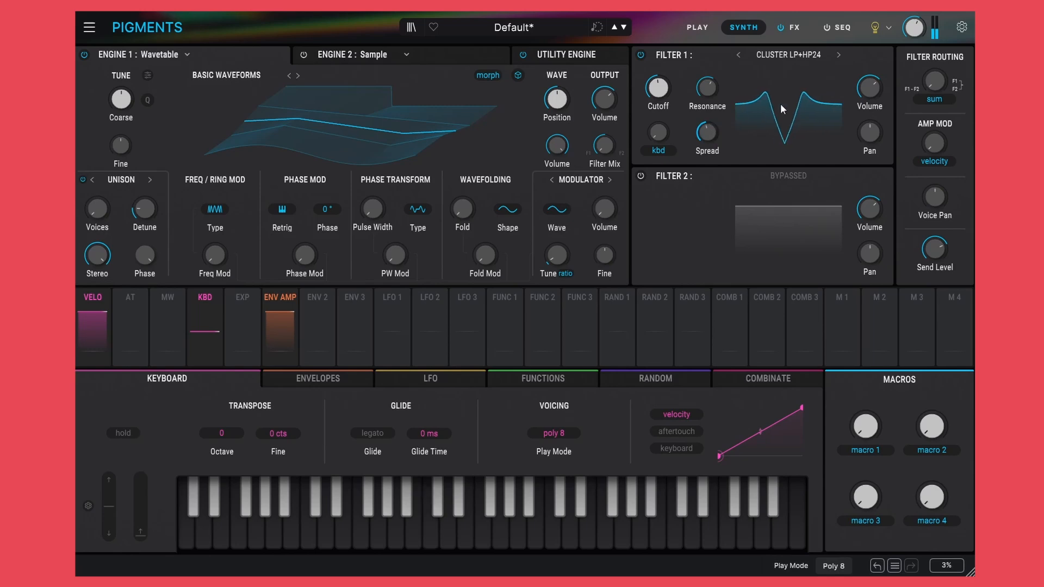
# Switch Filter 1 to Cluster Notch 24 and raise its cutoff.
pyautogui.click(838, 55)
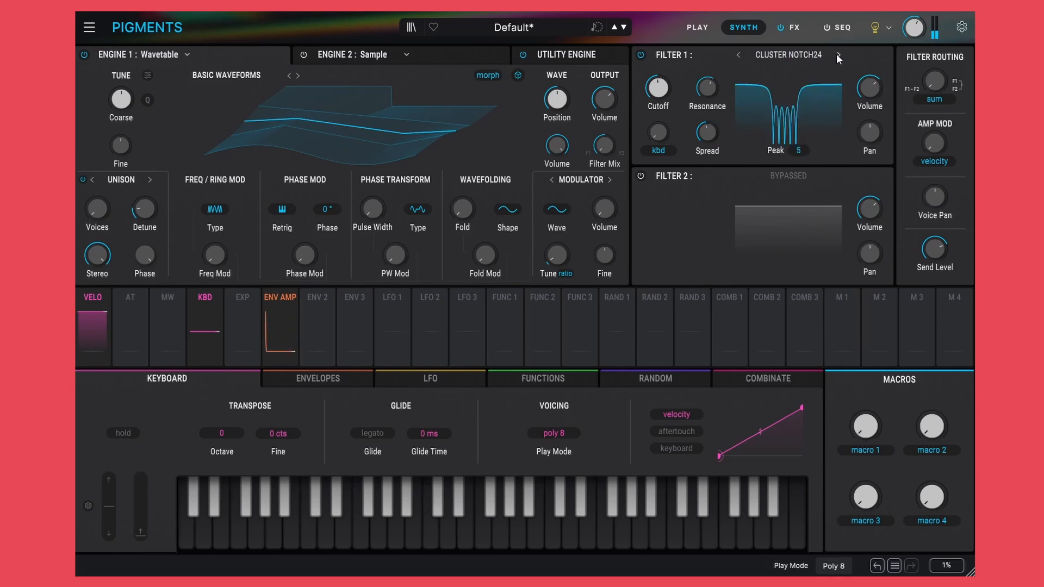
pyautogui.click(807, 55)
pyautogui.click(712, 60)
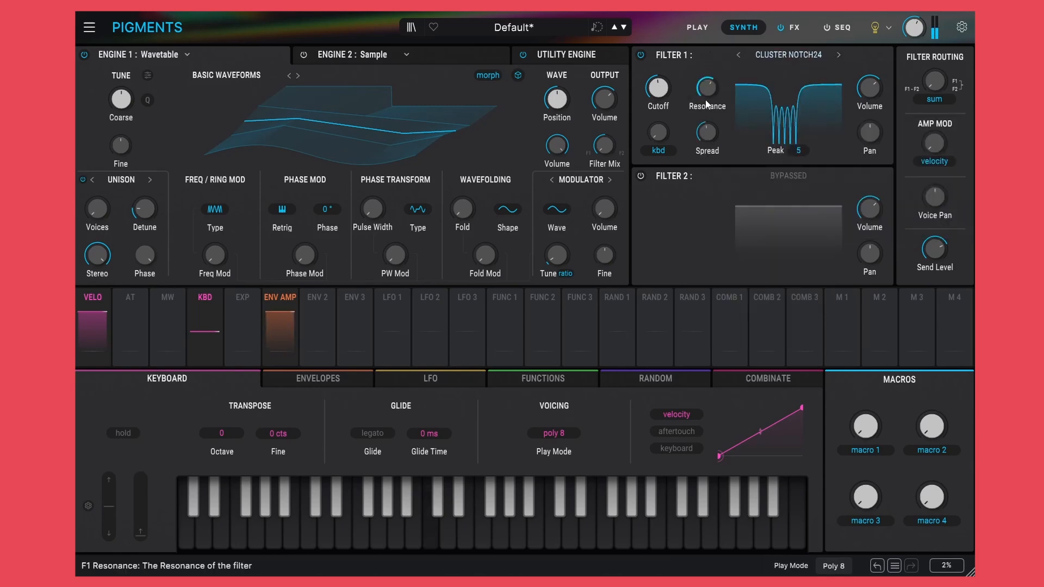
pyautogui.moveTo(706, 87); pyautogui.dragTo(658, 79)
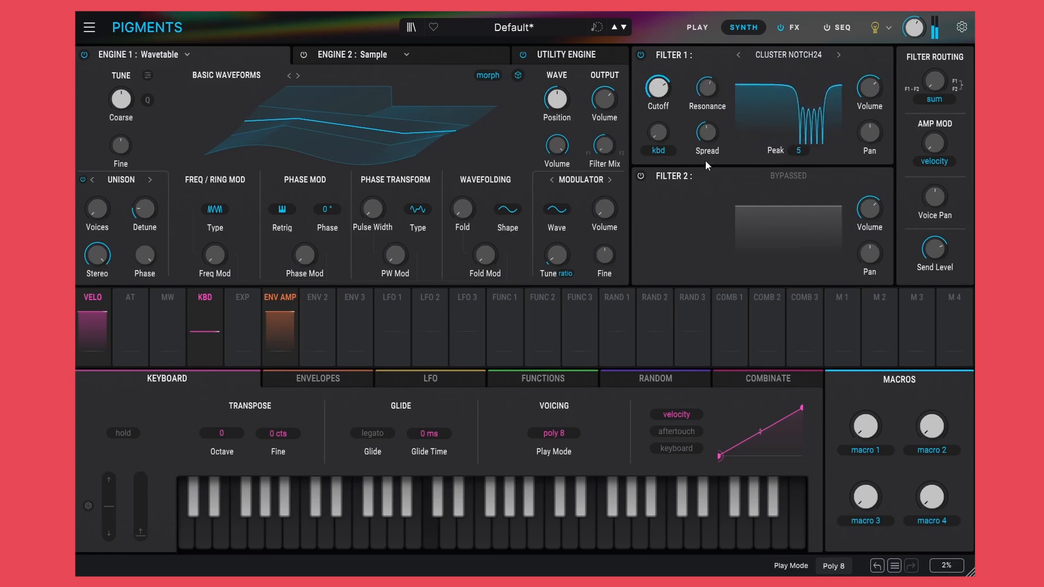
# Enable Filter 2 with the Classic LP12 type, adjust its cutoff and sweep Filter 1's cutoff.
pyautogui.click(641, 176)
pyautogui.moveTo(659, 208); pyautogui.dragTo(659, 217)
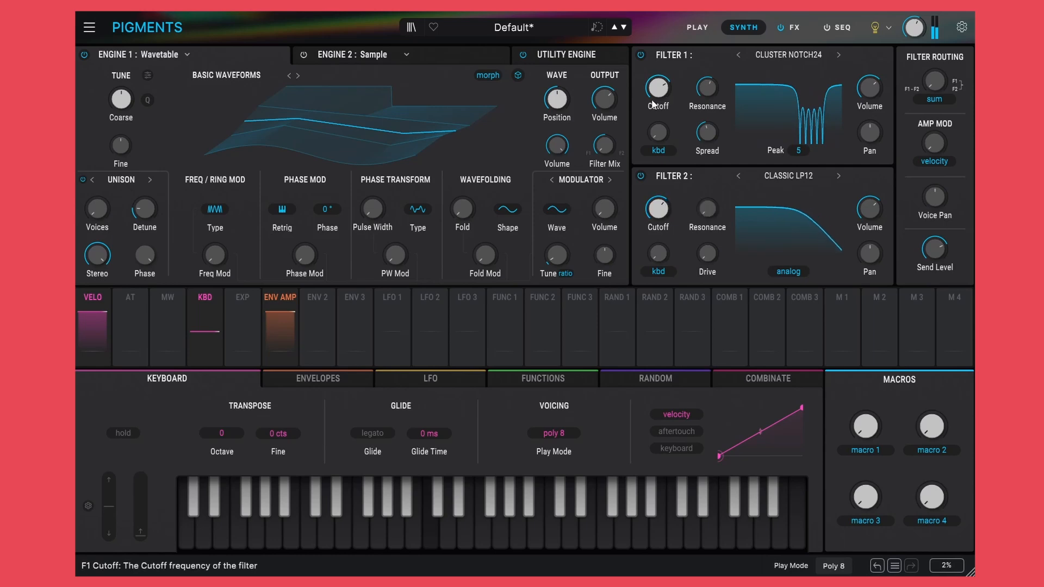
pyautogui.moveTo(656, 90); pyautogui.dragTo(596, 118)
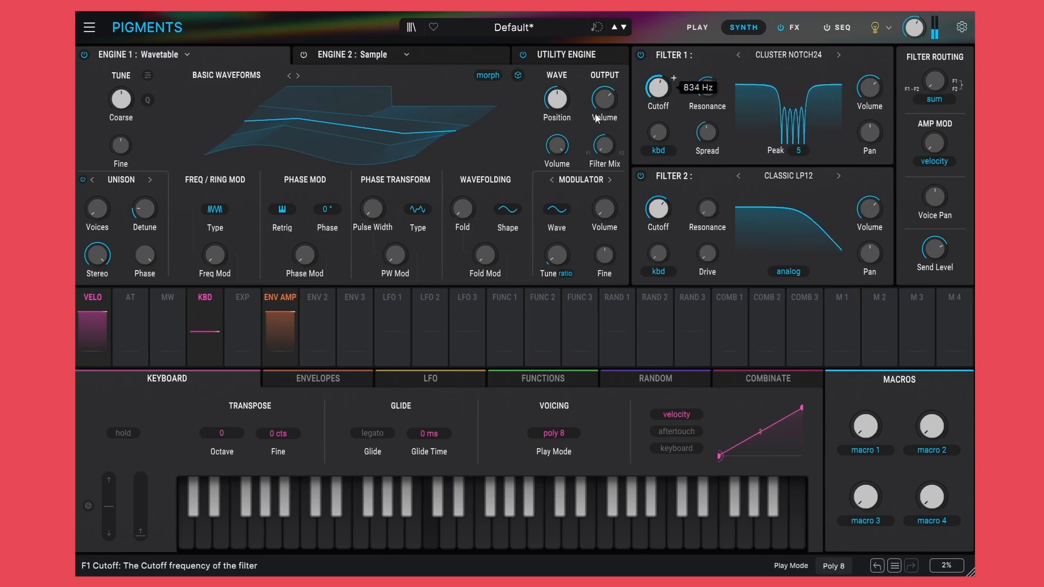
pyautogui.moveTo(655, 210); pyautogui.dragTo(655, 203)
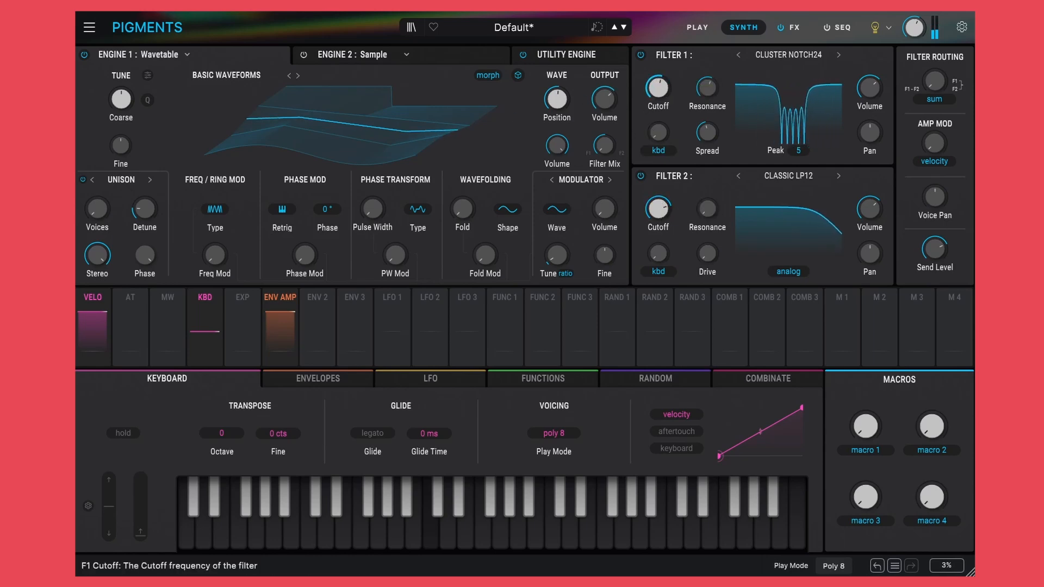
pyautogui.moveTo(658, 87); pyautogui.dragTo(654, 112)
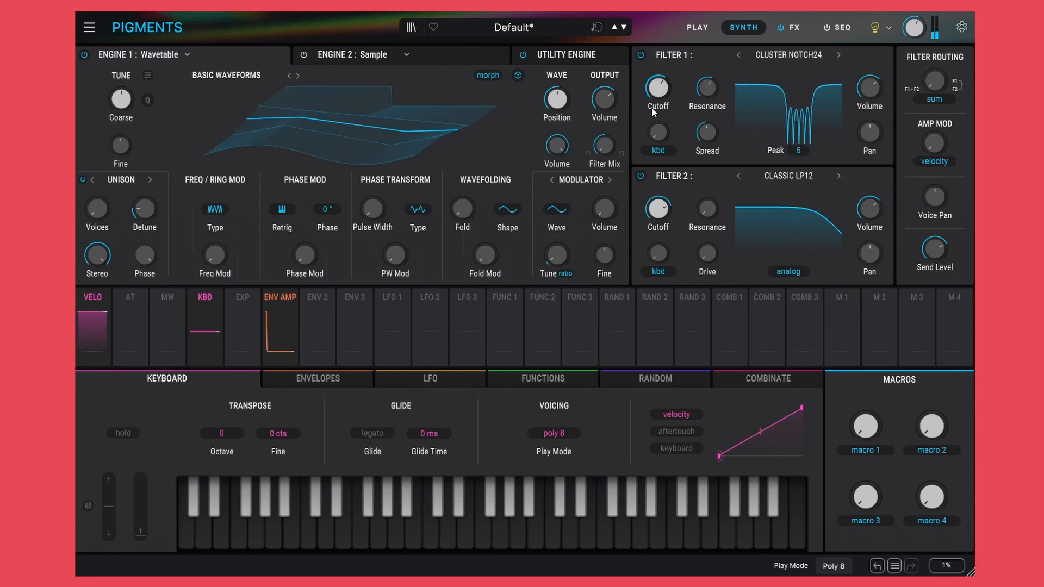
# Lower Filter 1's cutoff to 150 Hz and bypass Filter 2.
pyautogui.moveTo(348, 302)
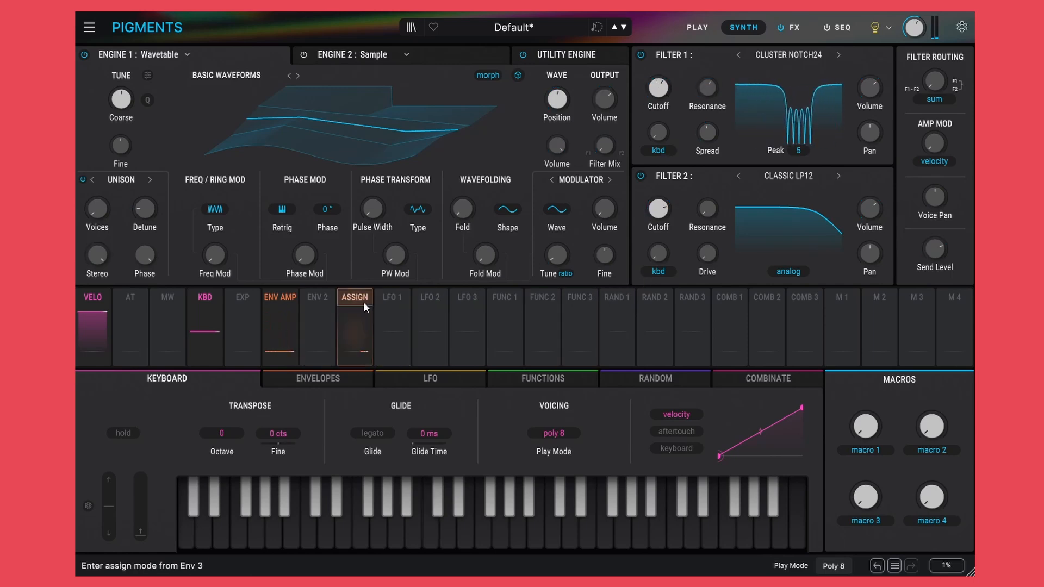
pyautogui.moveTo(549, 307)
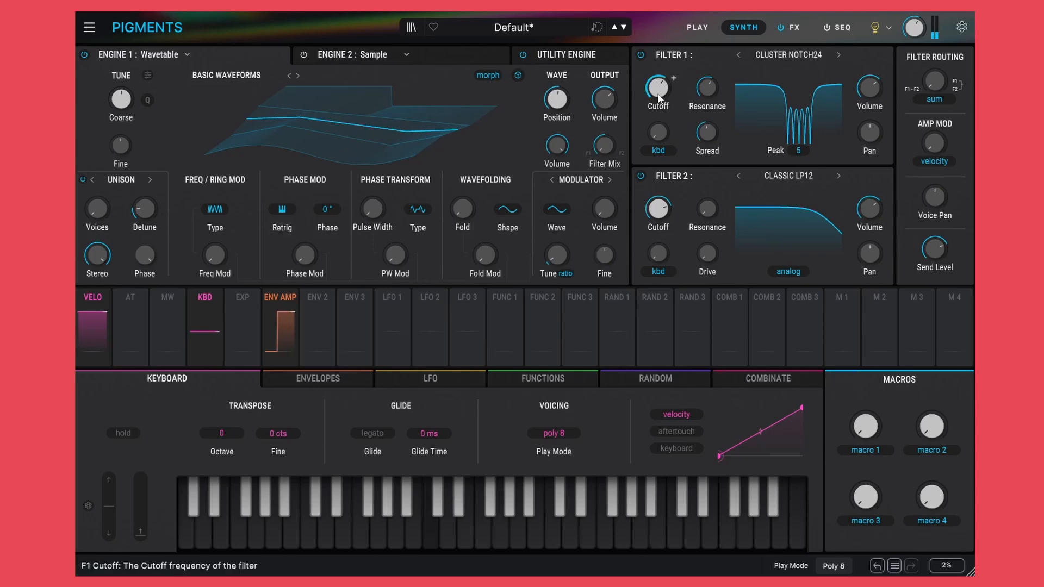
pyautogui.moveTo(659, 88)
pyautogui.mouseDown()
pyautogui.moveTo(659, 68)
pyautogui.moveTo(659, 126)
pyautogui.moveTo(659, 75)
pyautogui.moveTo(659, 87)
pyautogui.mouseUp()
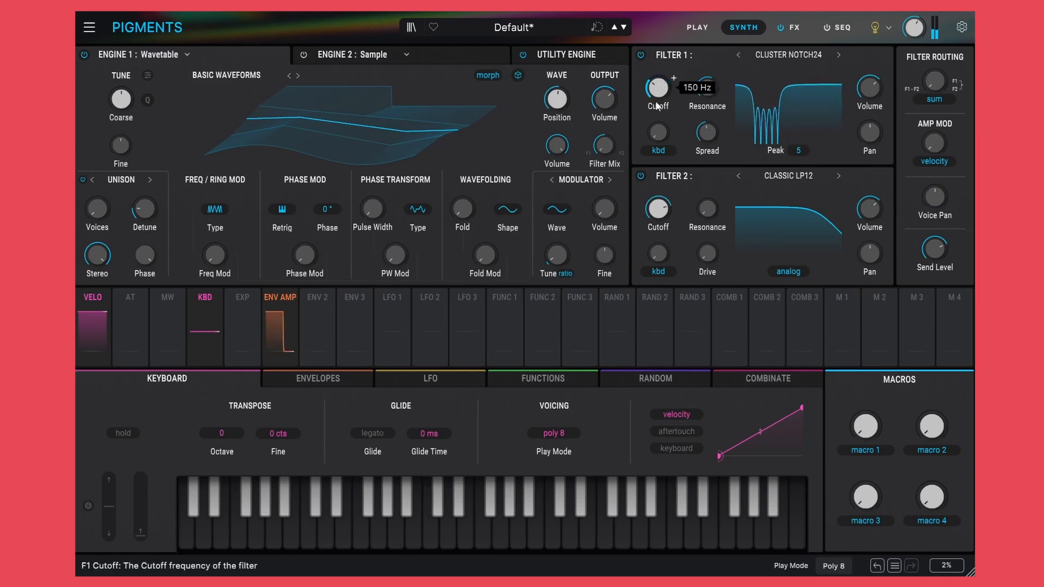
pyautogui.click(640, 175)
# Switch Filter 1 to LoFi and sweep its frequency down to about 4860 Hz and back to 44100 Hz.
pyautogui.click(787, 54)
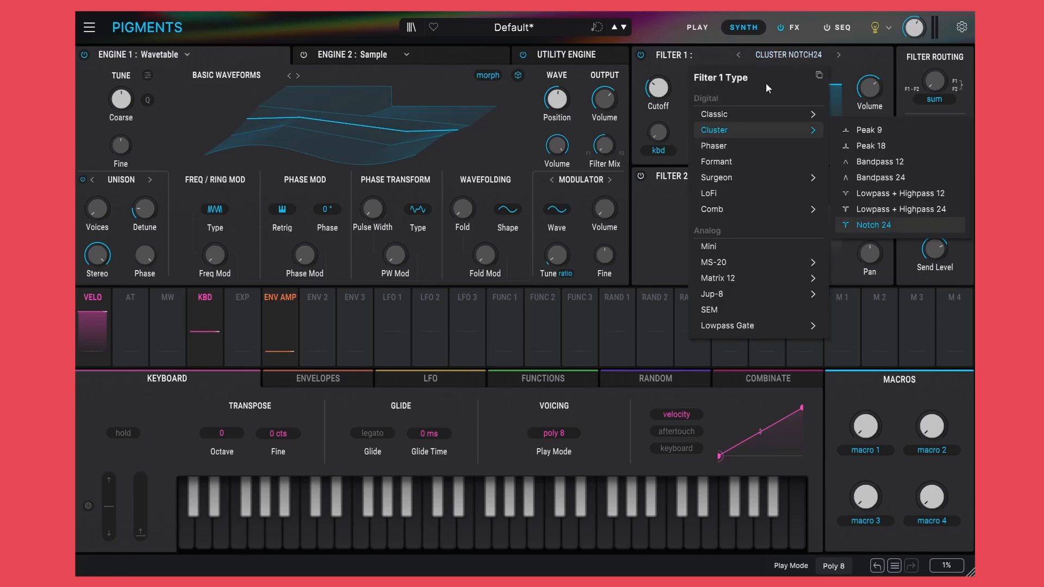
pyautogui.click(708, 193)
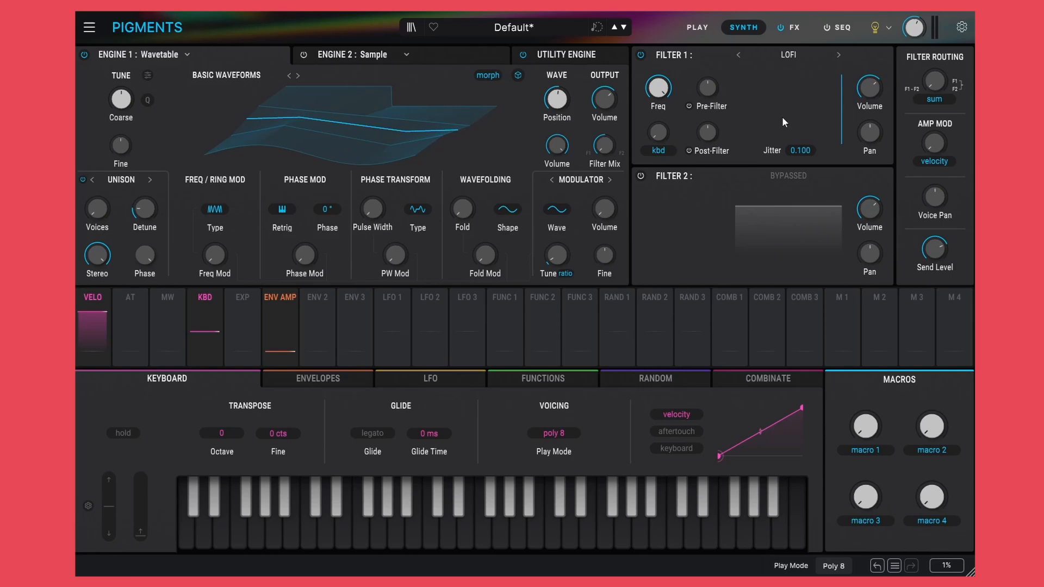
pyautogui.moveTo(657, 98)
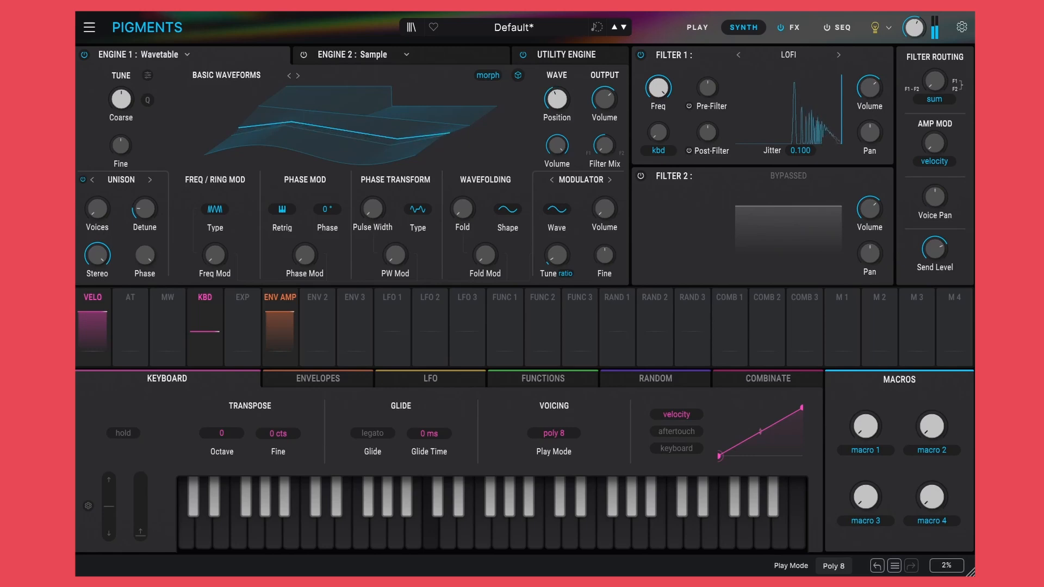
pyautogui.moveTo(674, 78)
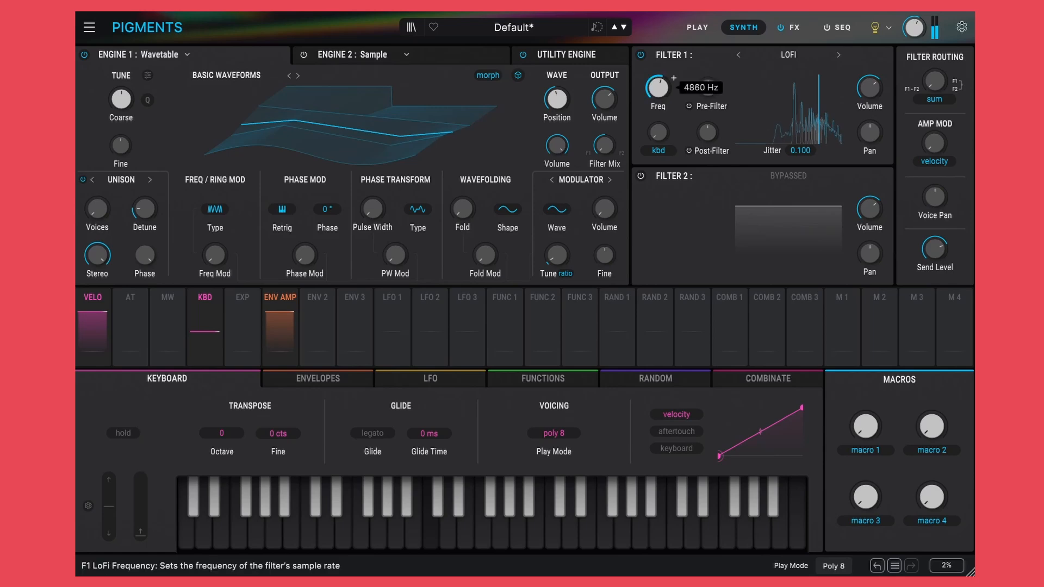
pyautogui.moveTo(658, 88); pyautogui.dragTo(660, 60)
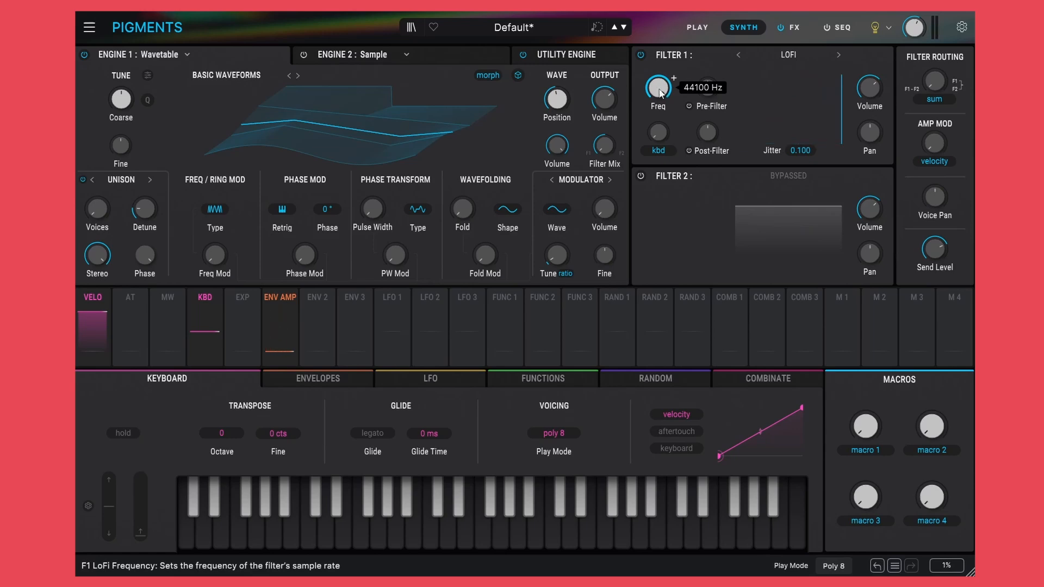
# Raise the LoFi filter's jitter to 1.00 and lower its frequency to about 910 Hz.
pyautogui.doubleClick(804, 150)
pyautogui.moveTo(822, 148); pyautogui.dragTo(812, 136)
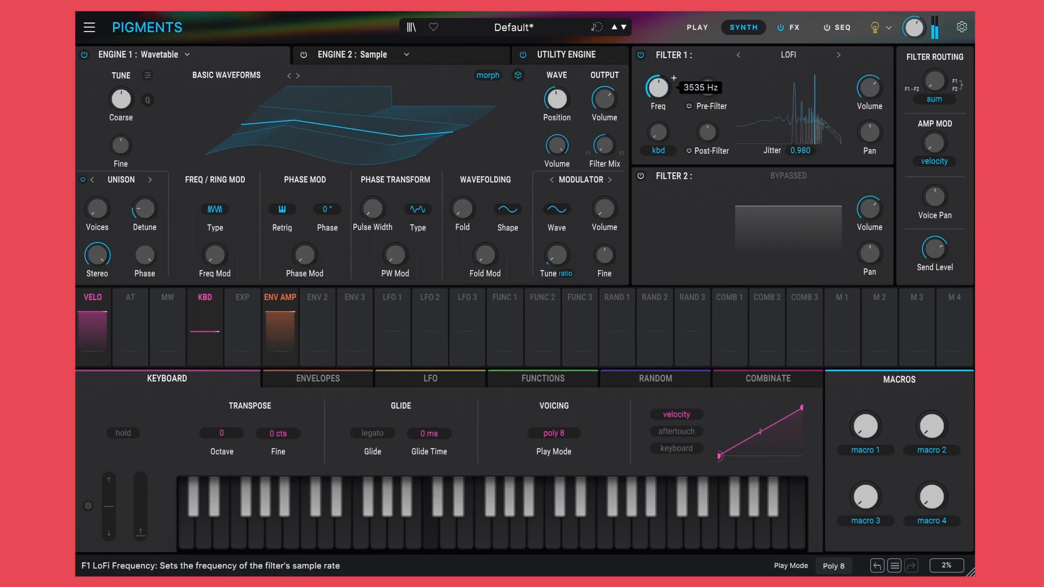
pyautogui.moveTo(800, 152); pyautogui.dragTo(800, 142)
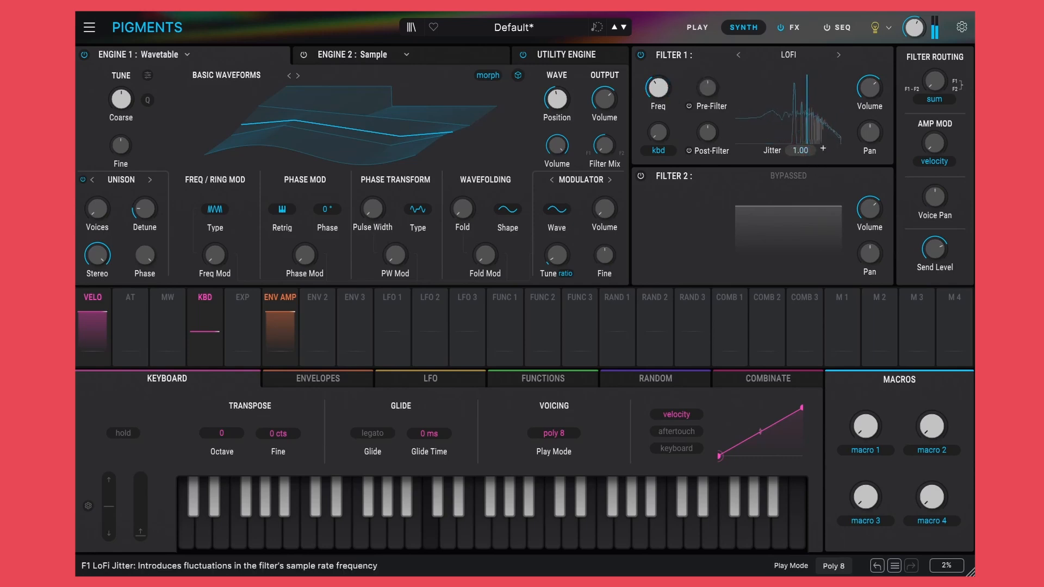
pyautogui.moveTo(672, 75); pyautogui.dragTo(674, 78)
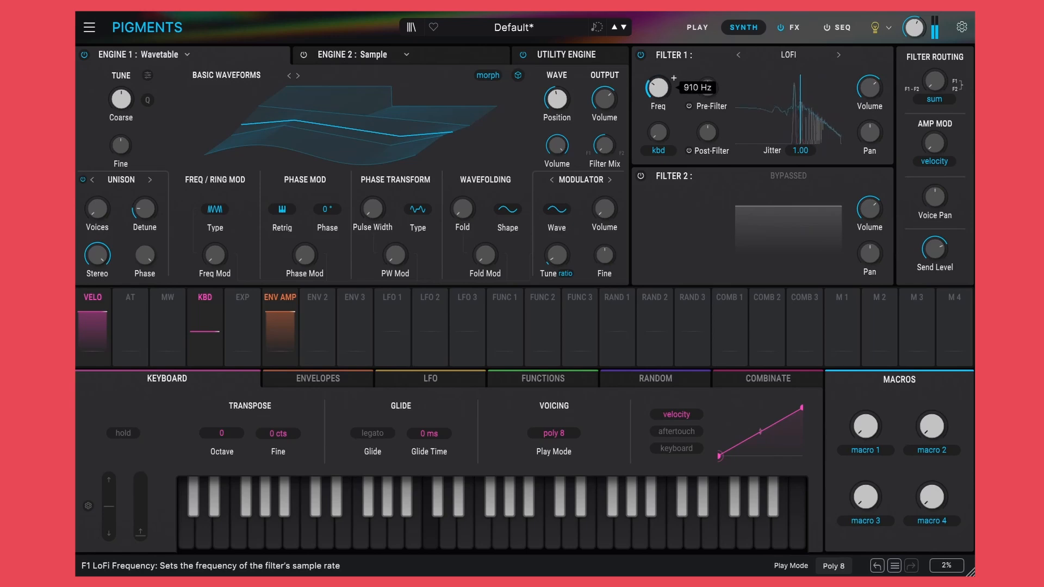
# Reset the LoFi filter's jitter to 0.00 and sweep its frequency, ending near 23133 Hz.
pyautogui.doubleClick(802, 151)
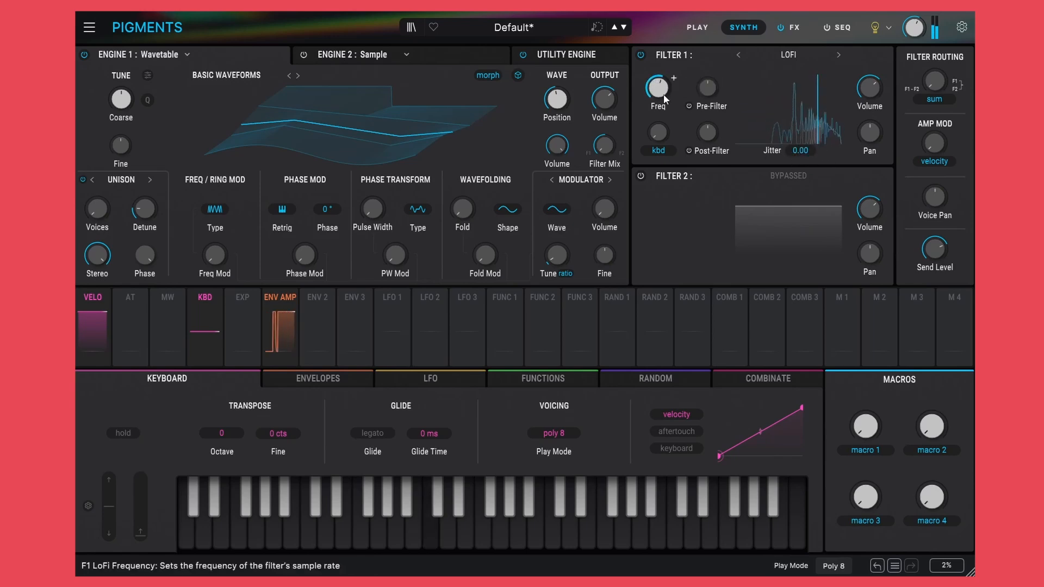
pyautogui.moveTo(663, 93); pyautogui.dragTo(664, 92)
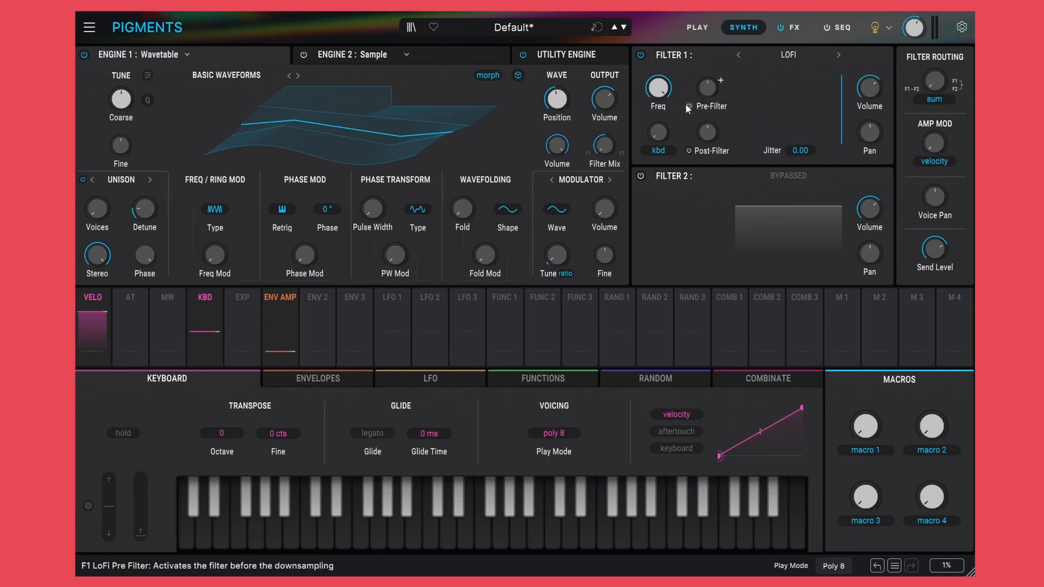
pyautogui.moveTo(661, 91); pyautogui.dragTo(662, 97)
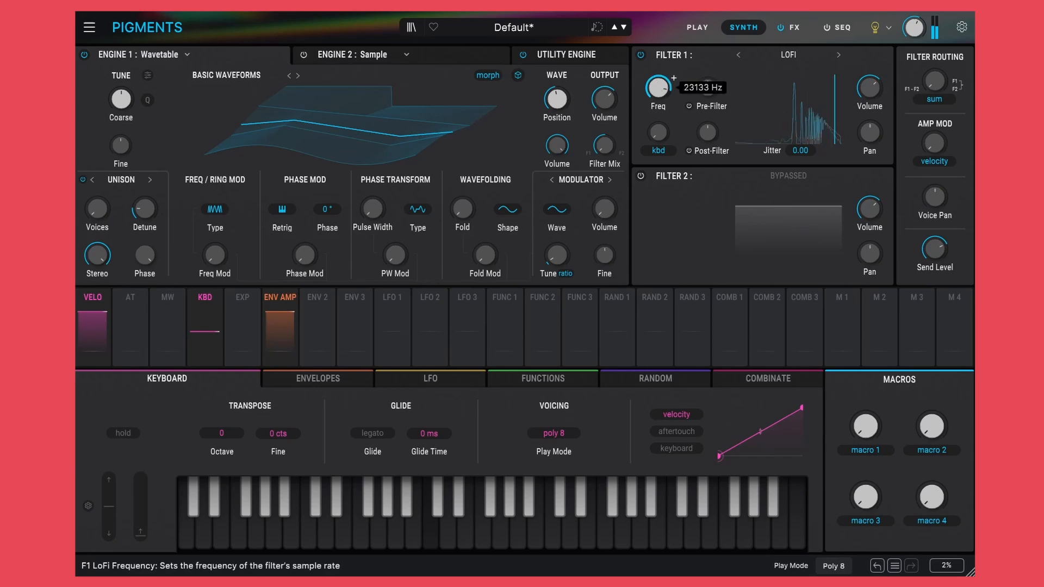
# Enable the LoFi pre-filter and sweep its relative cutoff down to about -0.656 and back up.
pyautogui.click(688, 106)
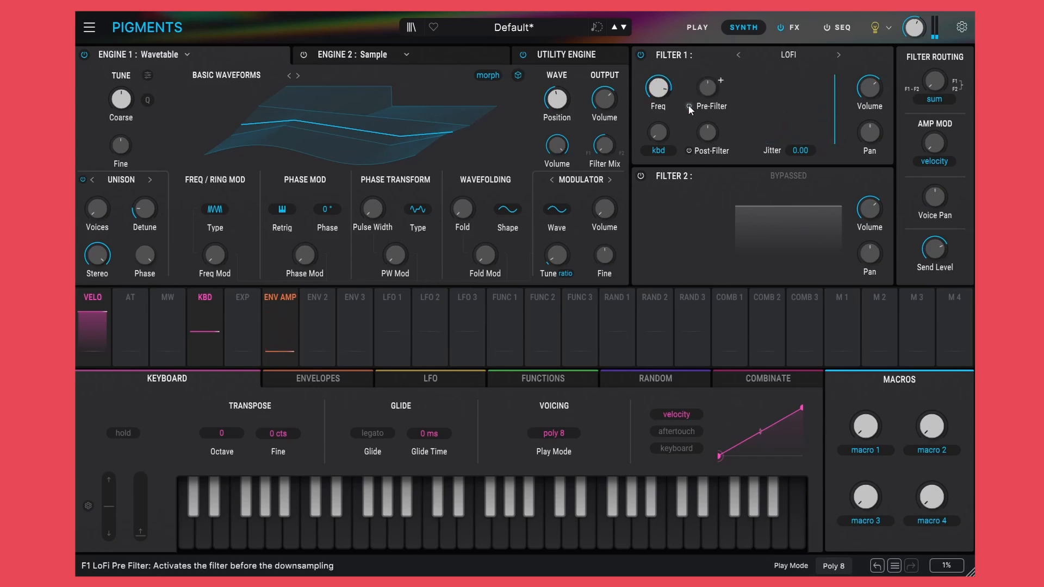
pyautogui.moveTo(707, 93)
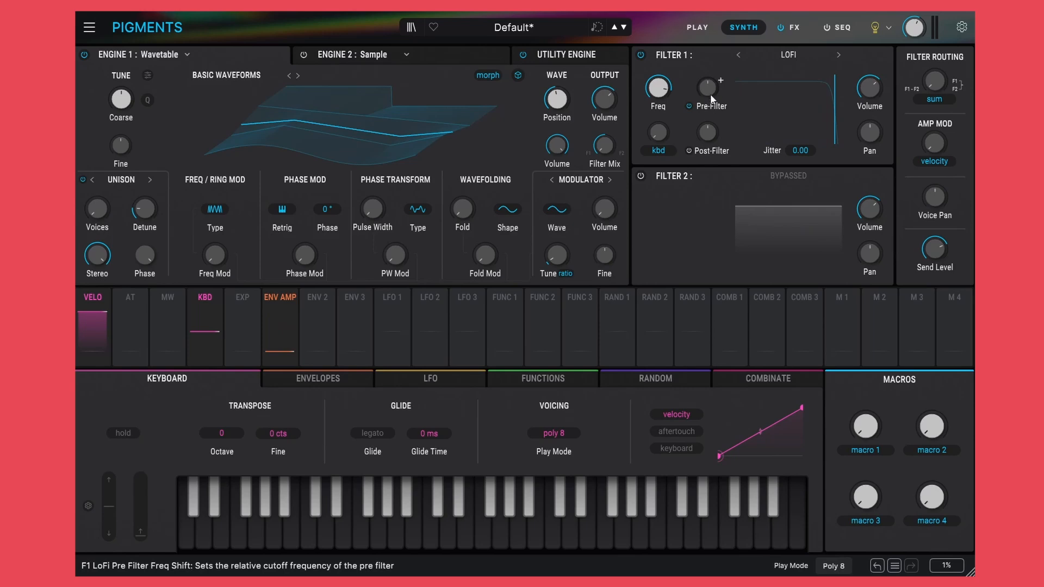
pyautogui.moveTo(710, 94); pyautogui.dragTo(710, 111)
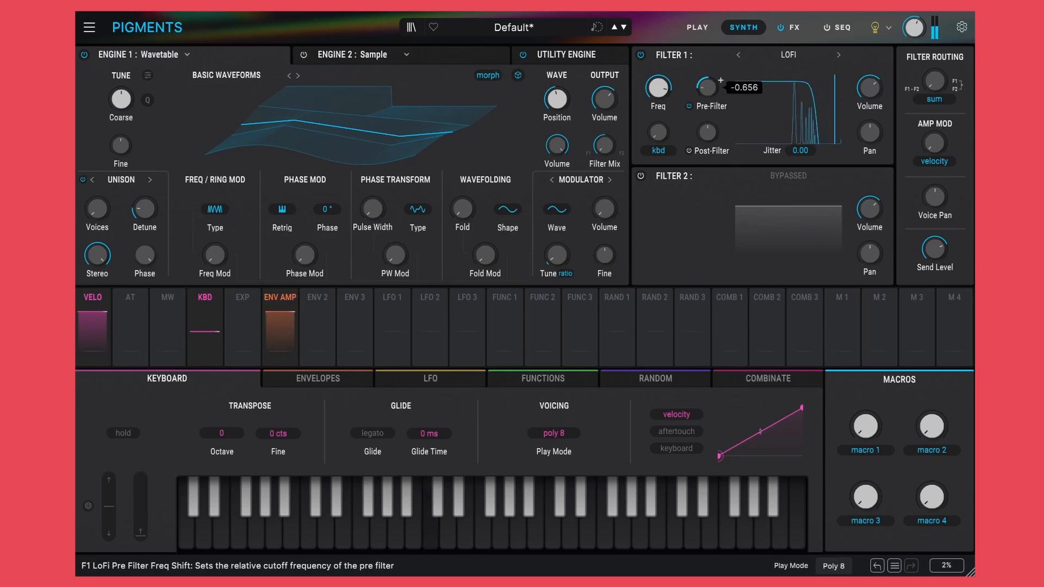
pyautogui.moveTo(707, 87); pyautogui.dragTo(706, 71)
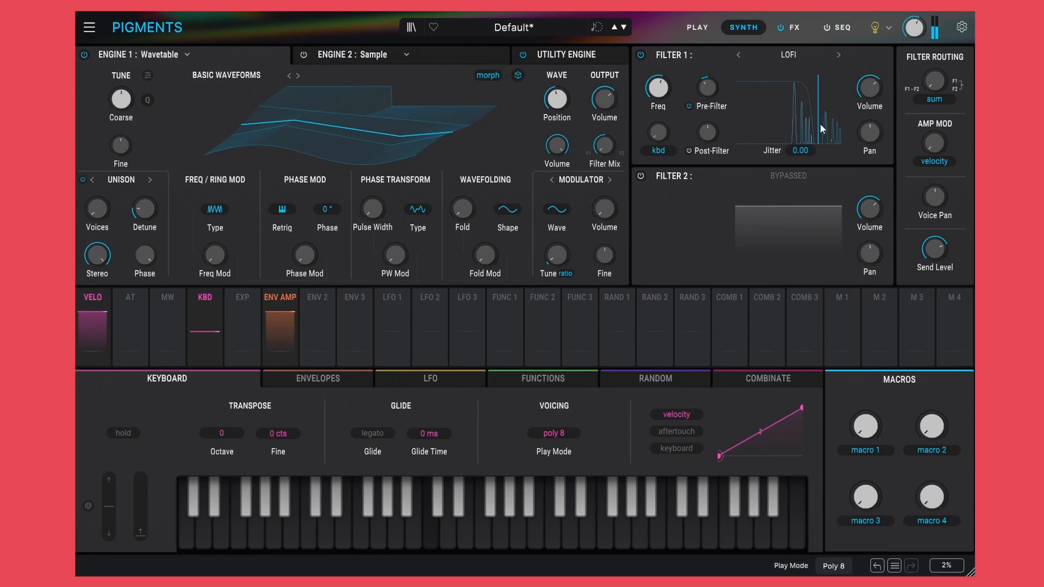
# Enable the LoFi post-filter with a relative cutoff of about -0.224 and sweep the filter's frequency down and up.
pyautogui.click(689, 151)
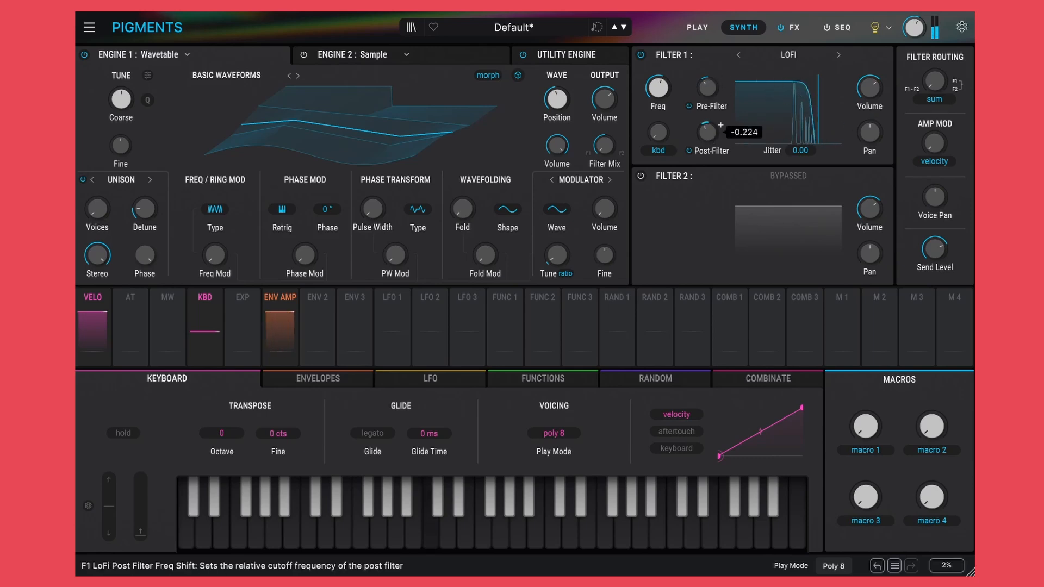
pyautogui.scroll(10, 720, 125)
pyautogui.scroll(1, 709, 89)
pyautogui.scroll(-4, 659, 89)
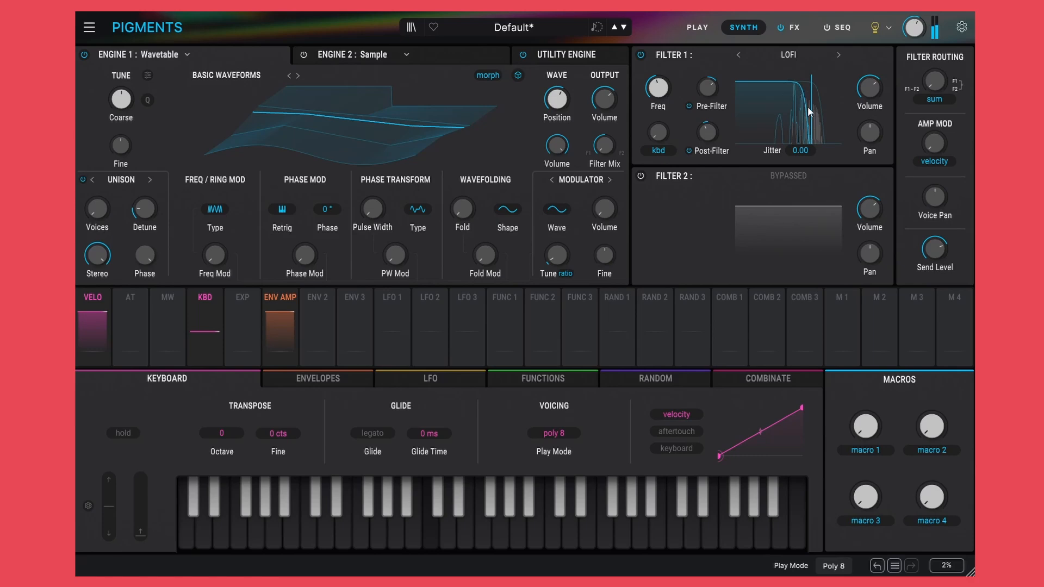
pyautogui.moveTo(658, 86)
pyautogui.mouseDown()
pyautogui.moveTo(658, 76)
pyautogui.moveTo(659, 91)
pyautogui.mouseUp()
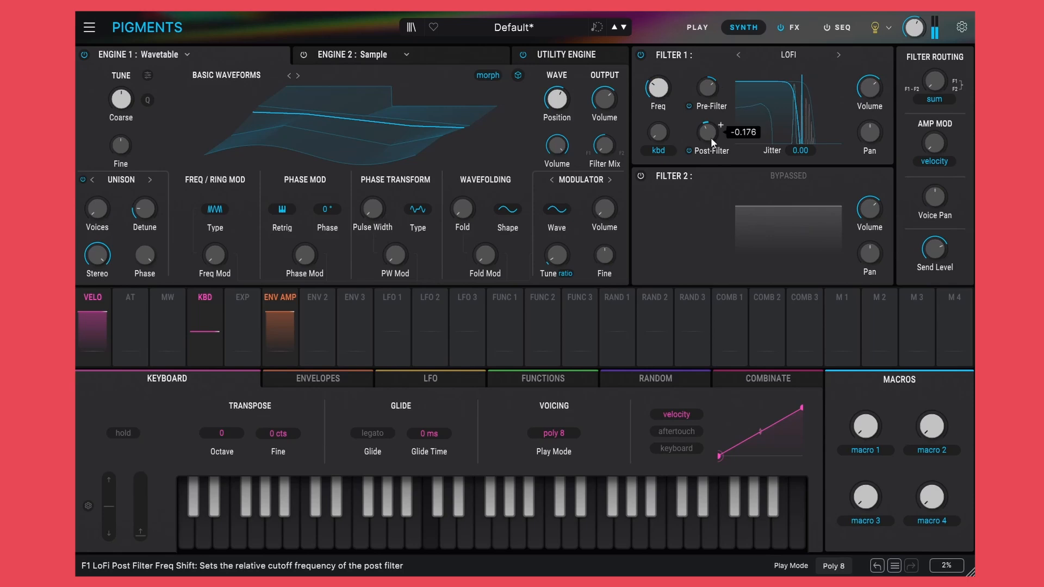
pyautogui.moveTo(658, 87)
pyautogui.mouseDown()
pyautogui.moveTo(658, 71)
pyautogui.moveTo(658, 95)
pyautogui.moveTo(658, 80)
pyautogui.mouseUp()
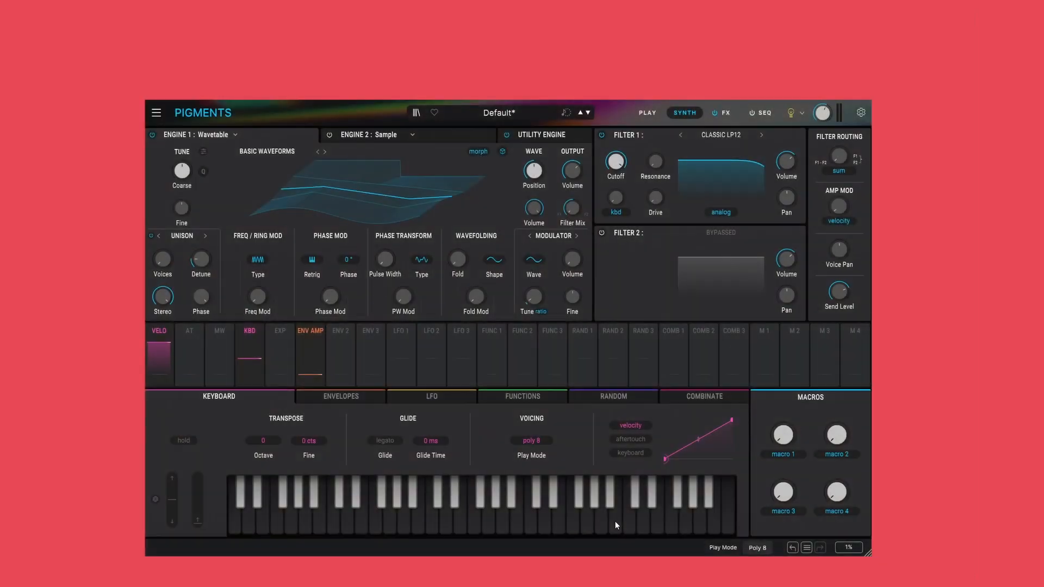
# Choose the Random type for Random 1 and route it to Filter 1's cutoff with a modulation amount of 0.23.
pyautogui.click(612, 397)
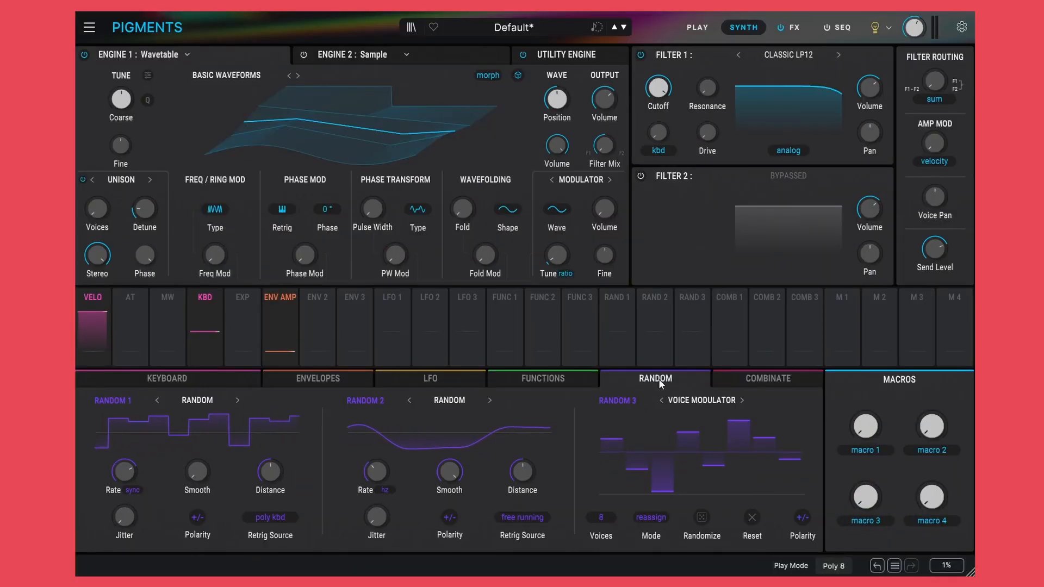
pyautogui.click(197, 401)
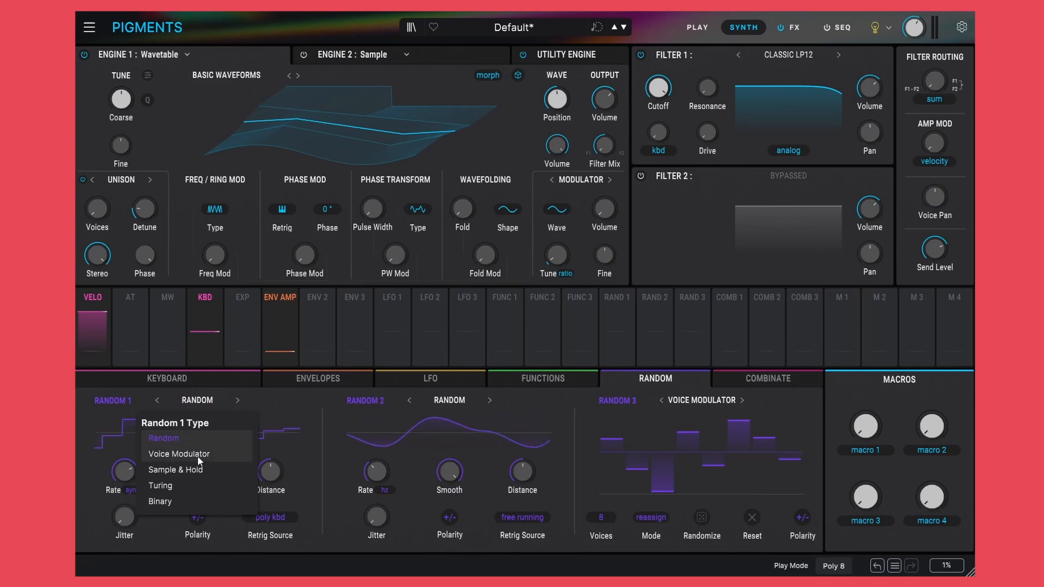
pyautogui.click(169, 439)
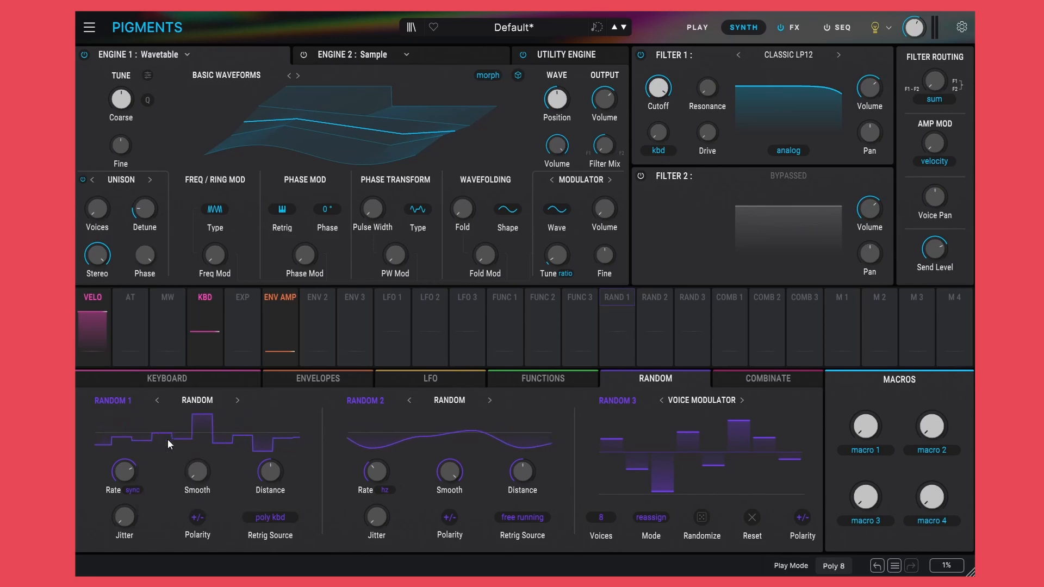
pyautogui.click(614, 299)
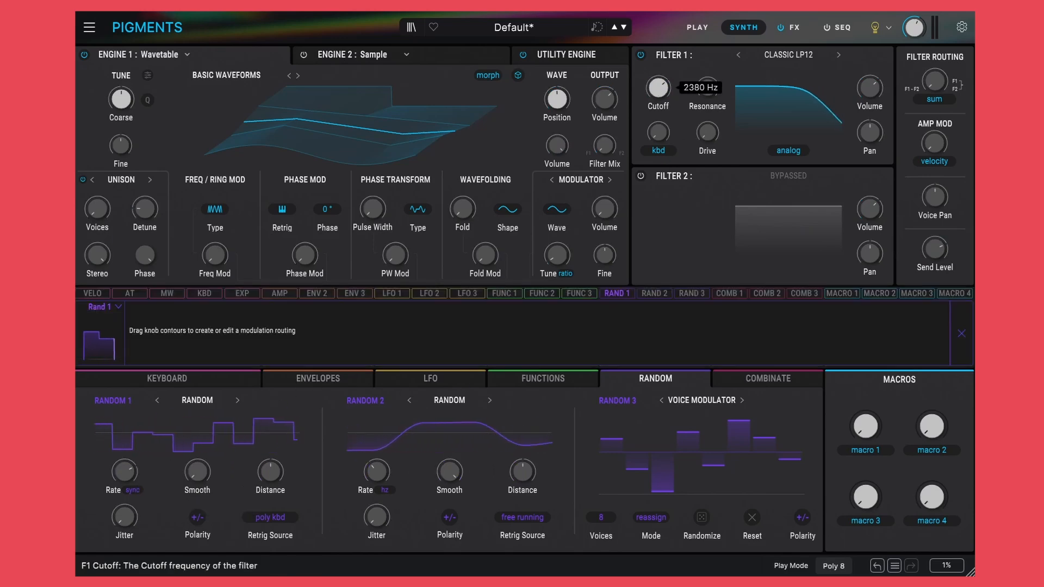
pyautogui.moveTo(663, 85); pyautogui.dragTo(663, 73)
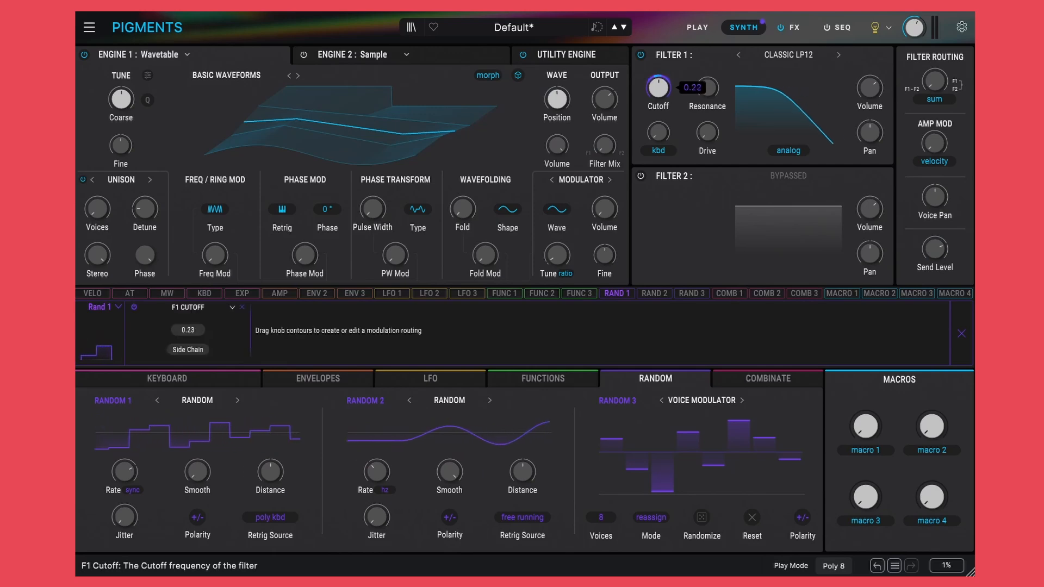
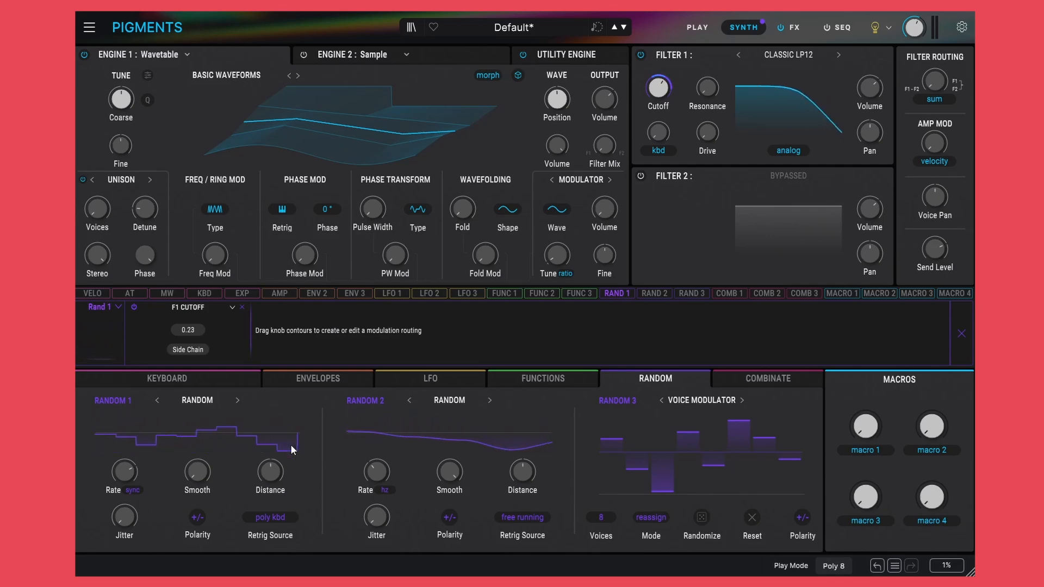
# Switch Random 1's polarity to positive only and back to bipolar.
pyautogui.click(198, 519)
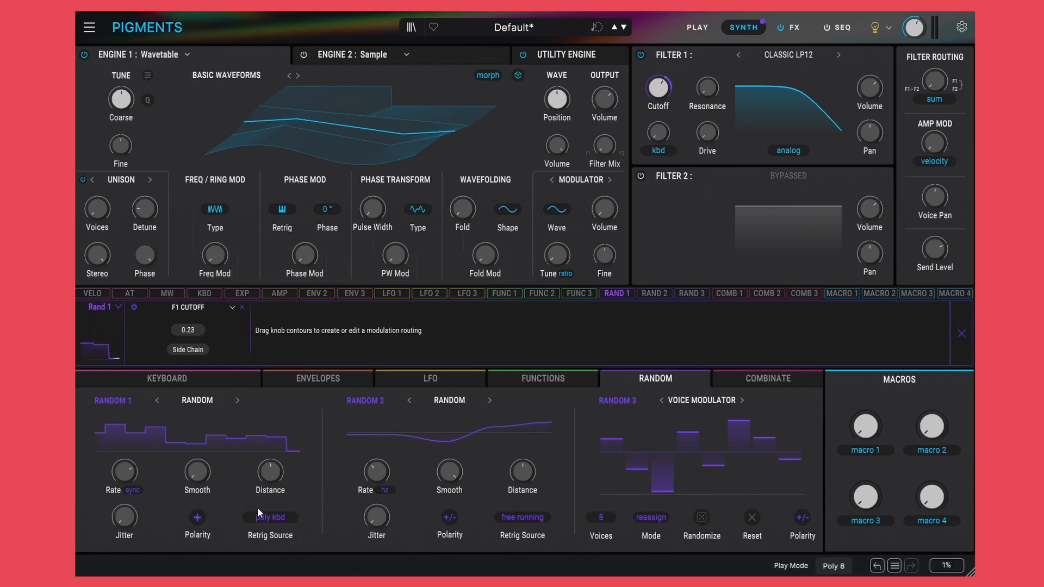
pyautogui.click(198, 515)
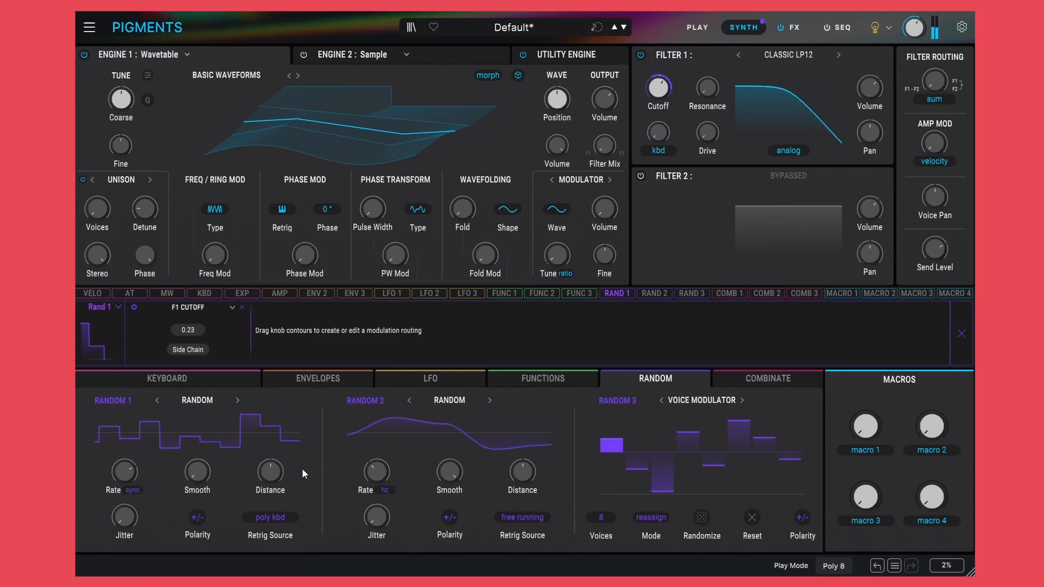
pyautogui.moveTo(123, 477)
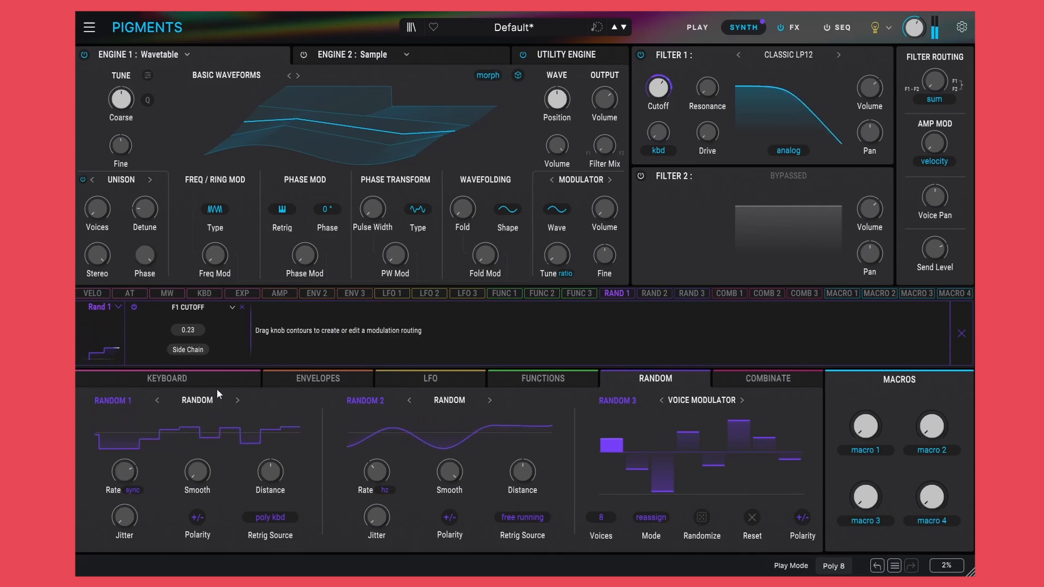
pyautogui.click(190, 380)
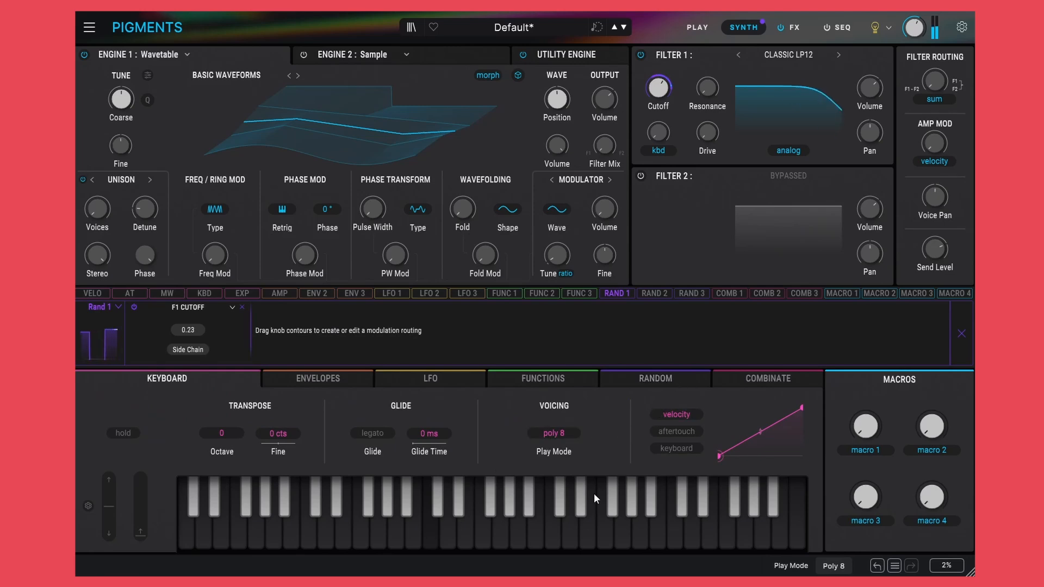
pyautogui.click(654, 382)
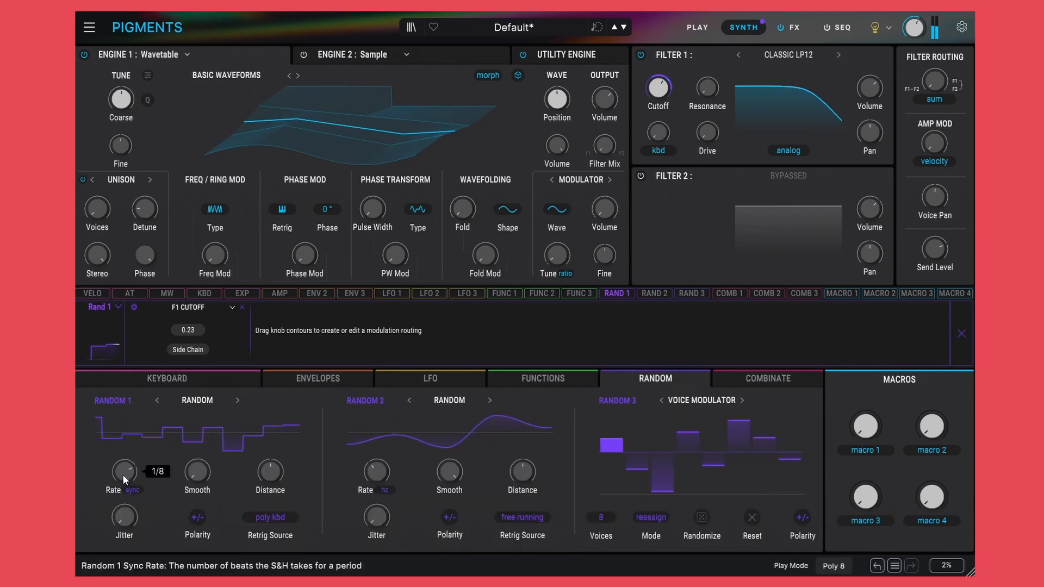
# Switch Random 1's rate type to Hertz and sweep the rate up and down.
pyautogui.click(133, 490)
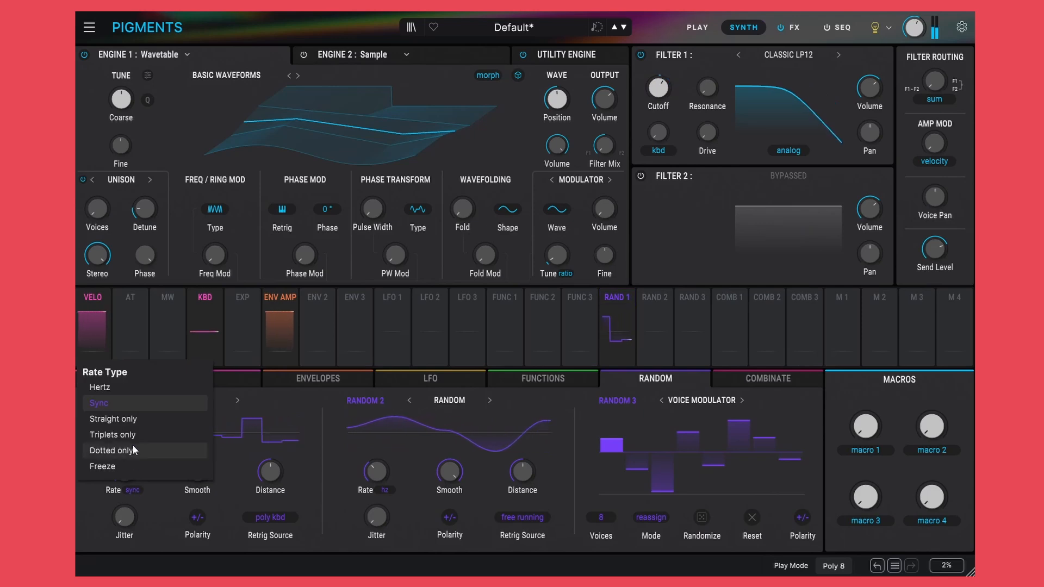
pyautogui.click(102, 388)
pyautogui.moveTo(139, 462); pyautogui.dragTo(294, 435)
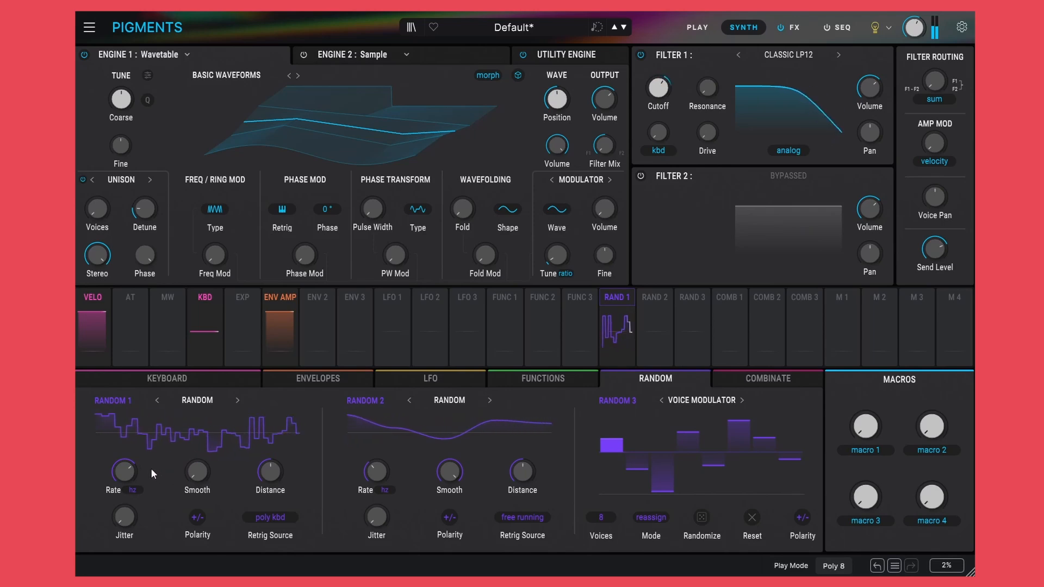
pyautogui.moveTo(151, 468); pyautogui.dragTo(149, 506)
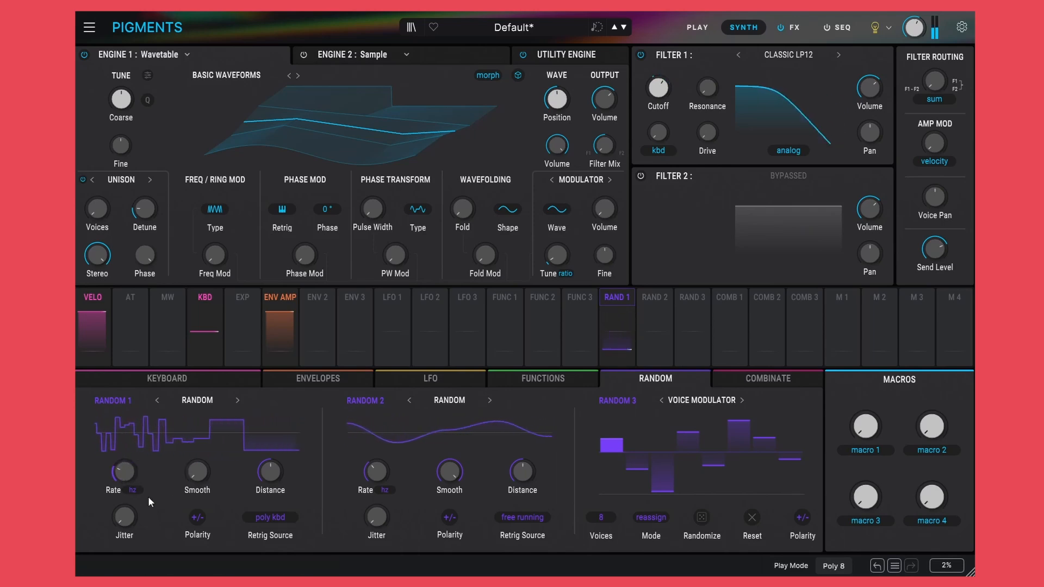
# Switch Random 1's rate type to Sync and set its rate to 1/3.
pyautogui.click(134, 490)
pyautogui.click(109, 404)
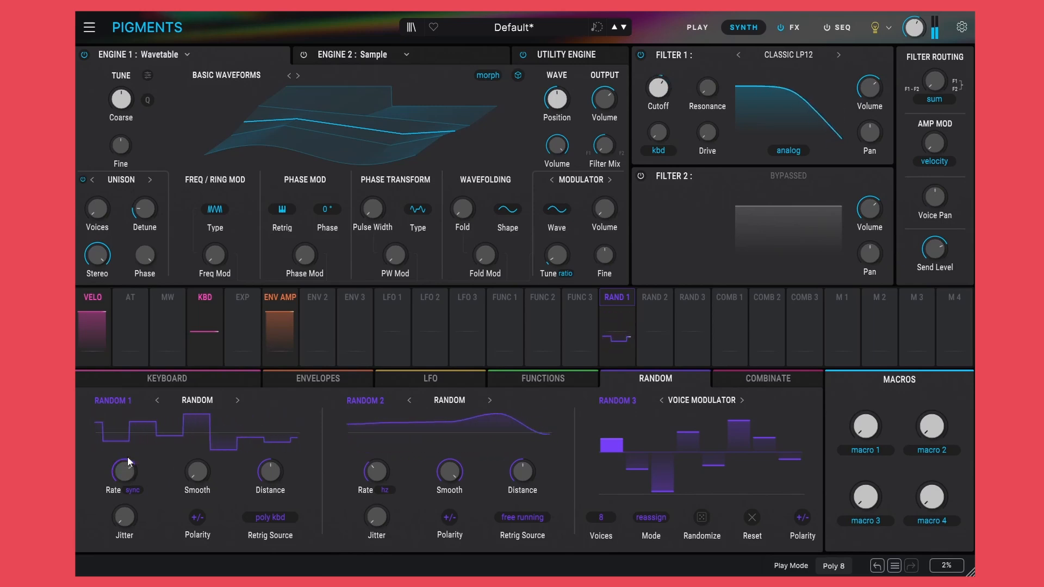
pyautogui.moveTo(126, 472); pyautogui.dragTo(126, 477)
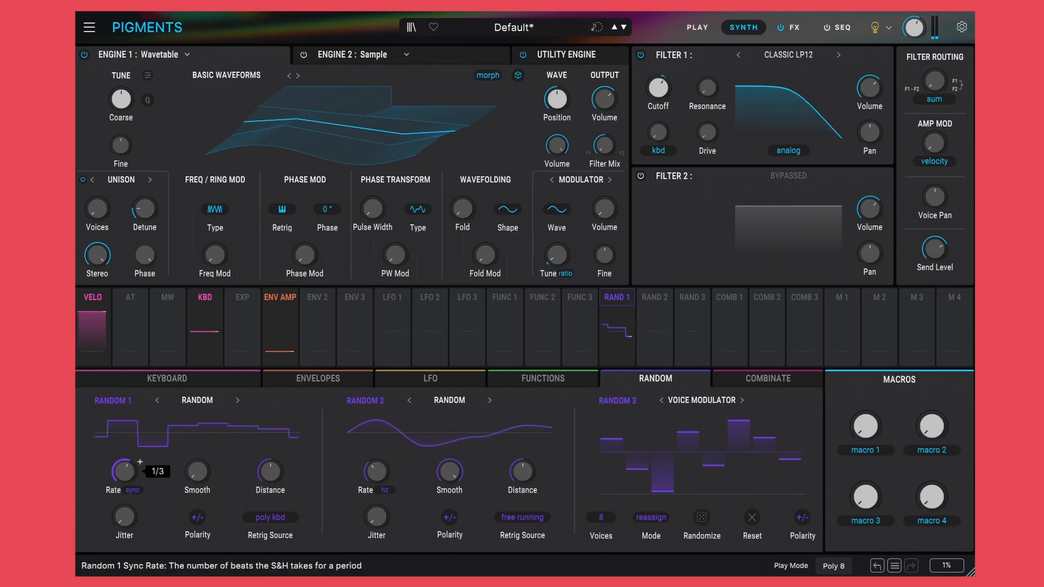
pyautogui.click(217, 377)
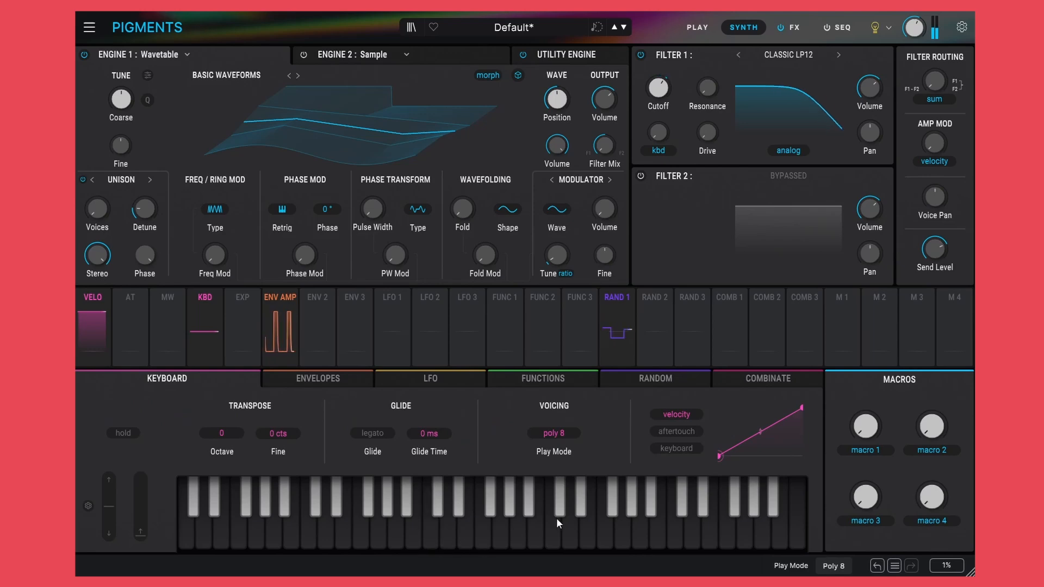
pyautogui.click(667, 382)
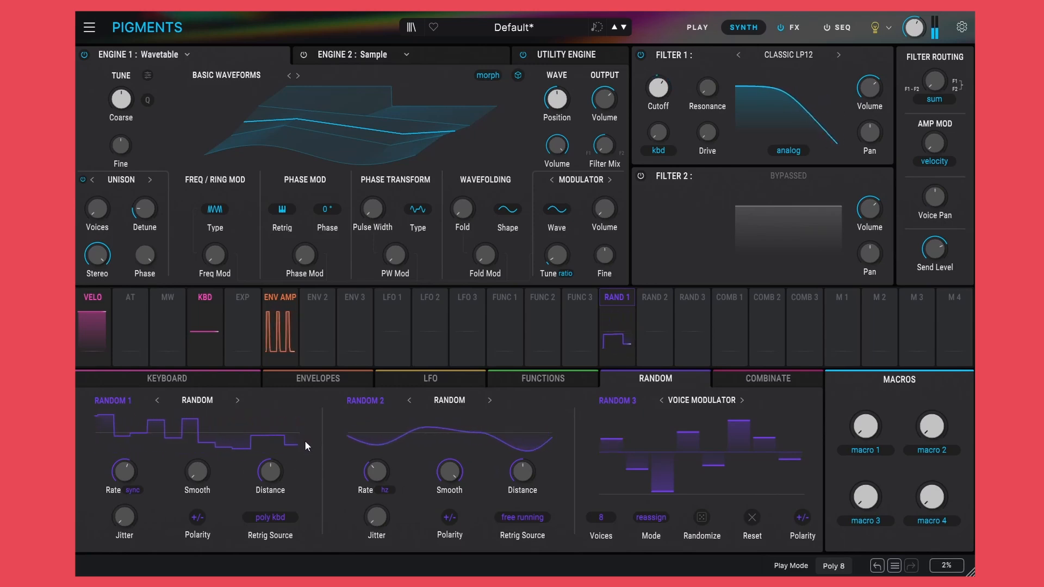
pyautogui.moveTo(126, 475)
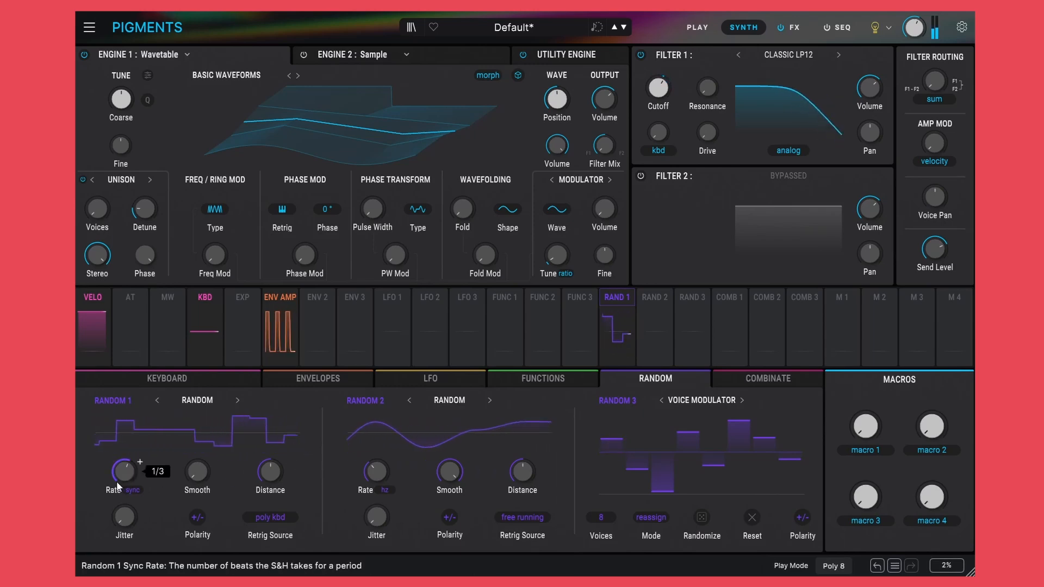
# Set Random 1's retrigger source to Free Running.
pyautogui.click(277, 518)
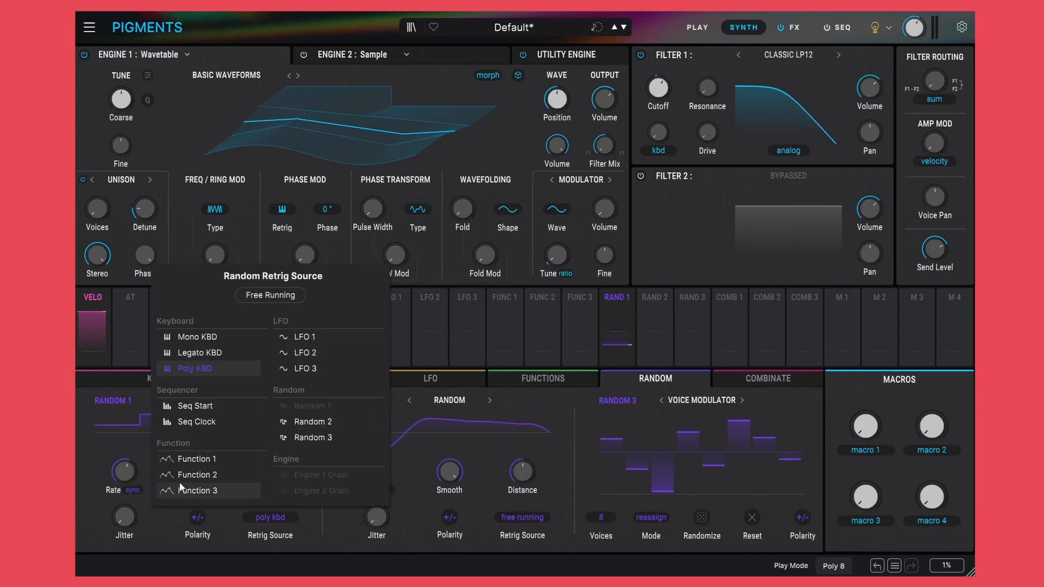
pyautogui.click(272, 296)
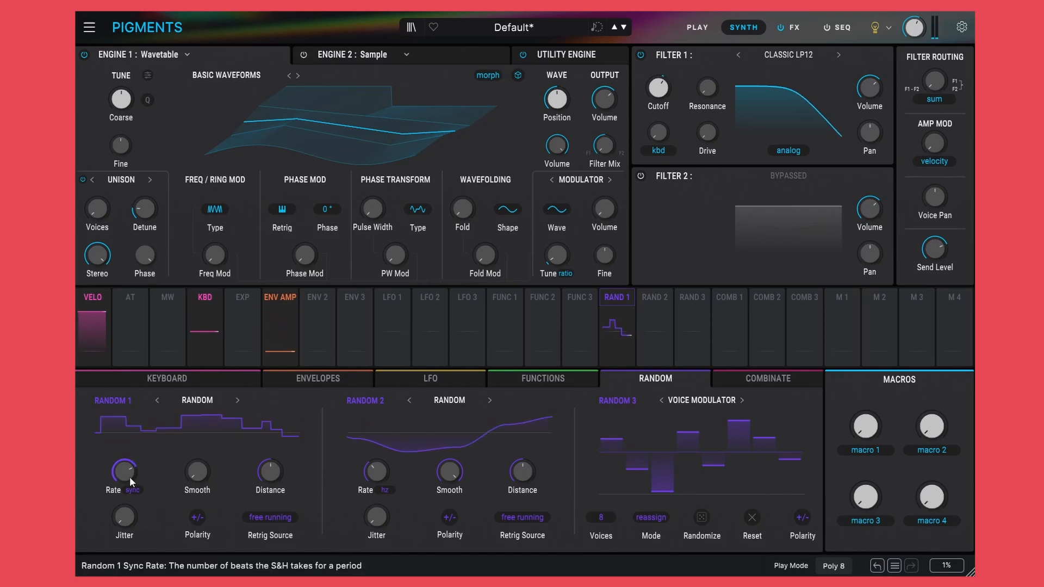
# Adjust Random 1's rate, set its polarity to positive only and raise its distance to maximum.
pyautogui.moveTo(129, 477); pyautogui.dragTo(130, 478)
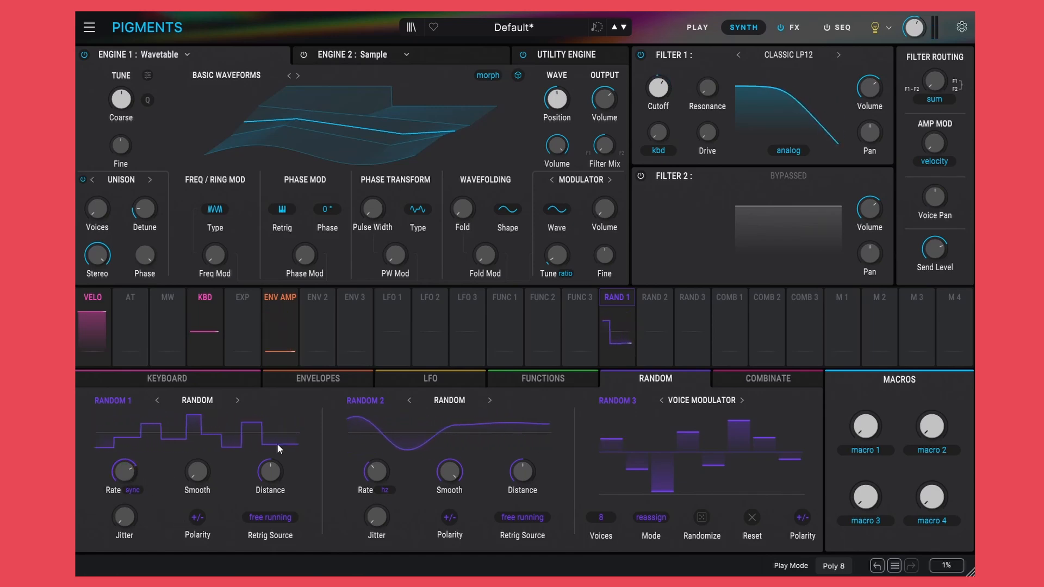
pyautogui.click(198, 517)
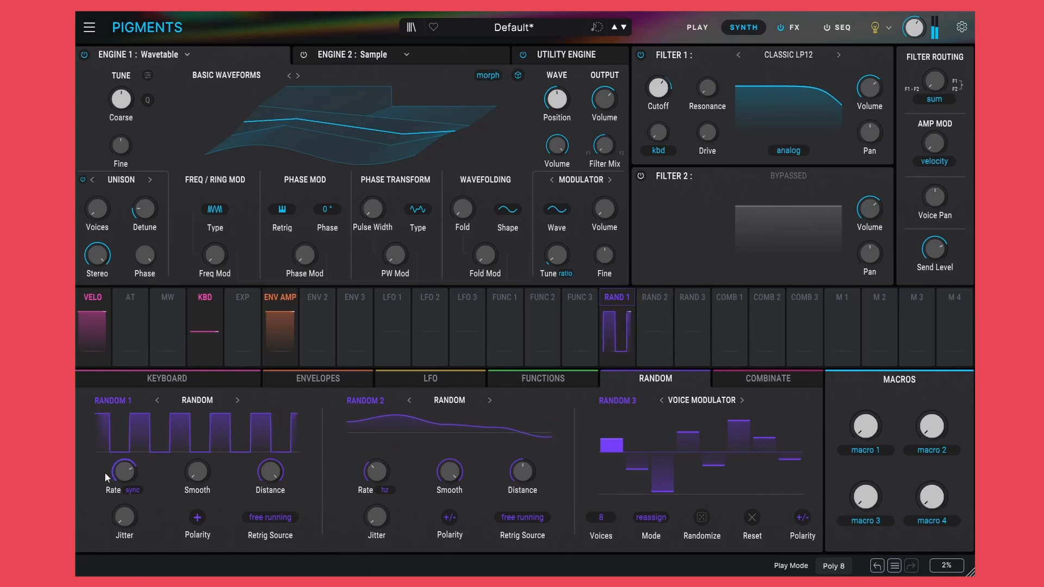
# Try Random 1's jitter at maximum, then bring it back down to zero.
pyautogui.moveTo(129, 474)
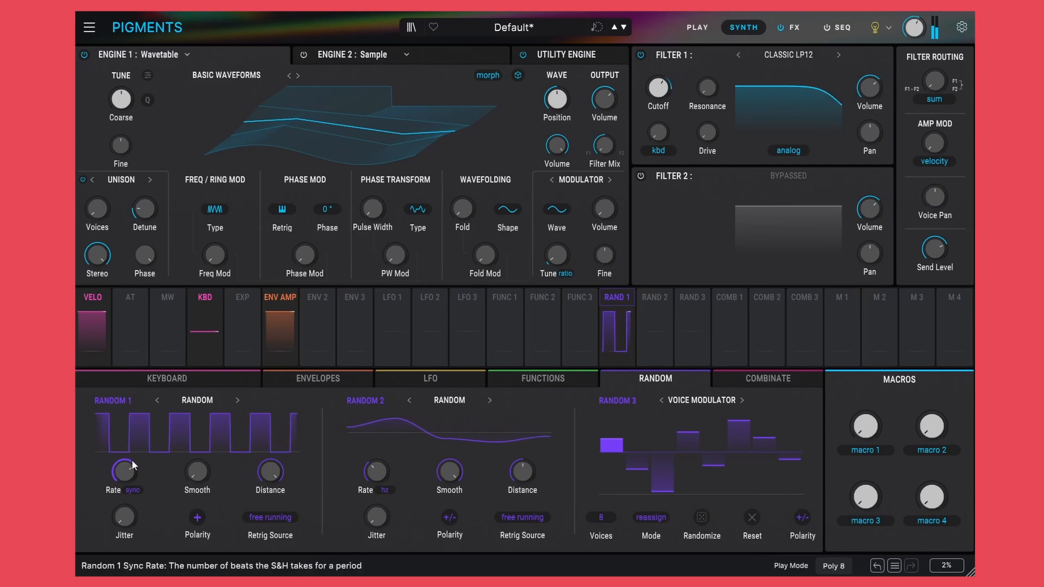
pyautogui.moveTo(125, 512)
pyautogui.moveTo(125, 514); pyautogui.dragTo(126, 462)
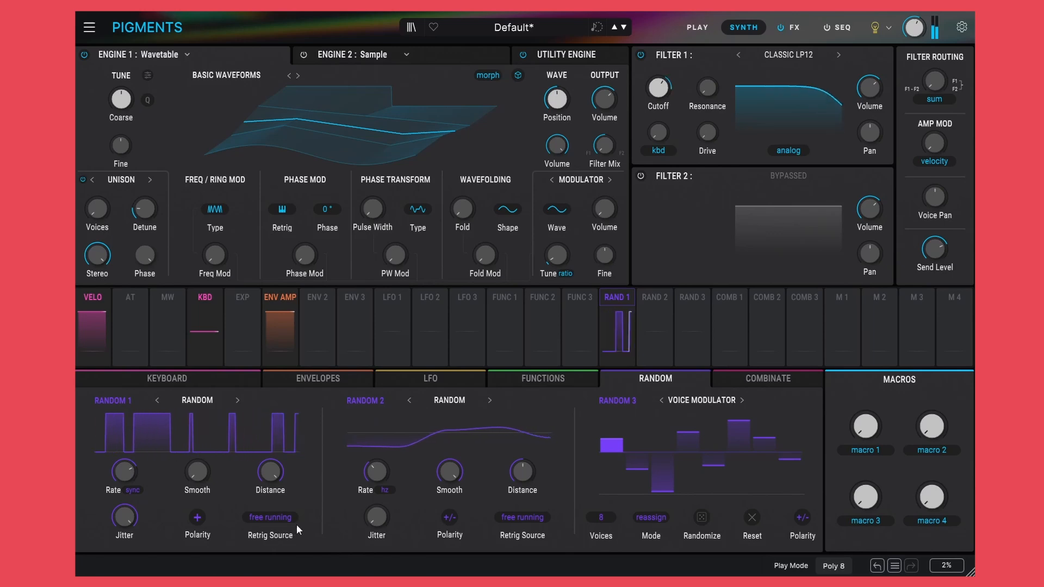
pyautogui.moveTo(143, 467)
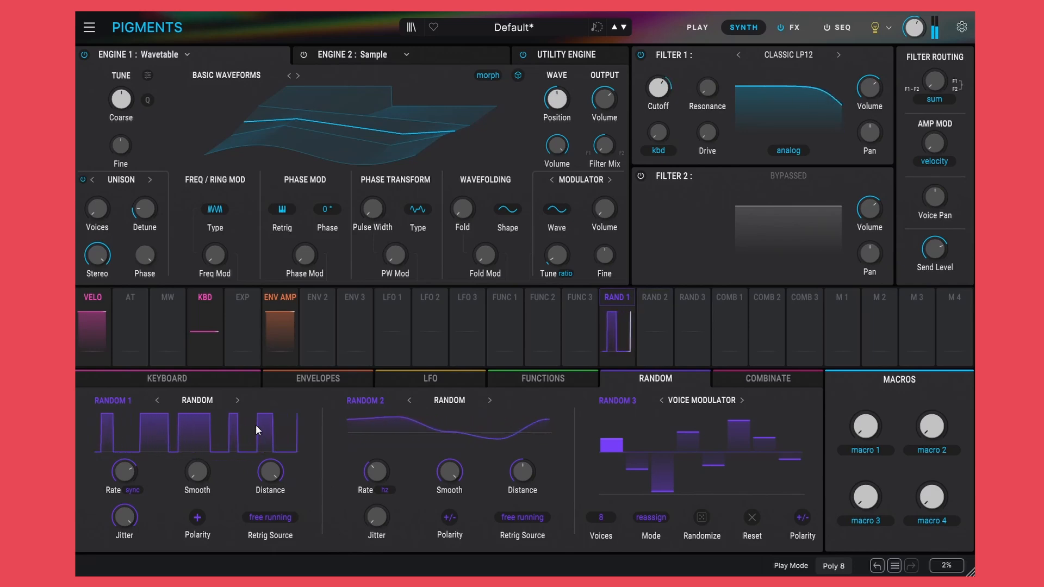
pyautogui.moveTo(126, 520)
pyautogui.mouseDown()
pyautogui.moveTo(127, 530)
pyautogui.moveTo(125, 515)
pyautogui.mouseUp()
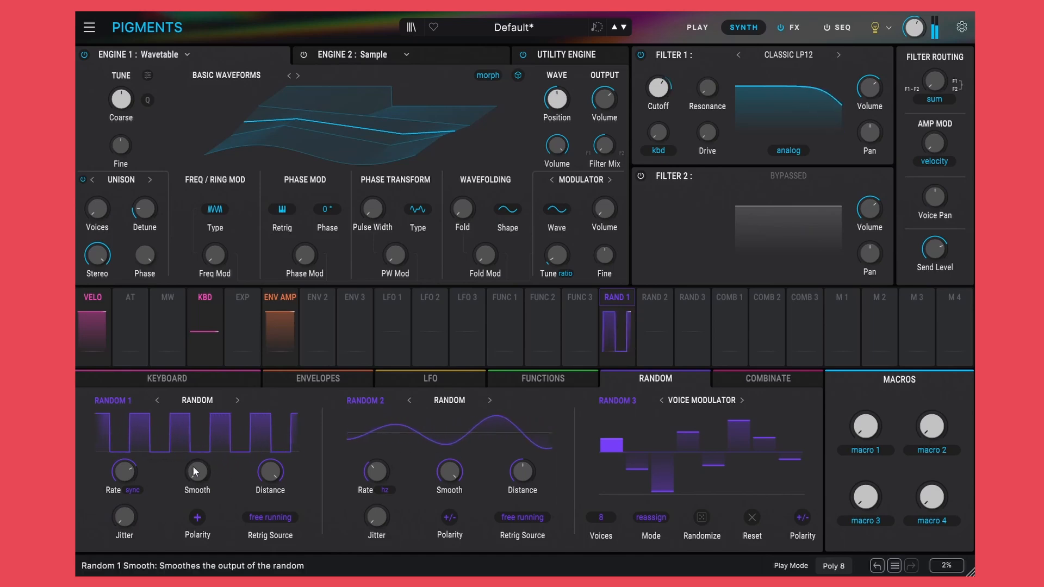
# Try Random 1's smoothing at maximum, then return it to zero and reset the distance to 100 %.
pyautogui.moveTo(213, 463); pyautogui.dragTo(270, 472)
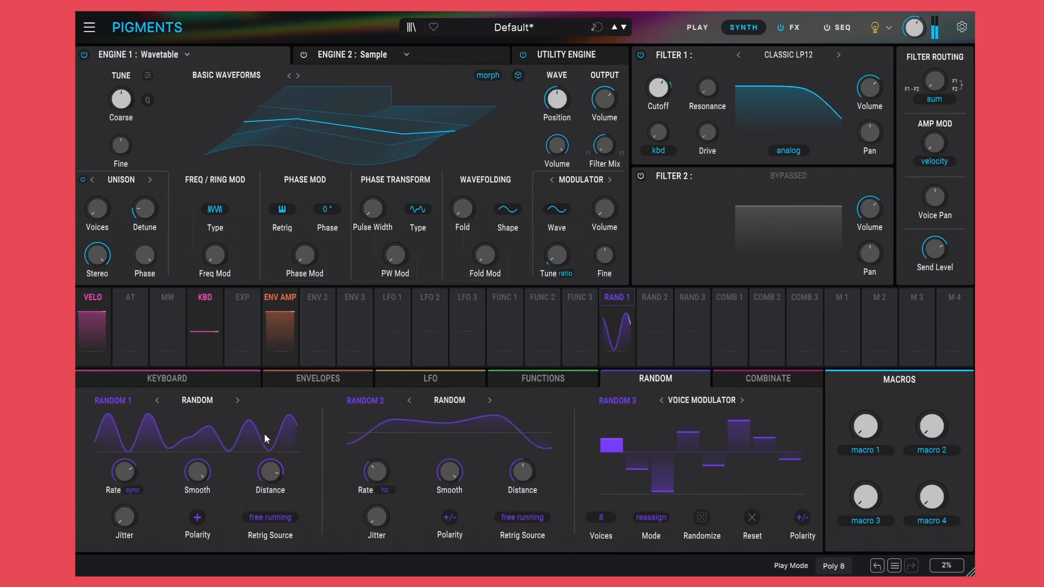
pyautogui.moveTo(204, 471)
pyautogui.mouseDown()
pyautogui.moveTo(212, 462)
pyautogui.moveTo(204, 483)
pyautogui.mouseUp()
pyautogui.doubleClick(273, 478)
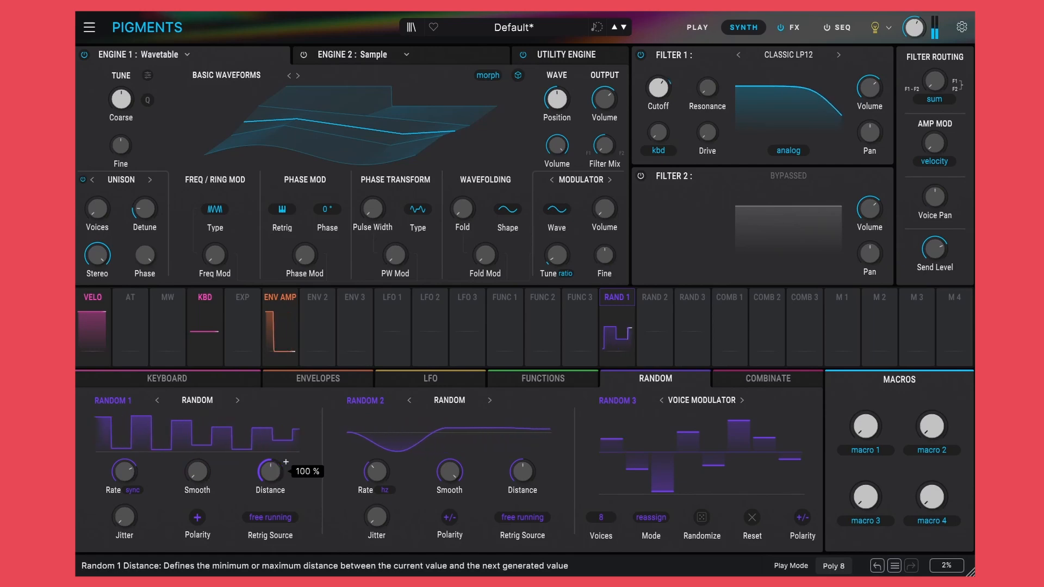
# Slow down Random 1's sync rate and compare low, middle and maximum distance settings.
pyautogui.moveTo(120, 466); pyautogui.dragTo(120, 473)
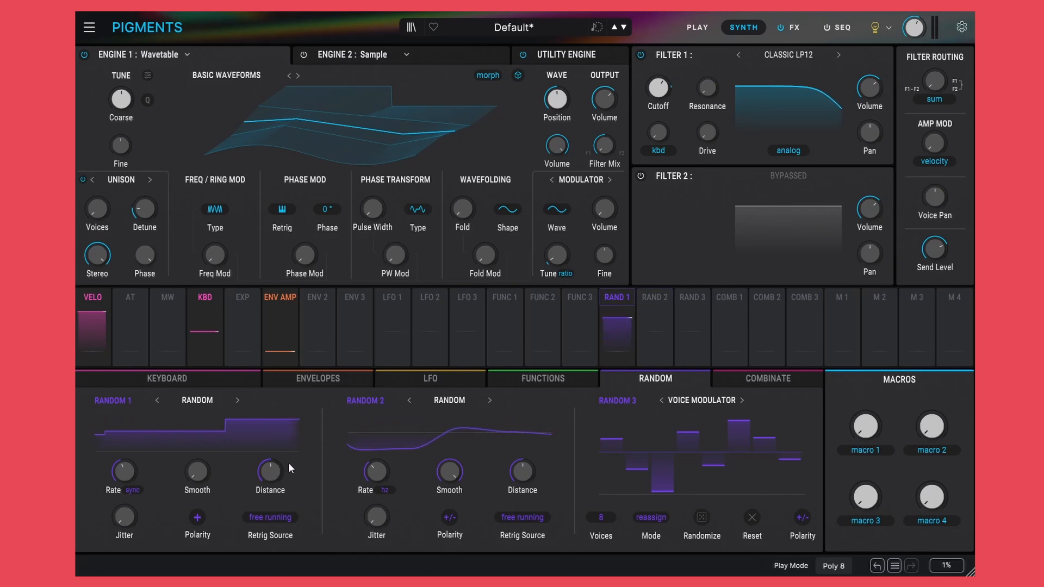
pyautogui.moveTo(271, 471); pyautogui.dragTo(271, 503)
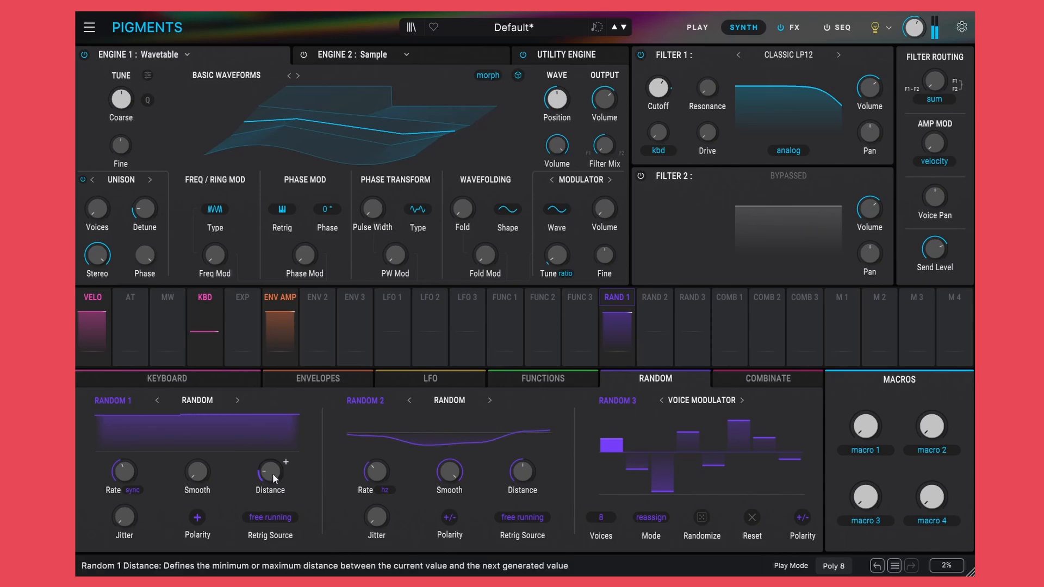
pyautogui.moveTo(273, 473); pyautogui.dragTo(272, 433)
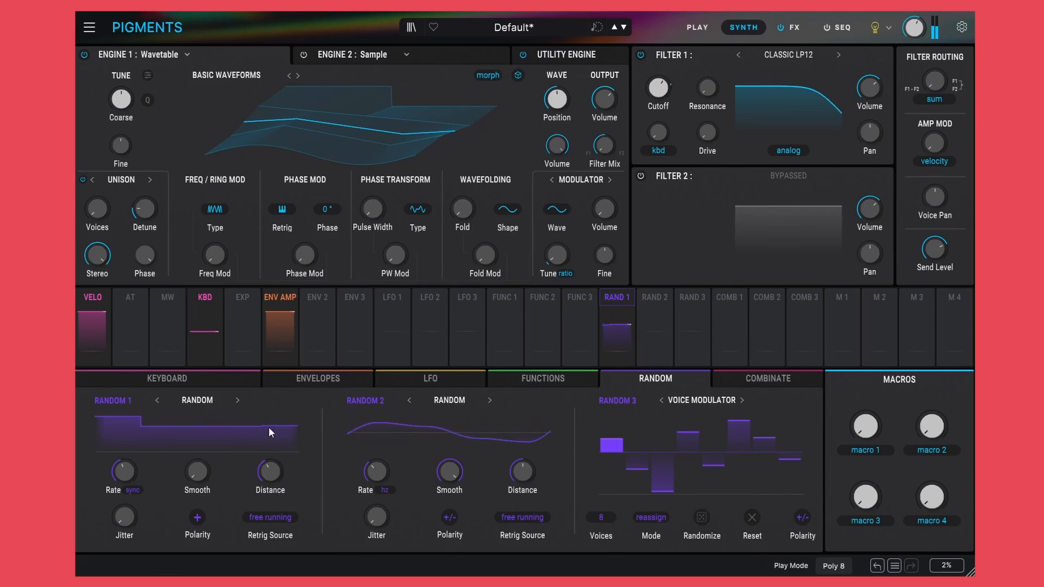
pyautogui.doubleClick(271, 479)
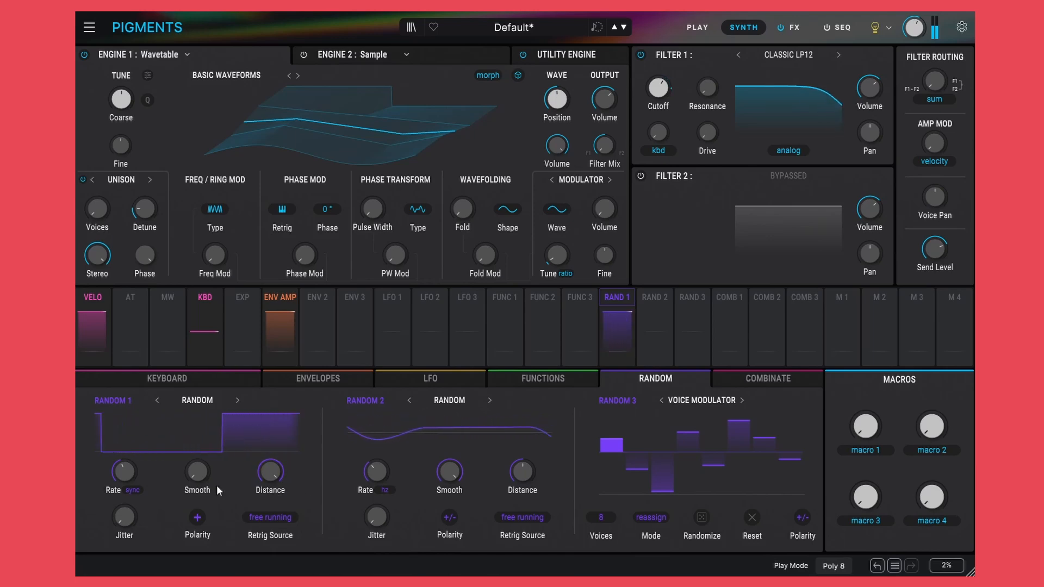
# Speed up Random 1's rate with jitter at about 41.2 % and switch its polarity back to bipolar.
pyautogui.moveTo(267, 475)
pyautogui.mouseDown()
pyautogui.moveTo(268, 529)
pyautogui.moveTo(274, 474)
pyautogui.mouseUp()
pyautogui.moveTo(116, 475); pyautogui.dragTo(116, 468)
pyautogui.moveTo(126, 523); pyautogui.dragTo(126, 507)
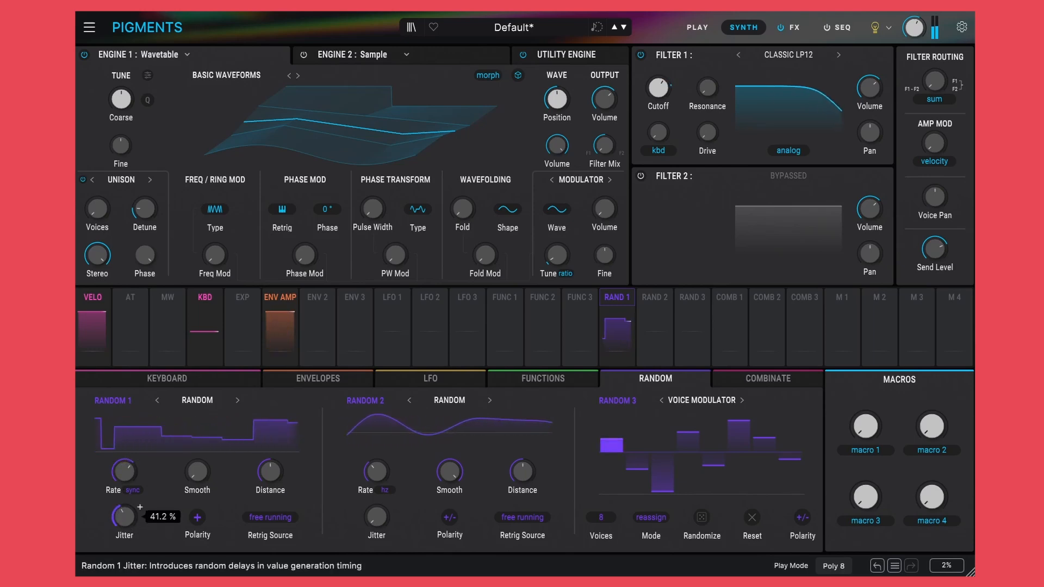
pyautogui.click(198, 517)
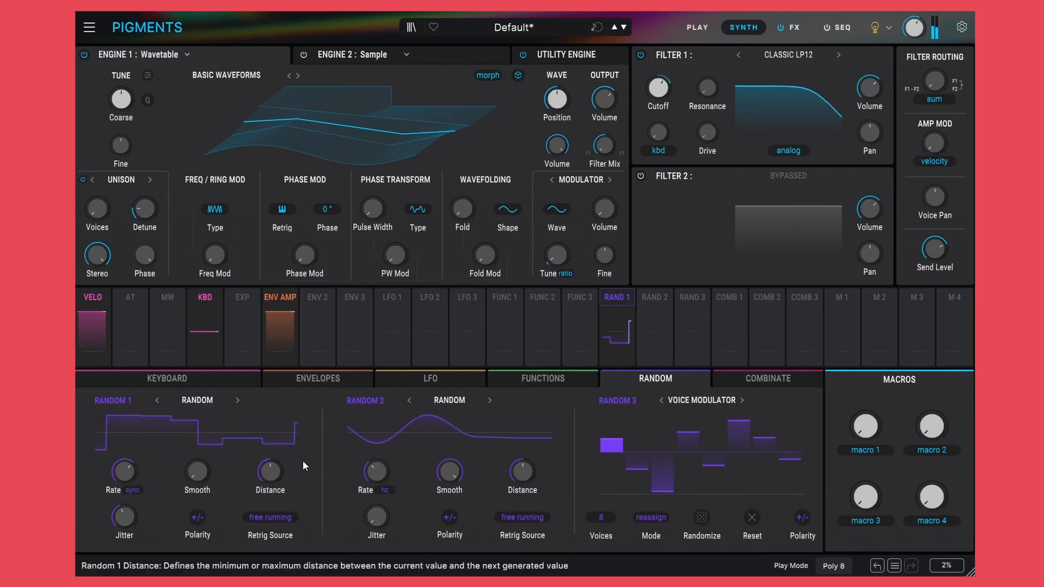
# Lower Random 1's distance, then remove its jitter and raise the distance to about 96.8 %.
pyautogui.moveTo(270, 472); pyautogui.dragTo(270, 499)
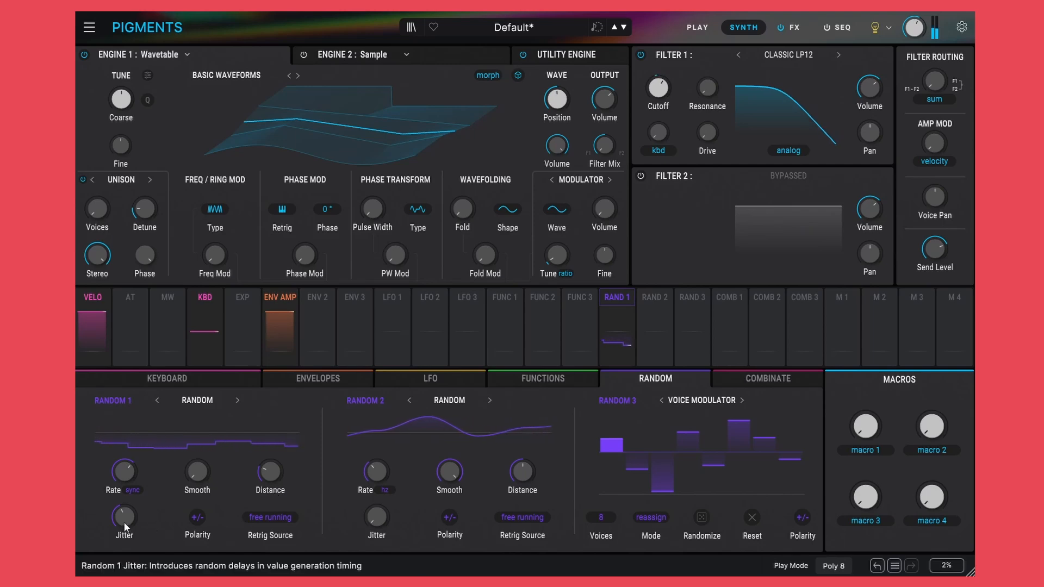
pyautogui.scroll(2, 286, 461)
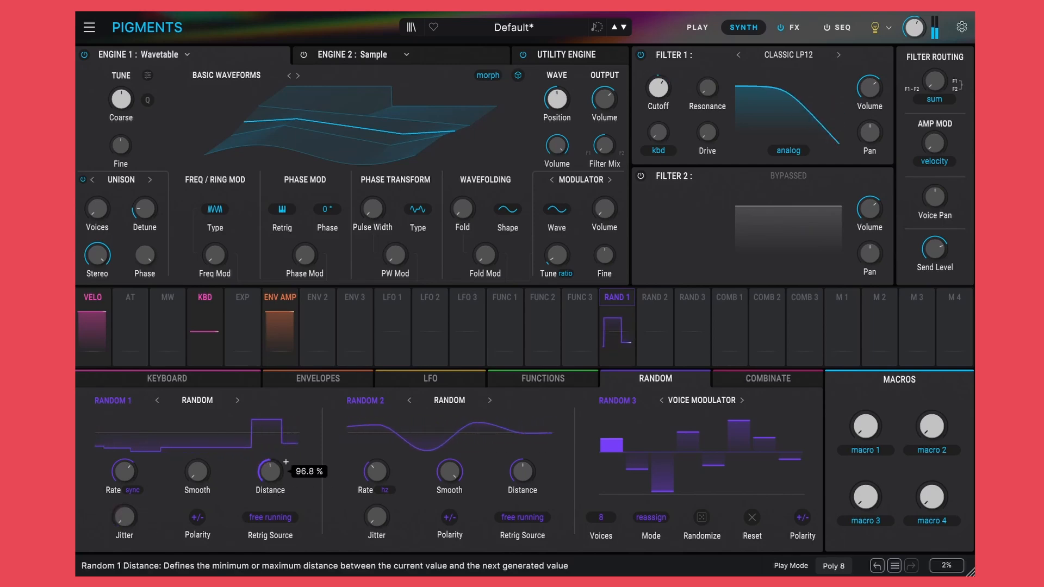
# Raise Random 1's sync rate, then set its rate type to Freeze.
pyautogui.click(133, 490)
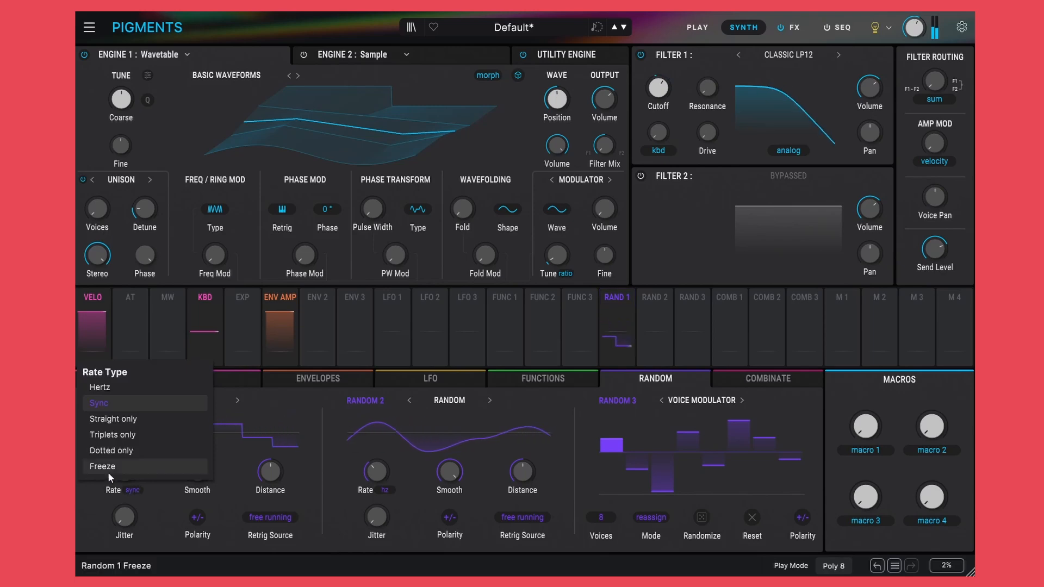
pyautogui.click(168, 513)
pyautogui.moveTo(125, 474); pyautogui.dragTo(125, 462)
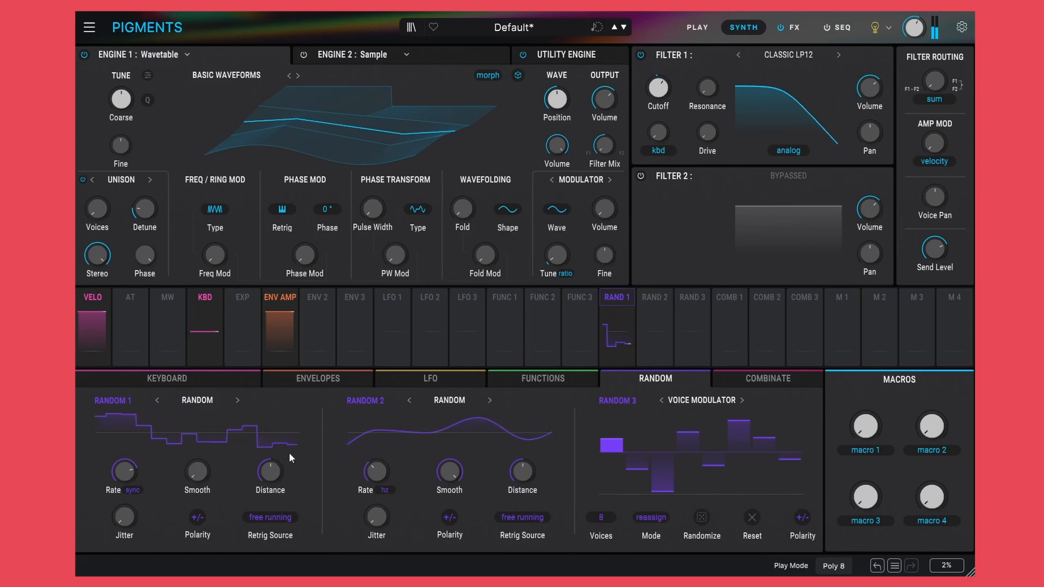
pyautogui.click(142, 488)
pyautogui.click(107, 470)
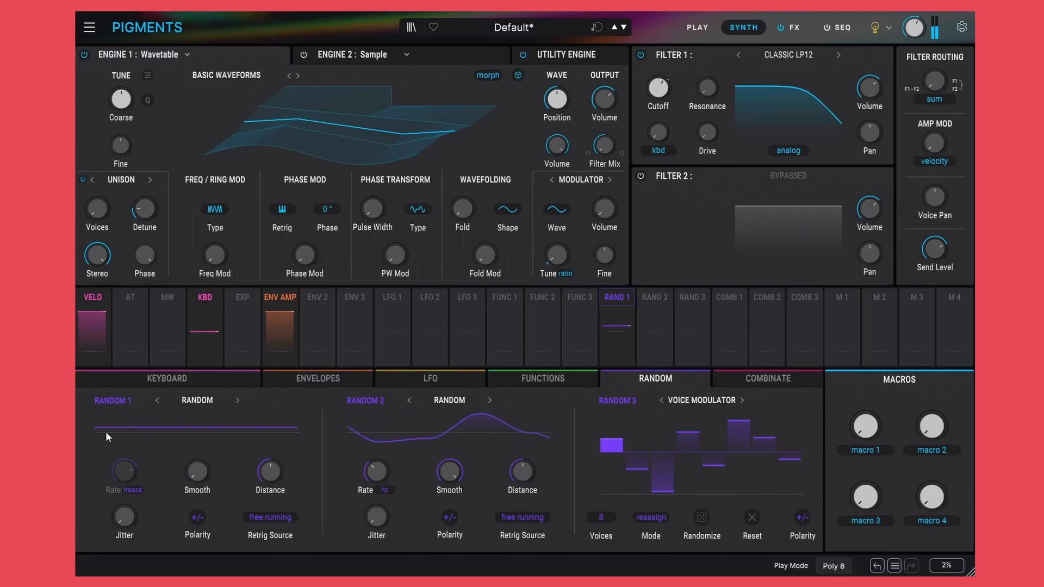
# Switch Random 1's rate type to Sync, freeze it once more, and return it to Sync.
pyautogui.click(135, 488)
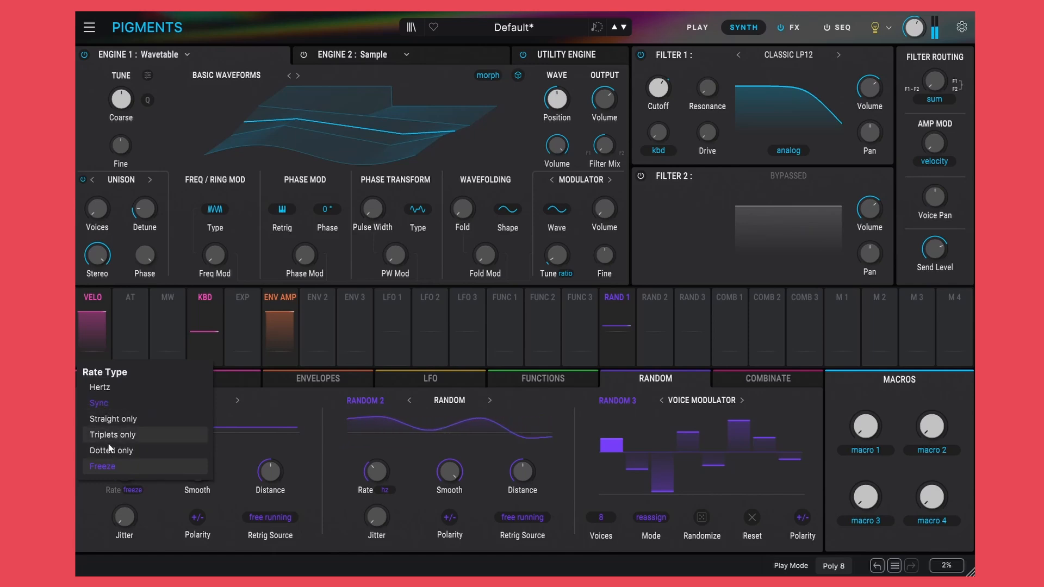
pyautogui.click(106, 403)
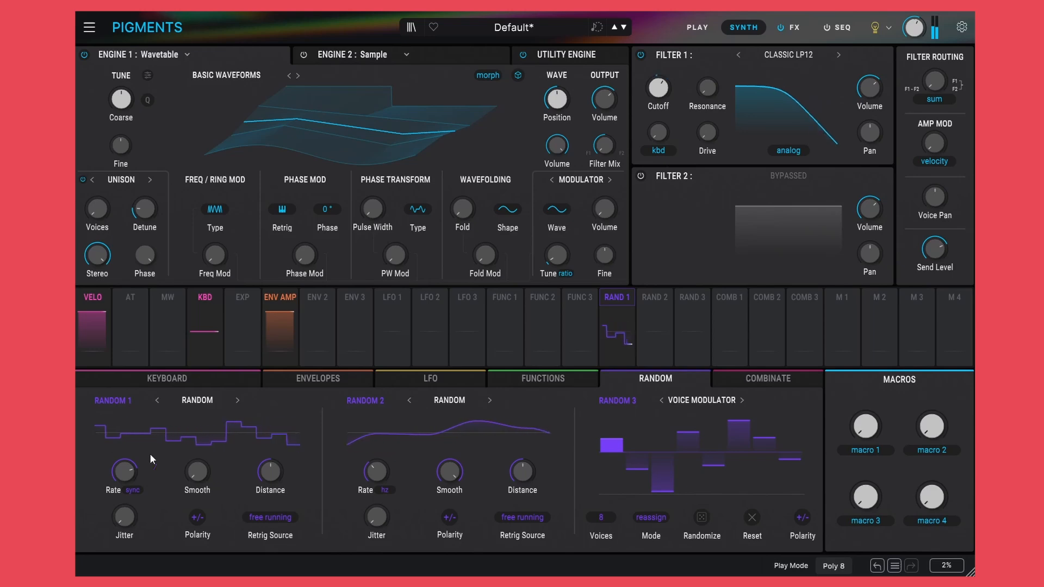
pyautogui.click(136, 490)
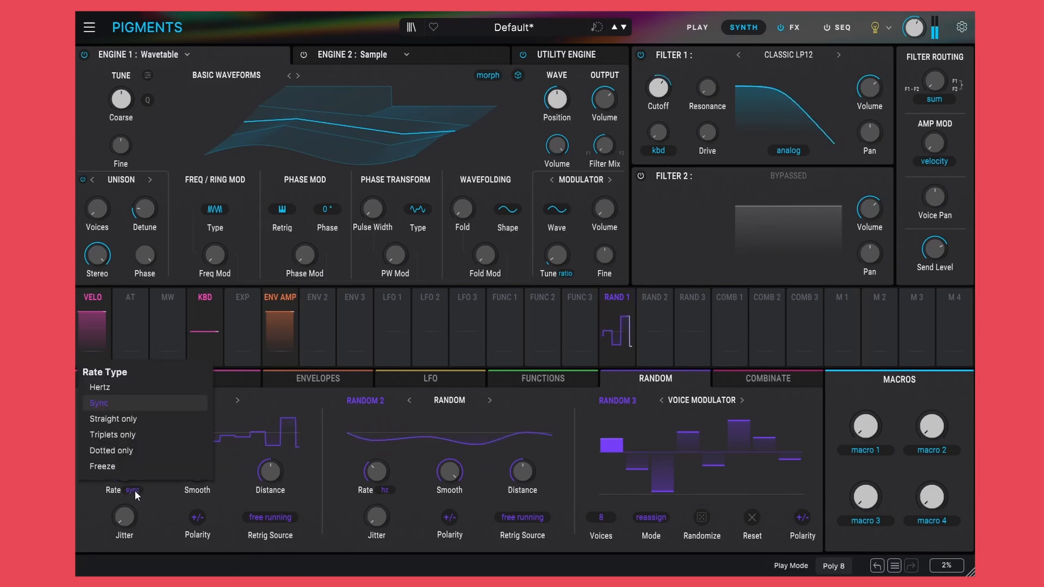
pyautogui.click(114, 466)
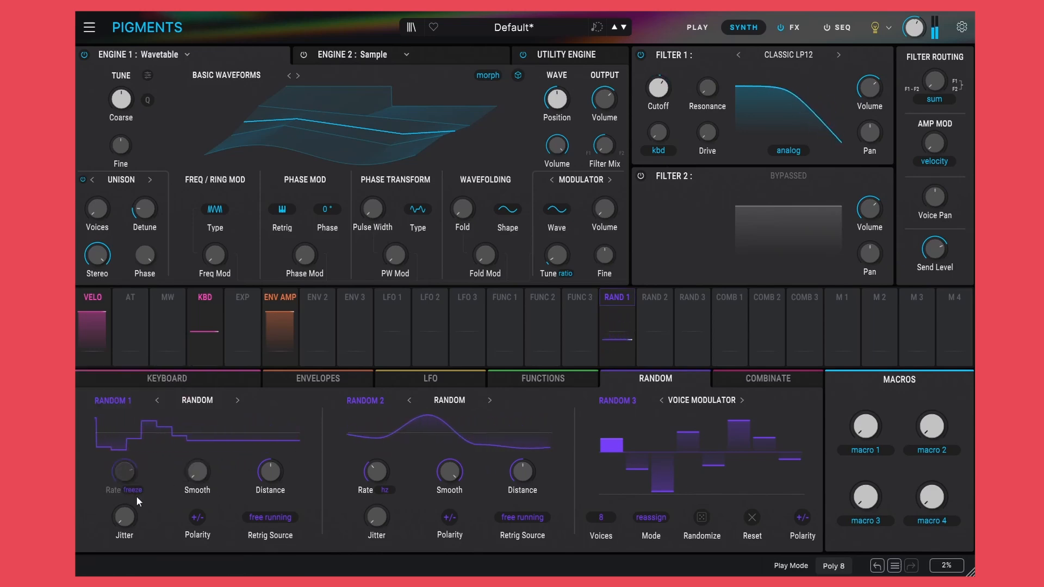
pyautogui.click(136, 490)
pyautogui.click(111, 405)
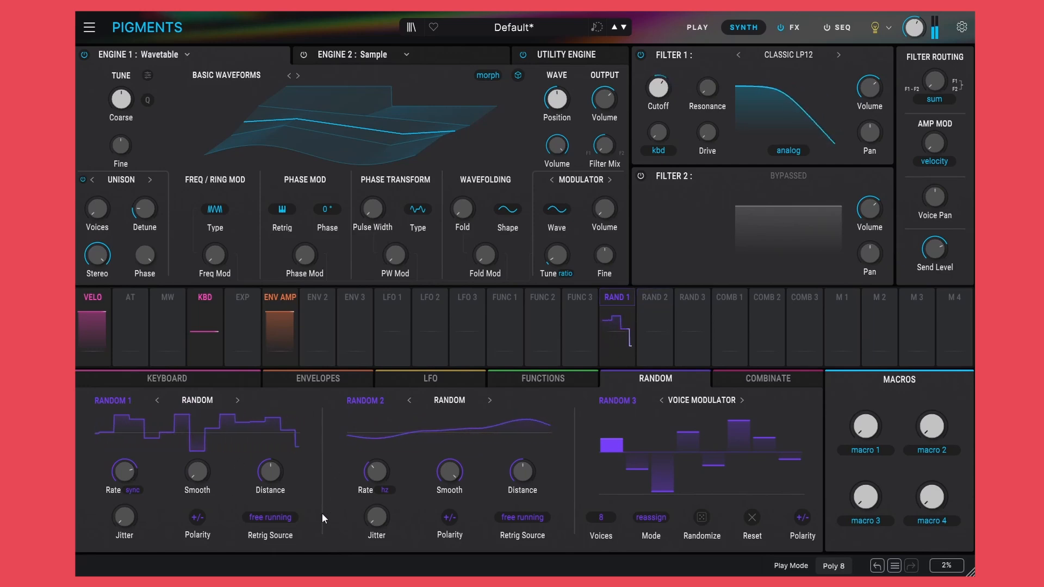
# Change Random 1's type to Voice Modulator with 4 voices and the Cycle assign mode.
pyautogui.click(208, 400)
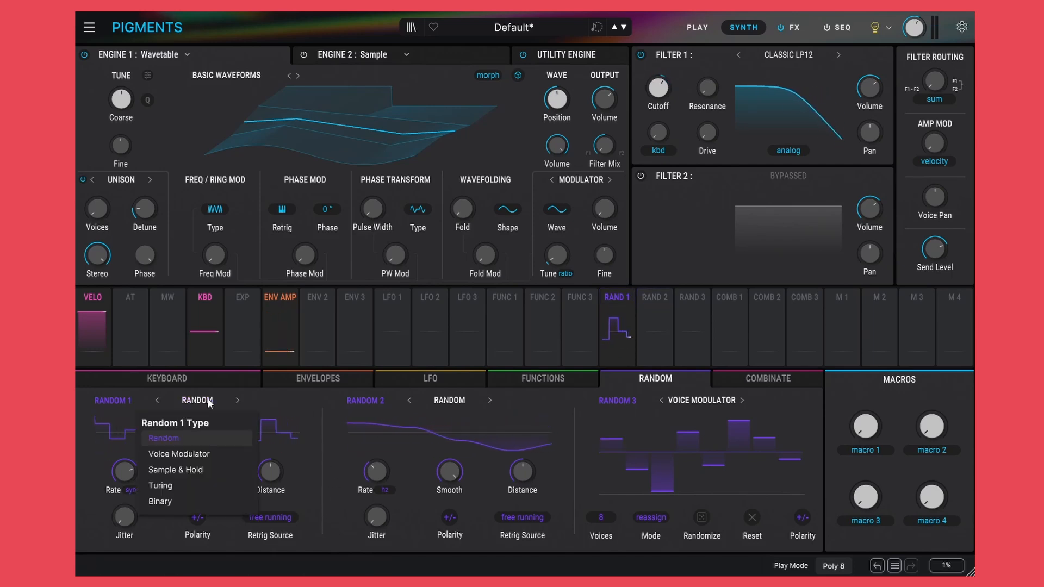
pyautogui.click(190, 452)
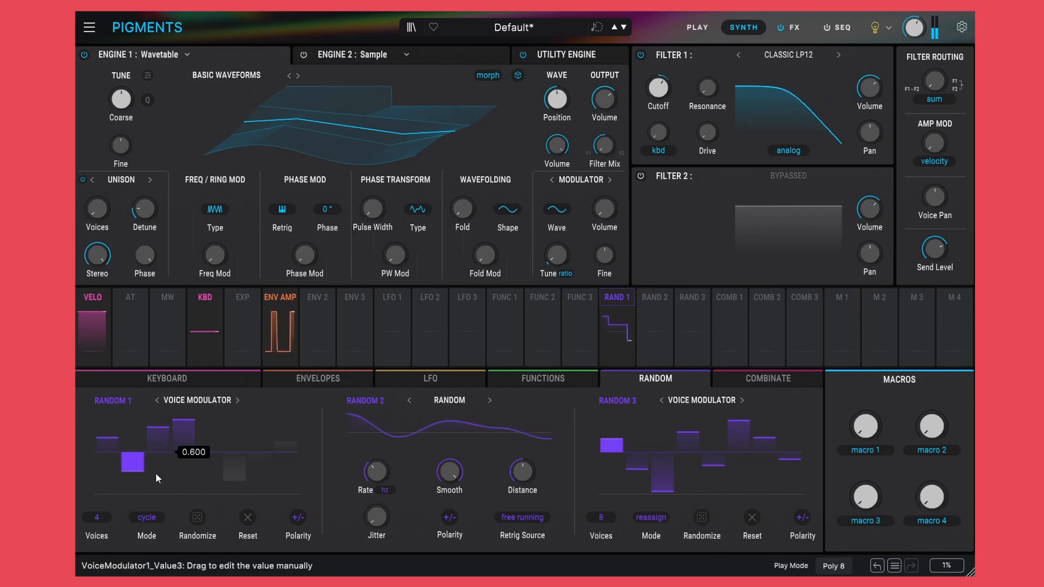
pyautogui.click(148, 517)
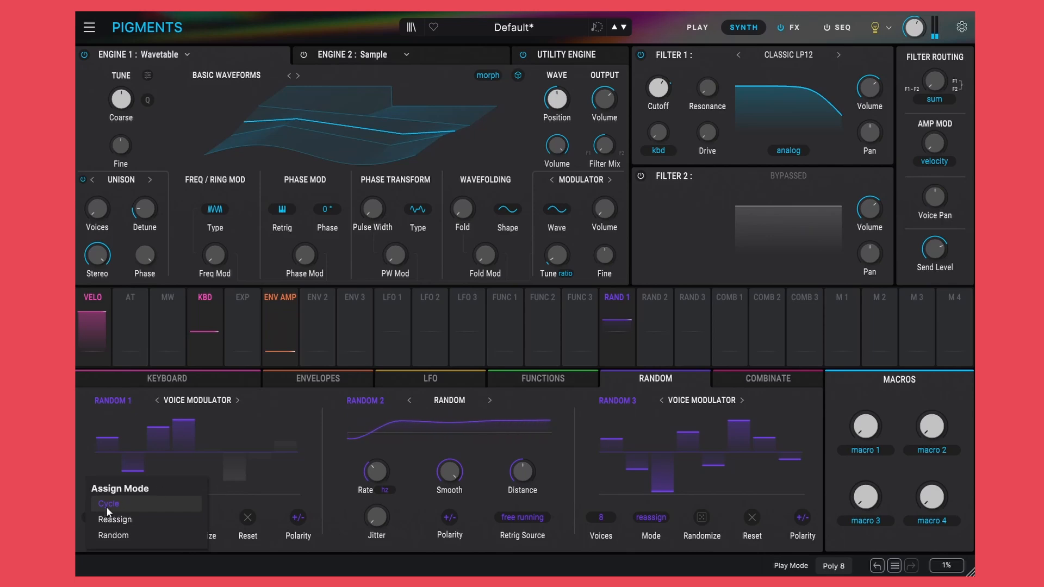
pyautogui.click(255, 504)
# Raise Random 1's first and third voice values, the third to about 0.707, and set its voice count to 8.
pyautogui.moveTo(103, 438)
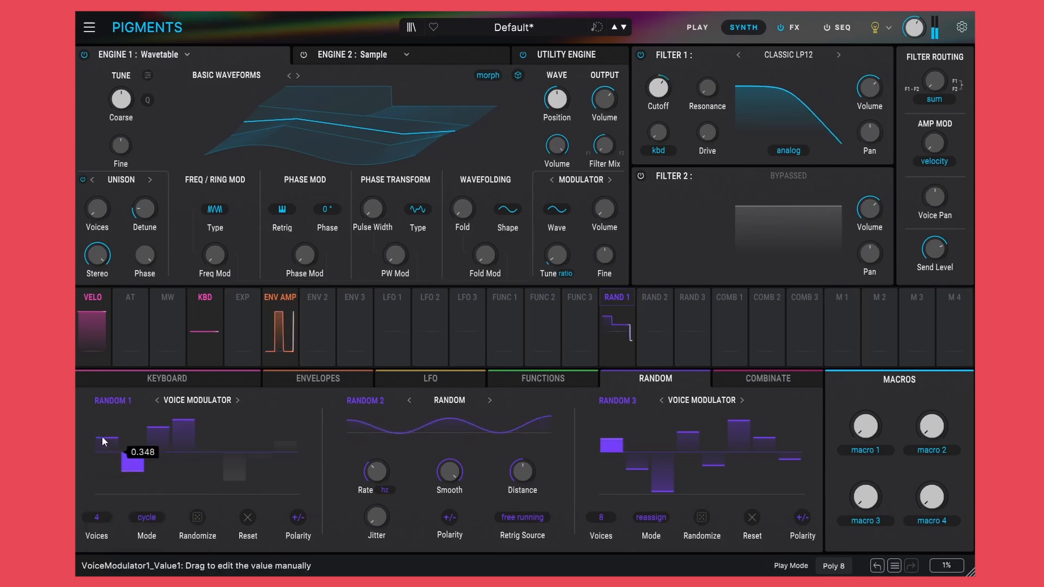
pyautogui.moveTo(103, 440)
pyautogui.mouseDown()
pyautogui.moveTo(106, 429)
pyautogui.moveTo(162, 428)
pyautogui.mouseUp()
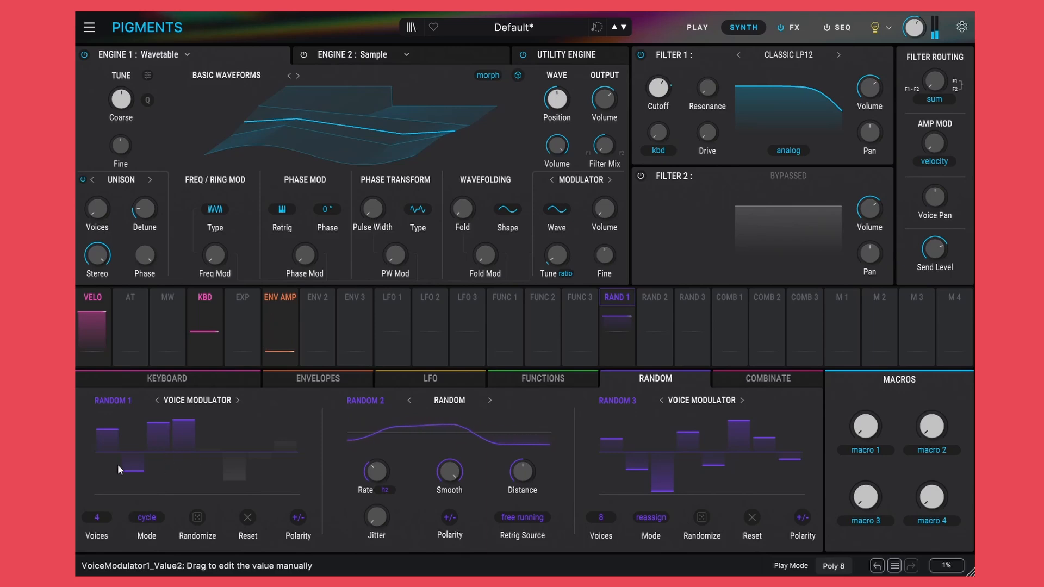
pyautogui.moveTo(104, 443)
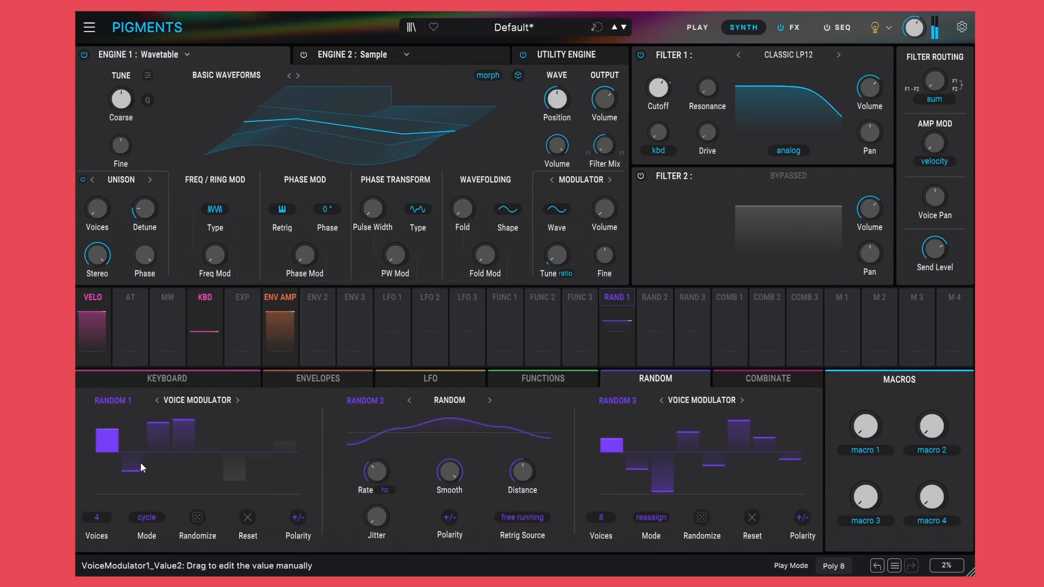
pyautogui.moveTo(131, 479)
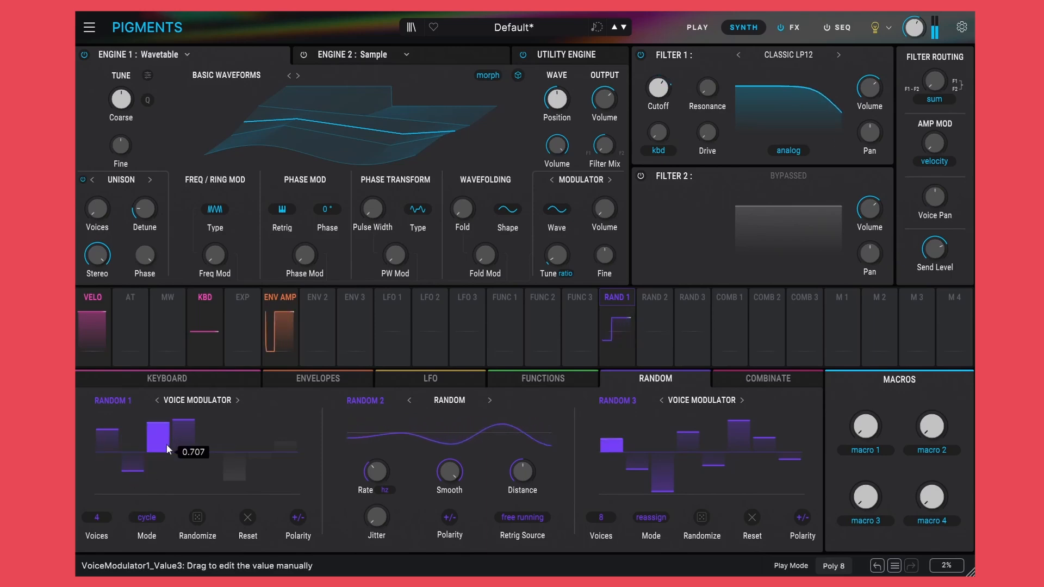
pyautogui.moveTo(96, 517); pyautogui.dragTo(97, 496)
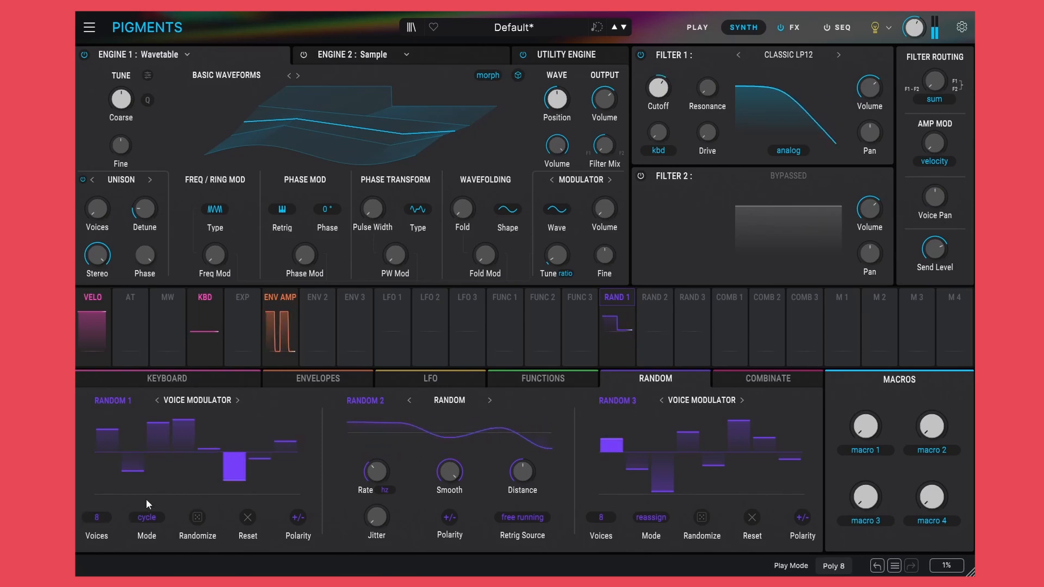
# Check the keyboard's play mode, then redraw Random 1's eight voice values as an arch peaking at the fourth voice.
pyautogui.click(190, 378)
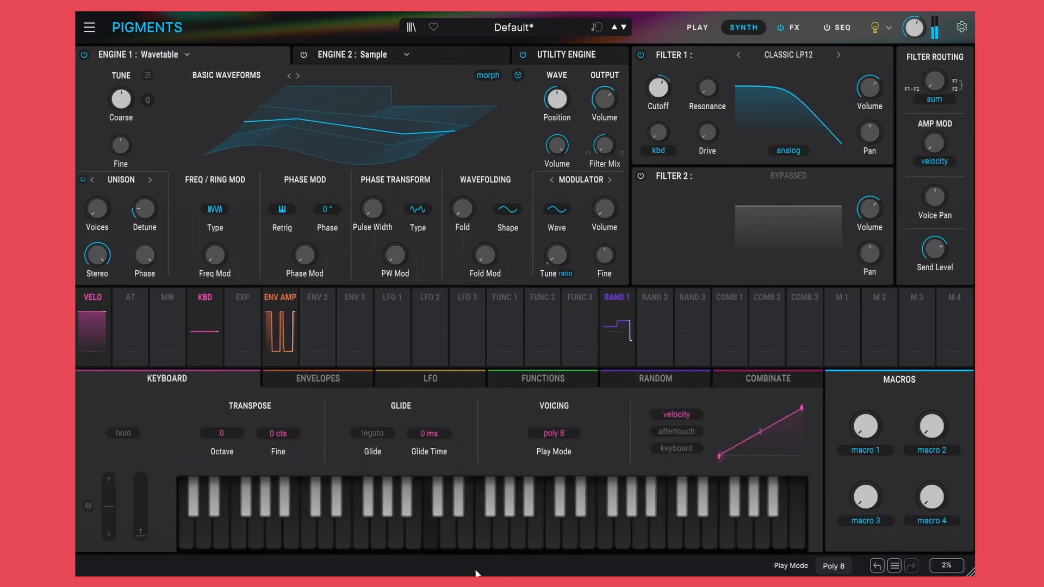
pyautogui.click(625, 375)
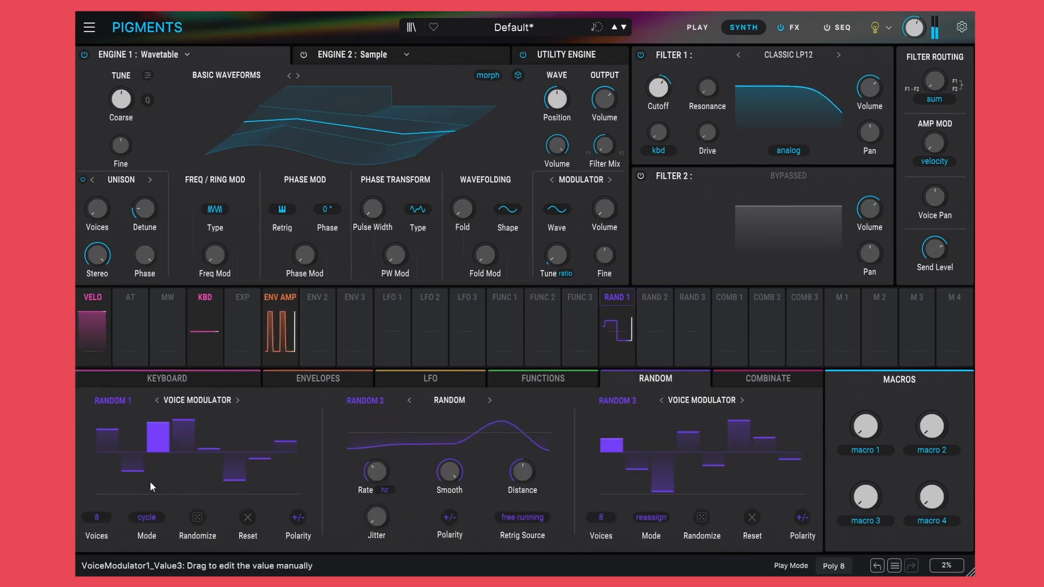
pyautogui.moveTo(168, 481)
pyautogui.mouseDown()
pyautogui.moveTo(100, 450)
pyautogui.moveTo(103, 482)
pyautogui.moveTo(188, 433)
pyautogui.moveTo(273, 442)
pyautogui.moveTo(301, 481)
pyautogui.moveTo(212, 420)
pyautogui.moveTo(323, 491)
pyautogui.mouseUp()
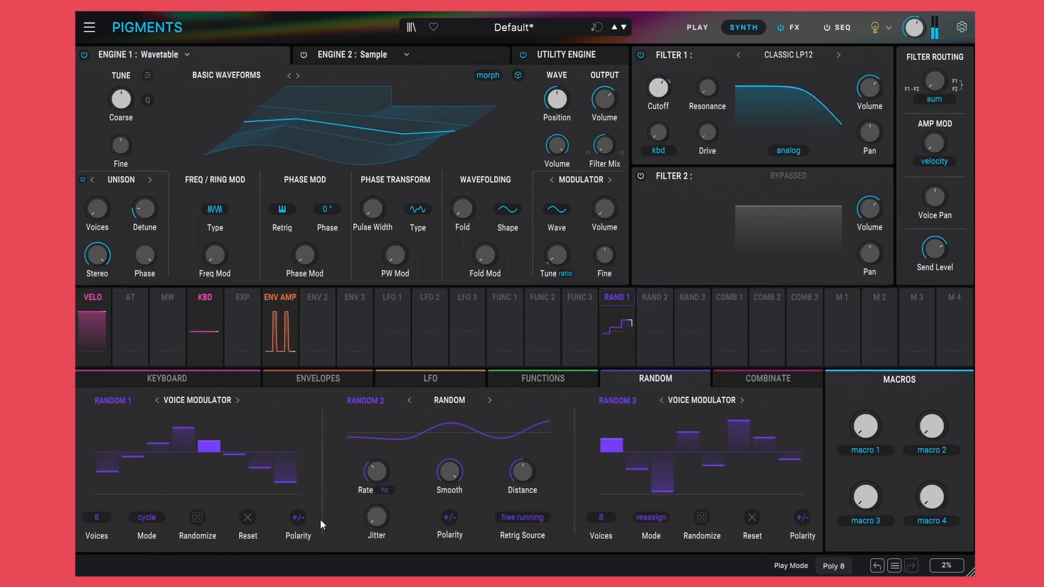
# Randomize Random 1's voice values, then reset them and draw an all-positive arch across the eight voices.
pyautogui.click(191, 519)
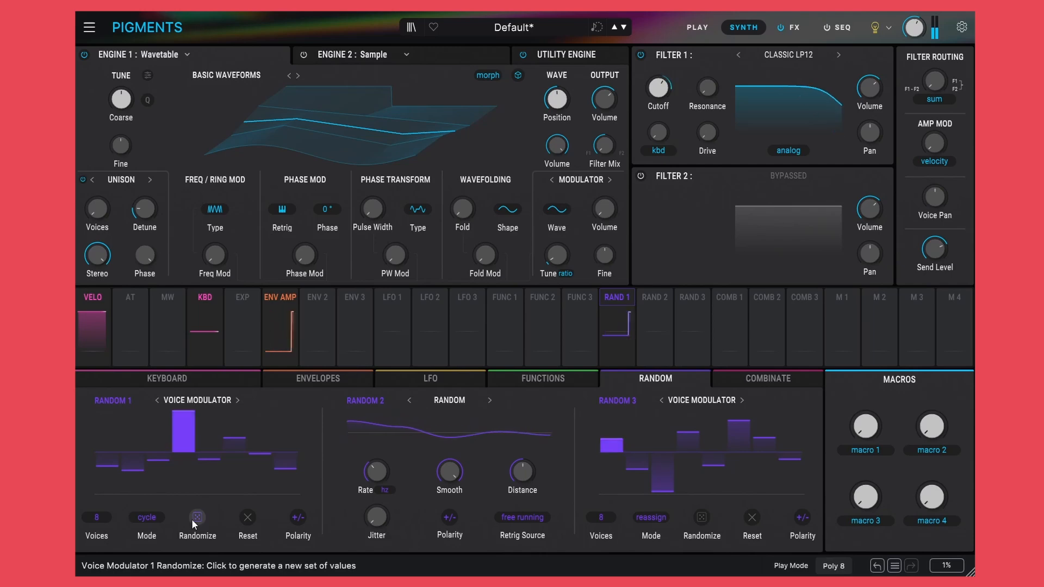
pyautogui.click(247, 517)
pyautogui.moveTo(104, 445)
pyautogui.mouseDown()
pyautogui.moveTo(240, 401)
pyautogui.moveTo(292, 442)
pyautogui.mouseUp()
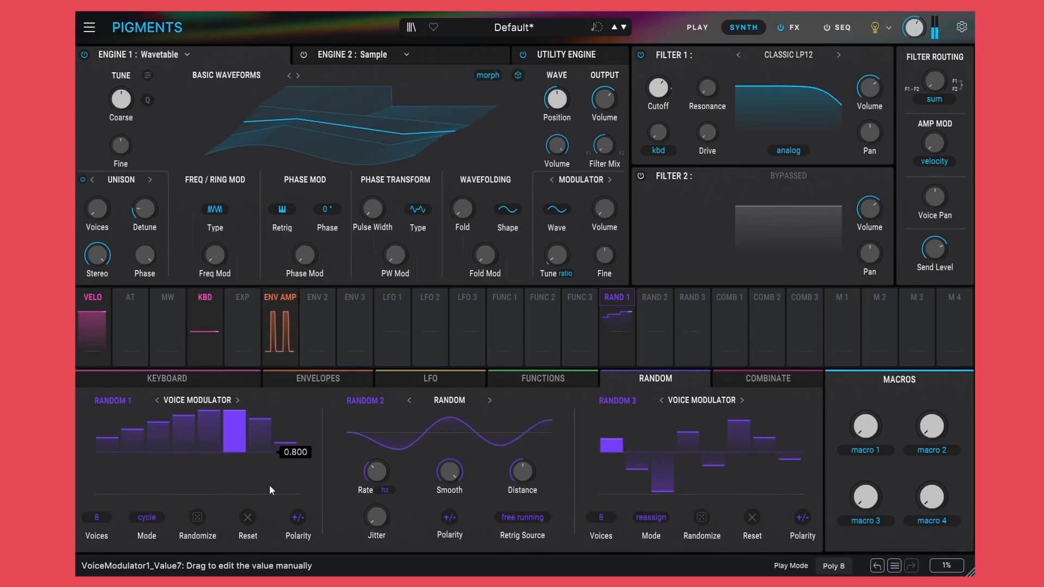
# Make Random 1's polarity positive only and redraw its eight voice values as a lower arch peaking at the fourth voice.
pyautogui.click(297, 520)
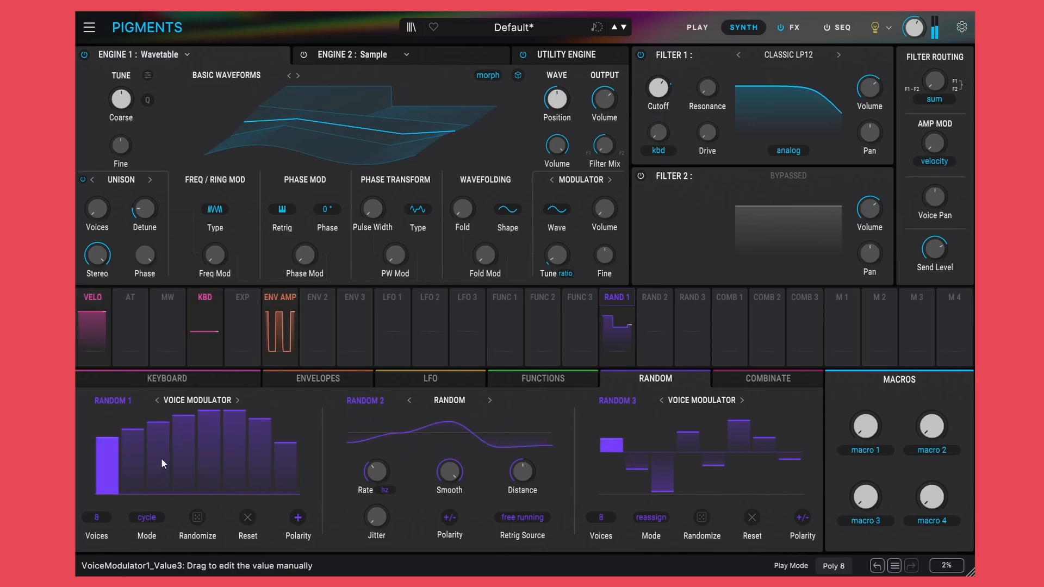
pyautogui.moveTo(161, 458)
pyautogui.mouseDown()
pyautogui.moveTo(132, 472)
pyautogui.moveTo(252, 467)
pyautogui.moveTo(287, 485)
pyautogui.mouseUp()
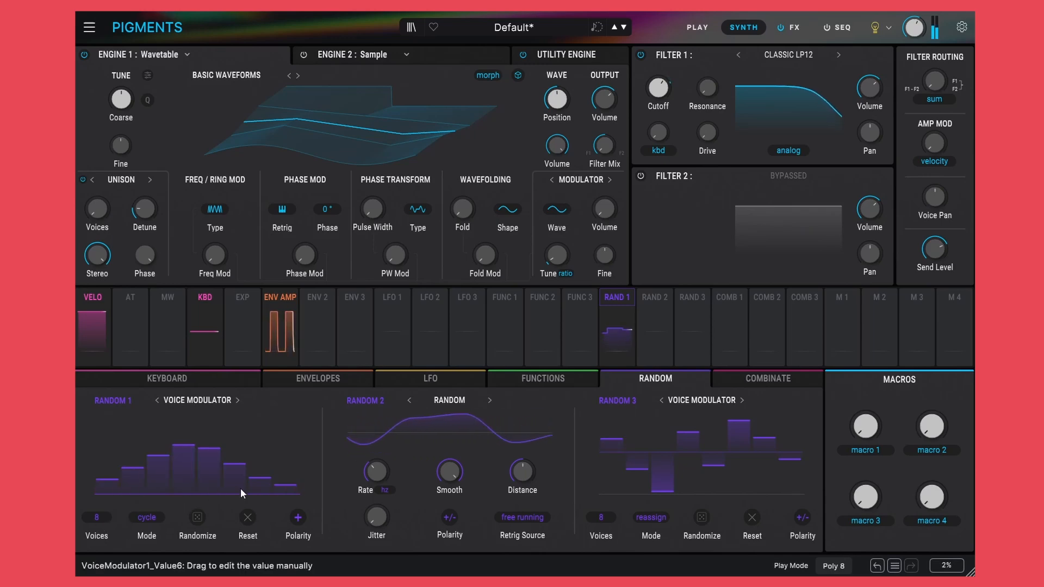
# Try Random 1's Reassign assign mode and compare its voice values with the notes on the keyboard view.
pyautogui.click(155, 514)
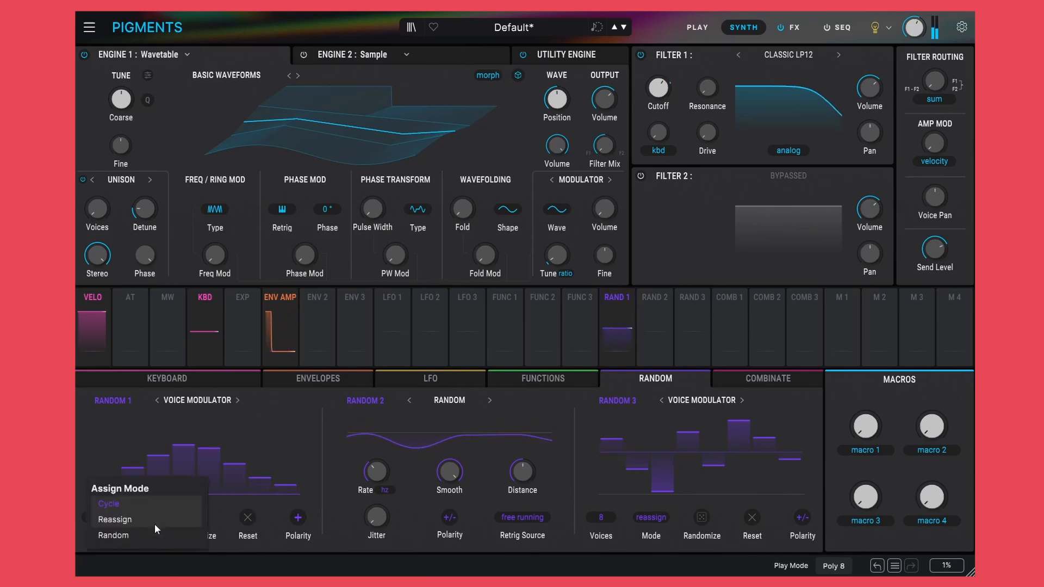
pyautogui.click(127, 521)
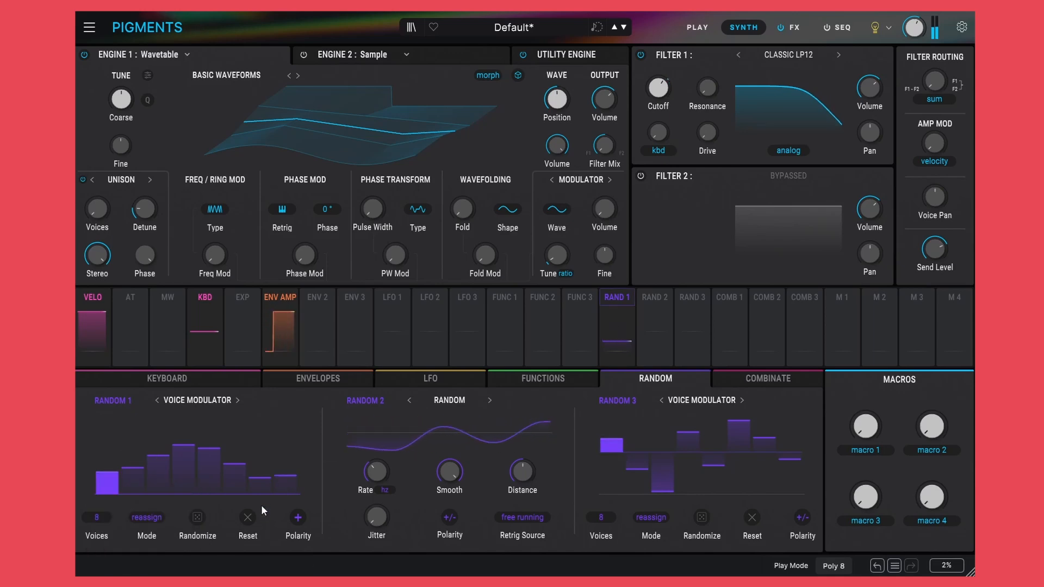
pyautogui.click(243, 385)
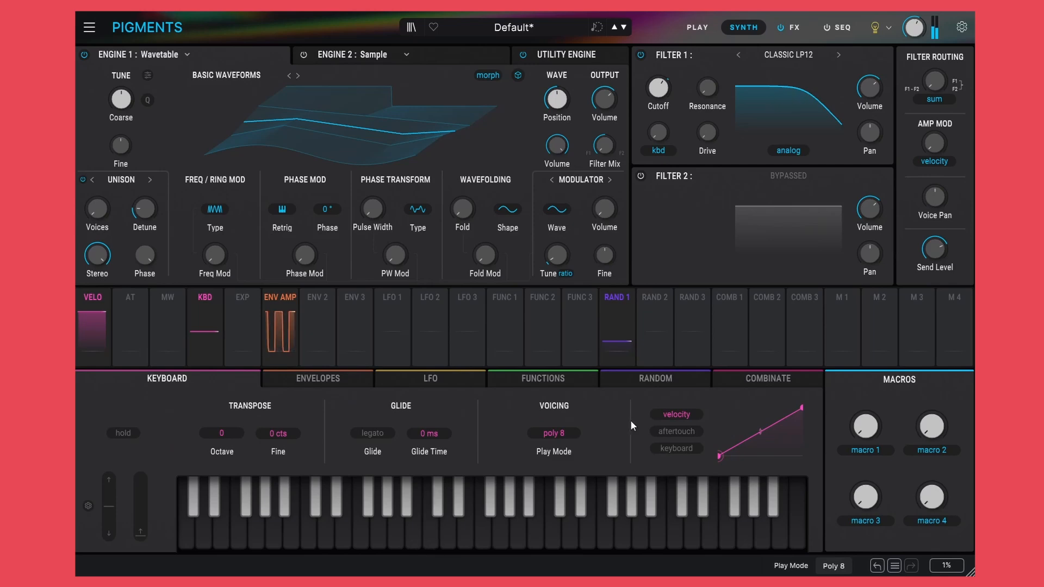
pyautogui.click(655, 378)
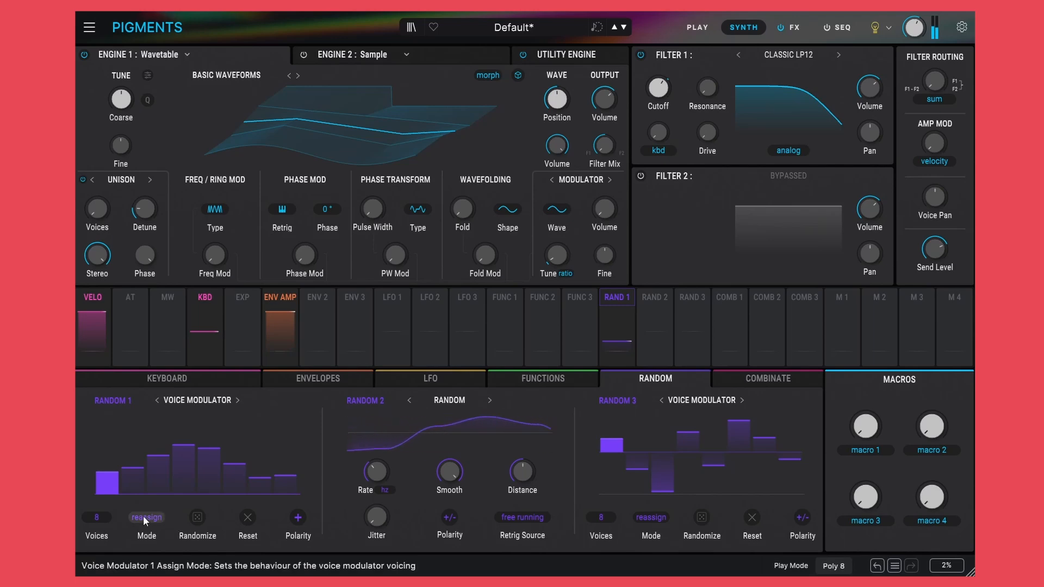
pyautogui.moveTo(116, 487)
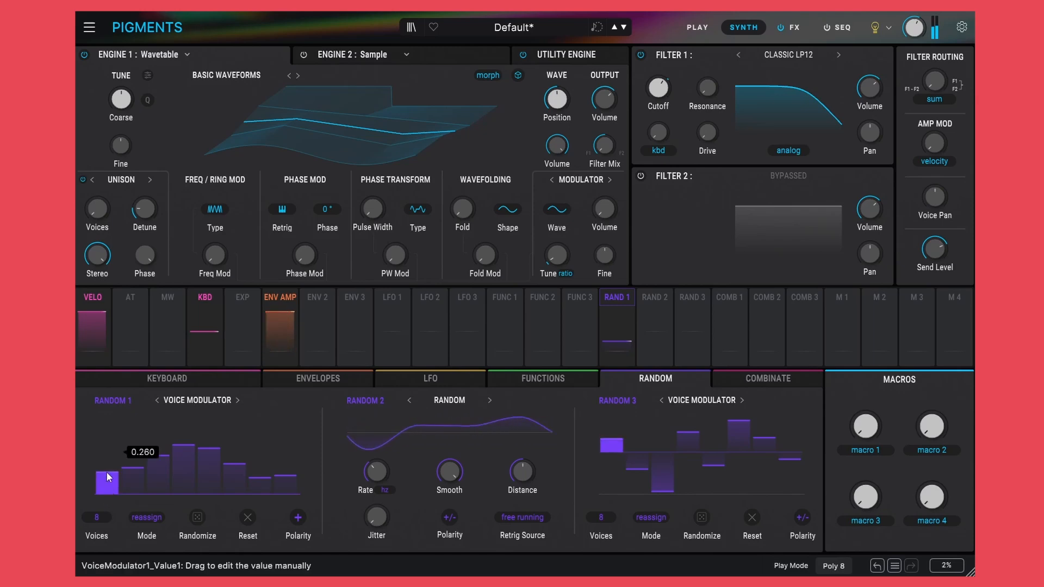
pyautogui.click(185, 380)
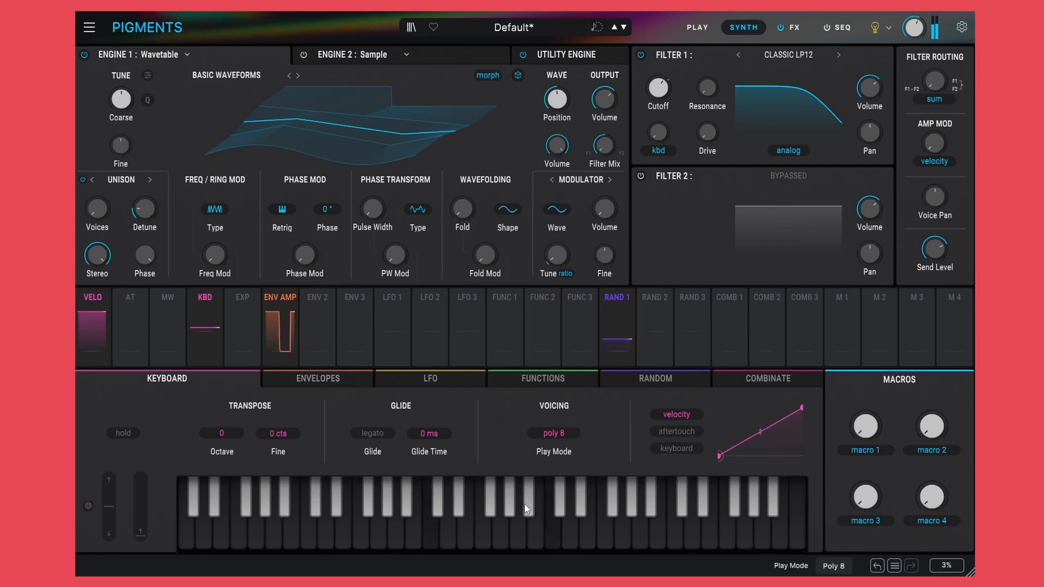
pyautogui.click(619, 380)
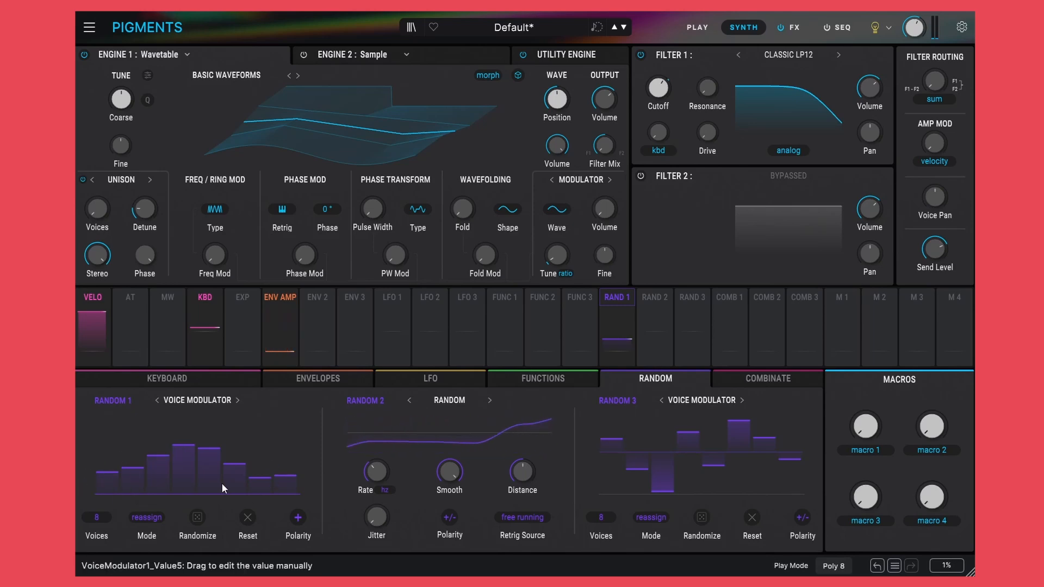
# Set Random 1's assign mode to Random.
pyautogui.click(155, 517)
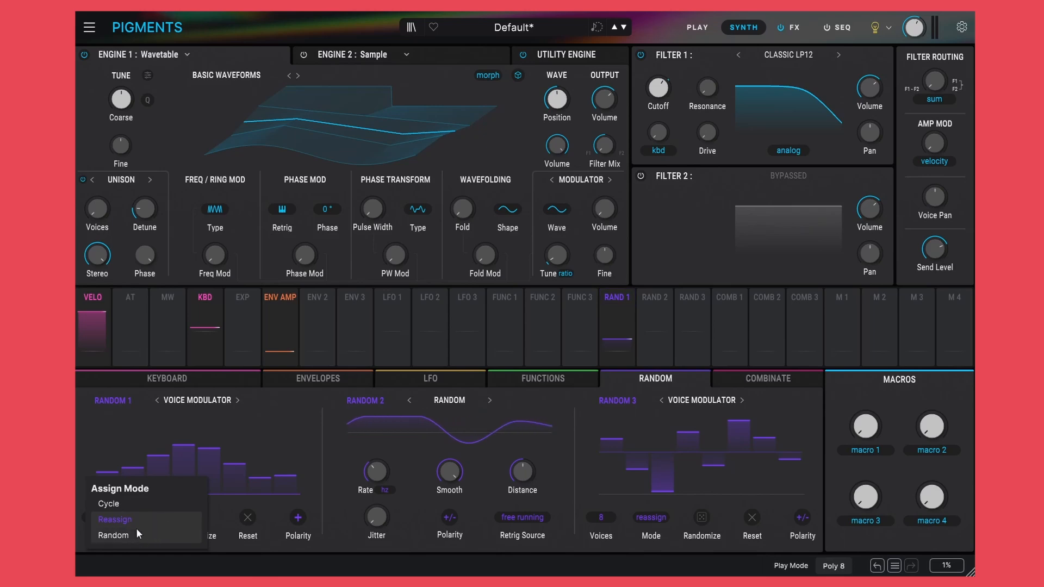
pyautogui.click(113, 535)
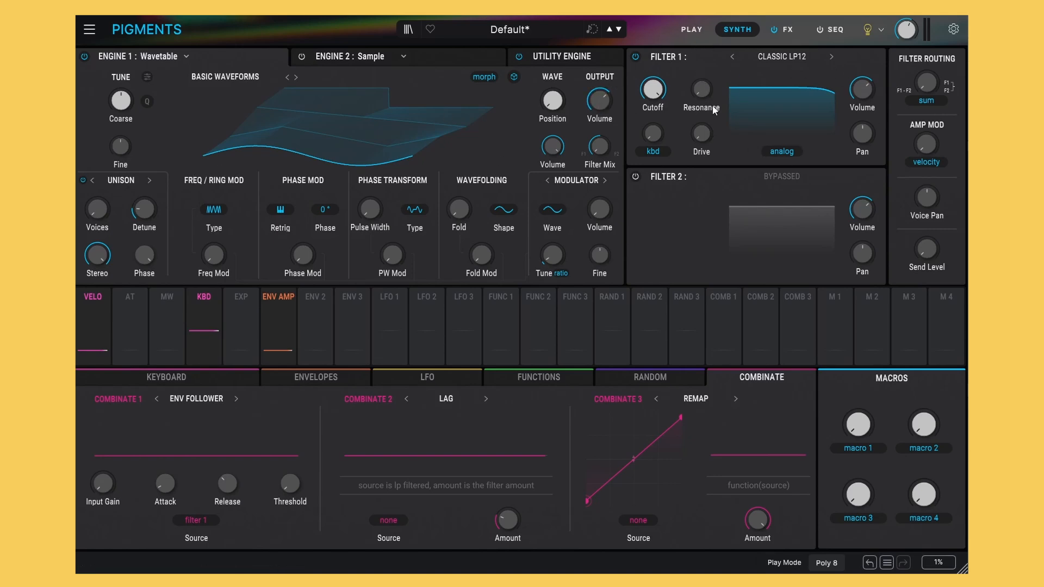
# Raise the Aux bus send volume to about -11.4 dB in the effects section and return to the synth view.
pyautogui.click(788, 29)
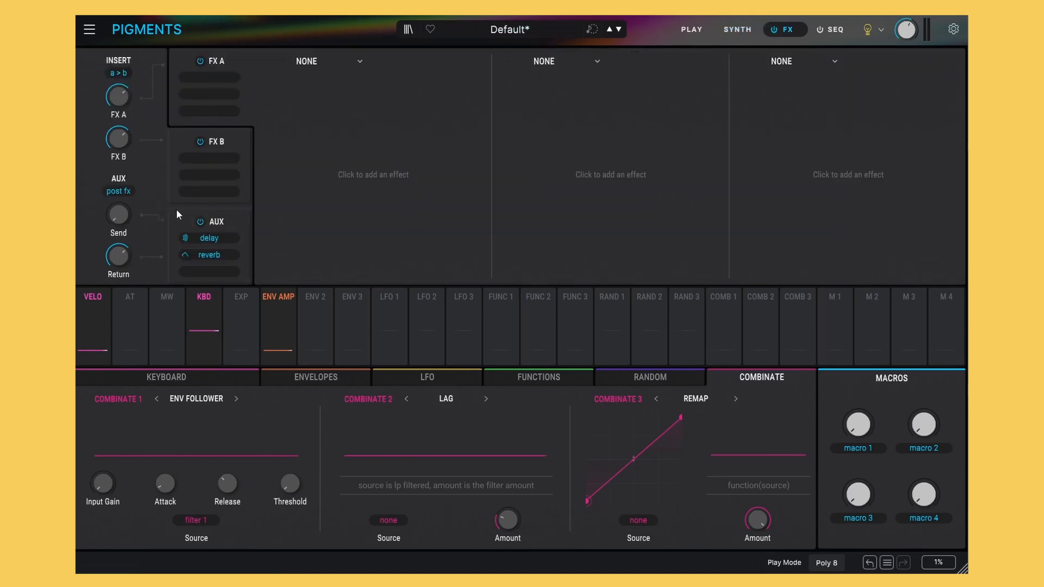
pyautogui.moveTo(134, 205)
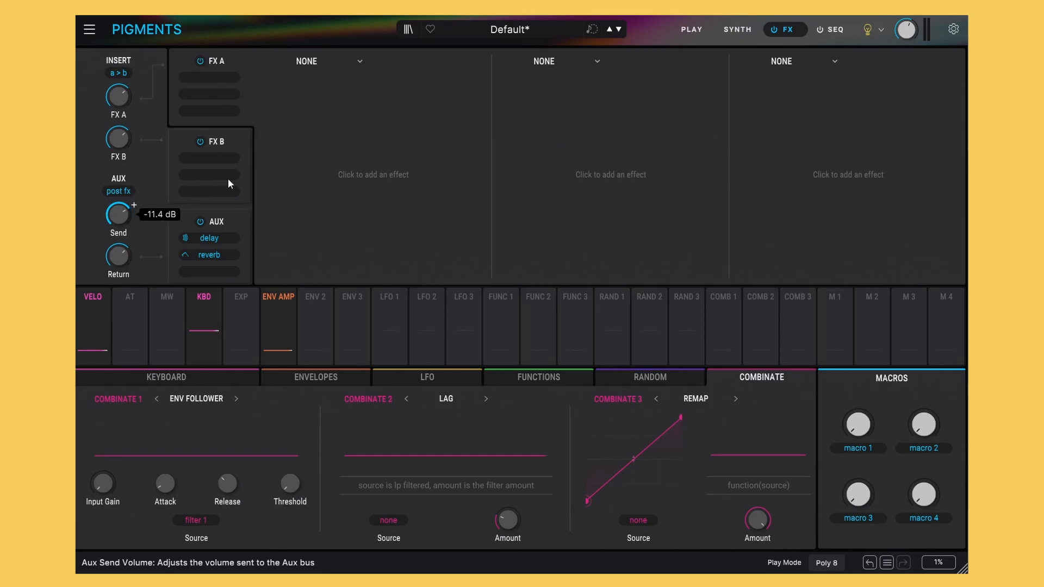
pyautogui.click(739, 30)
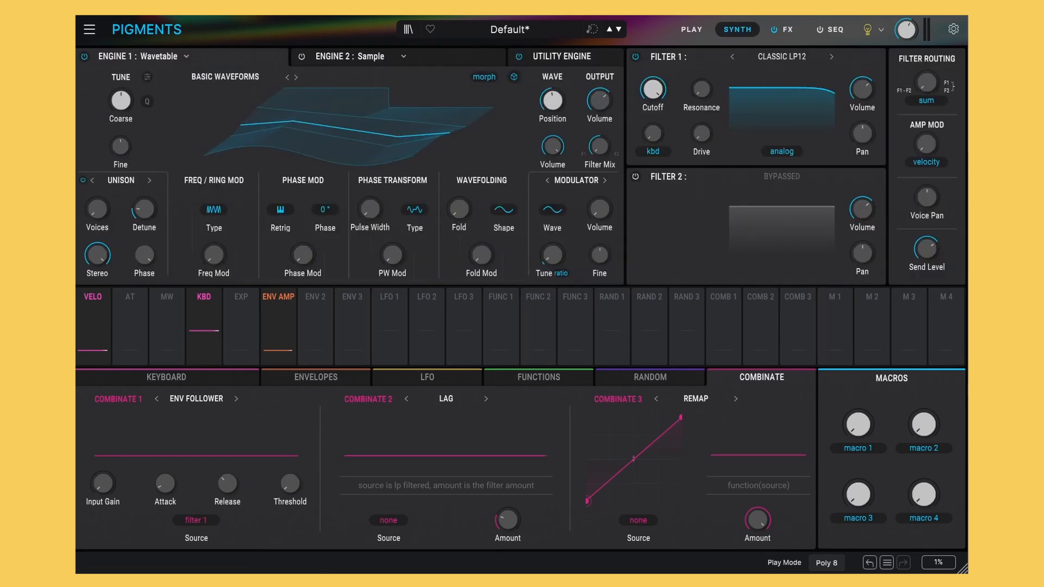
# Shift Engine 1's wavetable position slightly and lower Filter 1's cutoff from its maximum.
pyautogui.moveTo(369, 131); pyautogui.dragTo(370, 118)
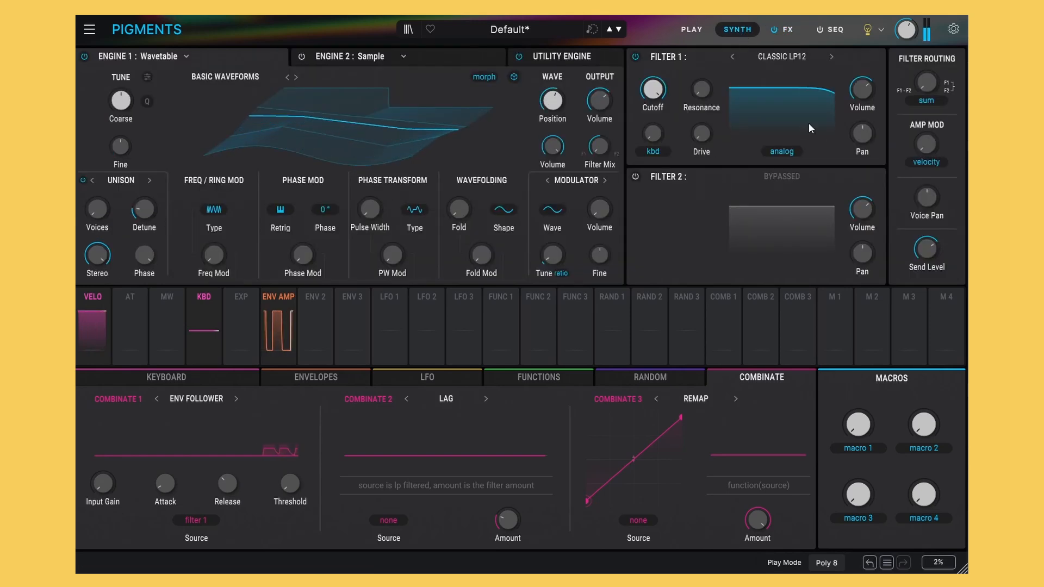
pyautogui.moveTo(656, 93)
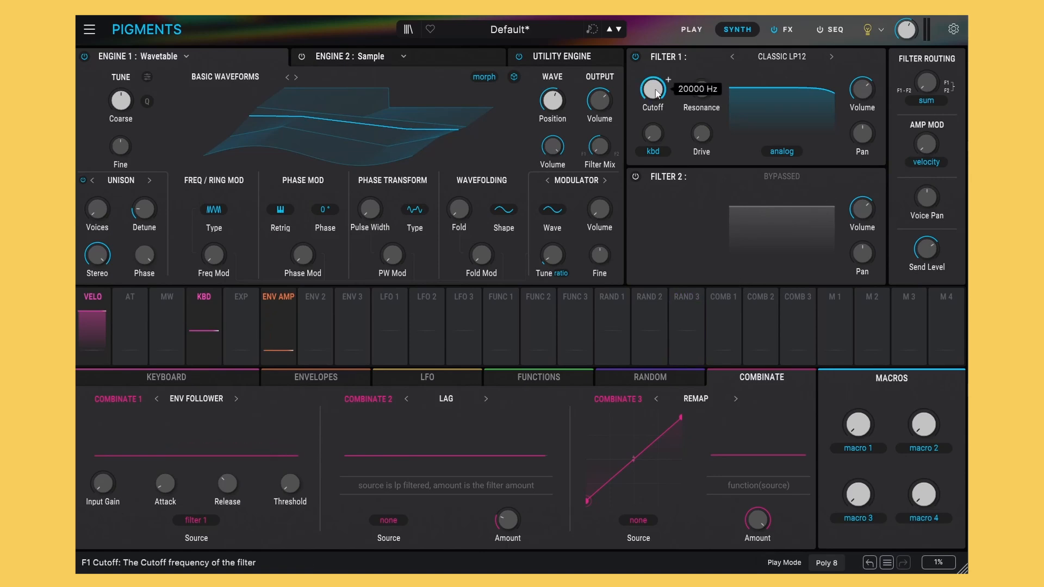
pyautogui.moveTo(656, 93); pyautogui.dragTo(698, 103)
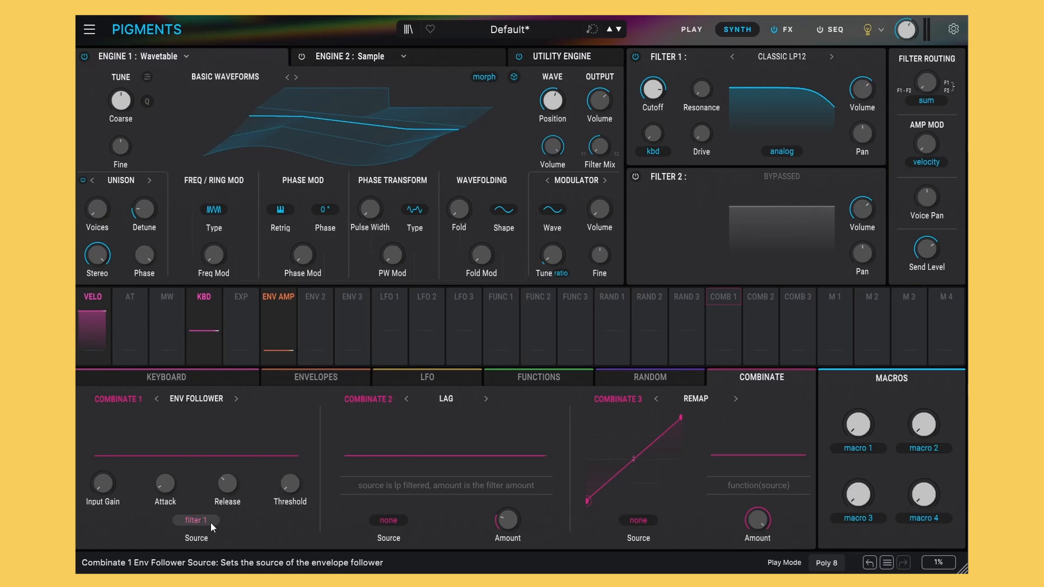
# Raise the input gain of Combinate 1's envelope follower to about the middle of its range.
pyautogui.moveTo(105, 485)
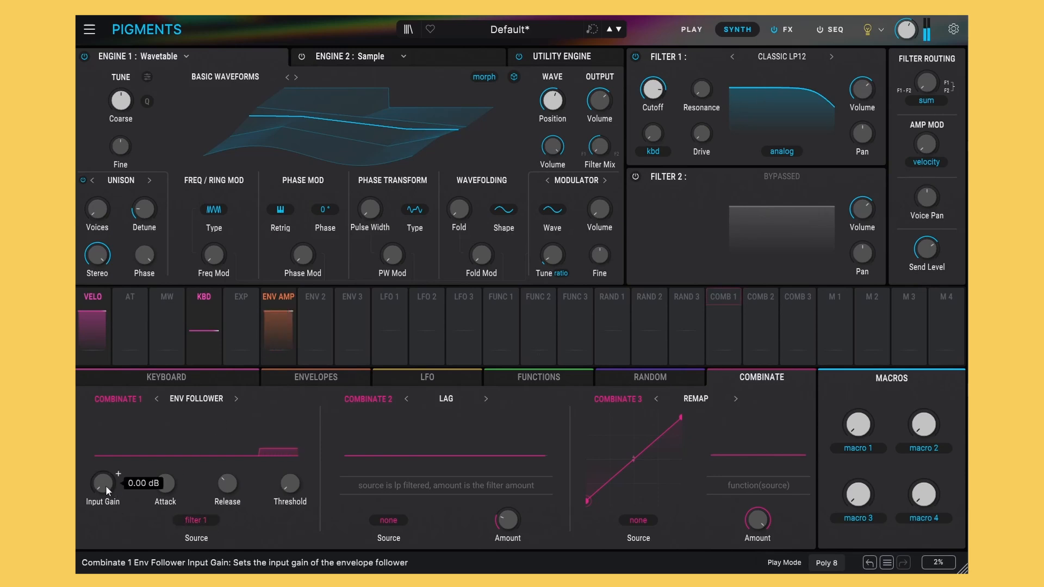
pyautogui.moveTo(105, 485); pyautogui.dragTo(106, 437)
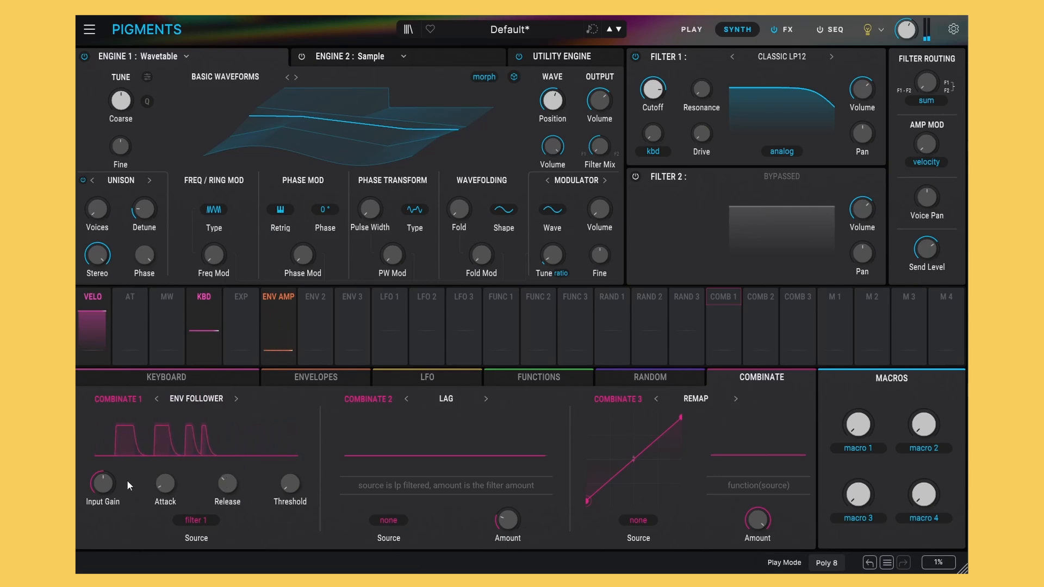
# Try several higher threshold levels on Combinate 1's envelope follower, then return the threshold to its minimum.
pyautogui.moveTo(295, 484)
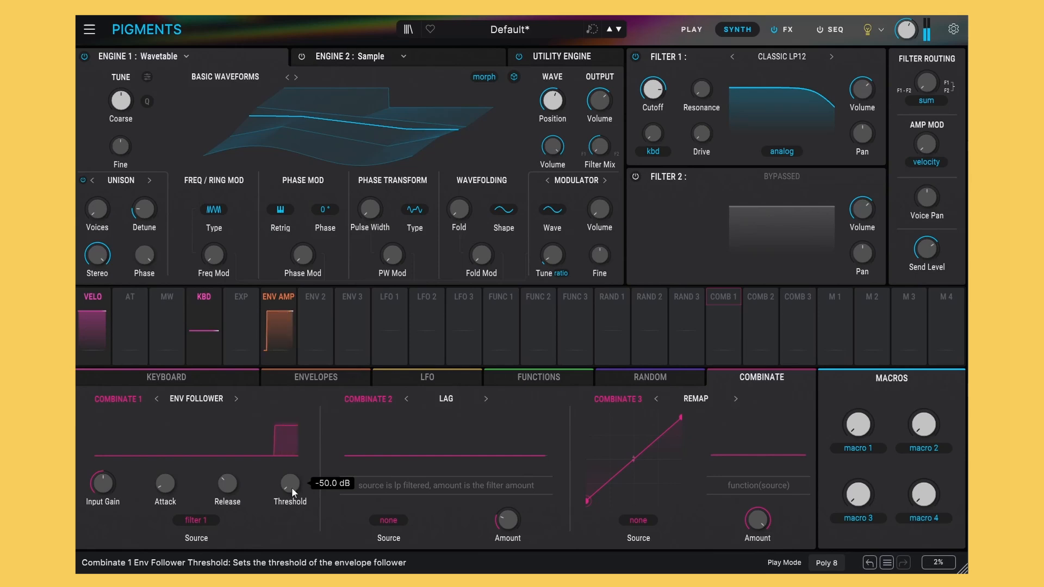
pyautogui.moveTo(291, 487); pyautogui.dragTo(292, 472)
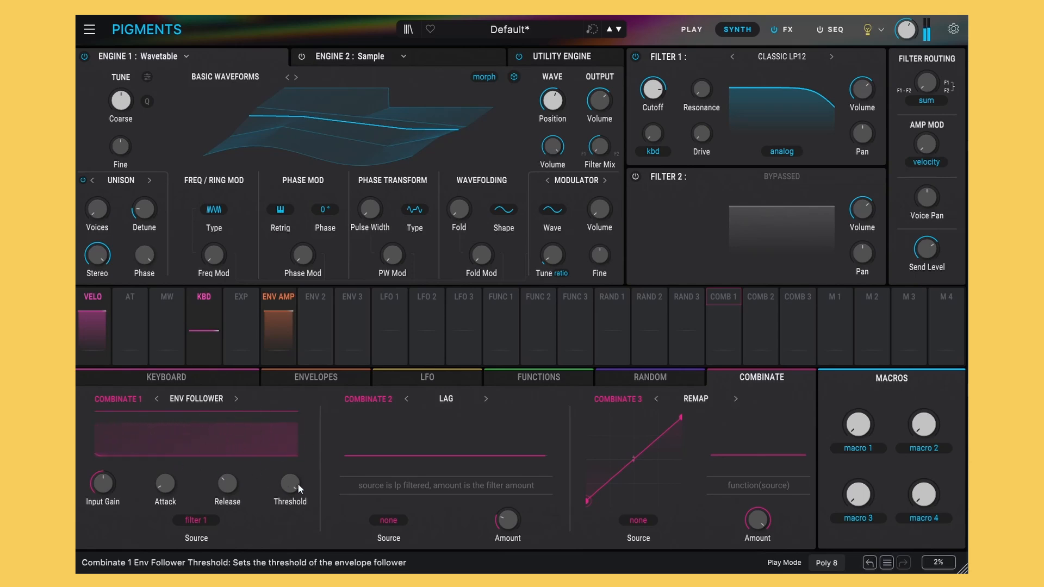
pyautogui.moveTo(295, 484)
pyautogui.mouseDown()
pyautogui.moveTo(294, 463)
pyautogui.moveTo(290, 492)
pyautogui.mouseUp()
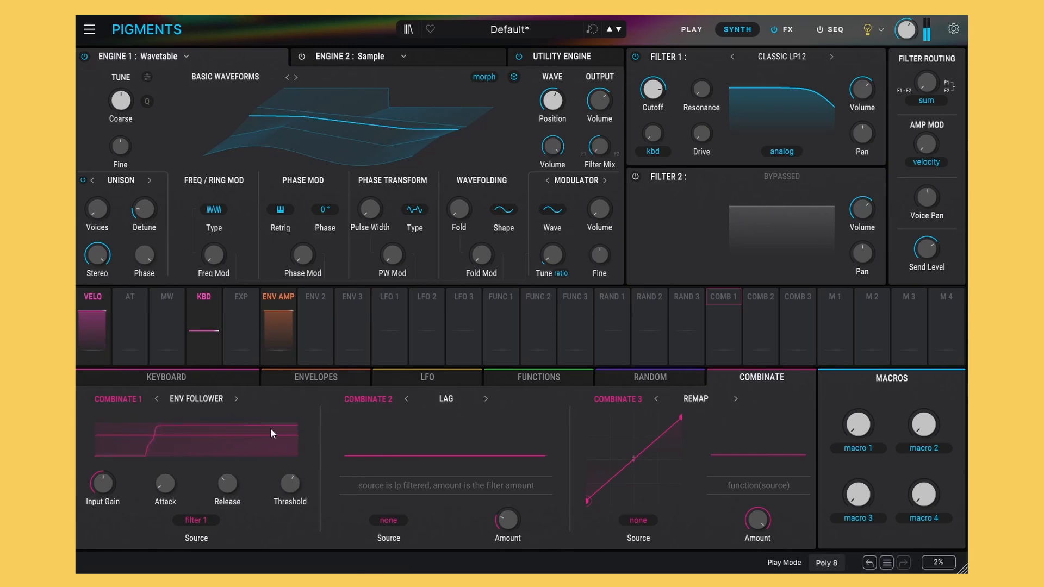
pyautogui.moveTo(290, 483); pyautogui.dragTo(290, 512)
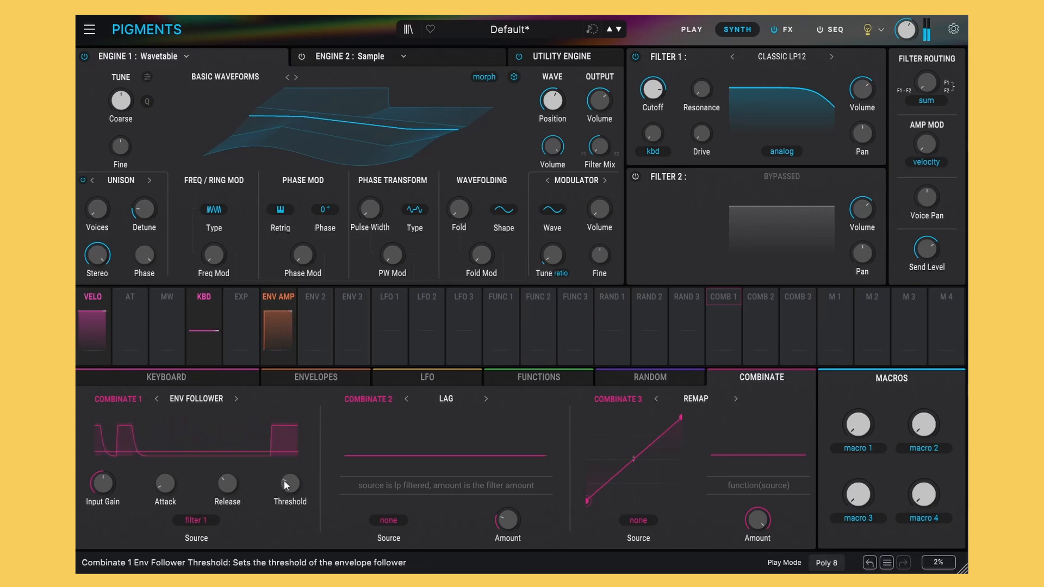
pyautogui.moveTo(284, 480); pyautogui.dragTo(293, 484)
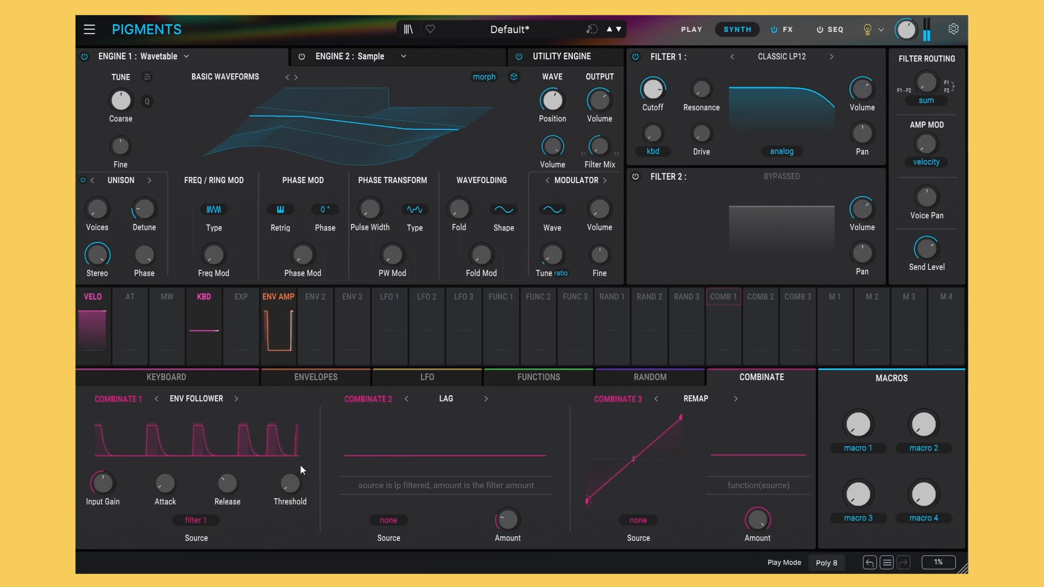
# Try an attack of about 234 ms and a release of about 923 ms on Combinate 1's envelope follower, shortening each again.
pyautogui.moveTo(161, 487)
pyautogui.mouseDown()
pyautogui.moveTo(152, 422)
pyautogui.moveTo(176, 485)
pyautogui.mouseUp()
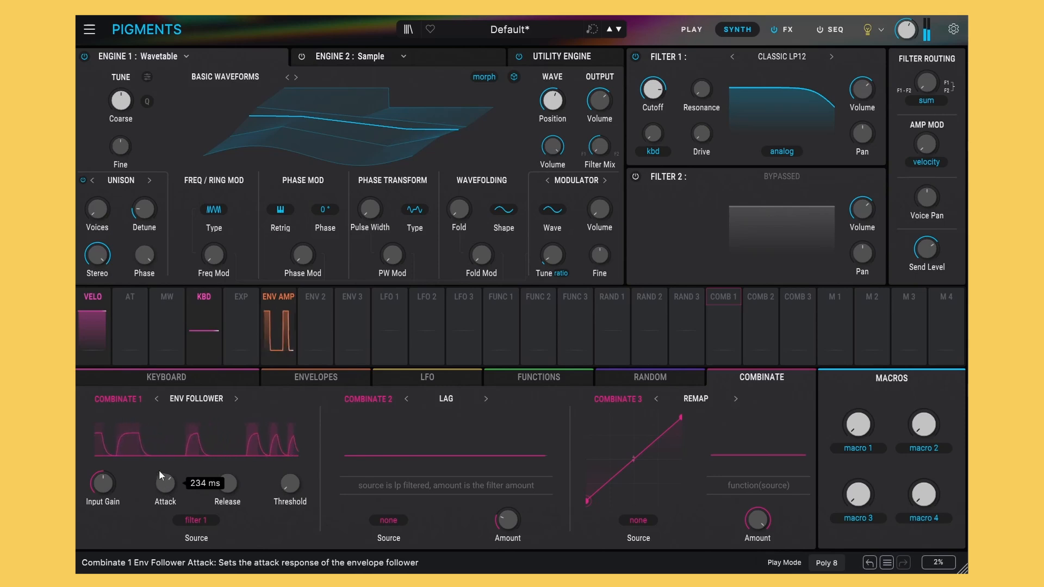
pyautogui.moveTo(171, 478); pyautogui.dragTo(164, 484)
pyautogui.moveTo(229, 484); pyautogui.dragTo(232, 470)
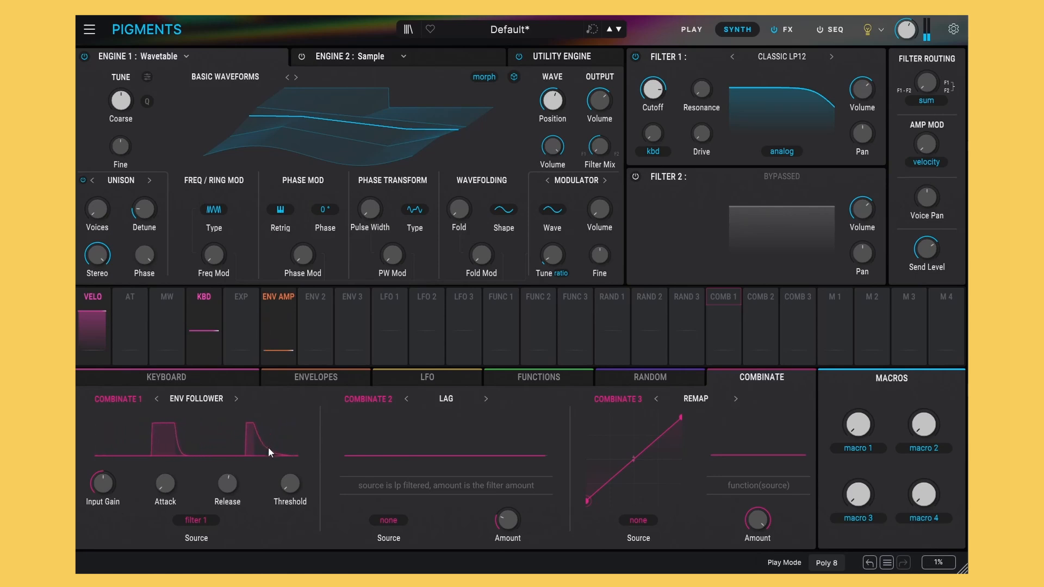
pyautogui.moveTo(235, 482)
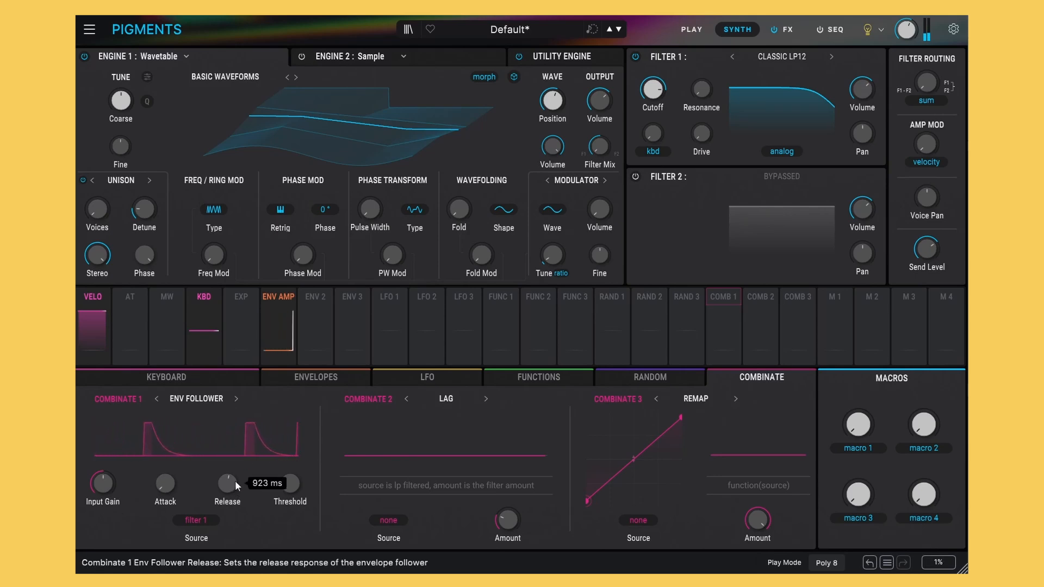
pyautogui.moveTo(234, 476); pyautogui.dragTo(225, 522)
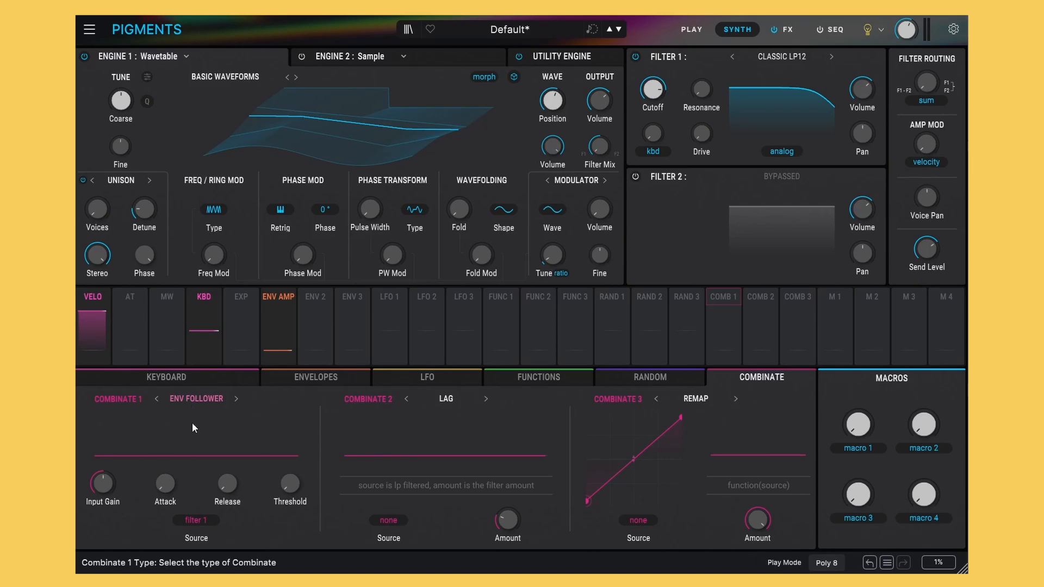
# Examine the sources available for Combinate 1's envelope follower, keeping Filter 1.
pyautogui.click(210, 520)
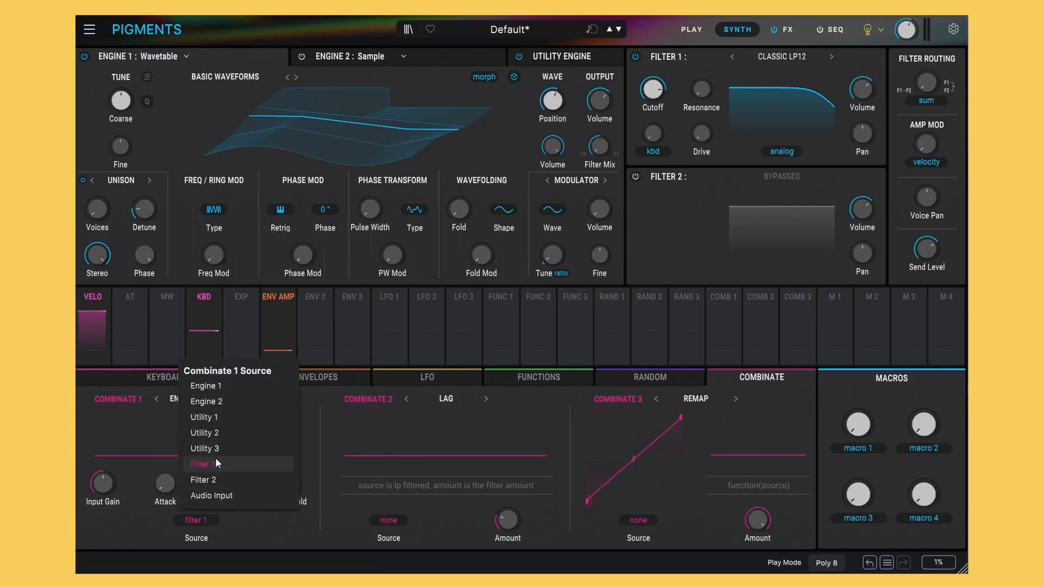
pyautogui.click(259, 534)
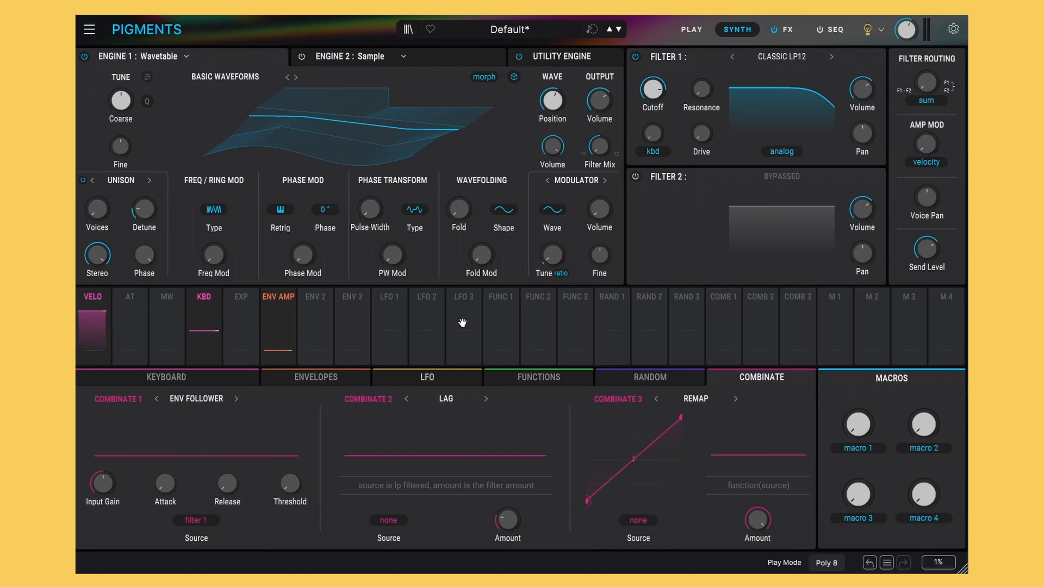
# Lower Filter 1's cutoff a little further and turn on Noise 1 in the Utility Engine.
pyautogui.moveTo(670, 86); pyautogui.dragTo(671, 108)
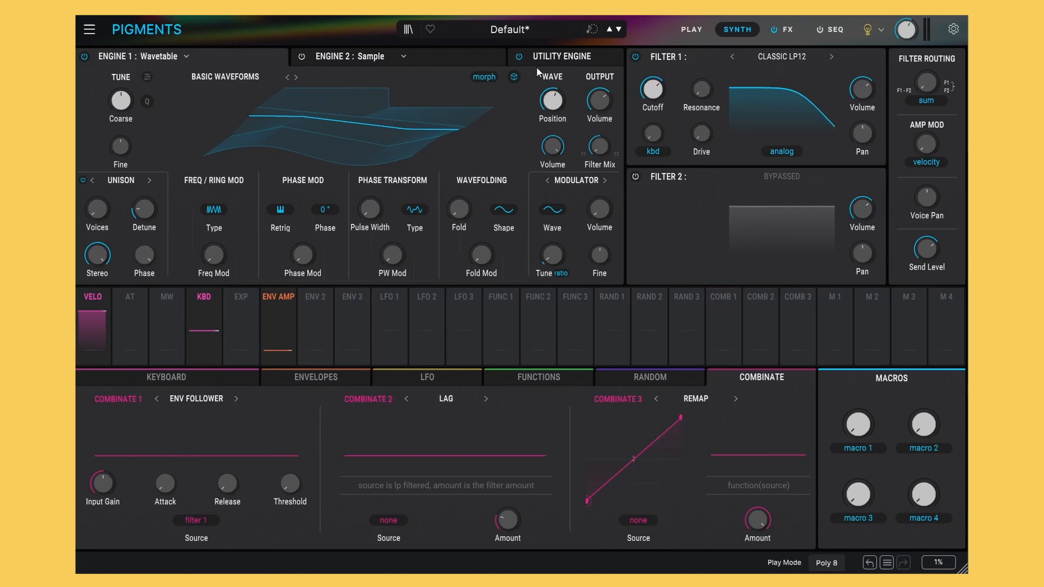
pyautogui.click(557, 57)
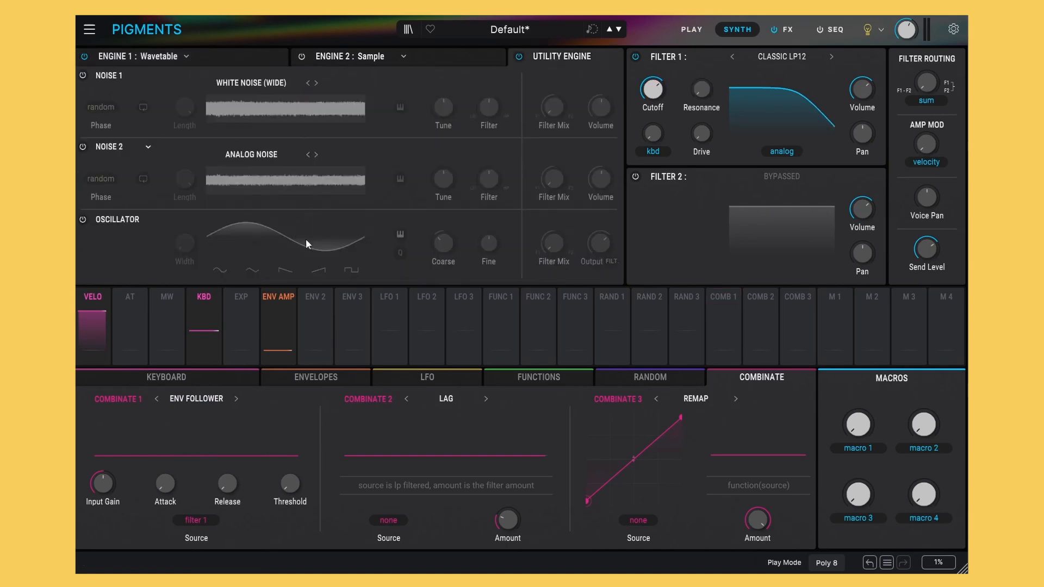
pyautogui.click(83, 76)
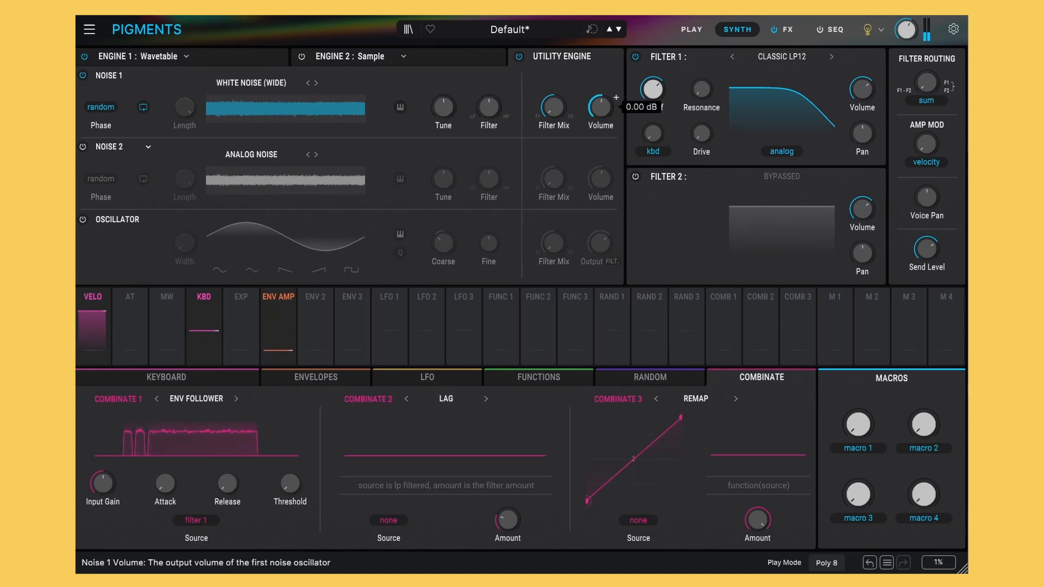
# Lower Noise 1's volume to minimum and set Combinate 1's envelope follower source to Utility 1.
pyautogui.moveTo(600, 108); pyautogui.dragTo(600, 152)
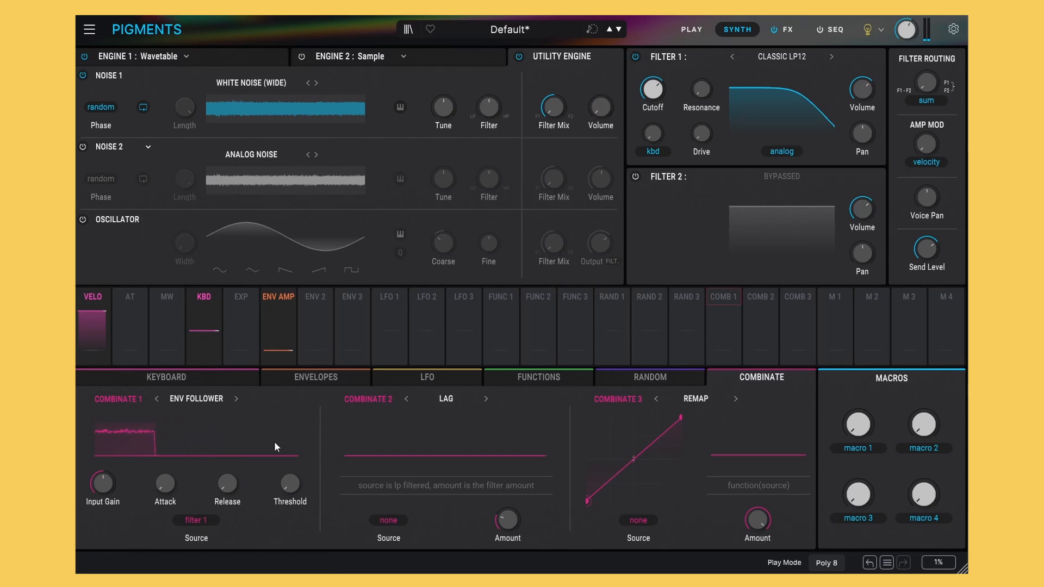
pyautogui.click(203, 521)
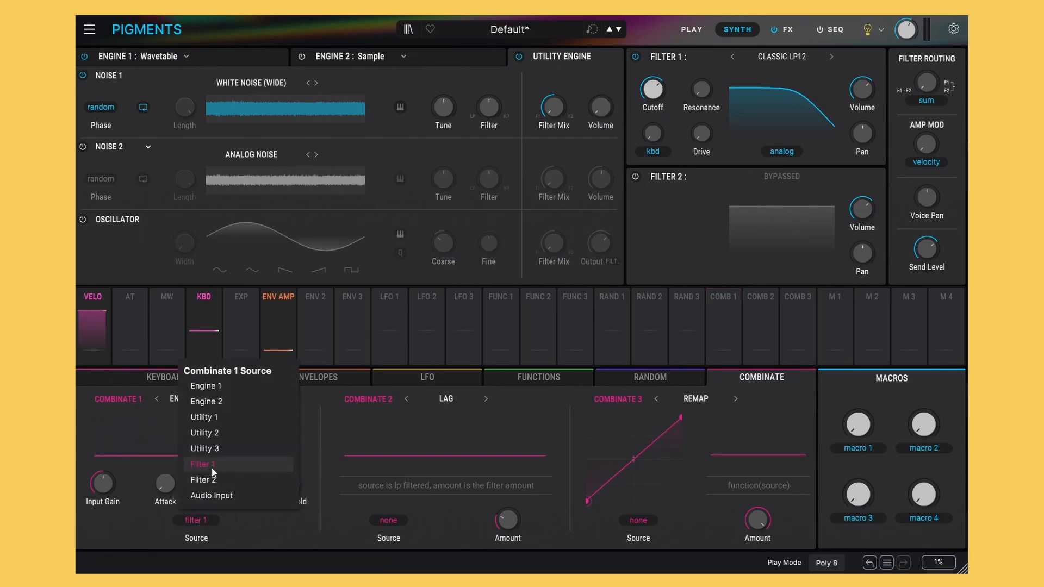
pyautogui.click(213, 417)
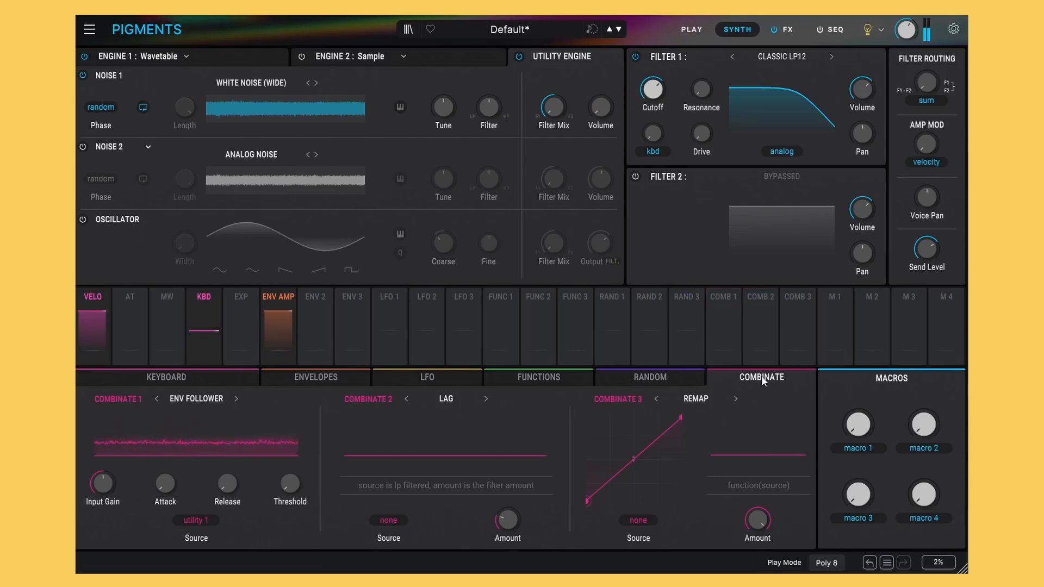
# Modulate Filter 1's cutoff with Combinate 1 by an amount of 0.15.
pyautogui.click(724, 295)
pyautogui.moveTo(663, 83); pyautogui.dragTo(663, 75)
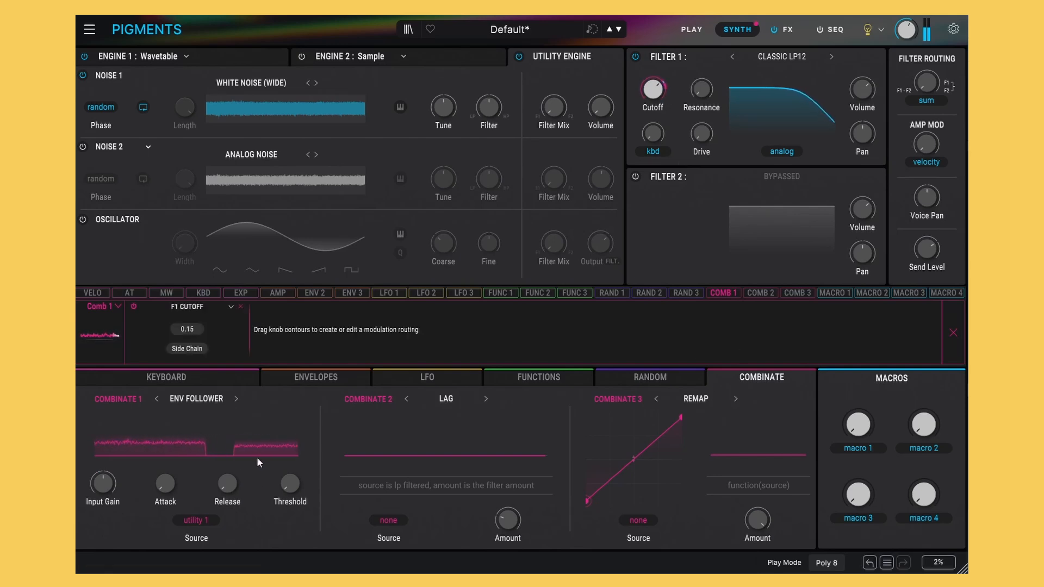
pyautogui.moveTo(286, 495)
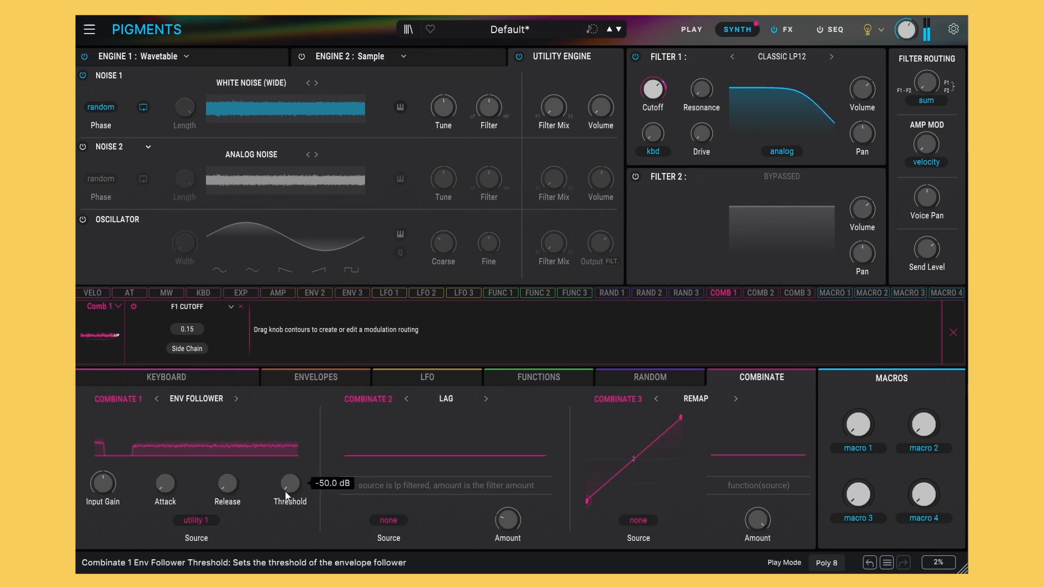
# Replace Noise 1's sample in the Utility Engine with Alien Insects.
pyautogui.click(271, 84)
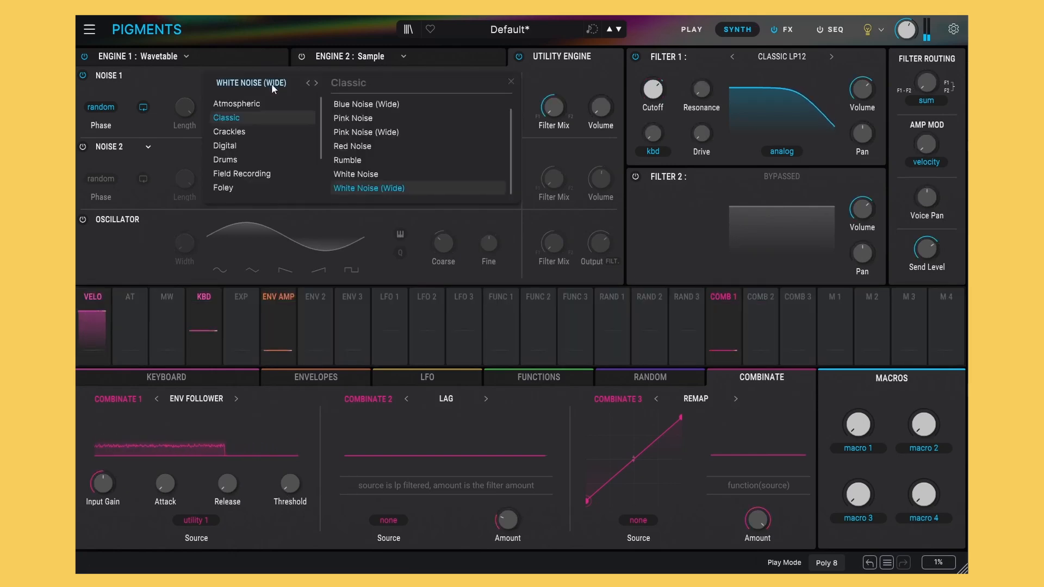
pyautogui.click(236, 130)
pyautogui.click(372, 103)
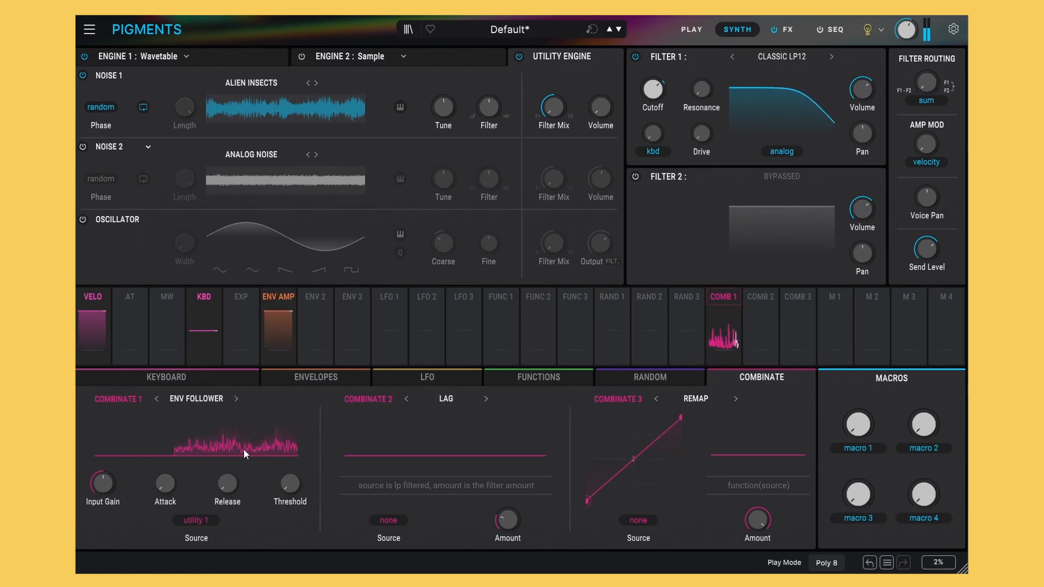
pyautogui.moveTo(723, 326); pyautogui.dragTo(657, 122)
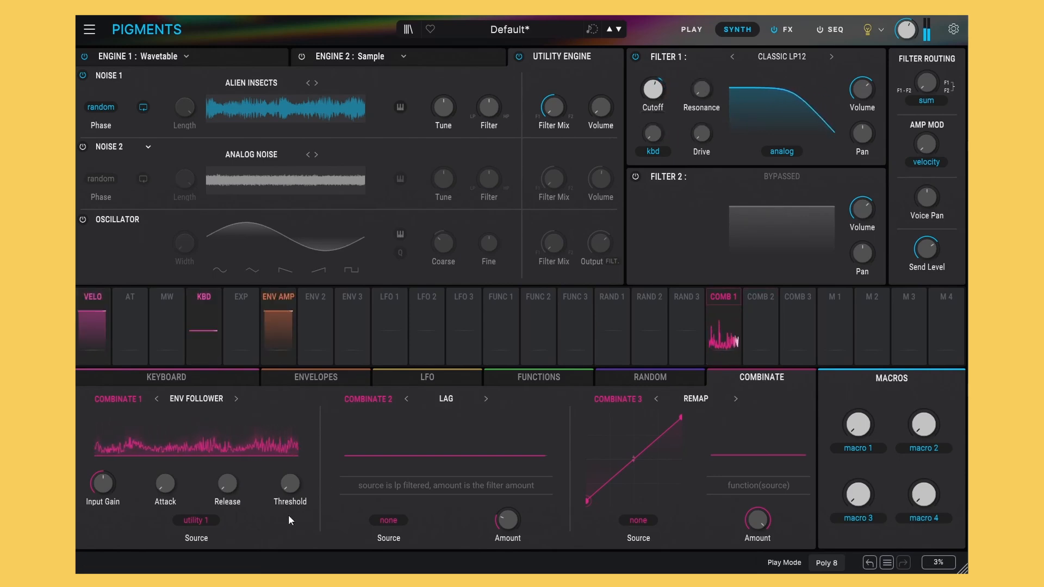
# Set Combinate 1's envelope follower source to Engine 2 and load the Crystal Beam sample into Engine 2.
pyautogui.click(195, 521)
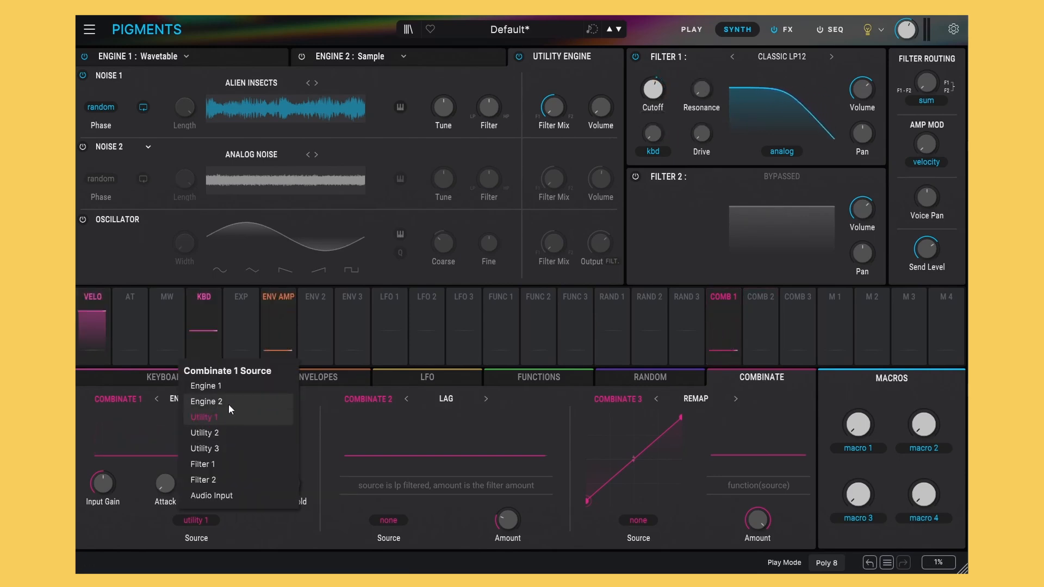
pyautogui.click(217, 405)
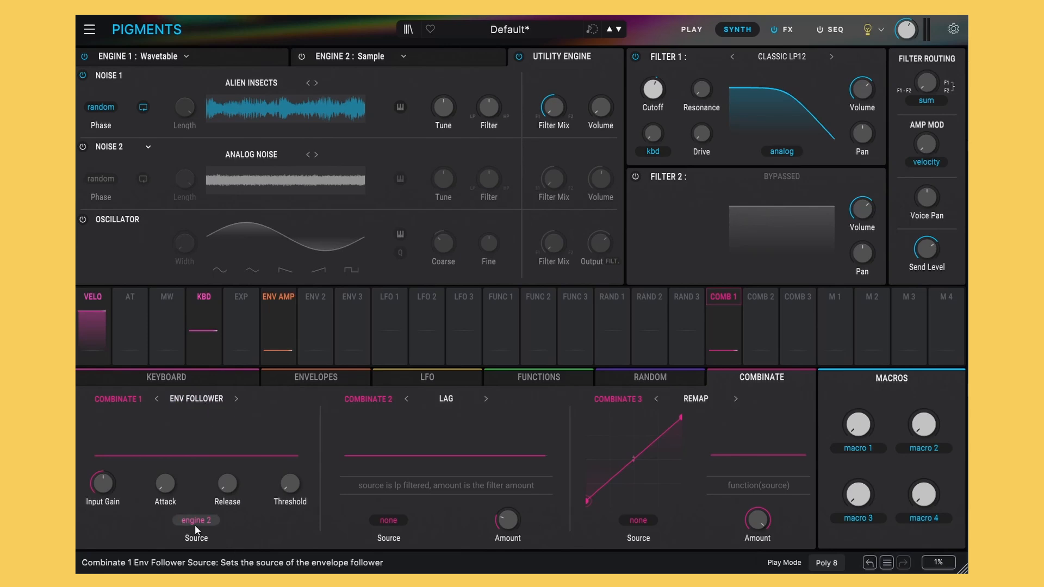
pyautogui.click(437, 59)
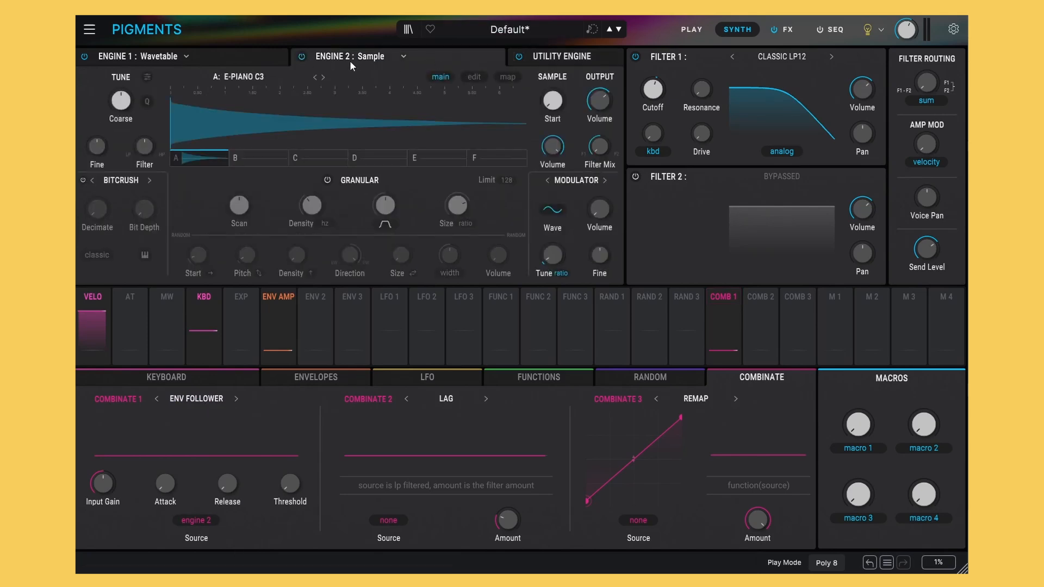
pyautogui.click(383, 57)
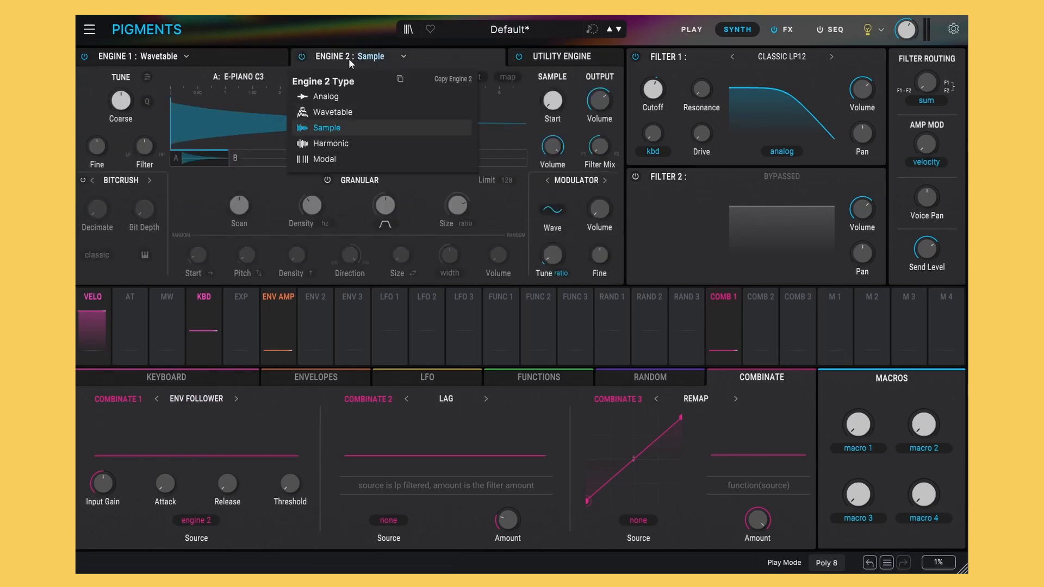
pyautogui.click(419, 58)
pyautogui.click(244, 76)
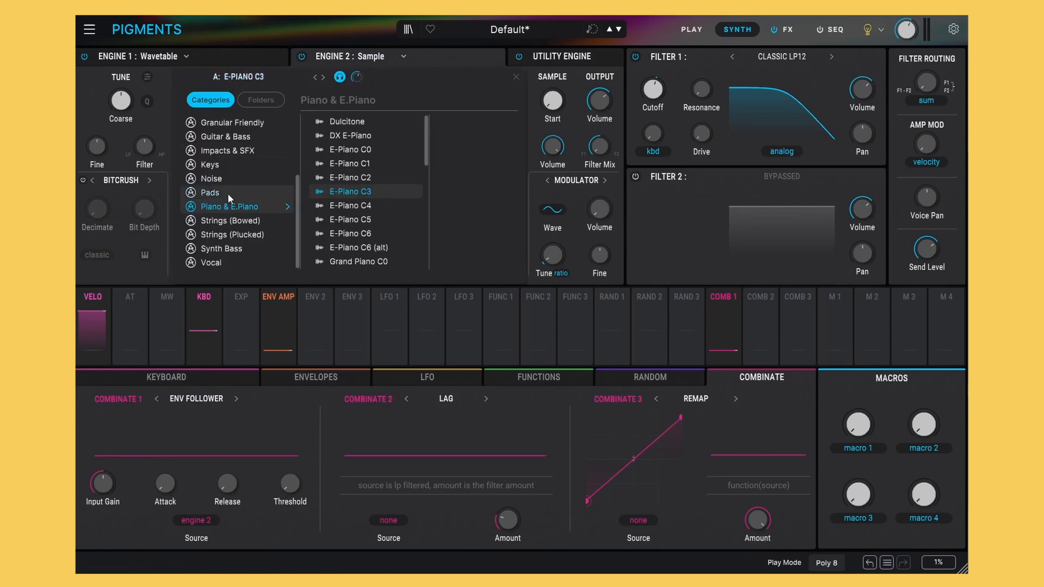
pyautogui.moveTo(228, 150)
pyautogui.doubleClick(361, 206)
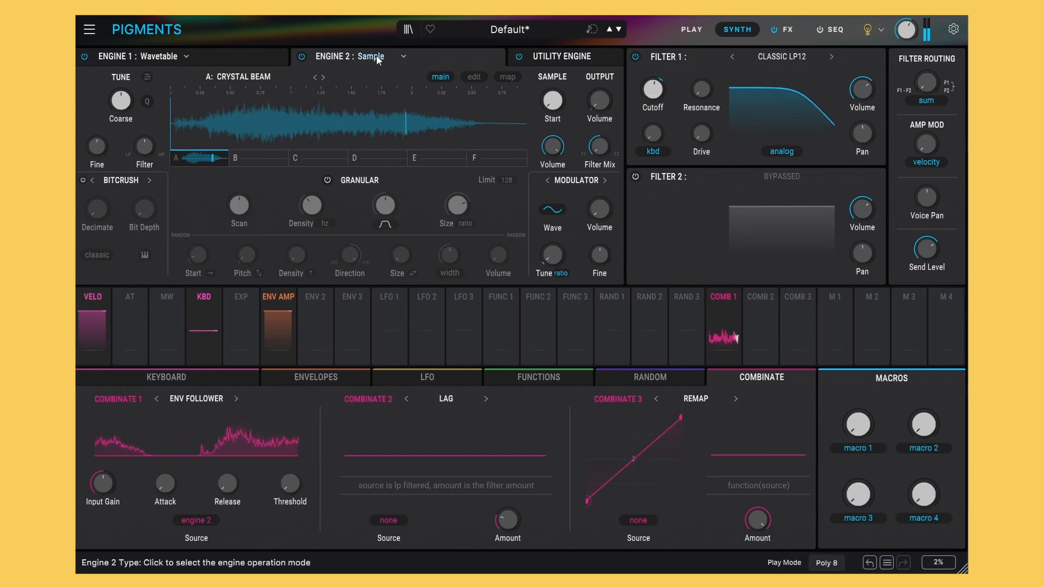
pyautogui.moveTo(662, 90)
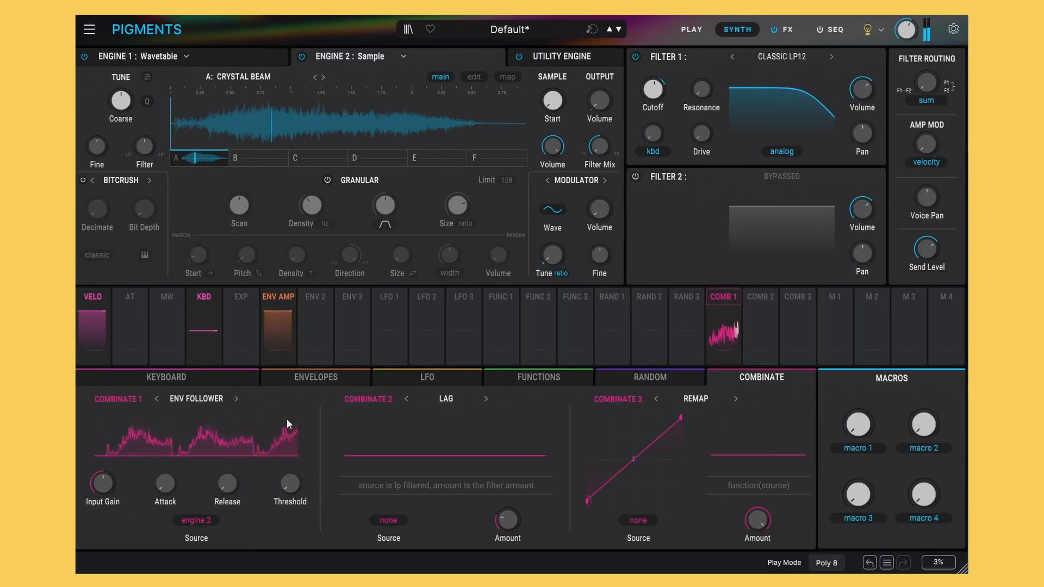
# Set Combinate 1's source to Audio Input and choose Audio 2 (PRE) as Pigments' sidechain input in Bitwig Studio.
pyautogui.click(210, 520)
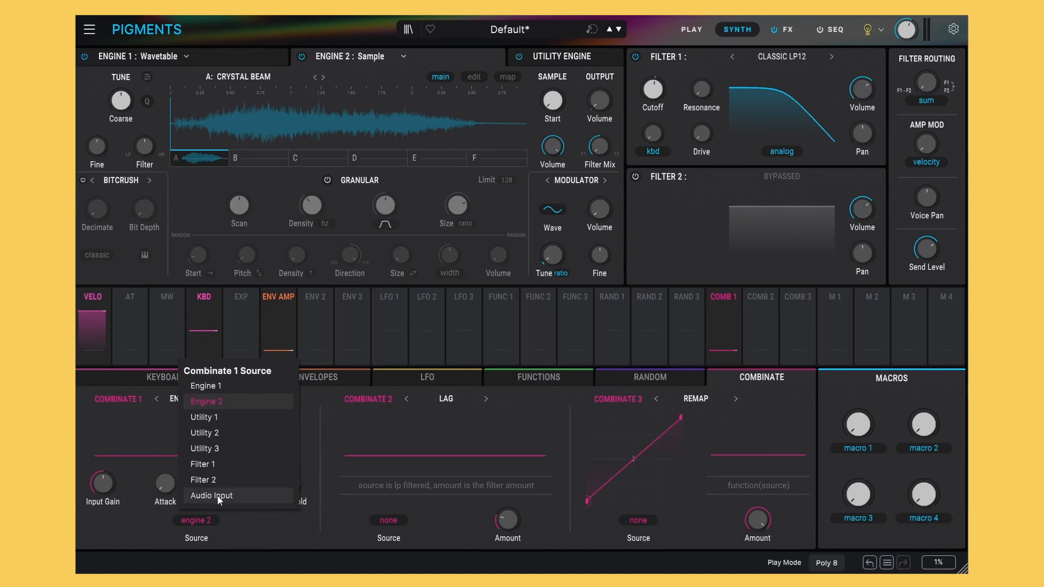
pyautogui.click(220, 497)
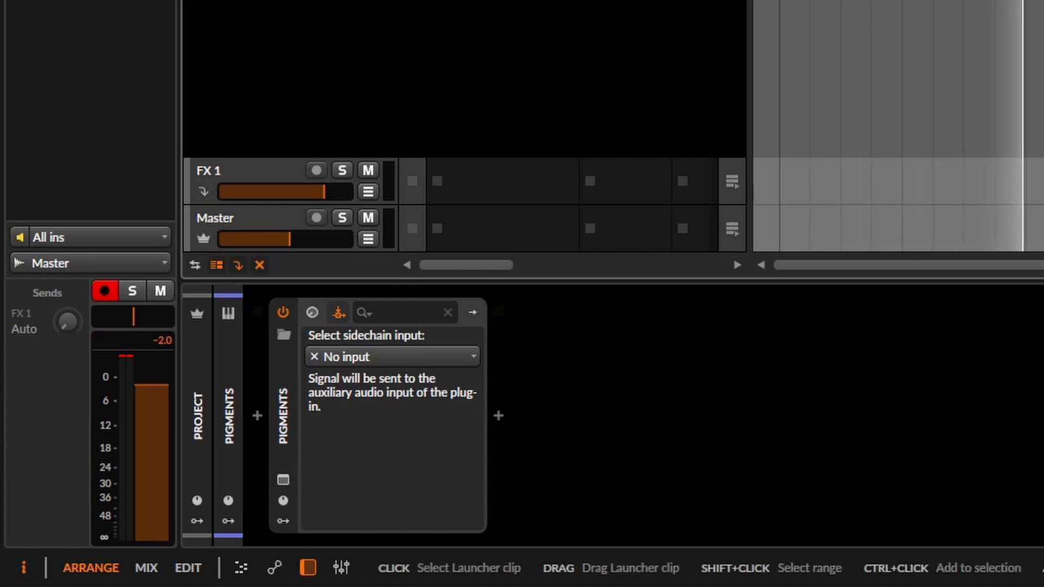
pyautogui.click(405, 357)
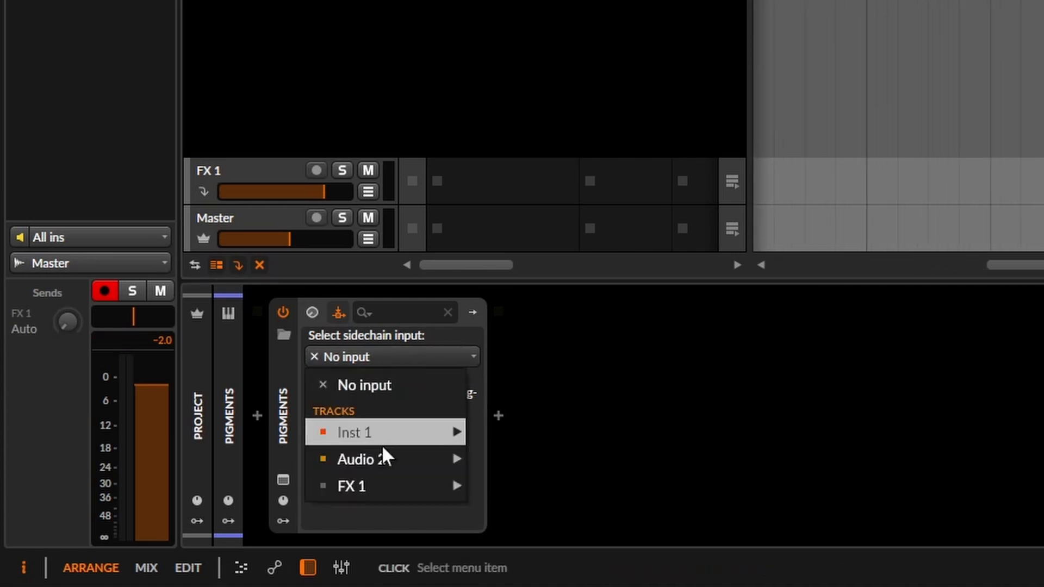
pyautogui.moveTo(430, 466)
pyautogui.click(559, 462)
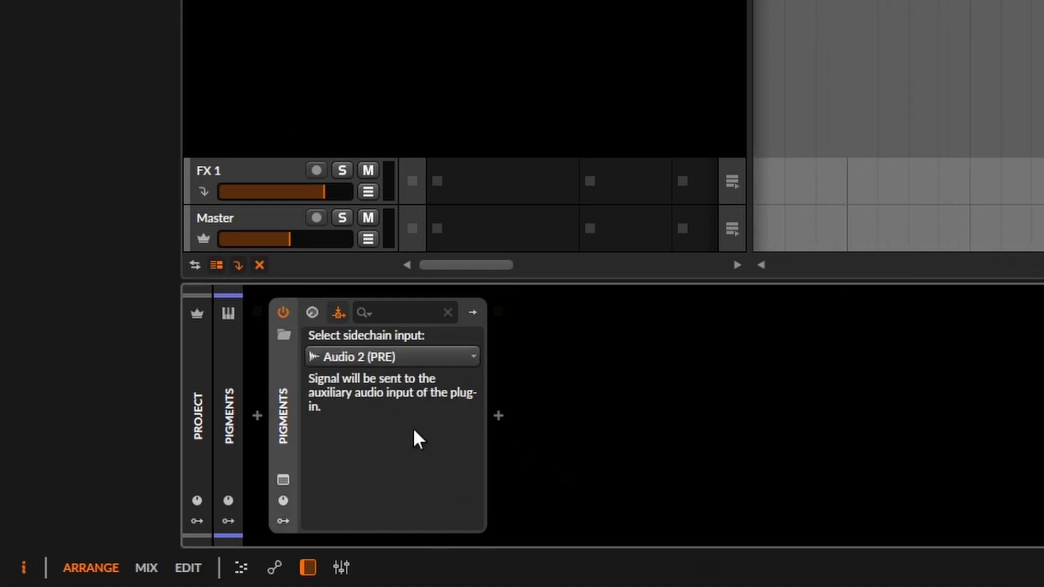
pyautogui.click(283, 479)
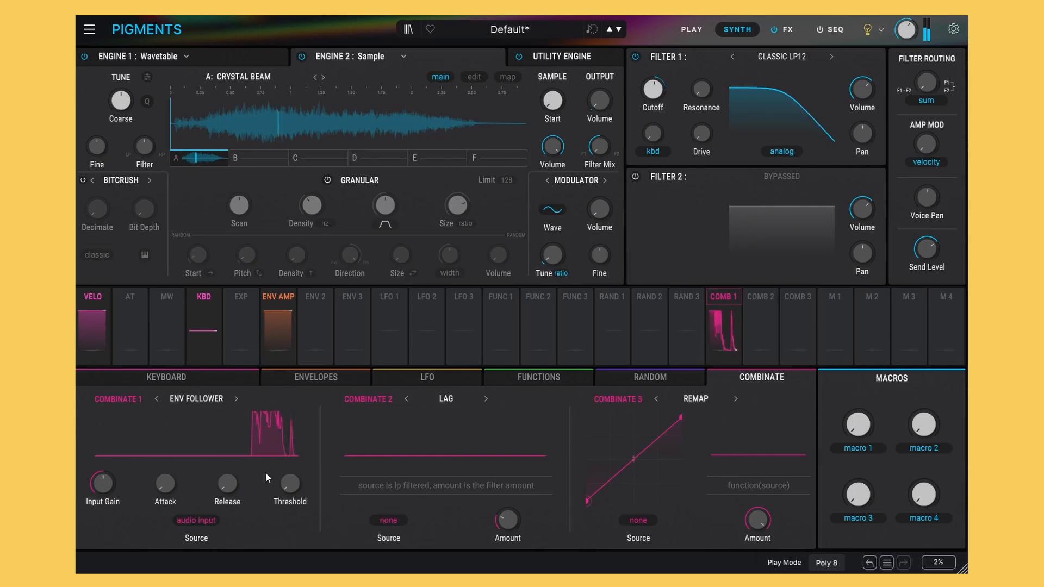
# Turn off Engine 2 and the Utility Engine, and lower the input gain of Combinate 1's envelope follower.
pyautogui.click(303, 57)
pyautogui.click(539, 56)
pyautogui.click(519, 57)
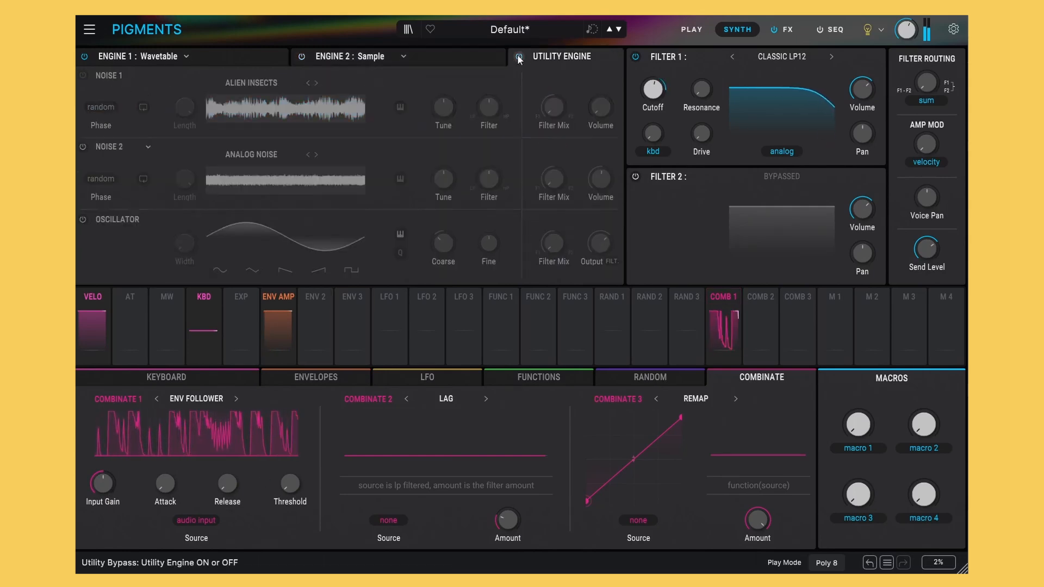
pyautogui.moveTo(101, 484); pyautogui.dragTo(101, 497)
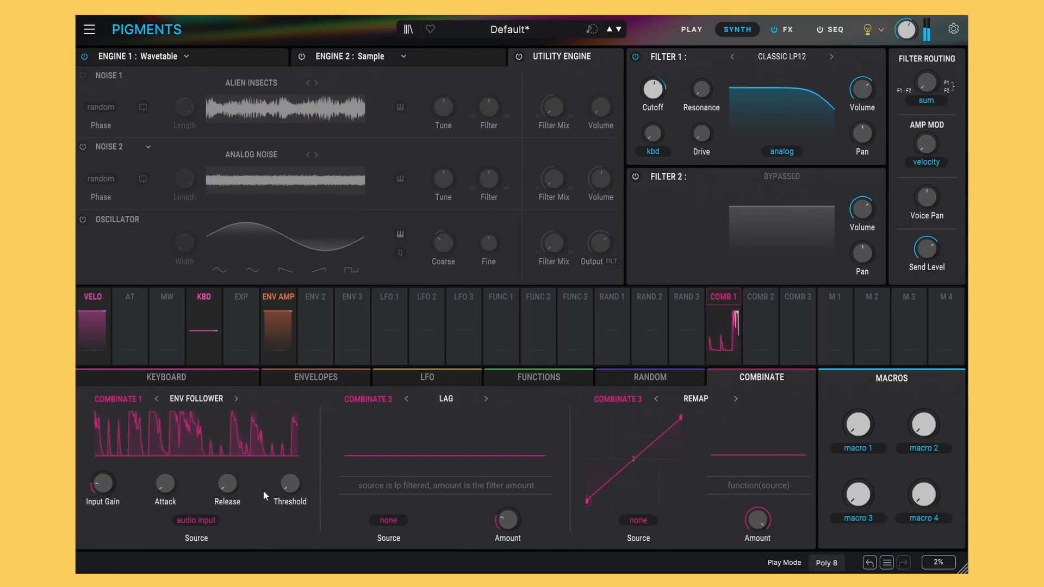
pyautogui.moveTo(657, 91)
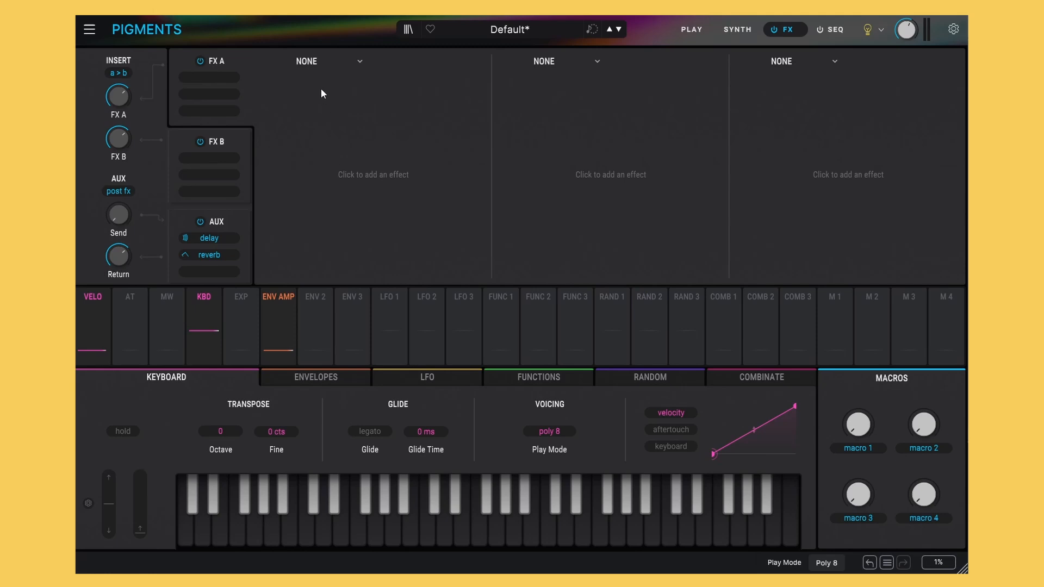
# Add a Vocoder to the first effect slot of FX A.
pyautogui.click(313, 62)
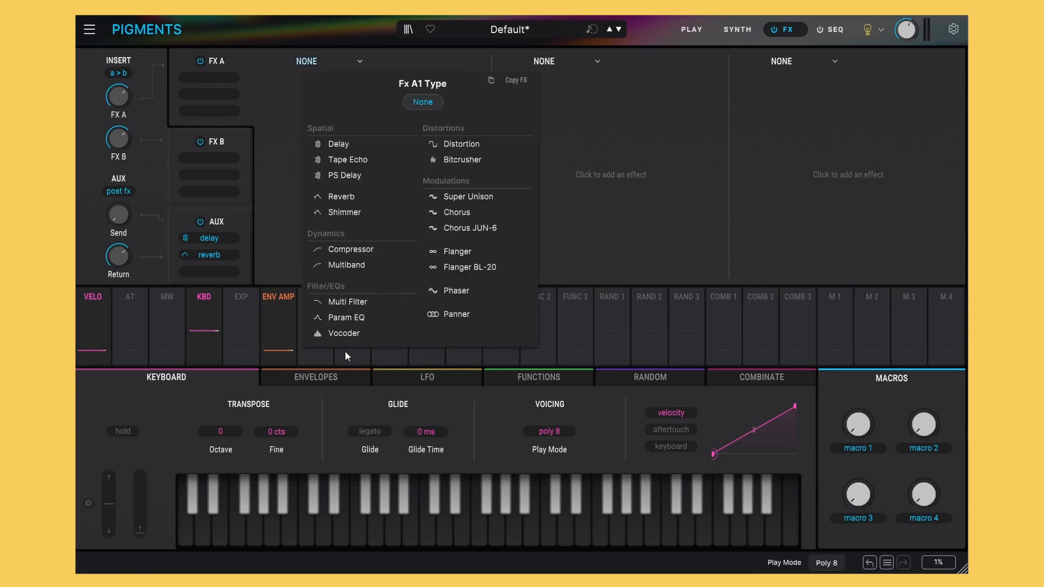
pyautogui.click(345, 333)
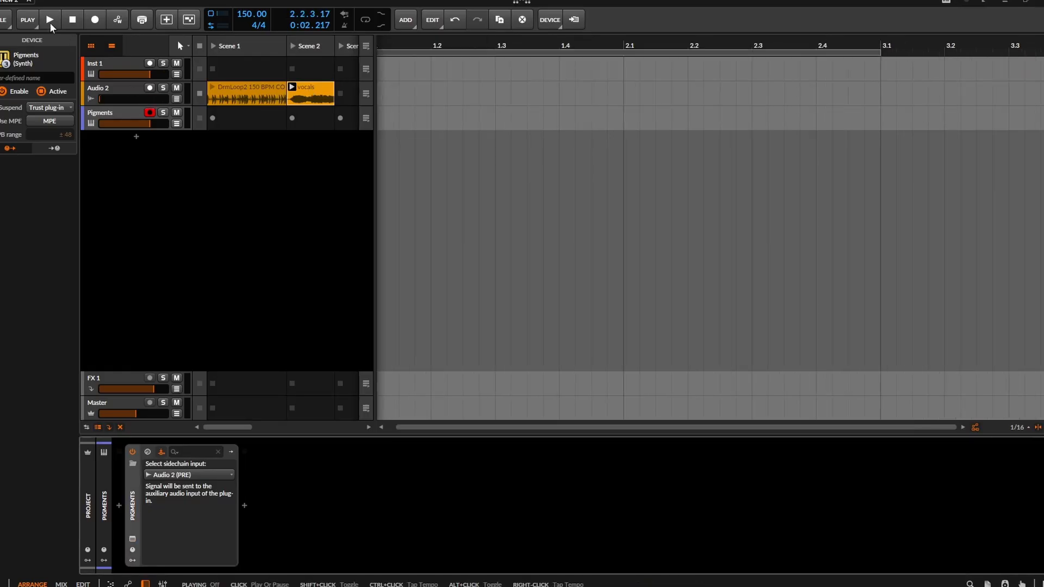
# Start playback in Bitwig Studio and select Audio 2 (PRE) as Pigments' sidechain input.
pyautogui.click(50, 23)
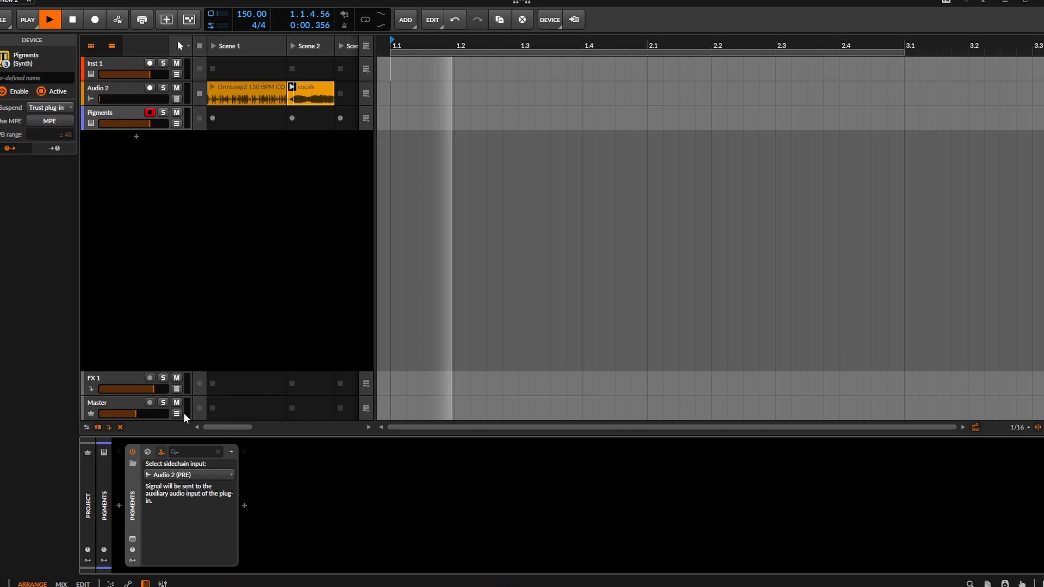
pyautogui.click(195, 476)
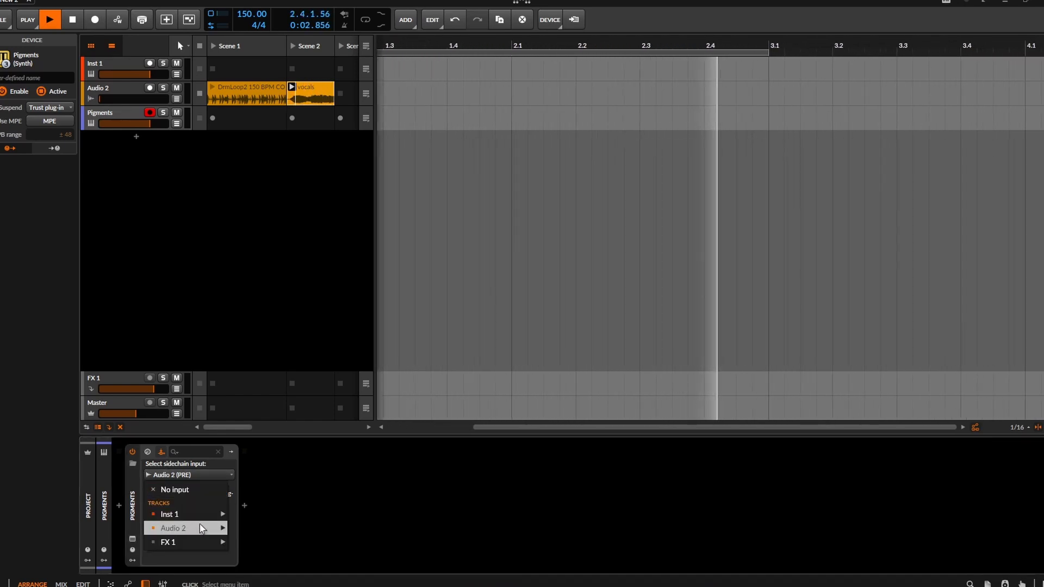
pyautogui.moveTo(202, 529)
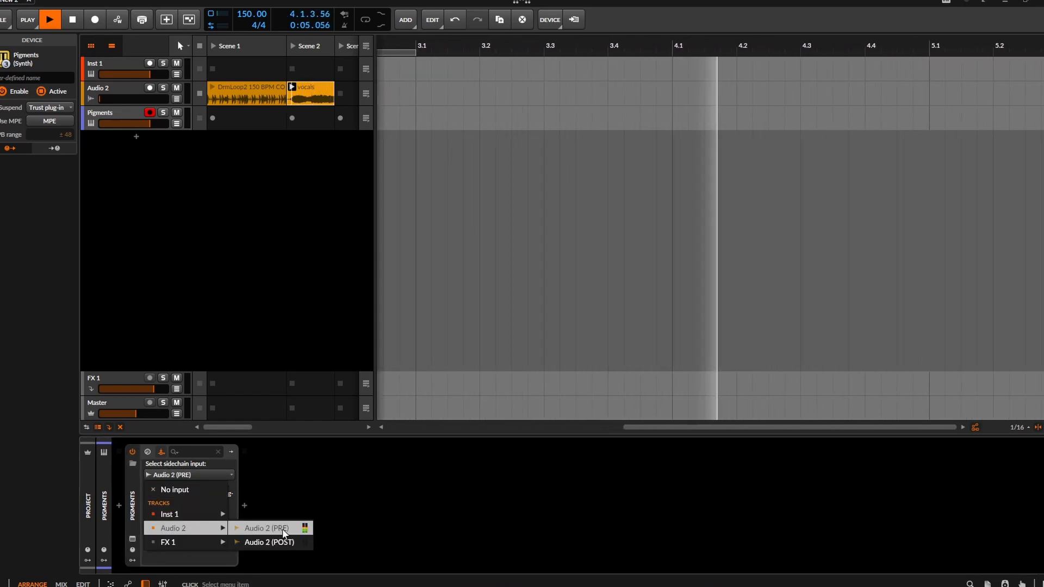
pyautogui.click(282, 530)
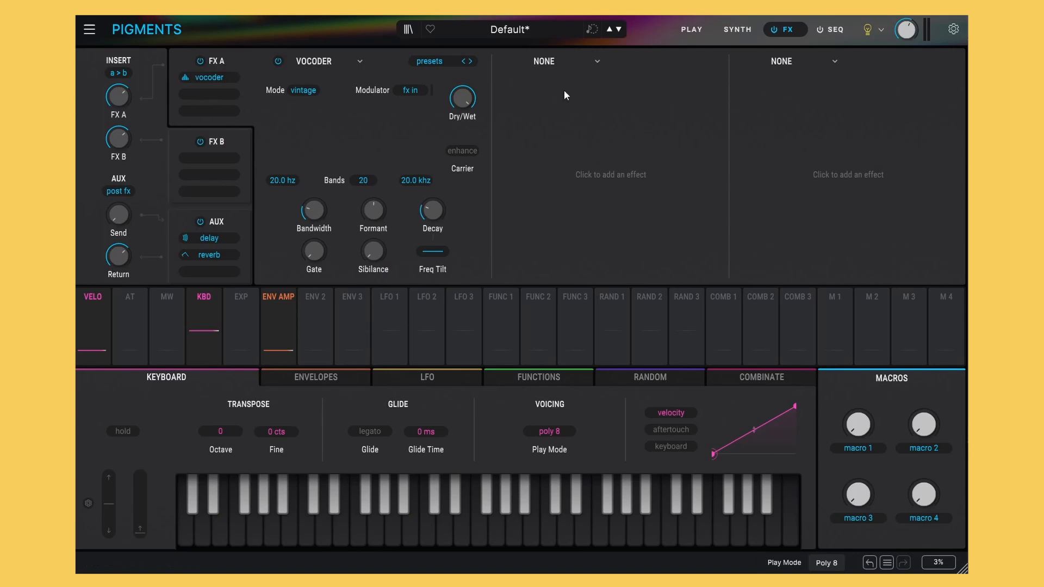
# Set the Vocoder's modulator source to Audio In.
pyautogui.click(414, 90)
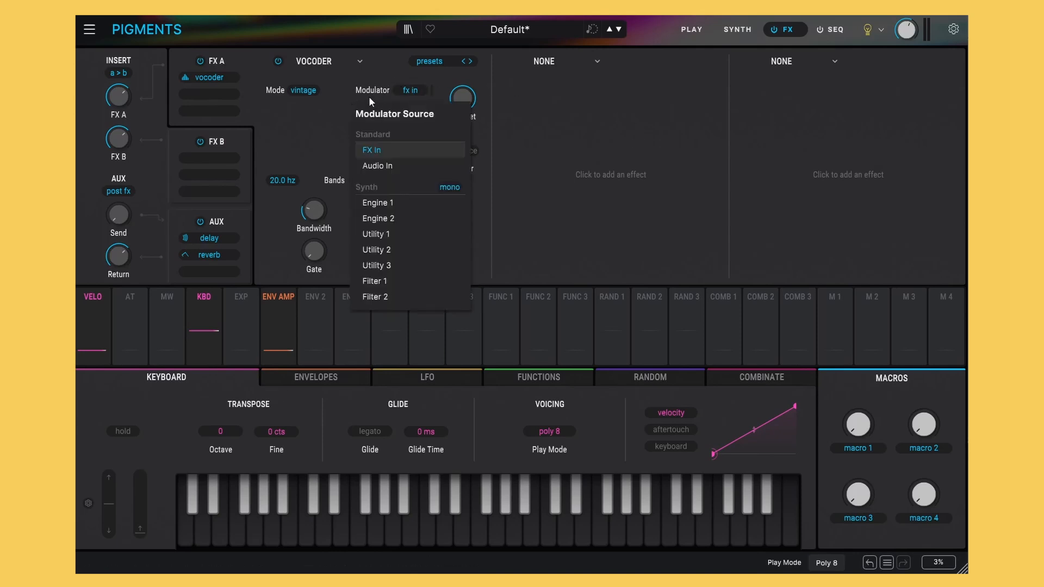
pyautogui.click(384, 167)
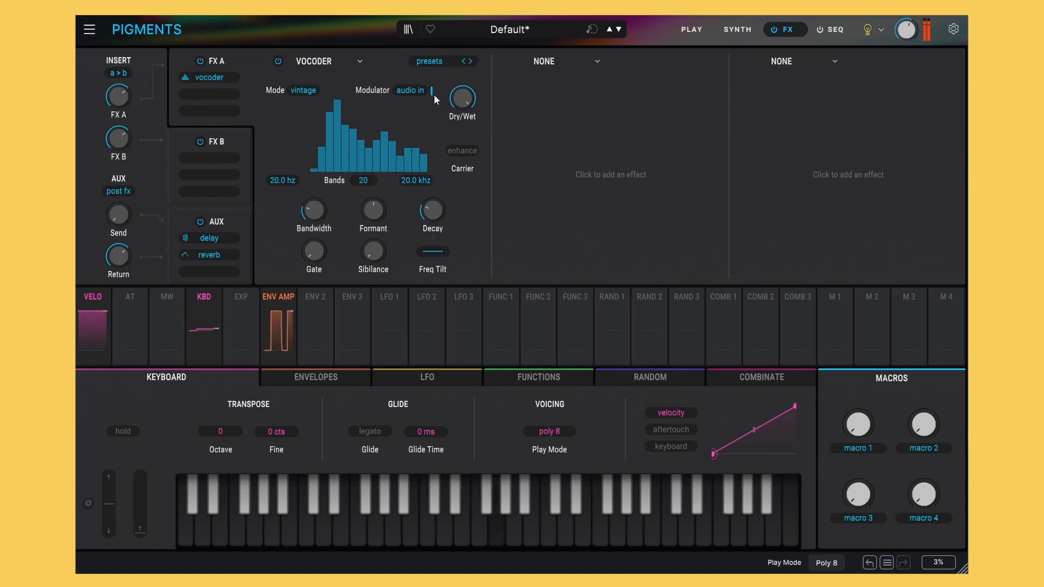
# Review Engine 1 on the synth page, and set the Vocoder to 40 bands with carrier enhance turned on.
pyautogui.click(733, 31)
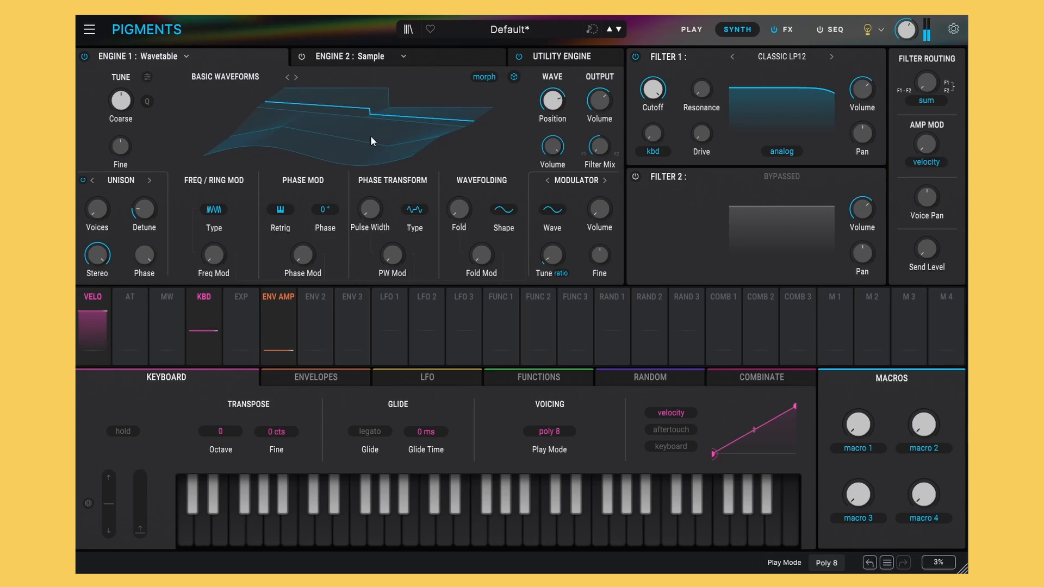
pyautogui.click(794, 30)
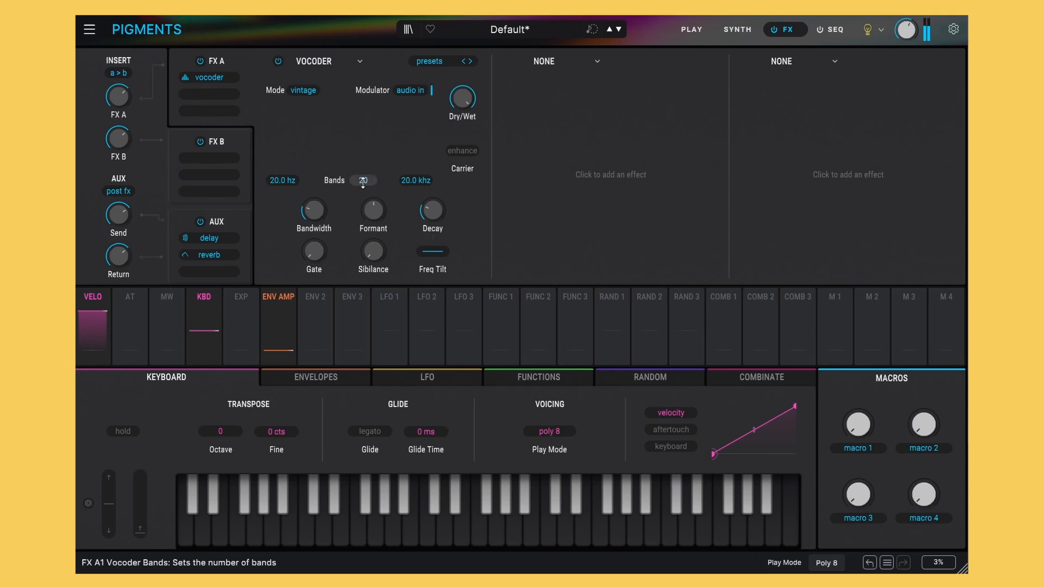
pyautogui.click(471, 155)
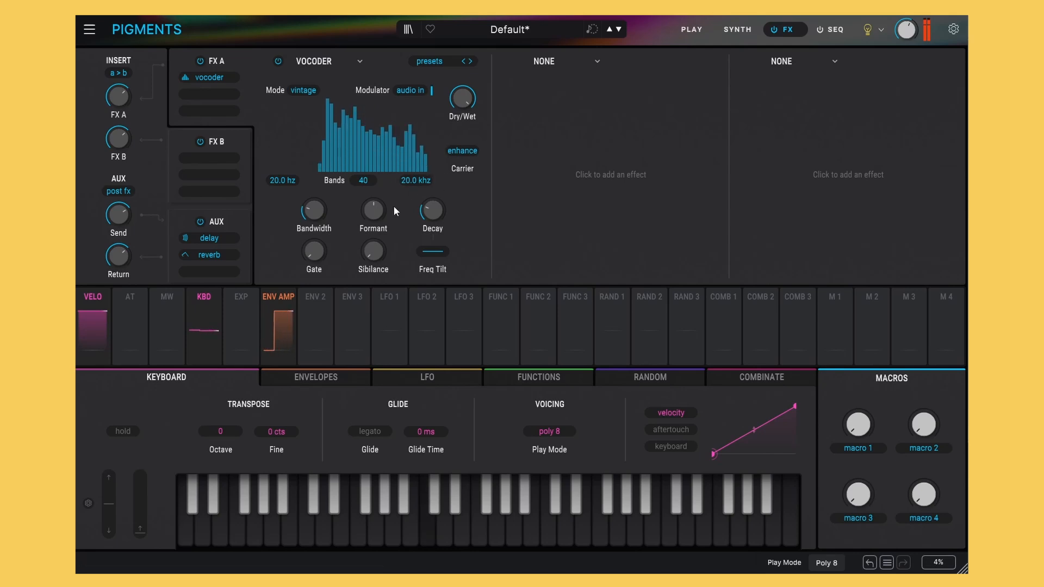
pyautogui.moveTo(373, 214)
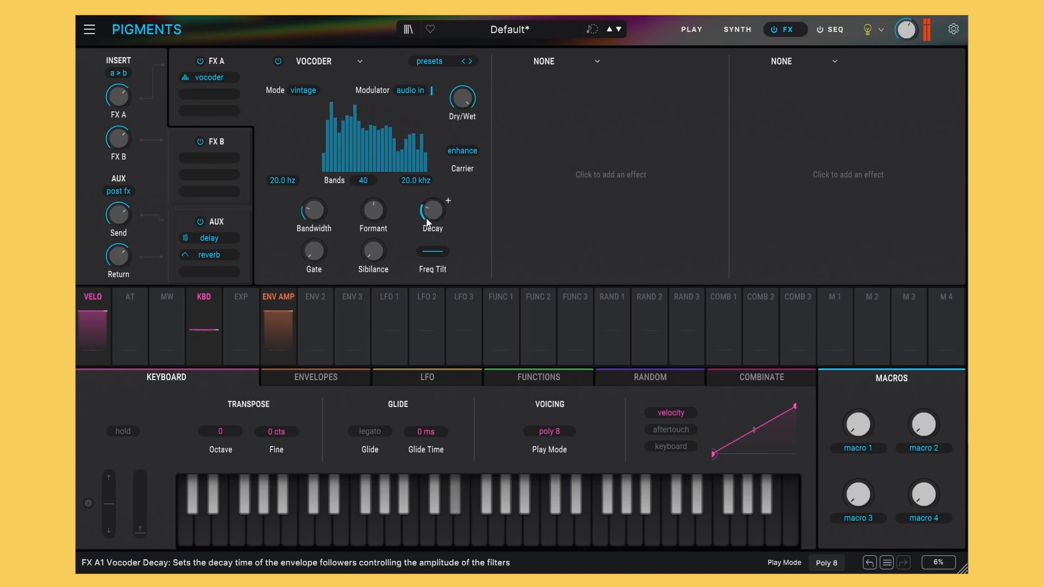
# Turn off the Vocoder's carrier enhance and check its available modes, keeping Vintage.
pyautogui.click(466, 151)
pyautogui.click(306, 91)
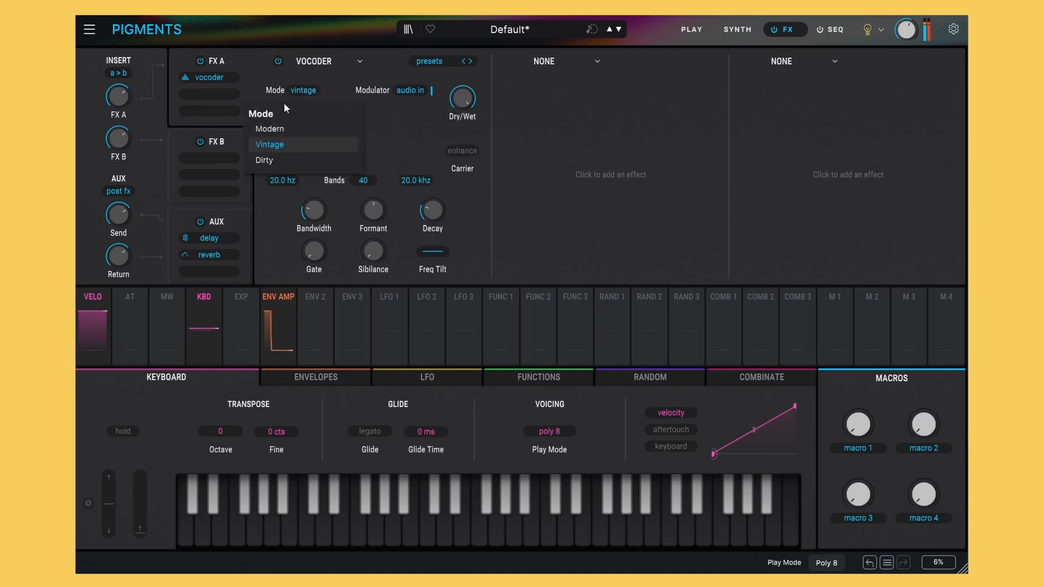
pyautogui.click(592, 230)
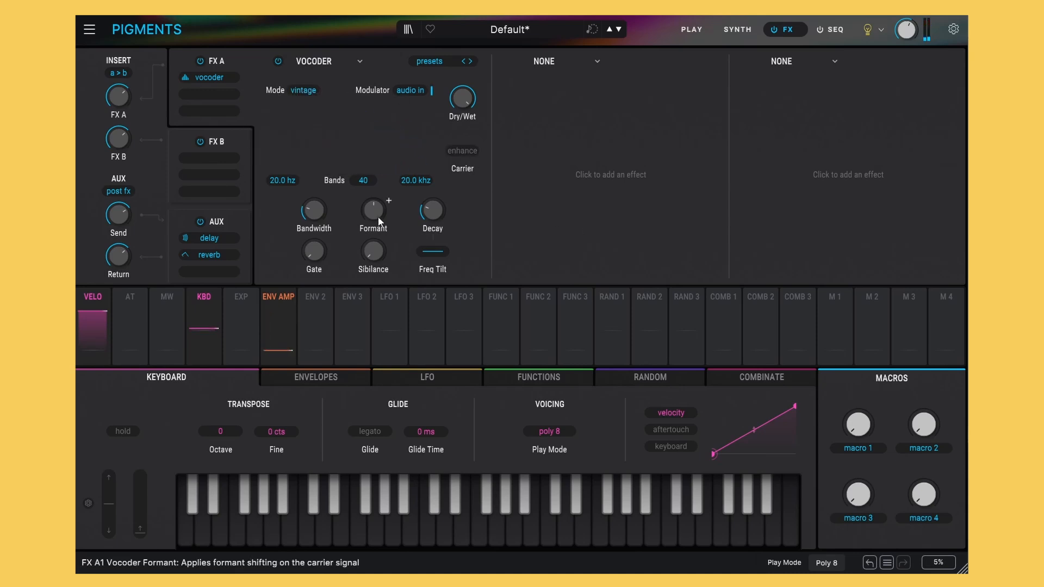
# Try a Vocoder Formant shift of about -9 st, reset it, and raise Formant to about 12.3 st.
pyautogui.scroll(-5, 388, 201)
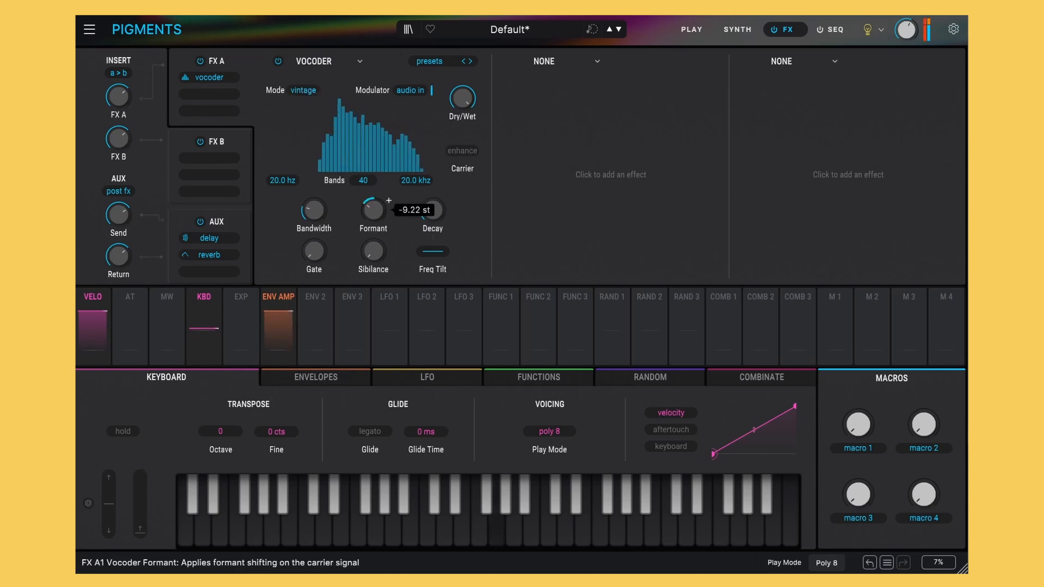
pyautogui.doubleClick(373, 214)
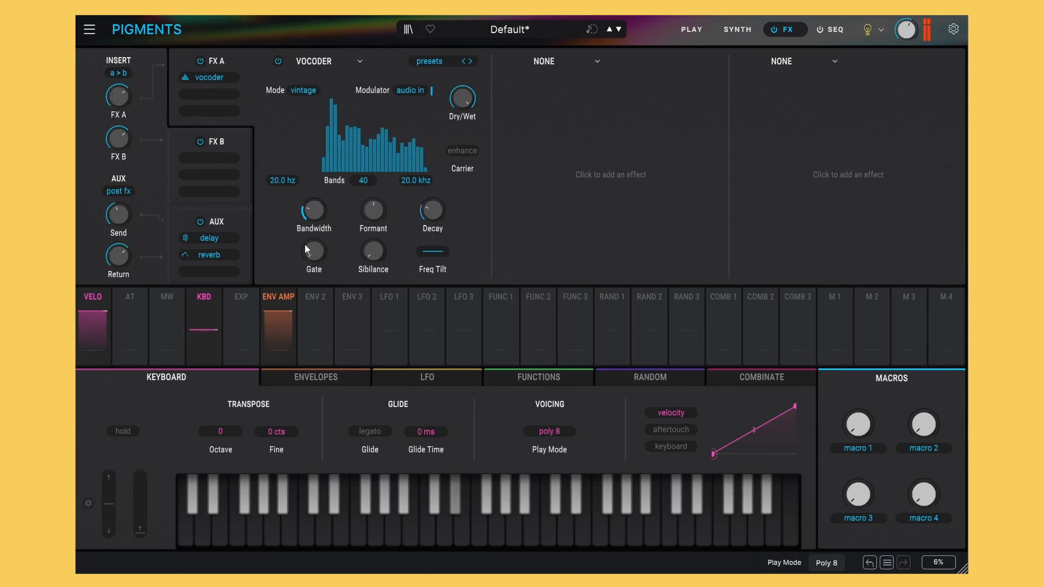
pyautogui.moveTo(373, 210)
pyautogui.mouseDown()
pyautogui.moveTo(373, 195)
pyautogui.moveTo(372, 215)
pyautogui.mouseUp()
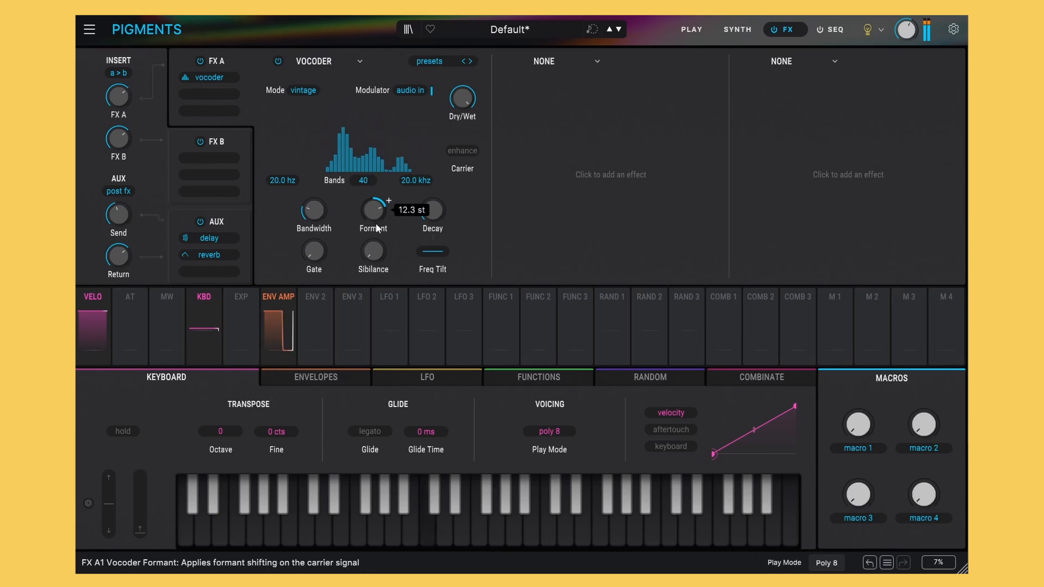
# Tilt the Vocoder's Freq Tilt downward and set Sibilance to 42%, trying out the Gate as well.
pyautogui.moveTo(375, 260); pyautogui.dragTo(433, 240)
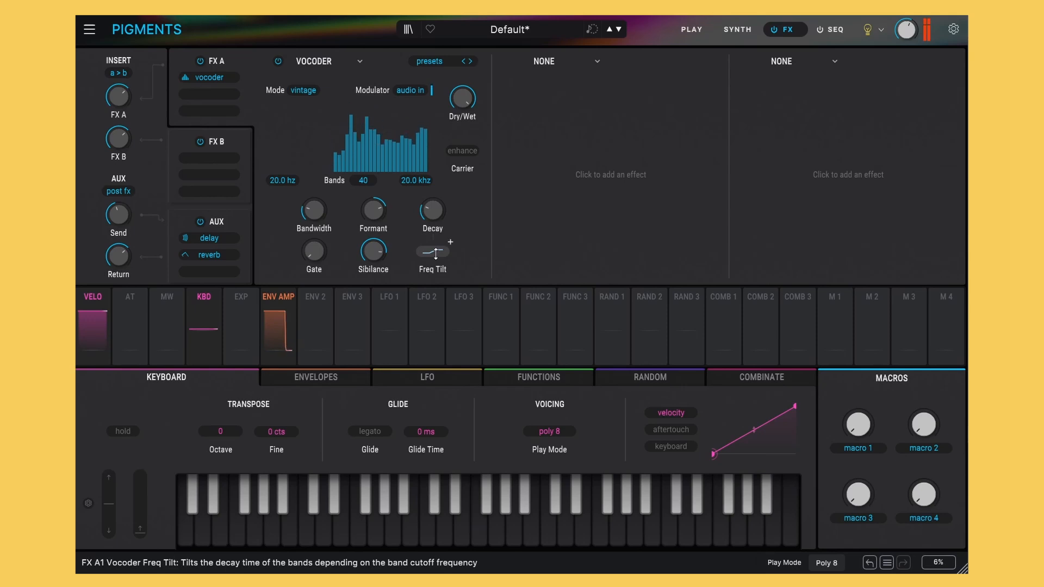
pyautogui.moveTo(436, 254); pyautogui.dragTo(435, 264)
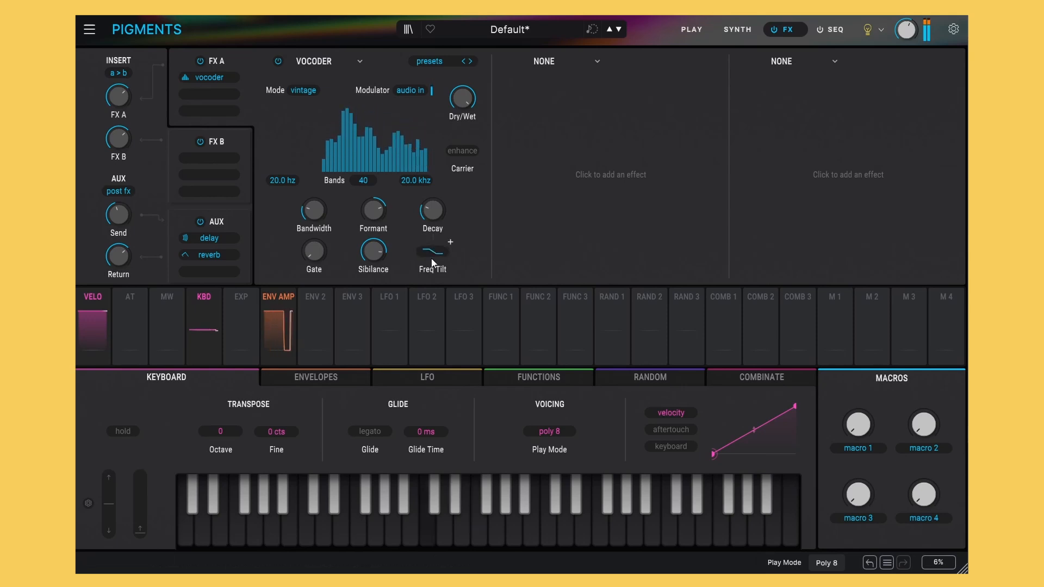
pyautogui.moveTo(375, 253); pyautogui.dragTo(375, 288)
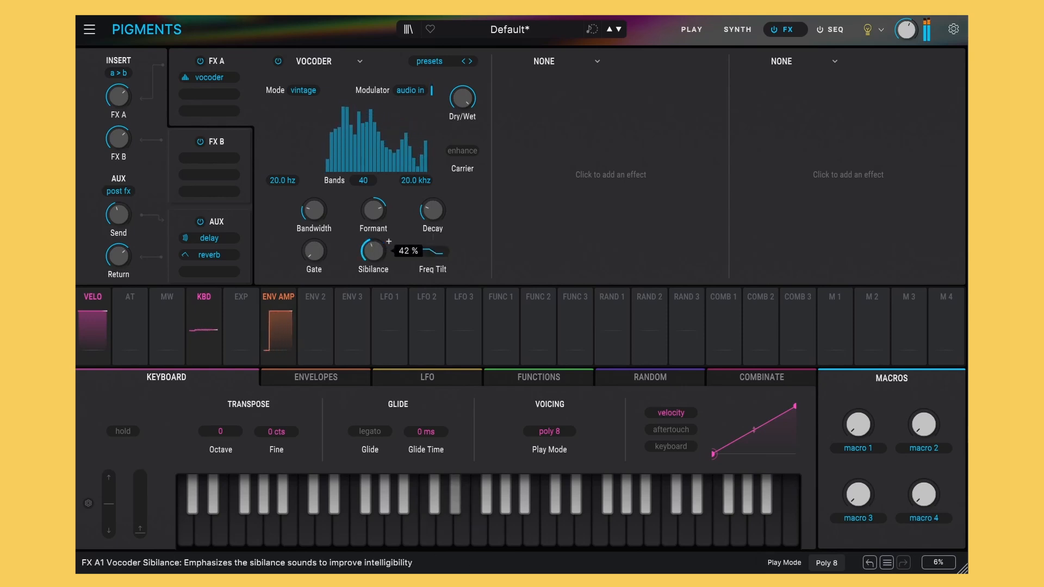
pyautogui.moveTo(317, 254)
pyautogui.moveTo(319, 252)
pyautogui.mouseDown()
pyautogui.moveTo(324, 147)
pyautogui.moveTo(309, 211)
pyautogui.moveTo(317, 272)
pyautogui.moveTo(303, 257)
pyautogui.mouseUp()
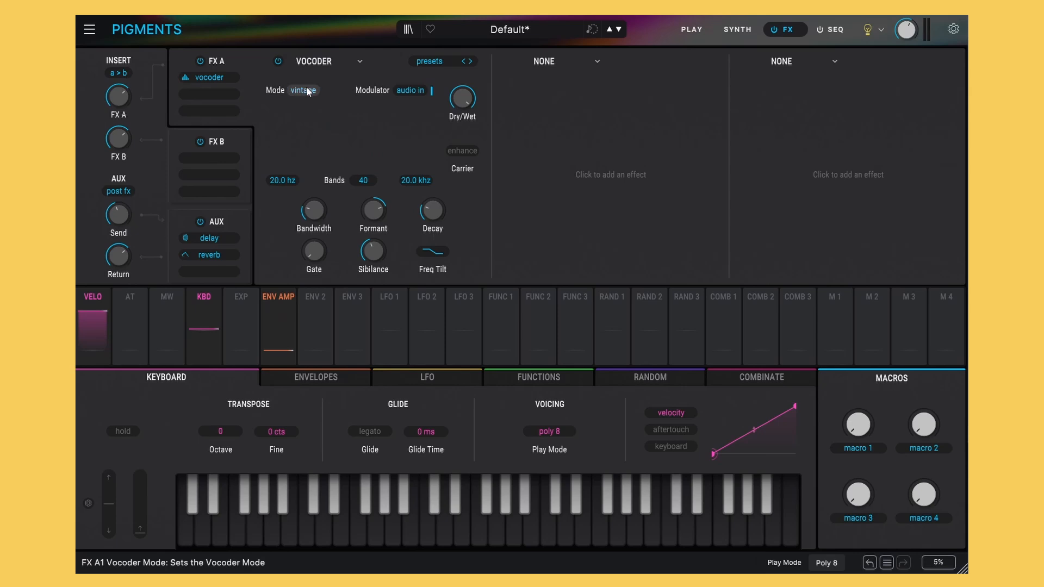
# Change the Vocoder's modulator source to FX In and lower the Formant shift.
pyautogui.click(412, 90)
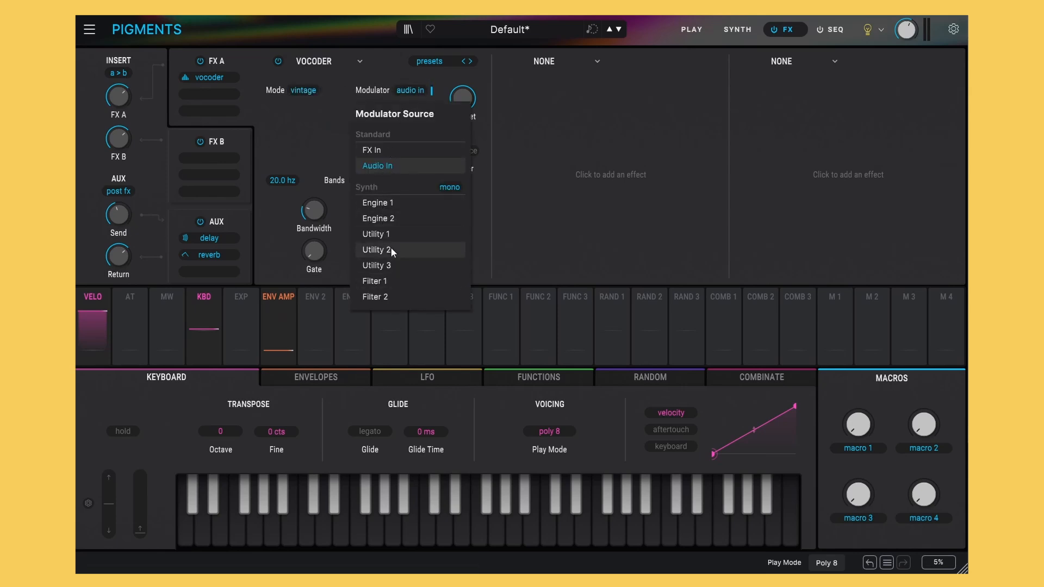
pyautogui.click(377, 149)
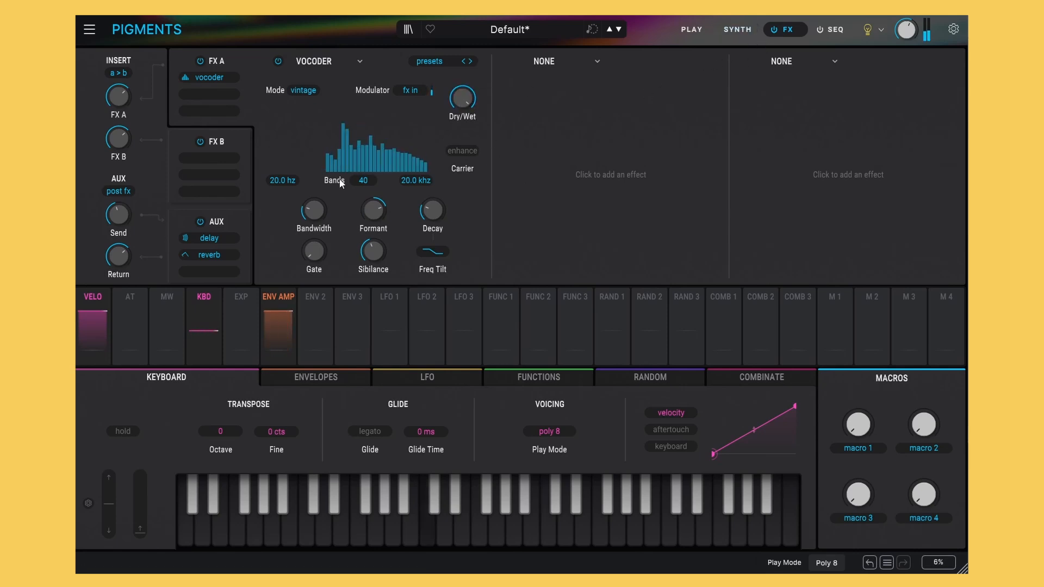
pyautogui.moveTo(375, 210); pyautogui.dragTo(375, 242)
# Load the MXB PWM wavetable in Engine 1, and switch Engine 2 to Wavetable with the Square Tri Saw table.
pyautogui.click(736, 30)
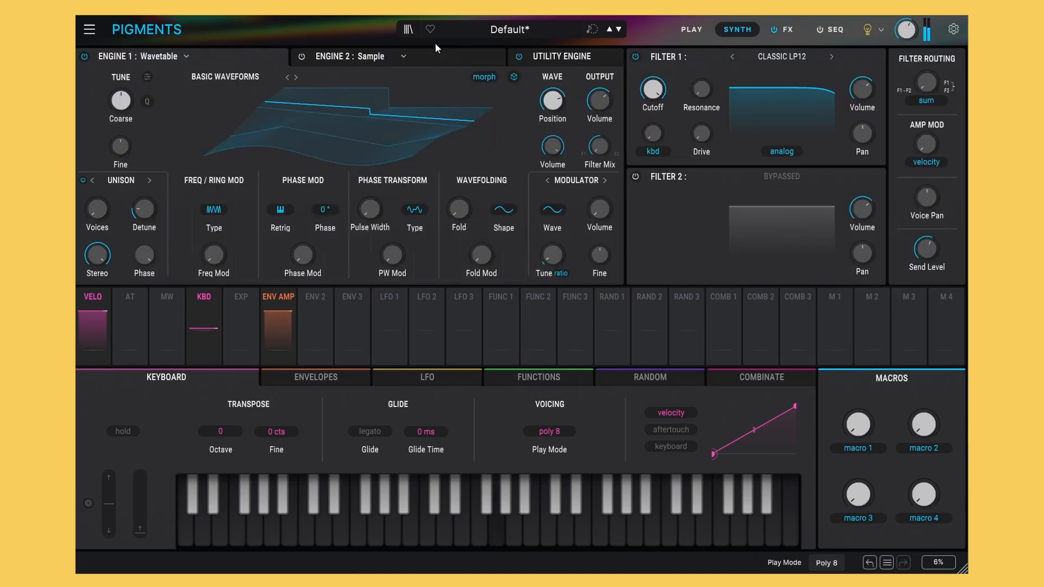
pyautogui.click(293, 78)
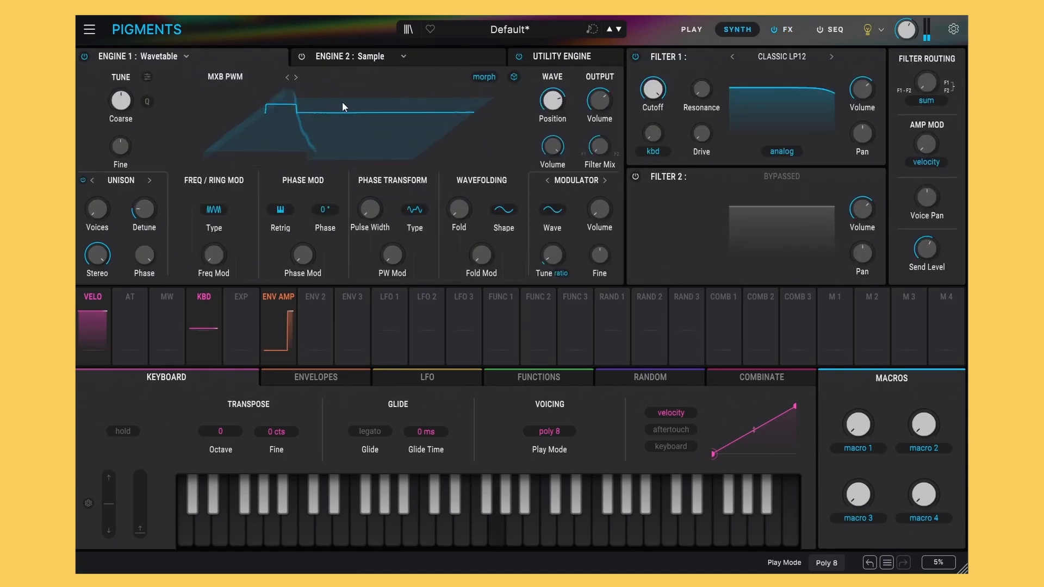
pyautogui.click(403, 57)
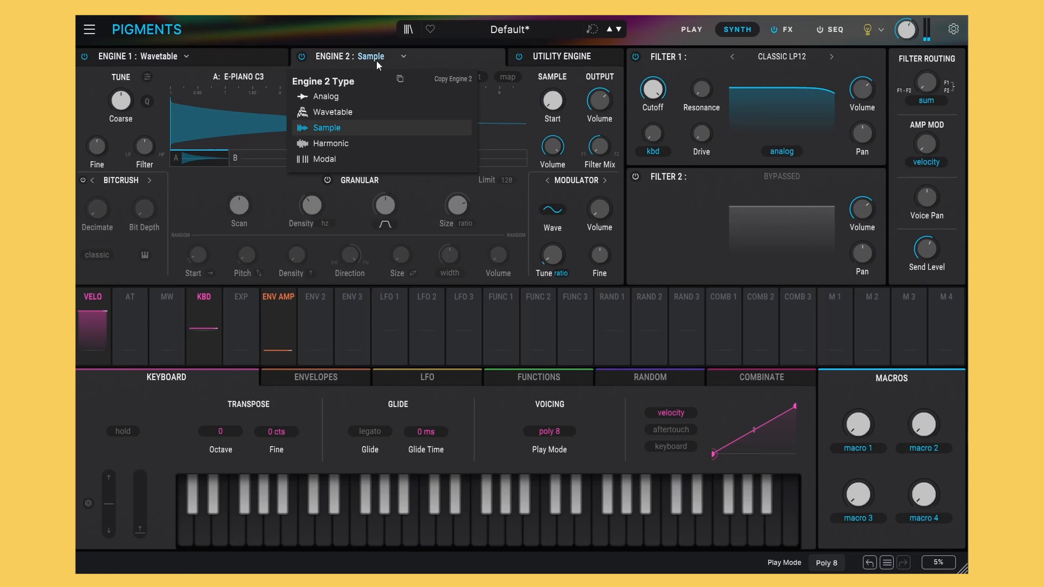
pyautogui.click(332, 110)
pyautogui.click(296, 77)
pyautogui.click(295, 77)
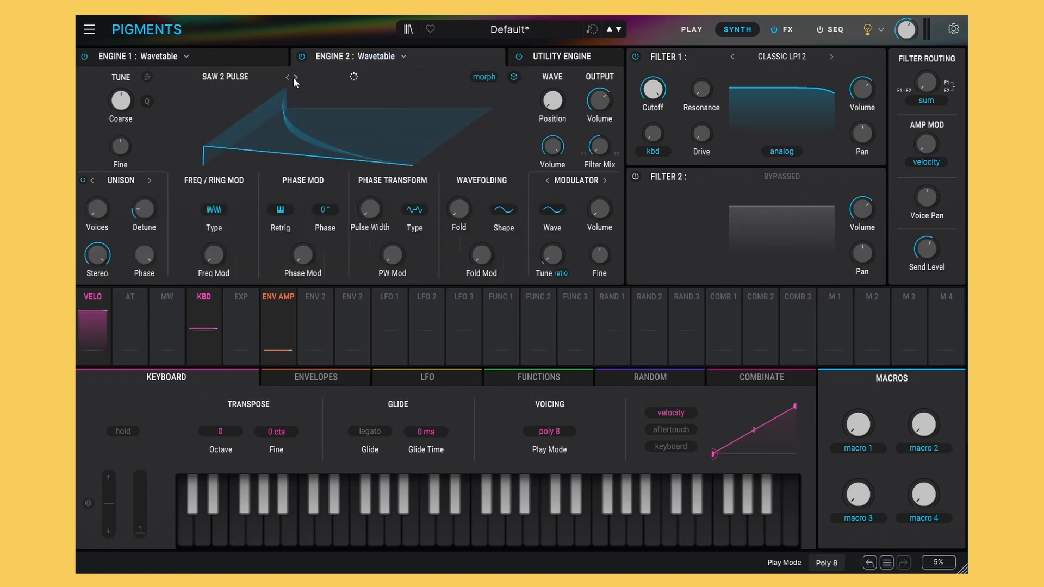
pyautogui.click(295, 77)
pyautogui.click(295, 78)
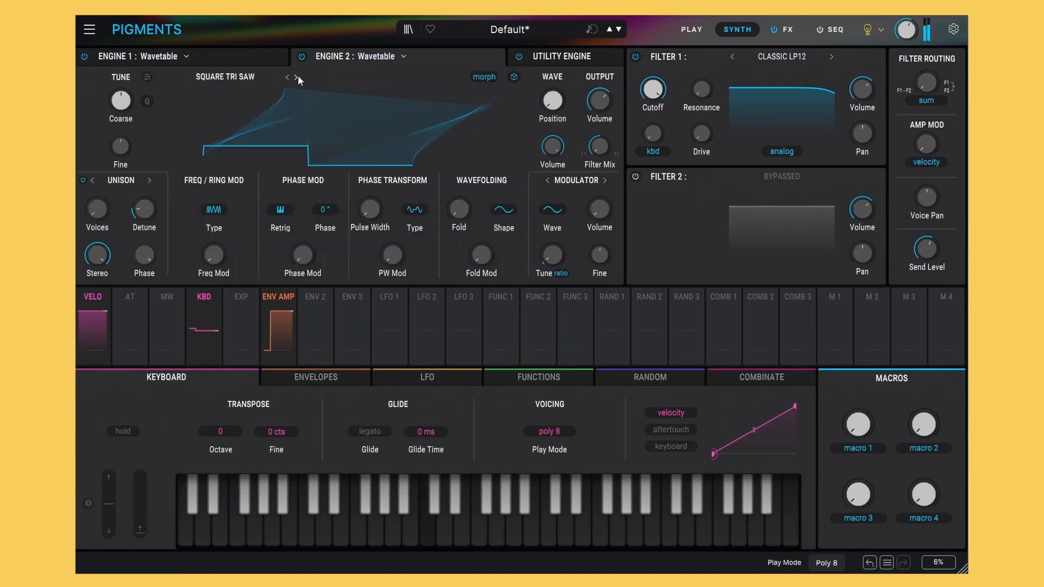
# Return to the effects page and adjust the Vocoder's Formant and Bandwidth.
pyautogui.click(788, 34)
pyautogui.moveTo(374, 210)
pyautogui.mouseDown()
pyautogui.moveTo(374, 231)
pyautogui.moveTo(374, 208)
pyautogui.mouseUp()
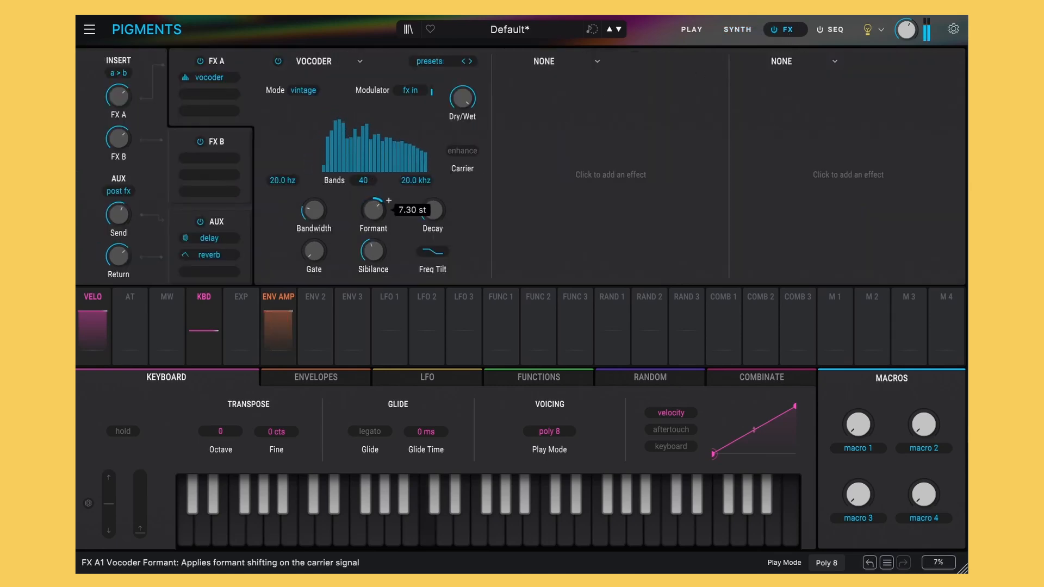
pyautogui.moveTo(315, 210); pyautogui.dragTo(373, 200)
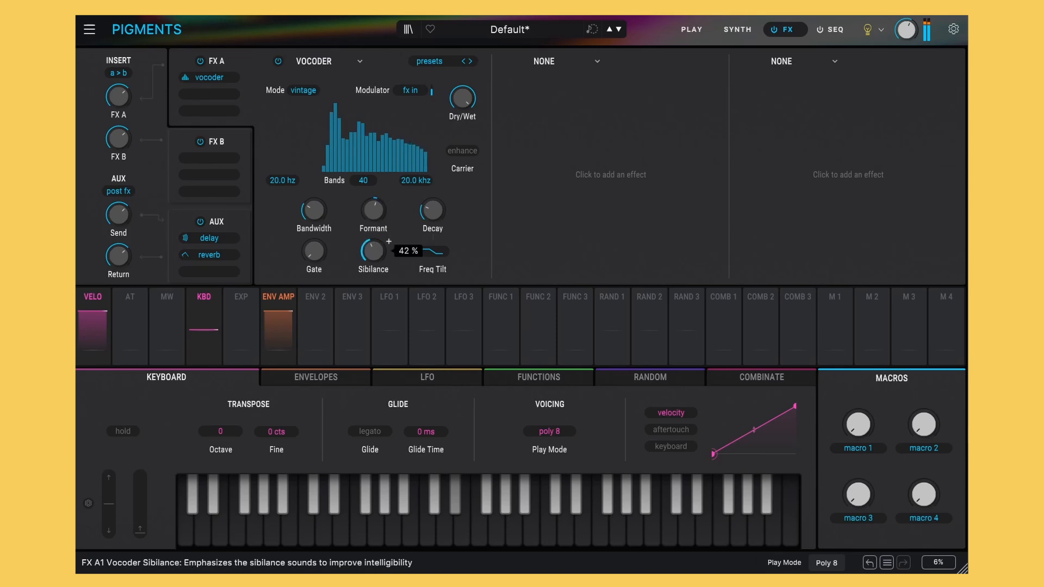
# Bring the Vocoder's Sibilance down to zero, flatten Freq Tilt, and lower Decay and Formant.
pyautogui.moveTo(372, 249); pyautogui.dragTo(371, 304)
pyautogui.click(431, 251)
pyautogui.moveTo(433, 211); pyautogui.dragTo(433, 234)
pyautogui.moveTo(373, 210)
pyautogui.mouseDown()
pyautogui.moveTo(373, 229)
pyautogui.moveTo(373, 189)
pyautogui.moveTo(373, 217)
pyautogui.mouseUp()
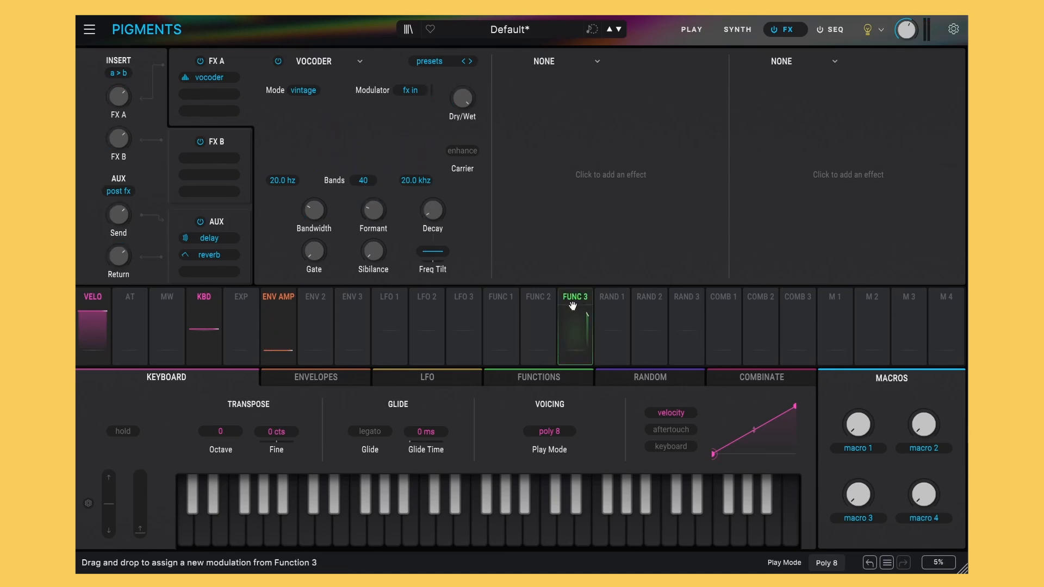
# Assign Function 1 to modulate the Vocoder's Formant with an amount of 0.45.
pyautogui.click(505, 300)
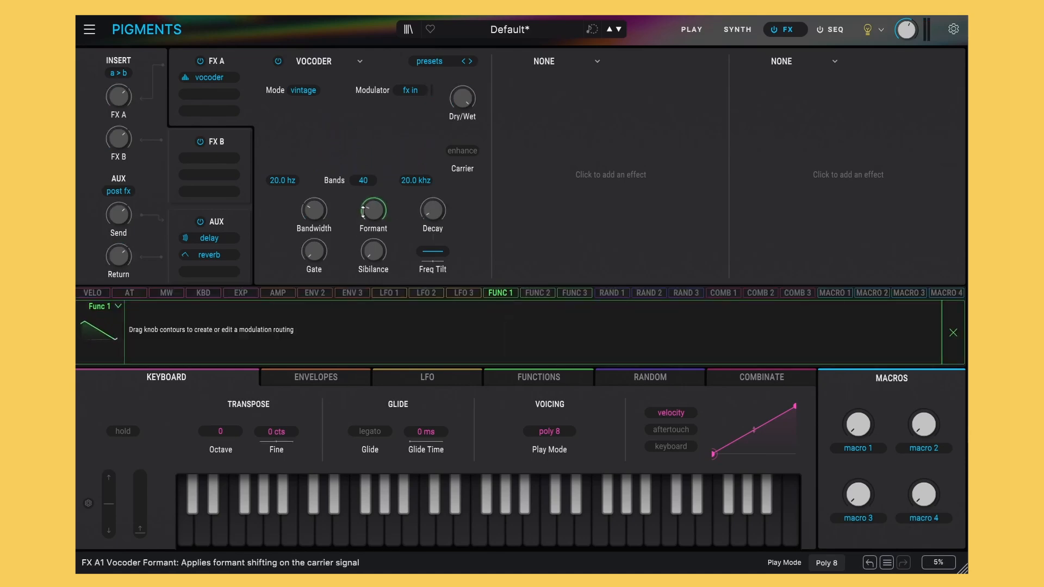
pyautogui.moveTo(371, 200); pyautogui.dragTo(371, 165)
pyautogui.click(951, 348)
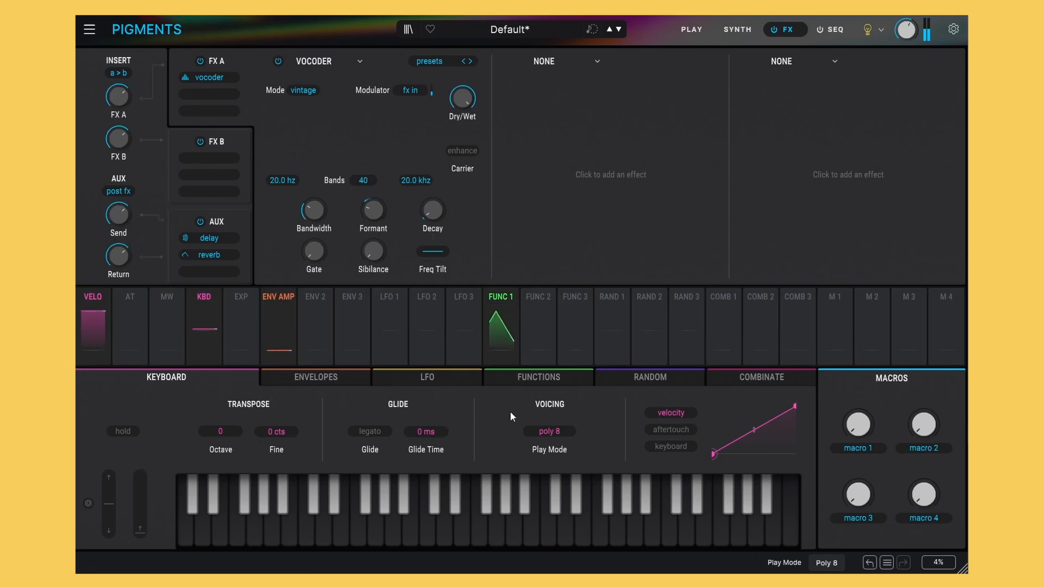
# Reshape Function 1 into a curved decay starting at full level and set its mode to Envelope.
pyautogui.click(523, 381)
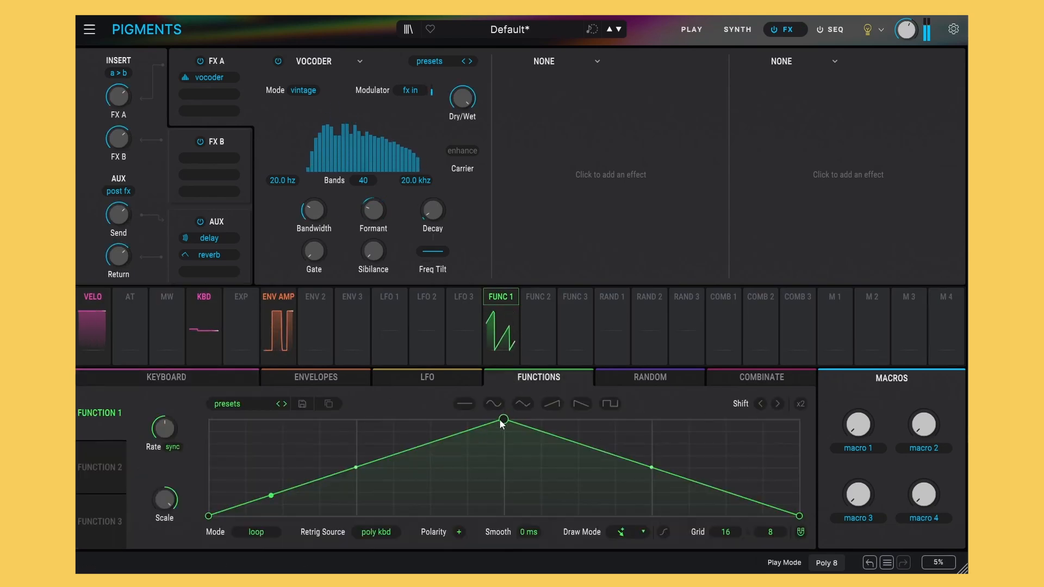
pyautogui.moveTo(503, 419); pyautogui.dragTo(208, 419)
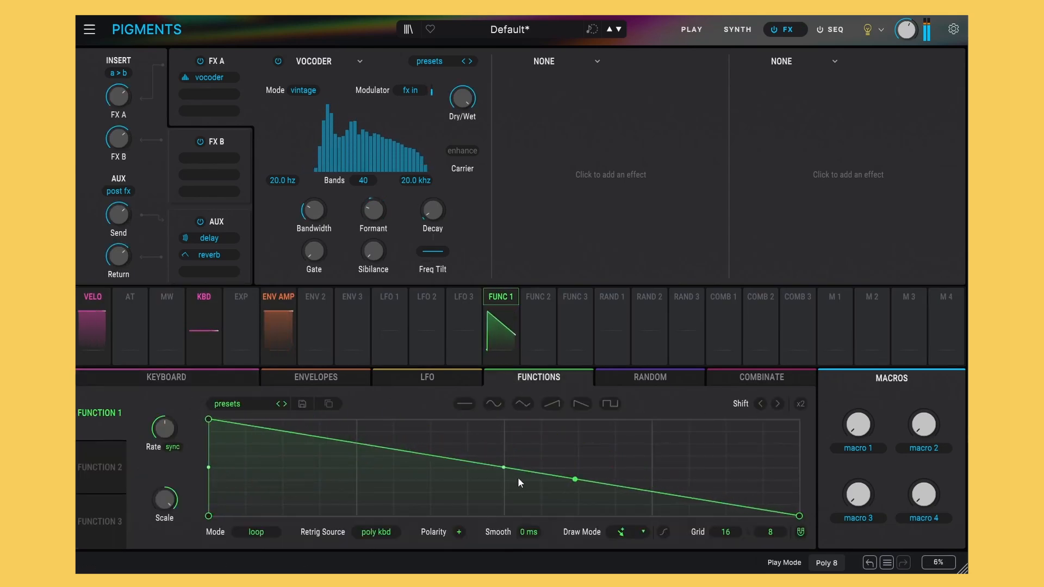
pyautogui.moveTo(503, 467); pyautogui.dragTo(502, 486)
pyautogui.click(255, 533)
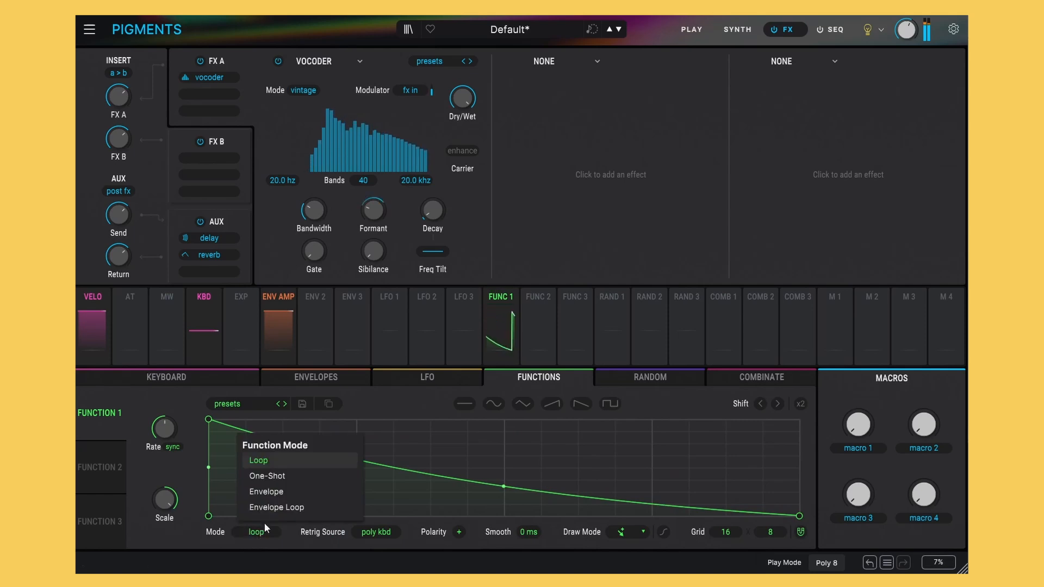
pyautogui.click(272, 492)
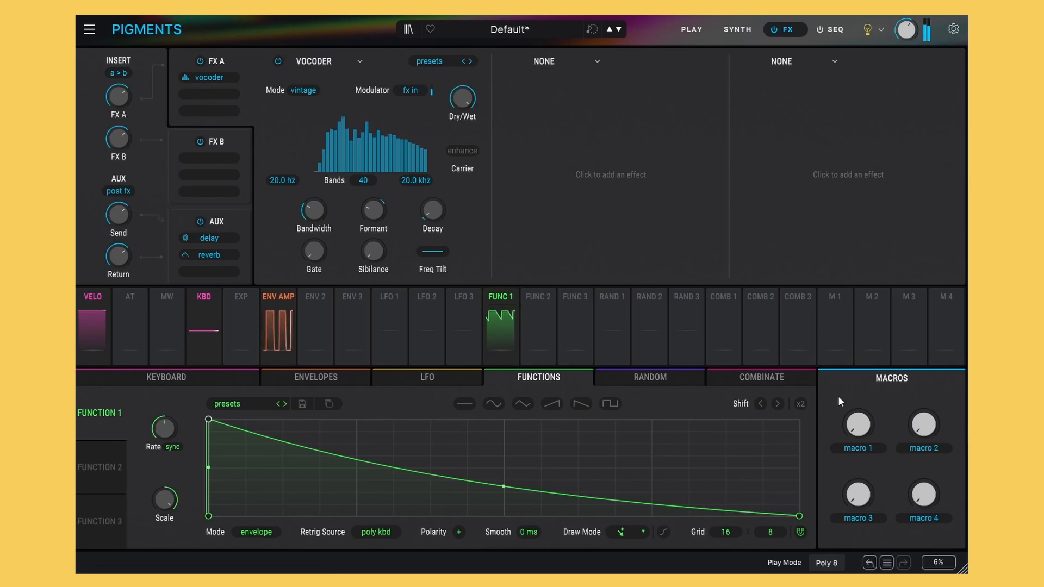
# Bypass Function 1's Formant modulation for comparison and re-enable it.
pyautogui.click(506, 301)
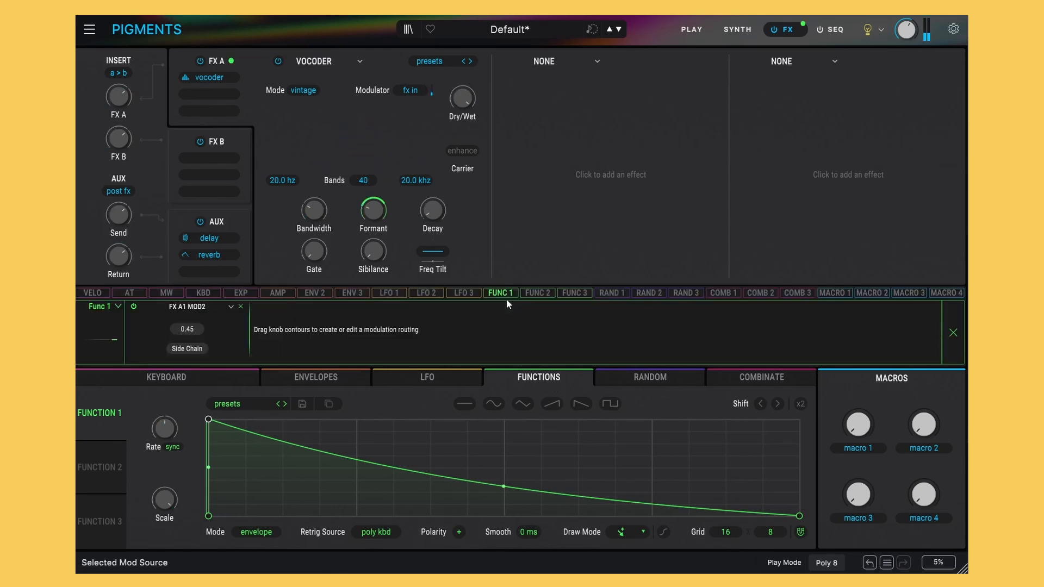
pyautogui.click(133, 307)
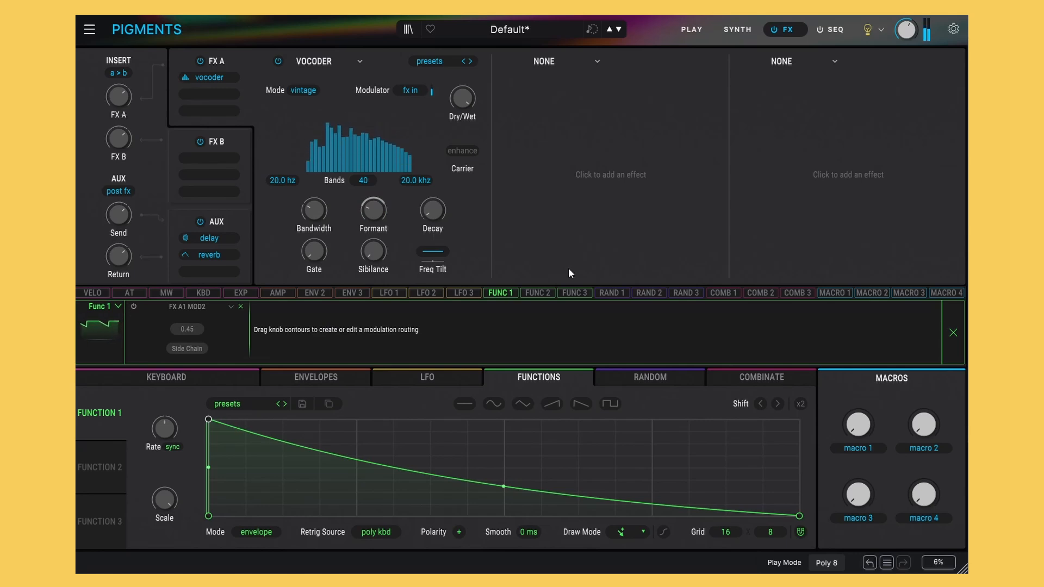
pyautogui.click(134, 307)
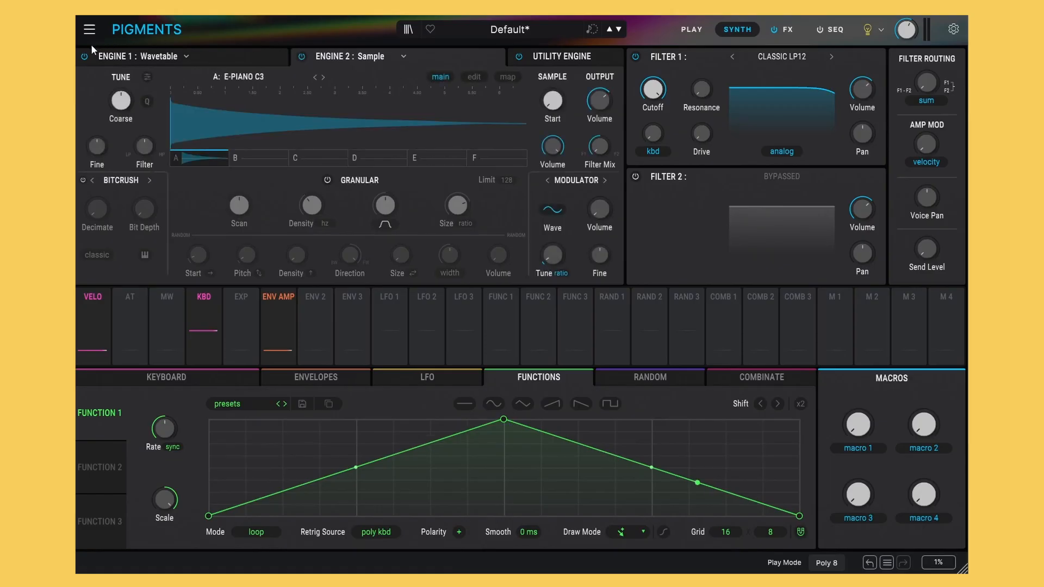
# Turn off Engine 1, enable Granular in Engine 2, and load the Abstract Wind Suction sample from Drones & Ambience.
pyautogui.click(84, 56)
pyautogui.click(327, 179)
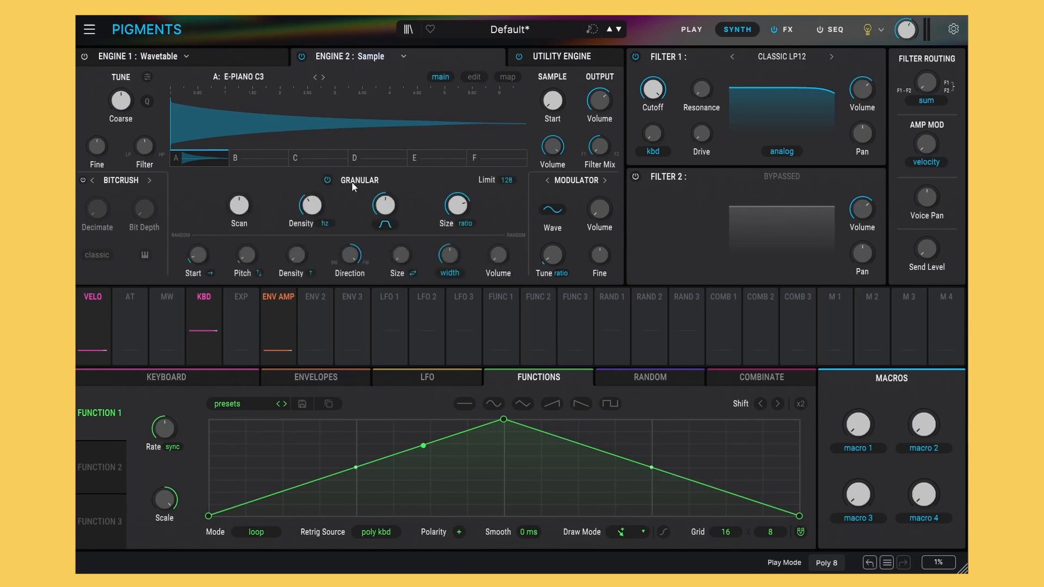
pyautogui.click(323, 77)
pyautogui.click(323, 77)
pyautogui.click(258, 77)
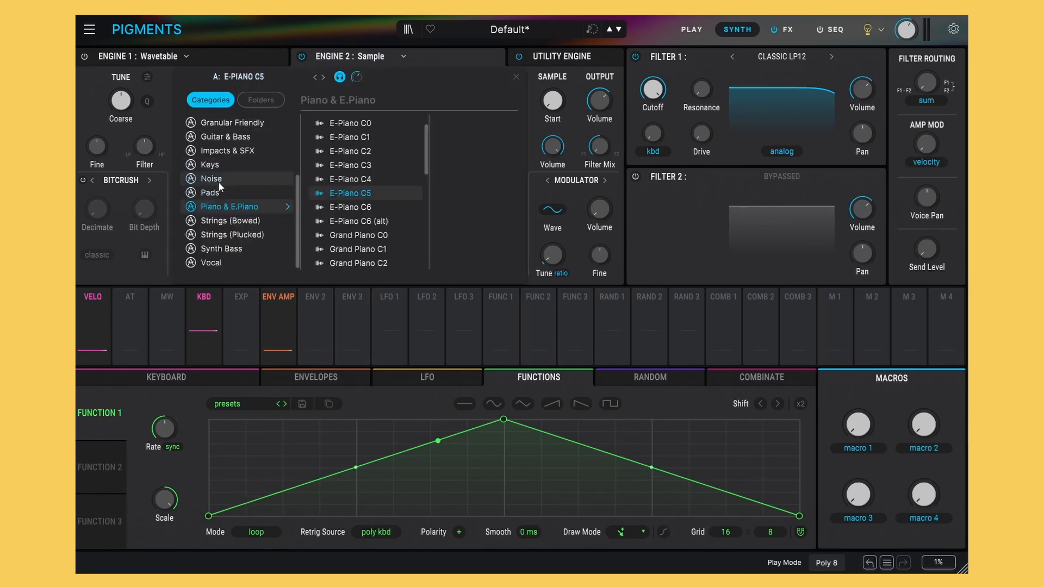
pyautogui.click(229, 151)
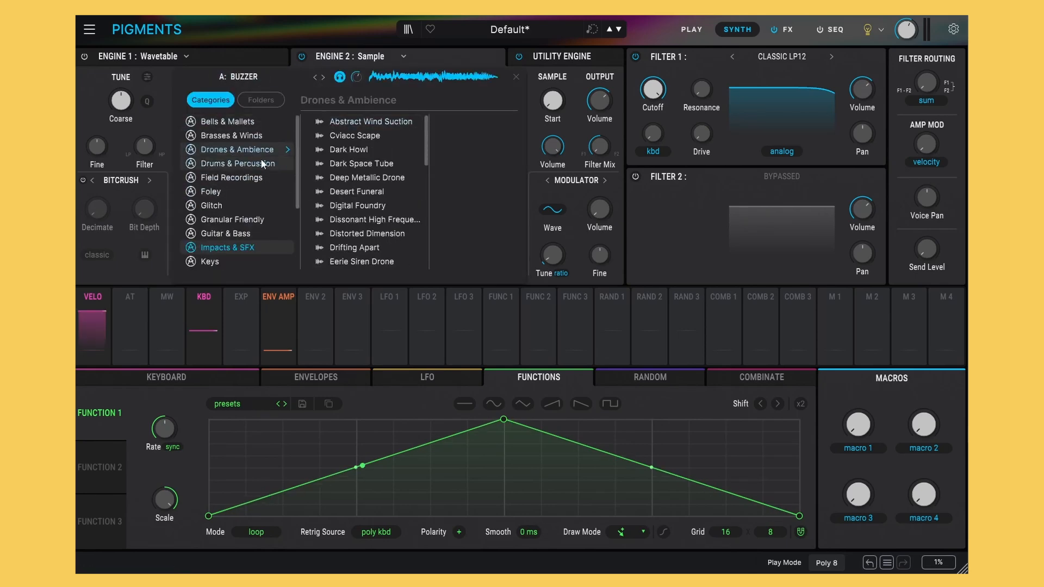
pyautogui.doubleClick(361, 125)
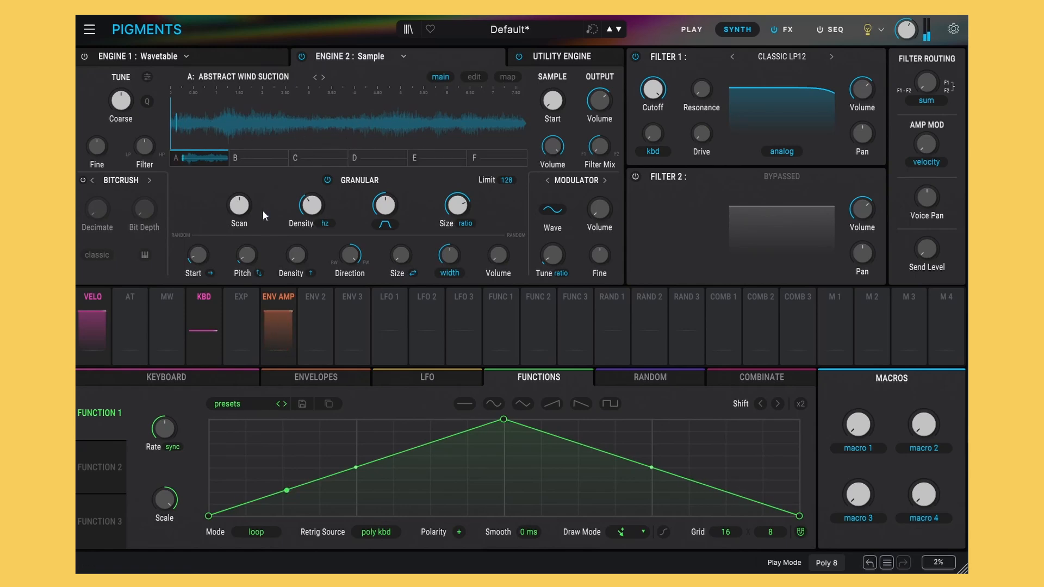
# Try forward Scan speeds for Engine 2's granular sample, from about 101% to faster settings.
pyautogui.moveTo(241, 212)
pyautogui.moveTo(241, 212)
pyautogui.mouseDown()
pyautogui.moveTo(241, 197)
pyautogui.moveTo(240, 234)
pyautogui.moveTo(244, 204)
pyautogui.mouseUp()
pyautogui.doubleClick(242, 213)
pyautogui.moveTo(254, 196)
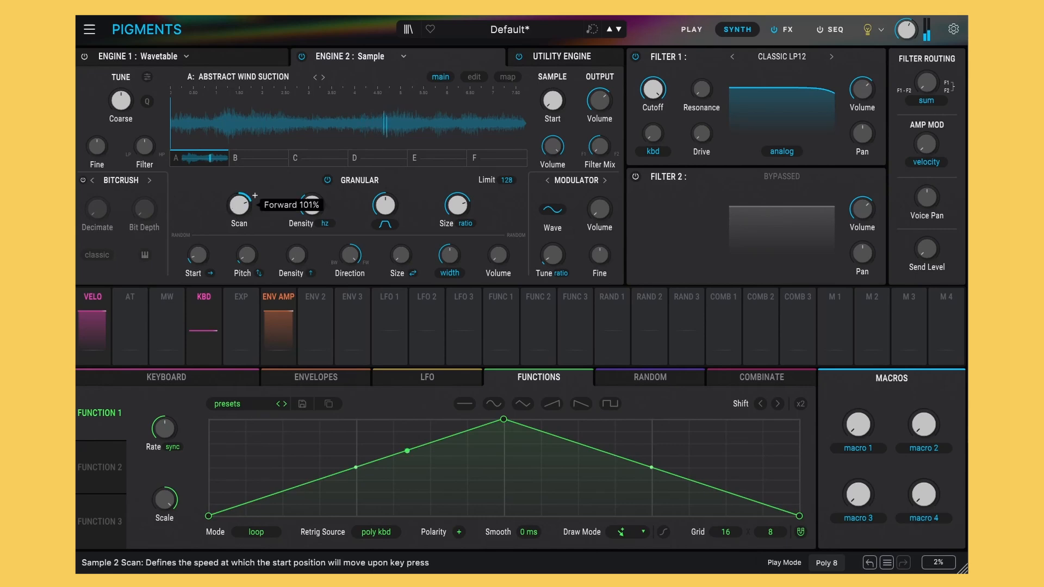
pyautogui.scroll(-10, 240, 205)
pyautogui.scroll(20, 239, 204)
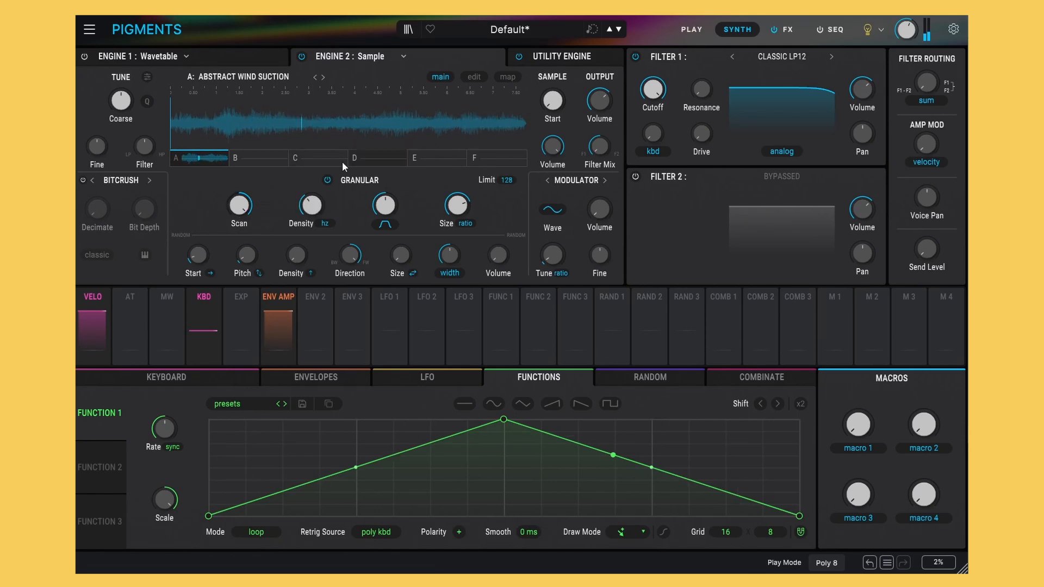
# Reverse Engine 2's granular Scan to run backward, trying several speeds and settling on a slower one.
pyautogui.scroll(-15, 242, 202)
pyautogui.scroll(-8, 255, 195)
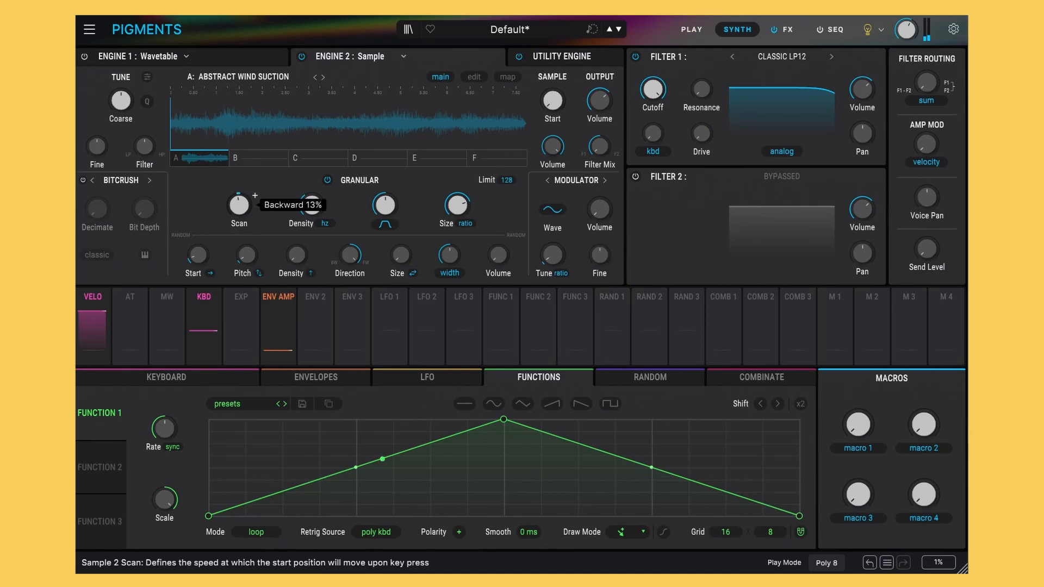
pyautogui.scroll(-10, 255, 196)
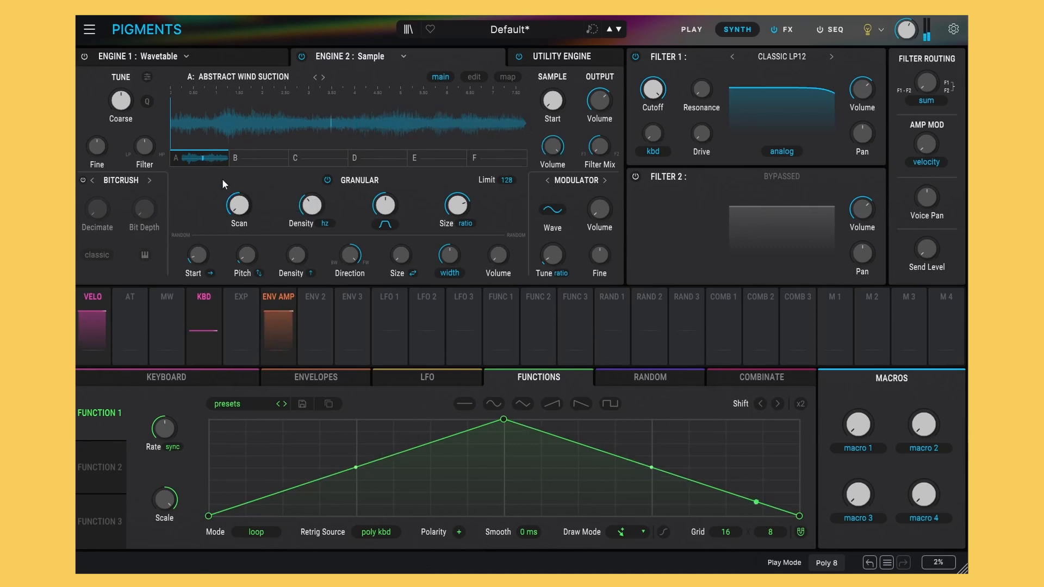
pyautogui.scroll(4, 255, 195)
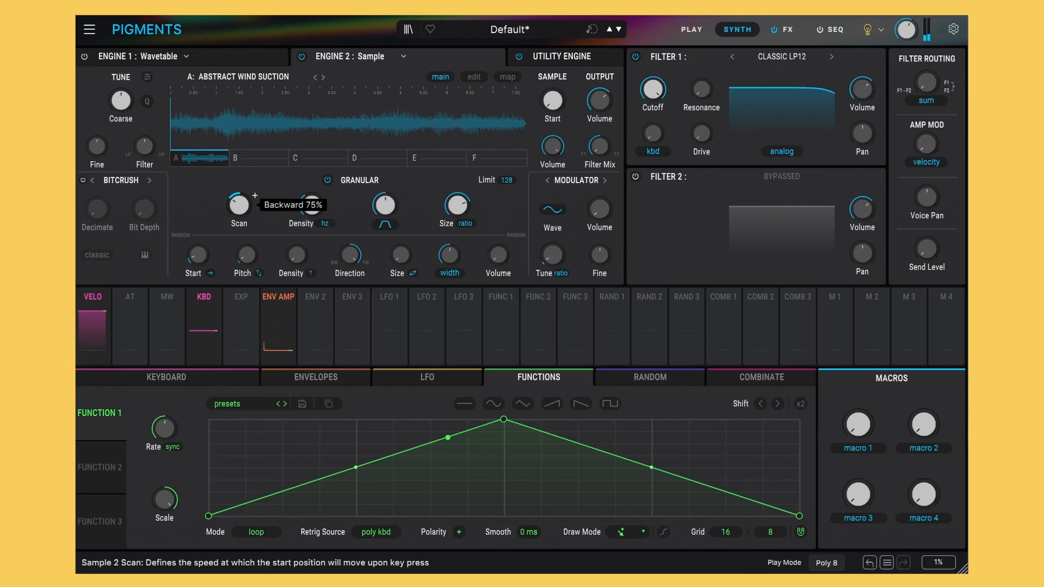
pyautogui.scroll(2, 241, 202)
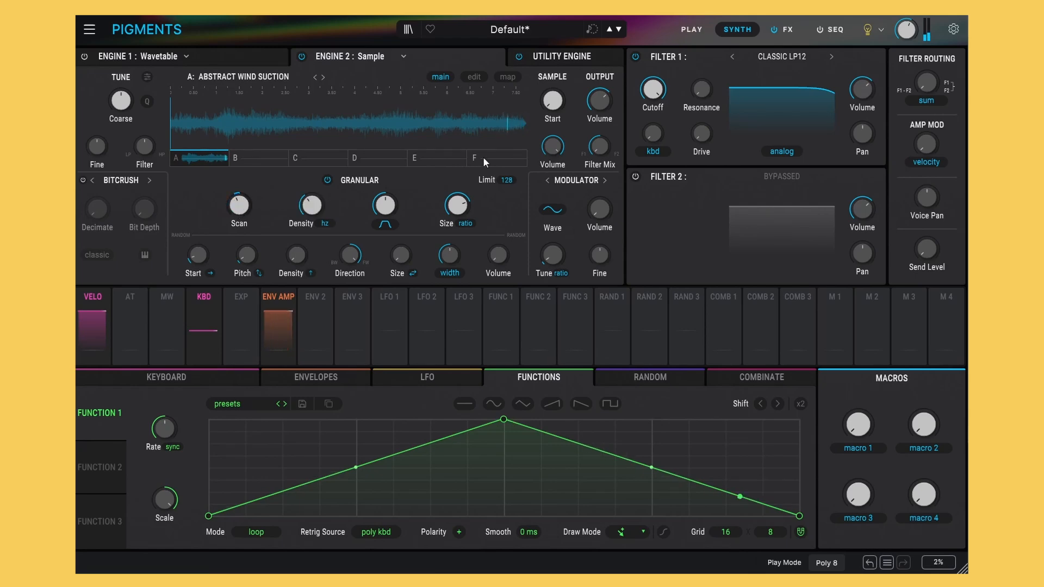